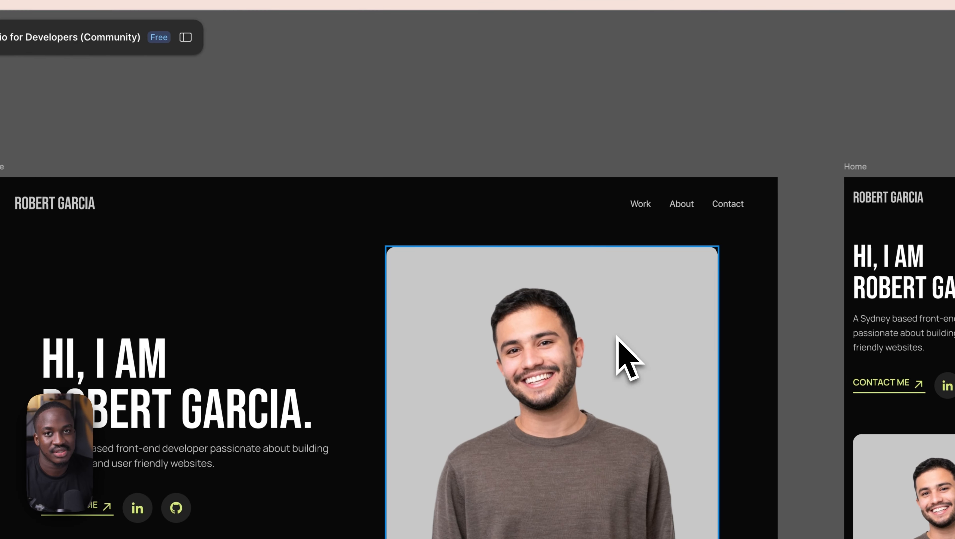
- Examine the portfolio design's desktop and mobile Home frames in Figma, from the navigation bar down to the contact form
{"action": "left_click_drag", "start_coordinate": [360, 112], "coordinate": [396, 103]}
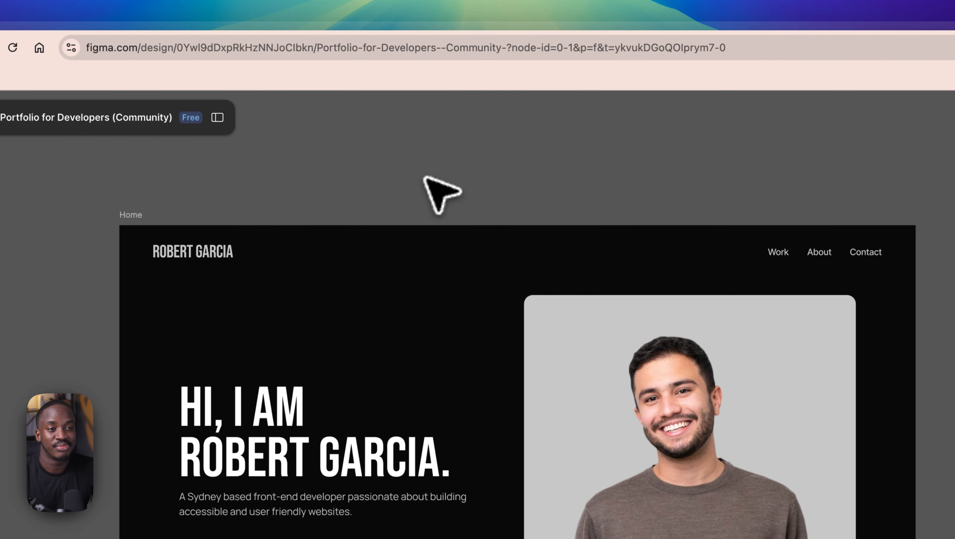
{"action": "left_click", "coordinate": [409, 259]}
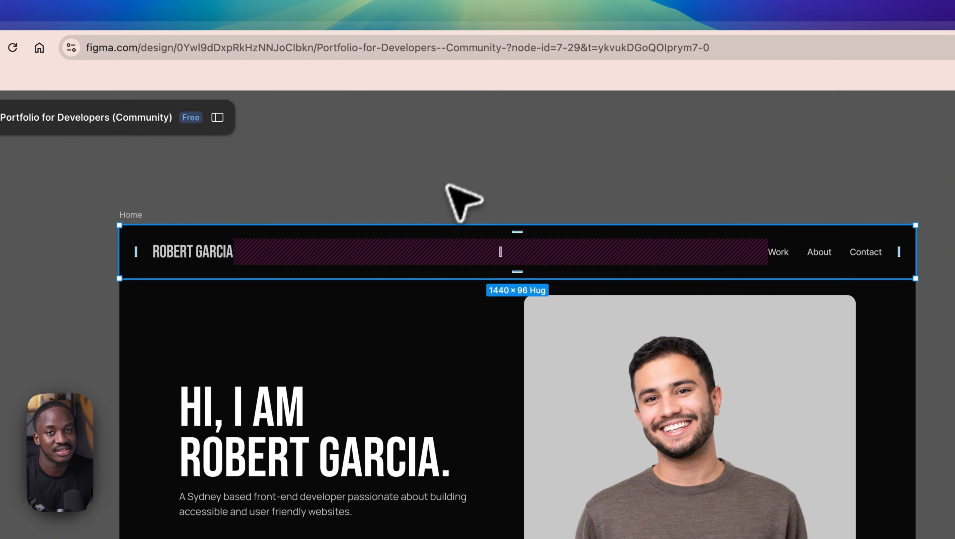
{"action": "left_click", "coordinate": [452, 177]}
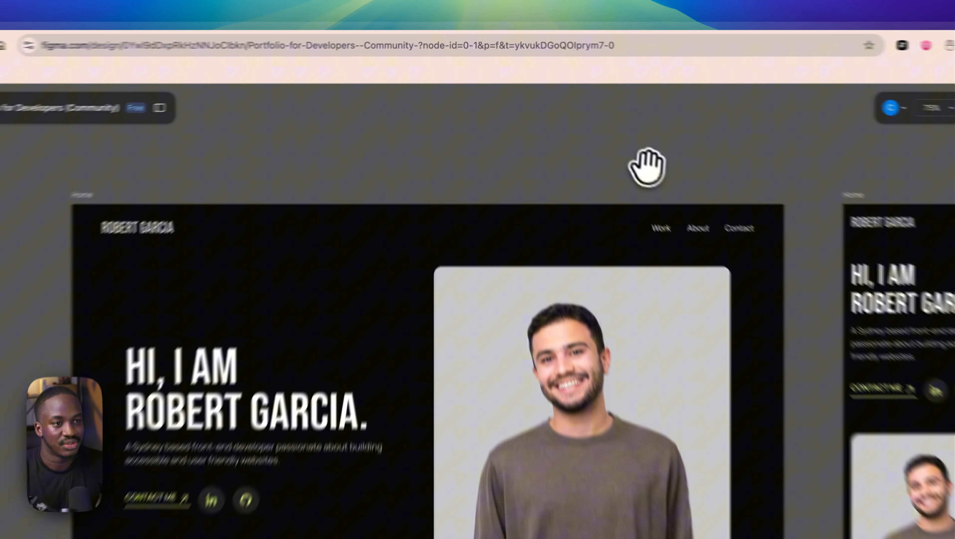
{"action": "left_click_drag", "start_coordinate": [592, 126], "coordinate": [448, 133]}
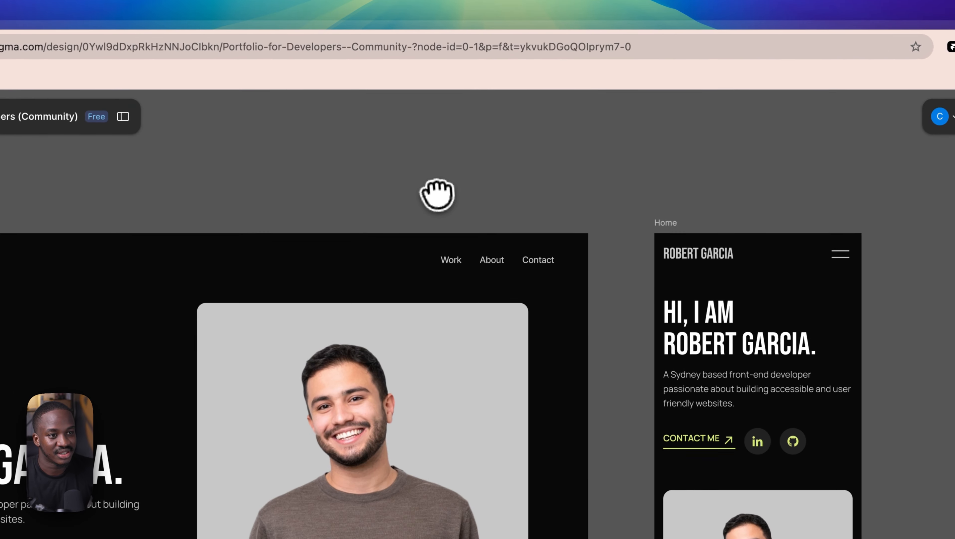
{"action": "left_click_drag", "start_coordinate": [236, 193], "coordinate": [353, 194]}
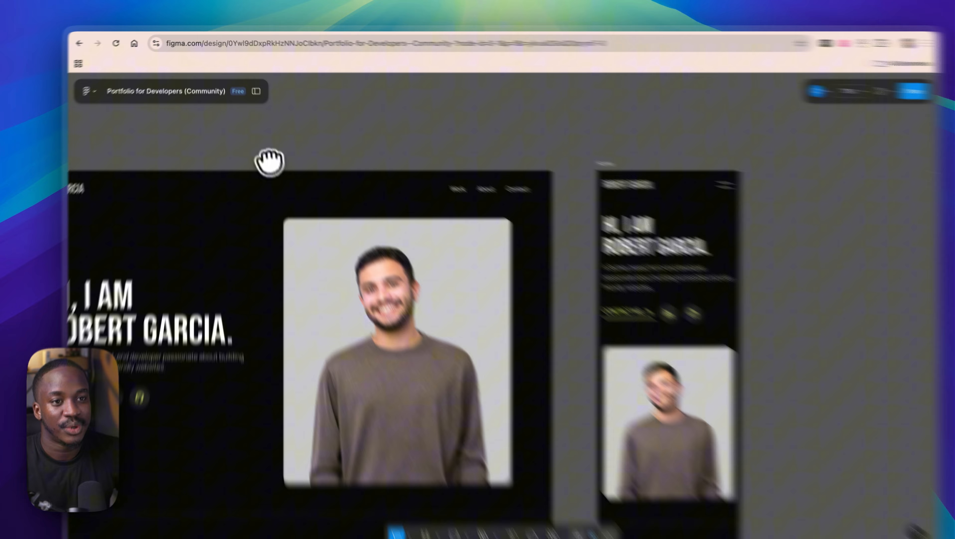
{"action": "left_click_drag", "start_coordinate": [254, 149], "coordinate": [371, 152]}
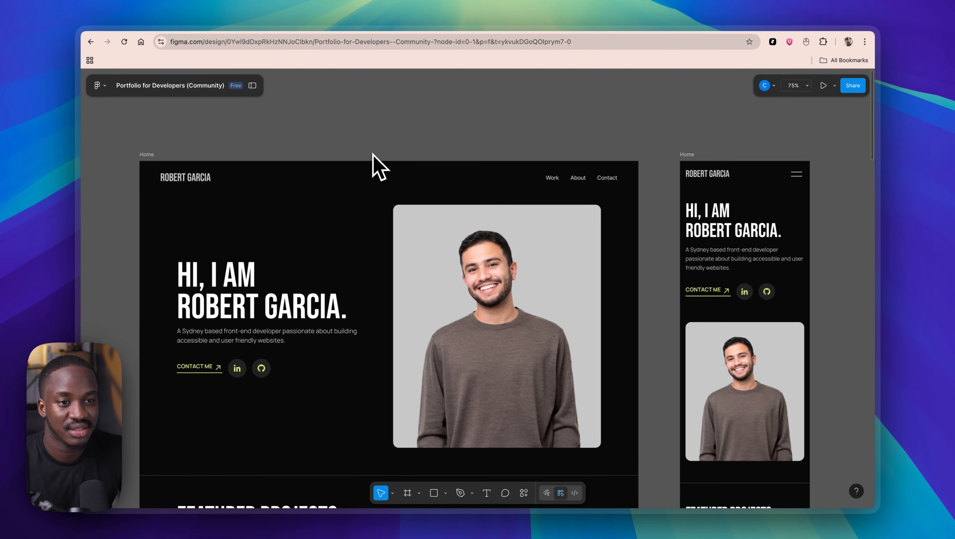
{"action": "scroll", "coordinate": [475, 373], "scroll_direction": "down", "scroll_amount": 15}
{"action": "scroll", "coordinate": [374, 249], "scroll_direction": "down", "scroll_amount": 8}
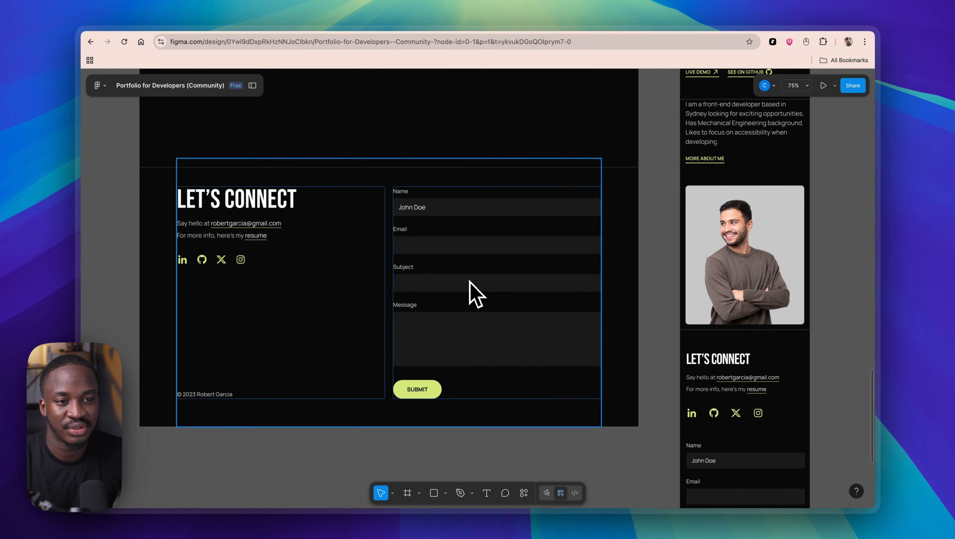
{"action": "scroll", "coordinate": [448, 286], "scroll_direction": "up", "scroll_amount": 10}
{"action": "scroll", "coordinate": [443, 288], "scroll_direction": "up", "scroll_amount": 15}
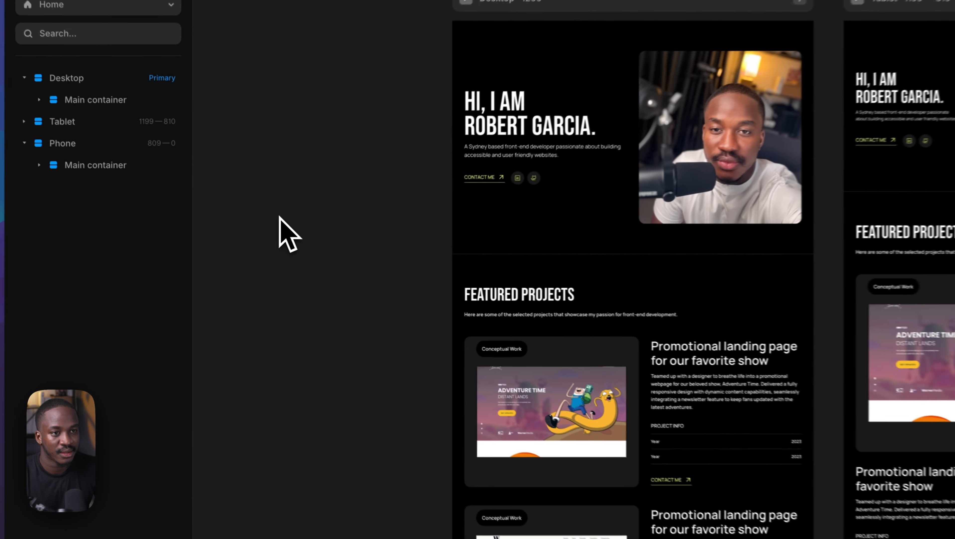
- Switch to the Framer project, preview the Home page and narrow the preview to a phone width of 770
{"action": "left_click_drag", "start_coordinate": [331, 261], "coordinate": [420, 348]}
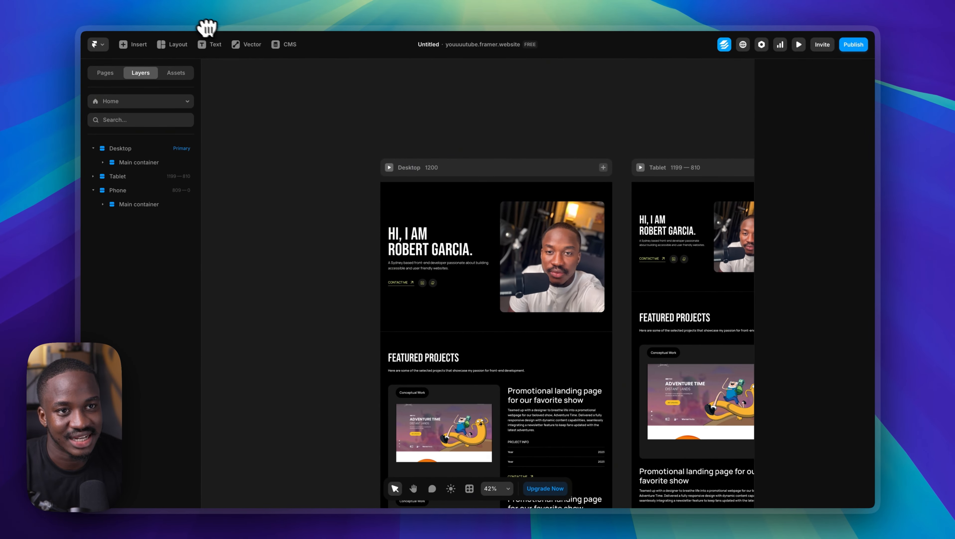
{"action": "key", "text": "super+p"}
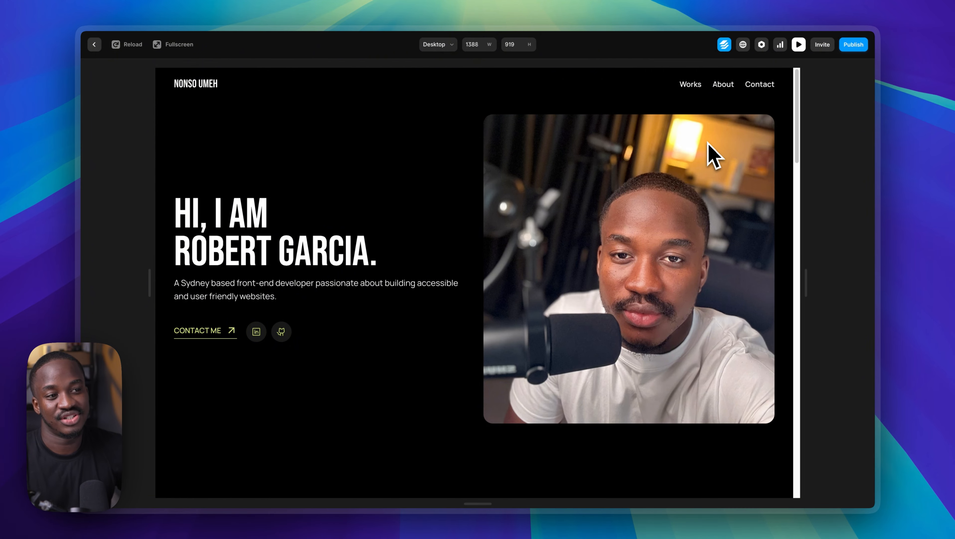
{"action": "left_click_drag", "start_coordinate": [801, 280], "coordinate": [742, 281]}
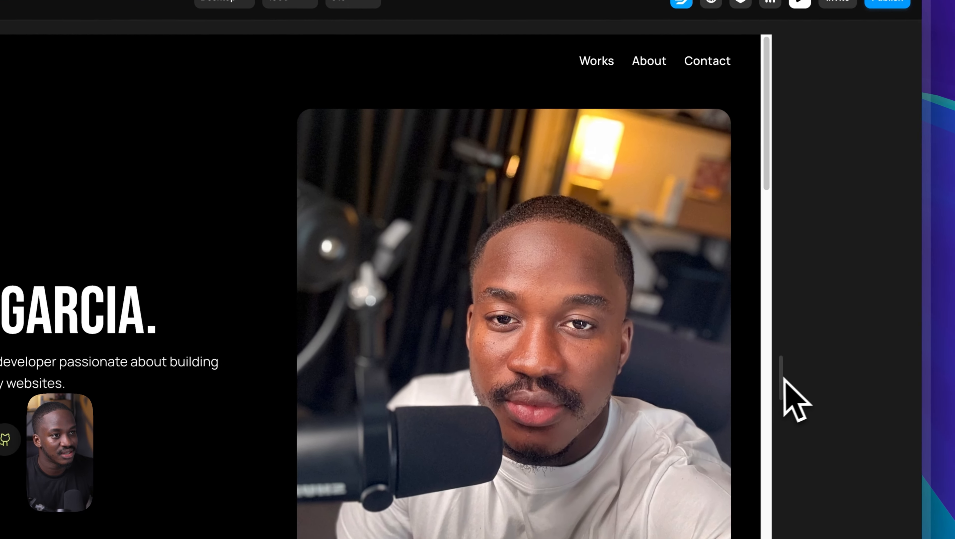
{"action": "left_click_drag", "start_coordinate": [711, 378], "coordinate": [591, 406]}
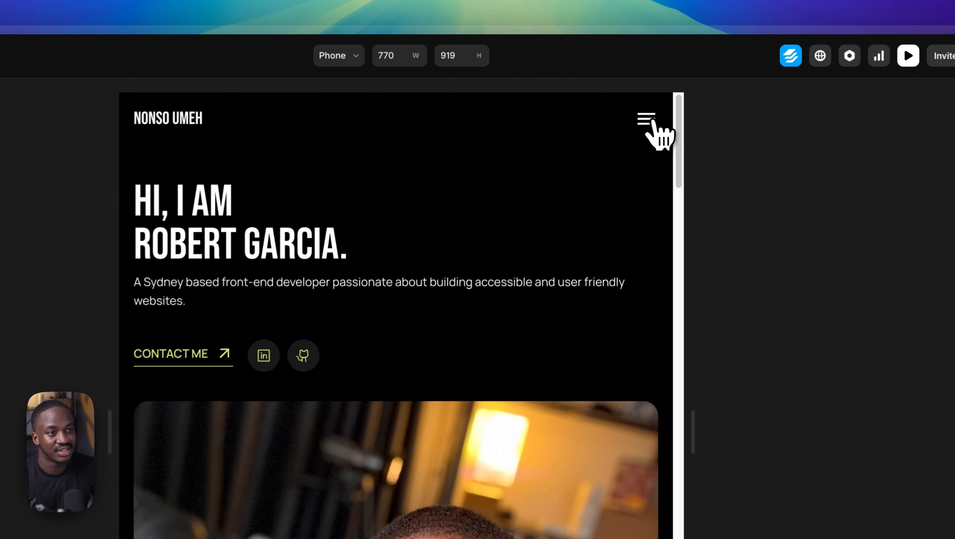
- Test the mobile navigation menu in the preview by opening and closing it twice
{"action": "left_click", "coordinate": [633, 84]}
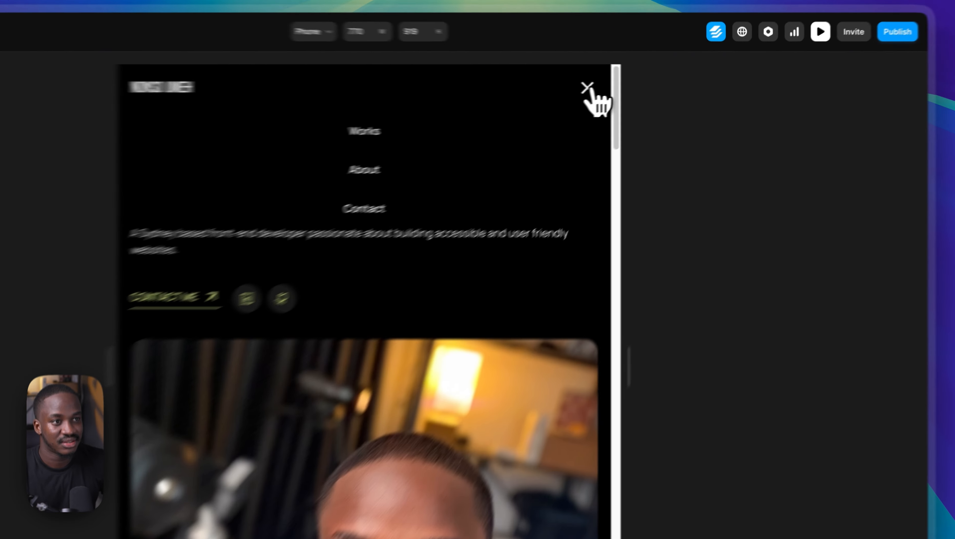
{"action": "left_click", "coordinate": [633, 84]}
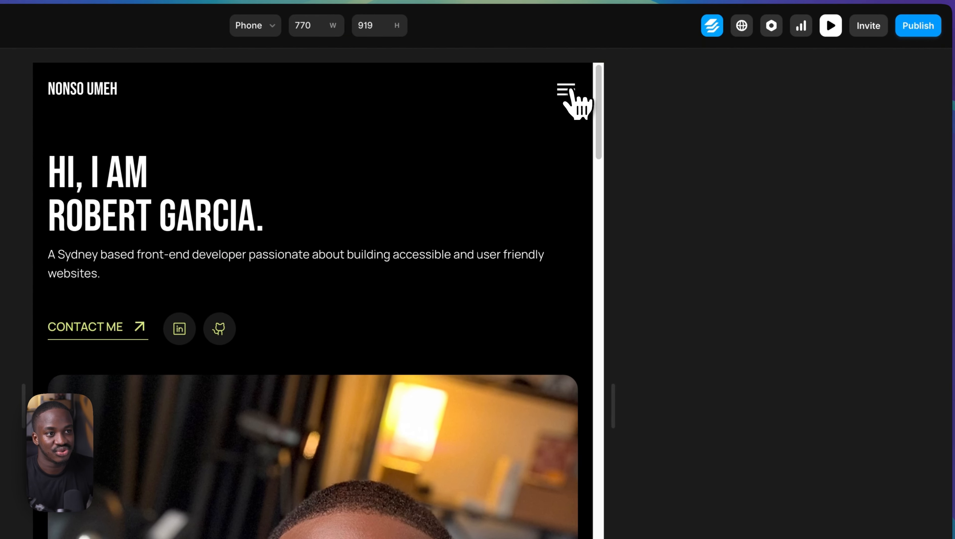
{"action": "left_click", "coordinate": [572, 89]}
{"action": "left_click", "coordinate": [570, 91]}
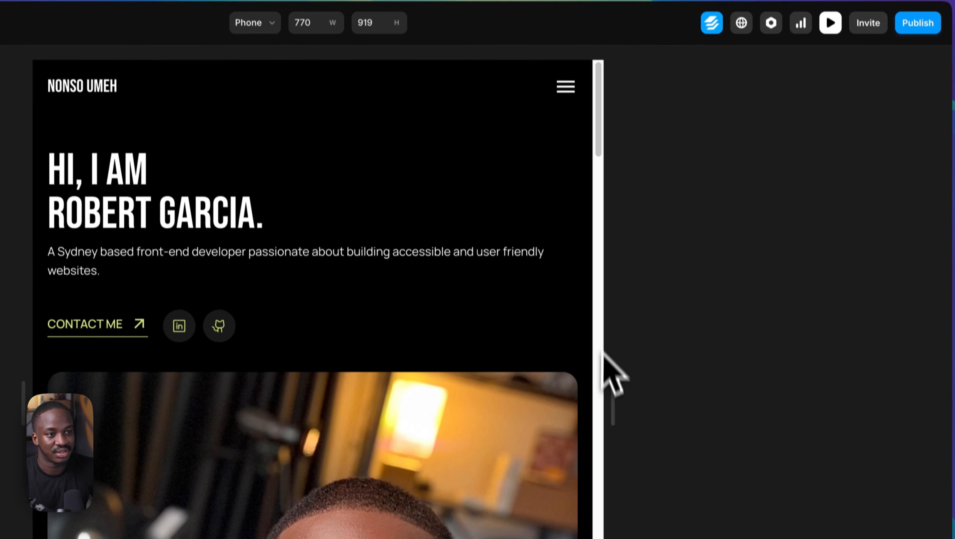
- Check the navigation at tablet width, then narrow the preview to 596 and open and close the phone menu
{"action": "left_click_drag", "start_coordinate": [622, 415], "coordinate": [674, 381]}
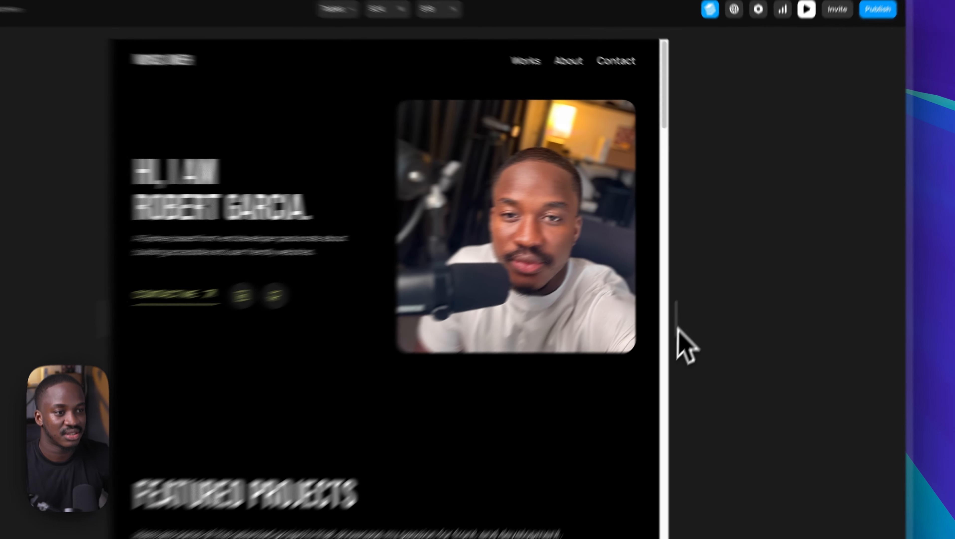
{"action": "left_click_drag", "start_coordinate": [698, 282], "coordinate": [609, 286]}
{"action": "left_click", "coordinate": [519, 104]}
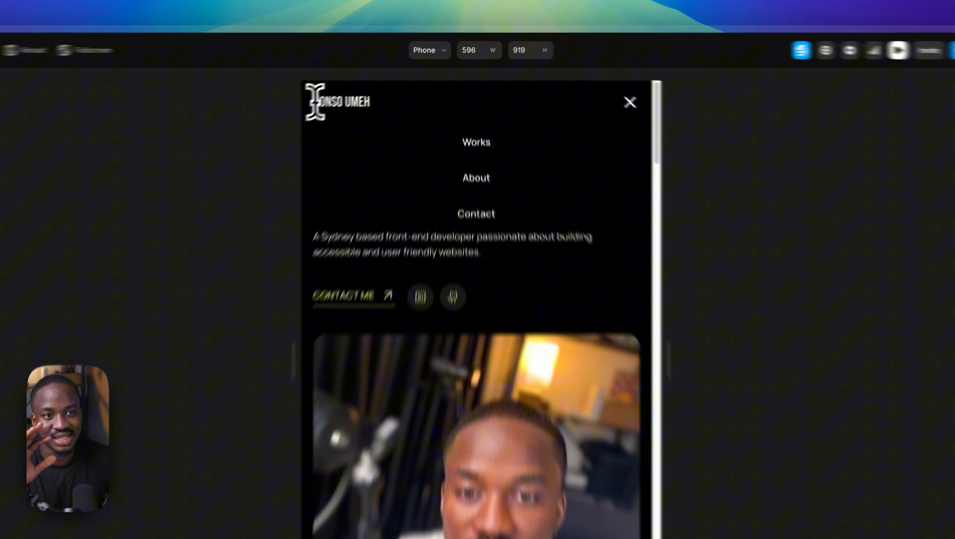
{"action": "left_click_drag", "start_coordinate": [349, 84], "coordinate": [400, 91]}
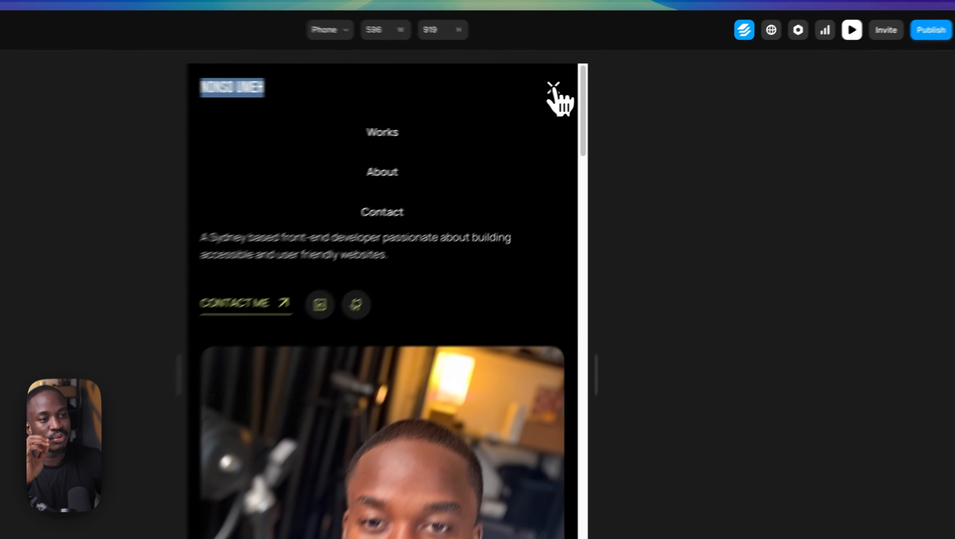
{"action": "left_click", "coordinate": [593, 85]}
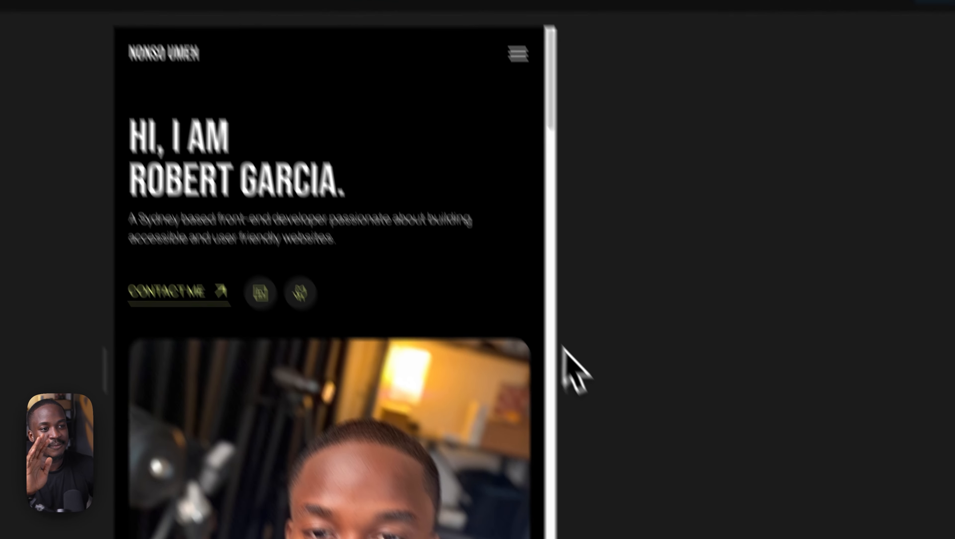
- Compare the navigation between a wide preview and a phone width of 564, open the menu, and leave the preview
{"action": "left_click_drag", "start_coordinate": [588, 385], "coordinate": [867, 395]}
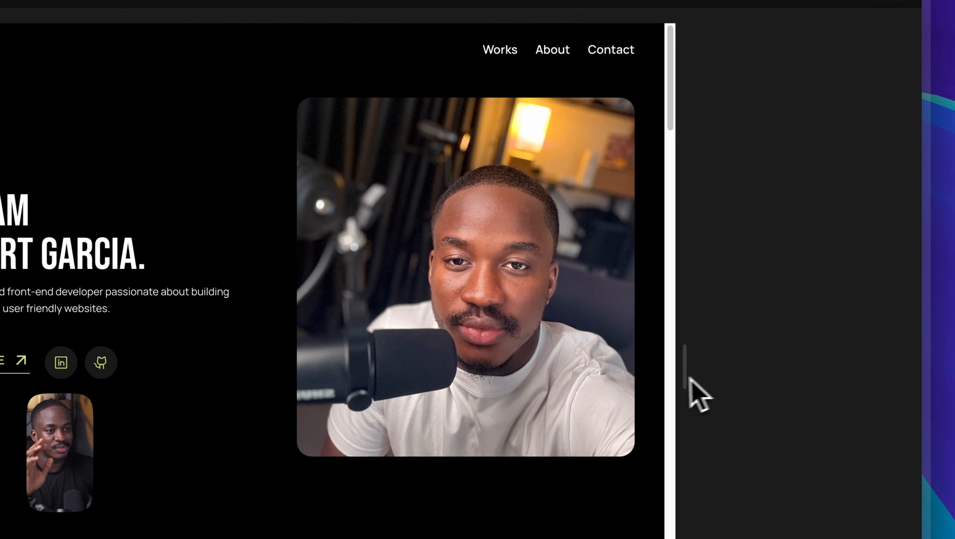
{"action": "left_click_drag", "start_coordinate": [690, 377], "coordinate": [559, 392]}
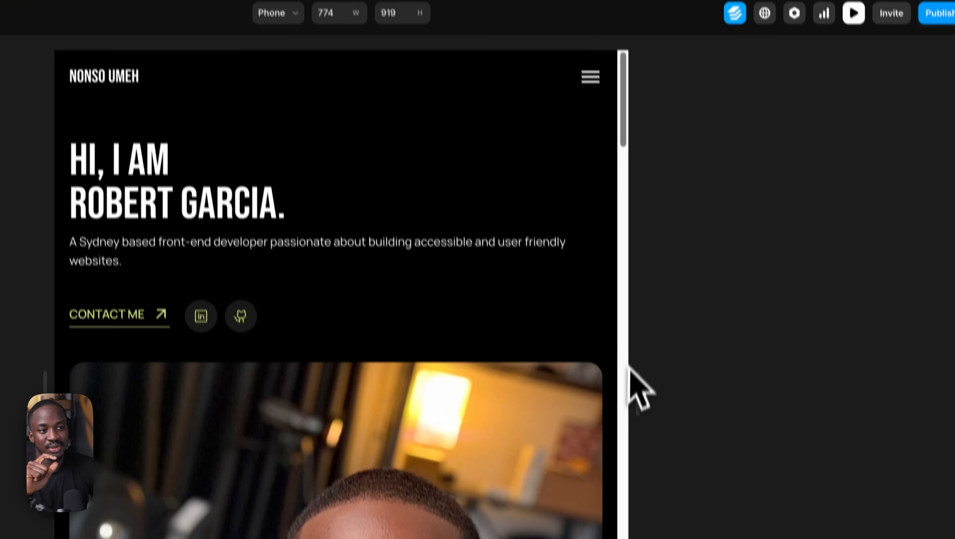
{"action": "left_click_drag", "start_coordinate": [633, 379], "coordinate": [550, 368]}
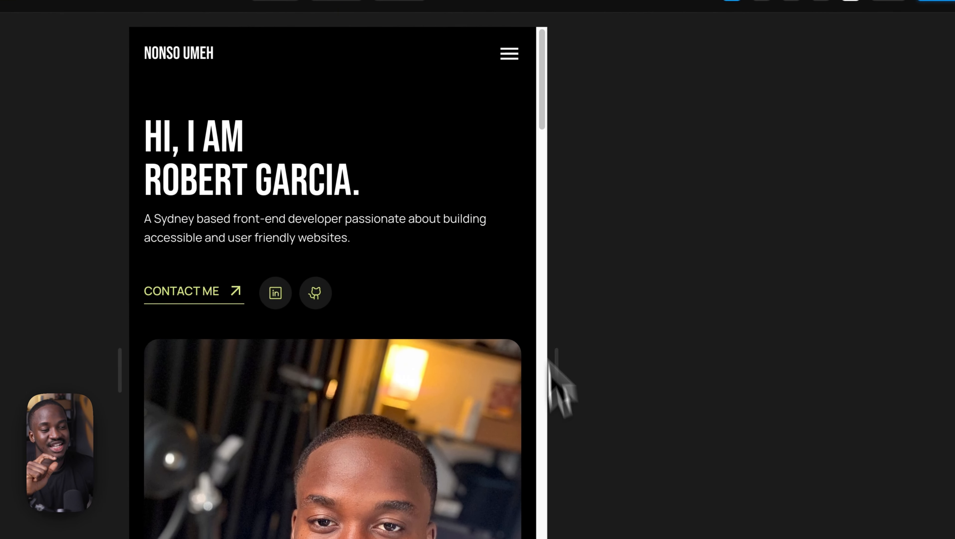
{"action": "left_click", "coordinate": [510, 54]}
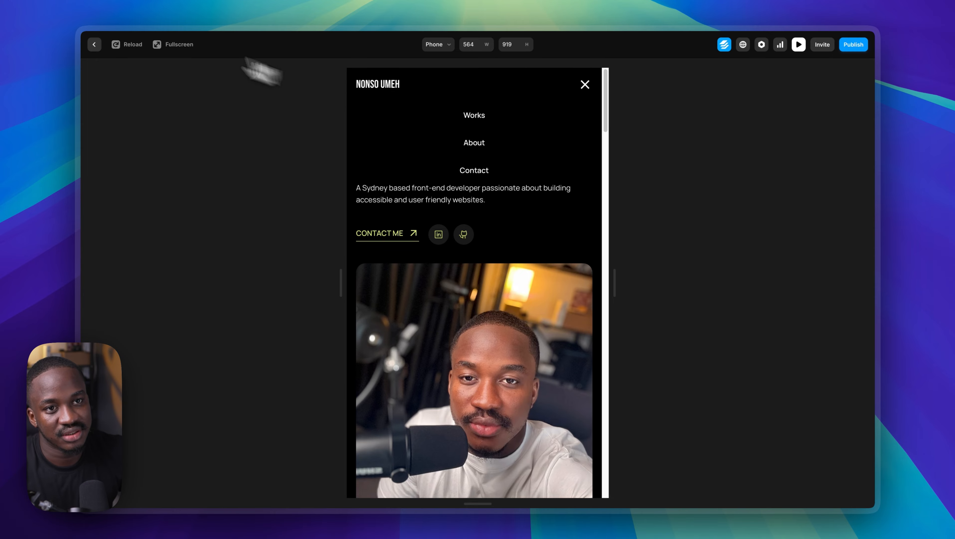
{"action": "key", "text": "Escape"}
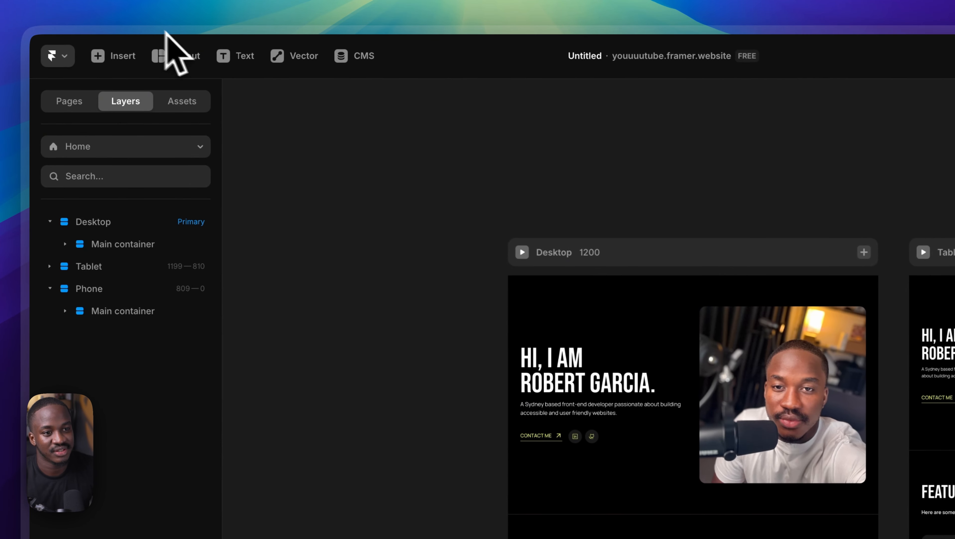
- Add a text layer with the site owner's name in capitals on the empty canvas beside the Desktop frame
{"action": "left_click_drag", "start_coordinate": [330, 313], "coordinate": [537, 273]}
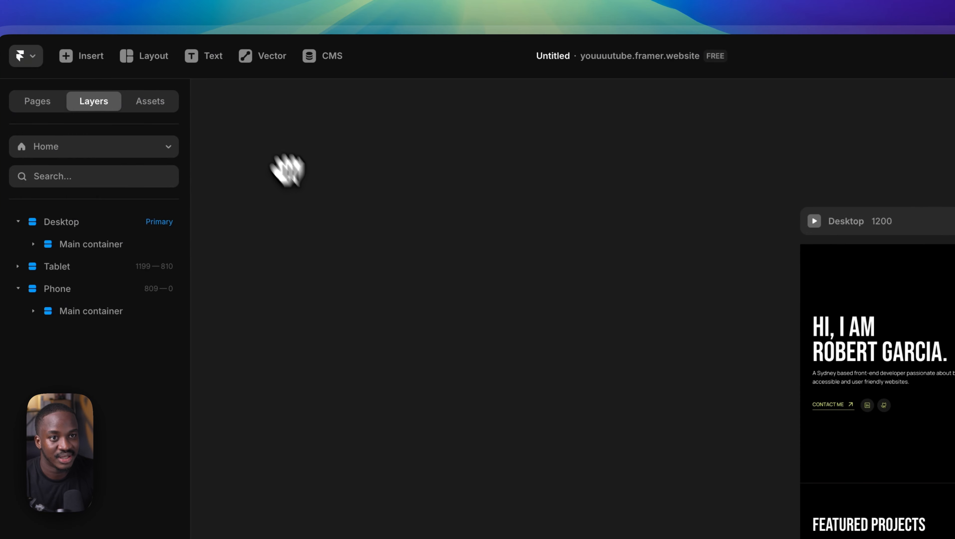
{"action": "left_click", "coordinate": [213, 61]}
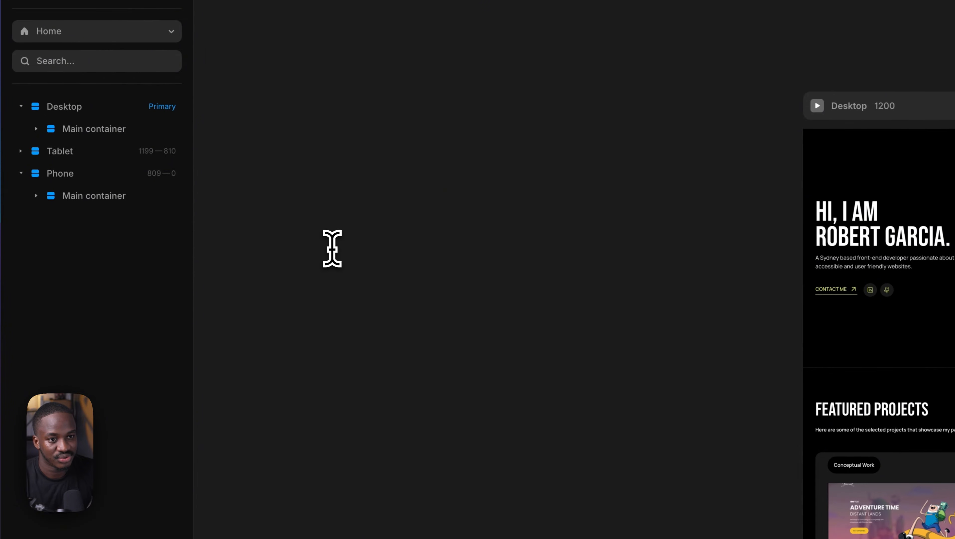
{"action": "left_click", "coordinate": [329, 362]}
{"action": "type", "text": "O"}
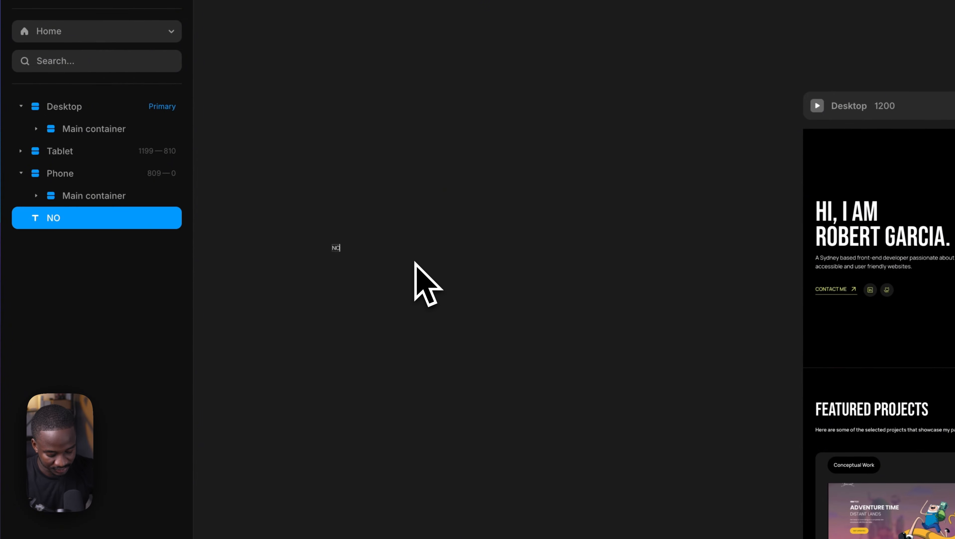
{"action": "type", "text": "NSOUMEH"}
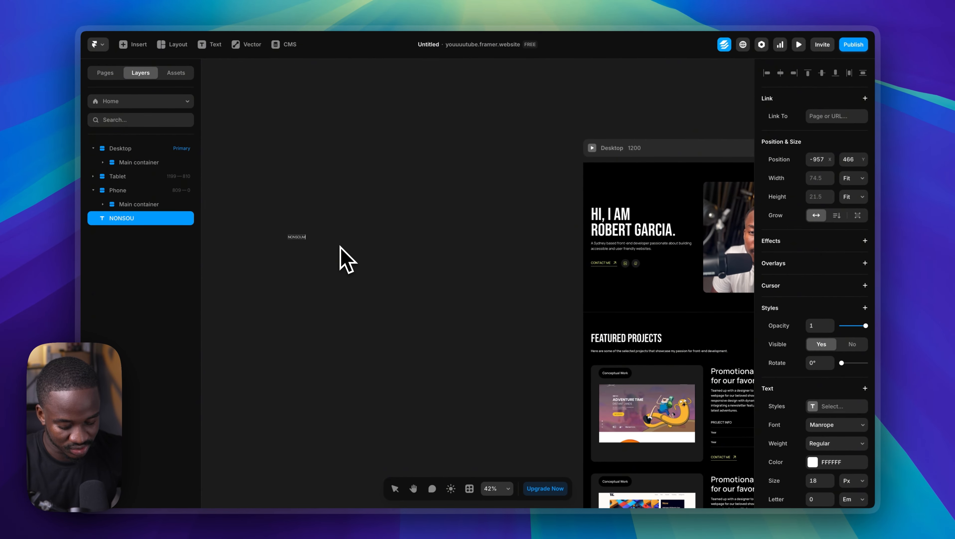
{"action": "key", "text": "Escape"}
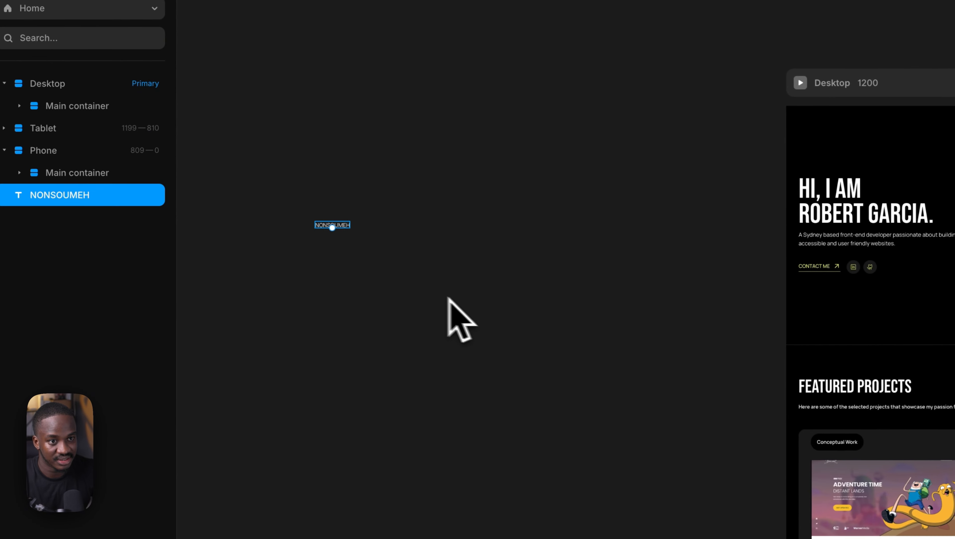
- Set the font of the new name text layer to Bebas Neue
{"action": "scroll", "coordinate": [318, 260], "scroll_direction": "up", "scroll_amount": 5}
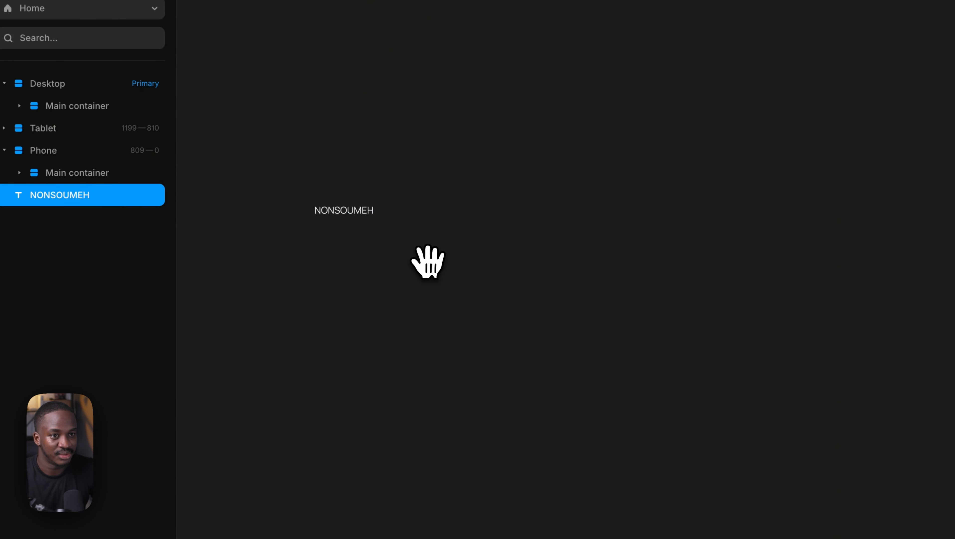
{"action": "left_click_drag", "start_coordinate": [427, 259], "coordinate": [421, 236]}
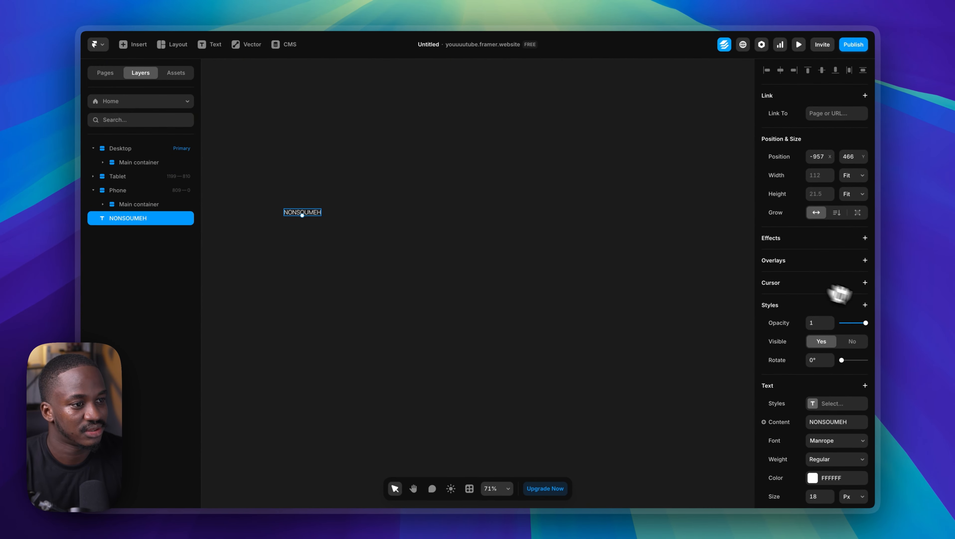
{"action": "scroll", "coordinate": [841, 290], "scroll_direction": "down", "scroll_amount": 5}
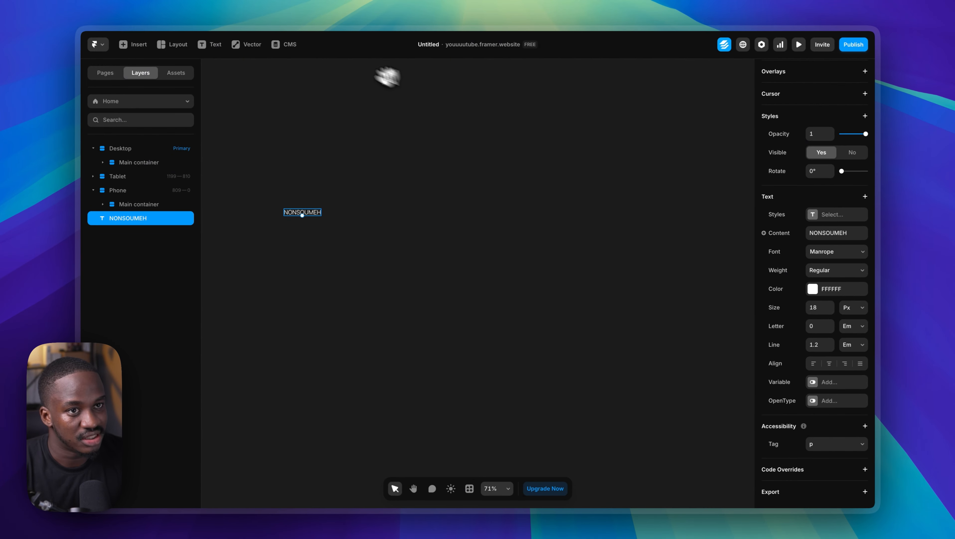
{"action": "left_click", "coordinate": [835, 255]}
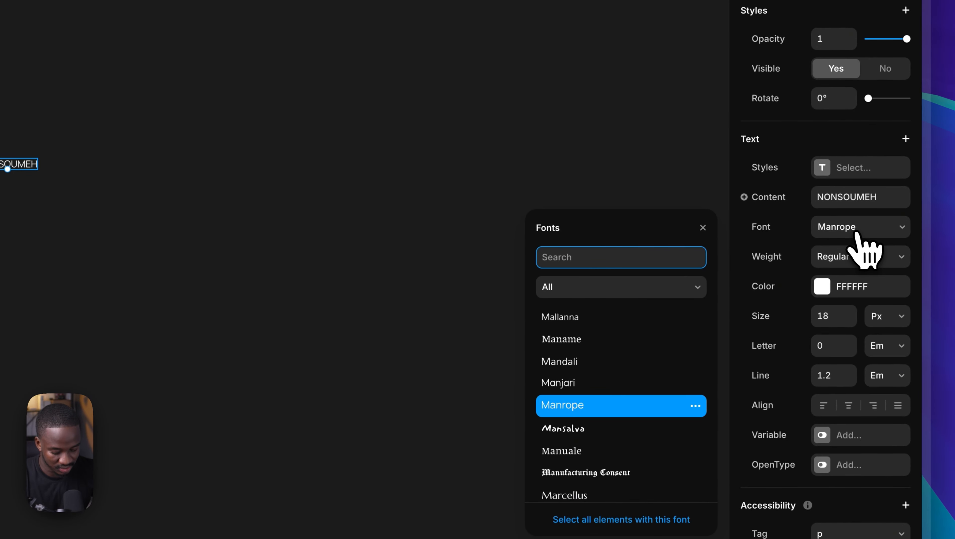
{"action": "type", "text": "beba"}
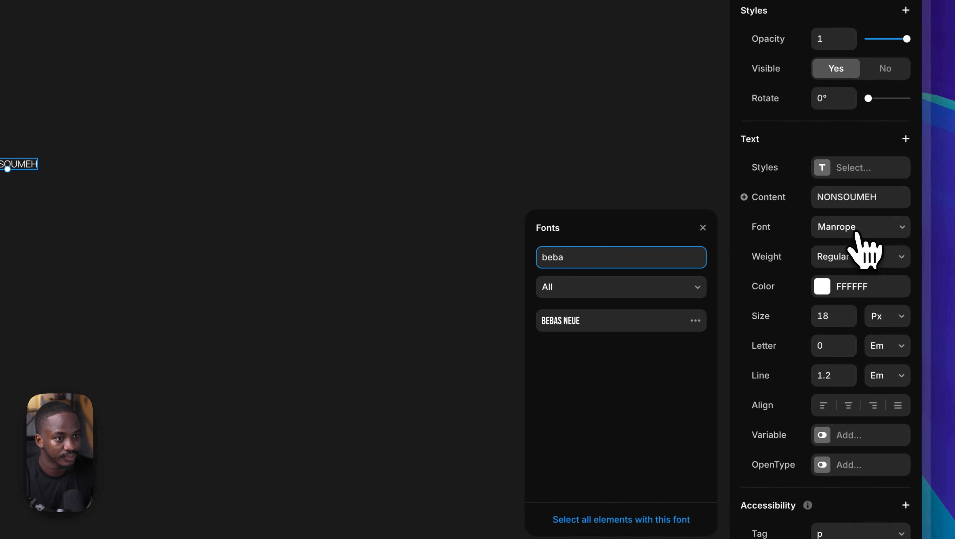
{"action": "left_click", "coordinate": [615, 322]}
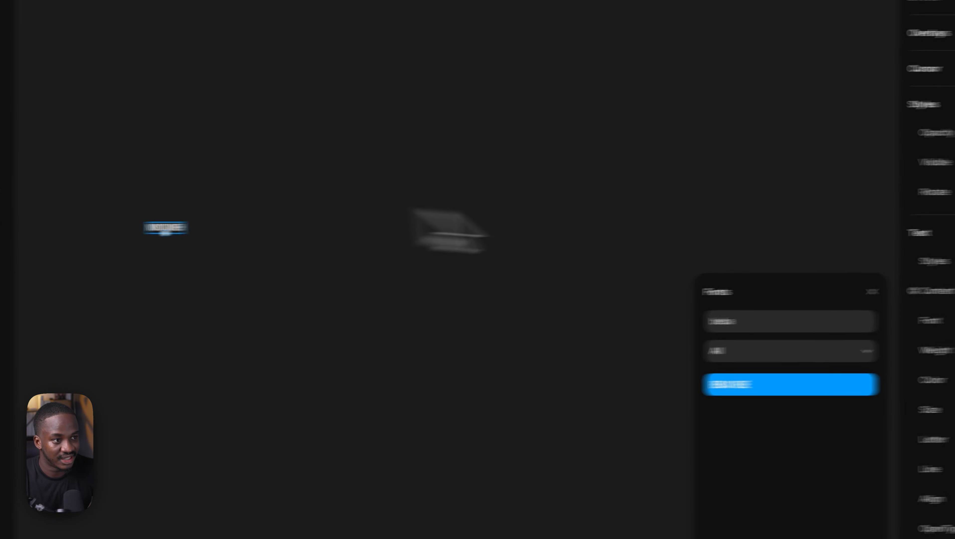
- Set the font size of the site owner's name text to 24 px and deselect it
{"action": "left_click", "coordinate": [837, 344]}
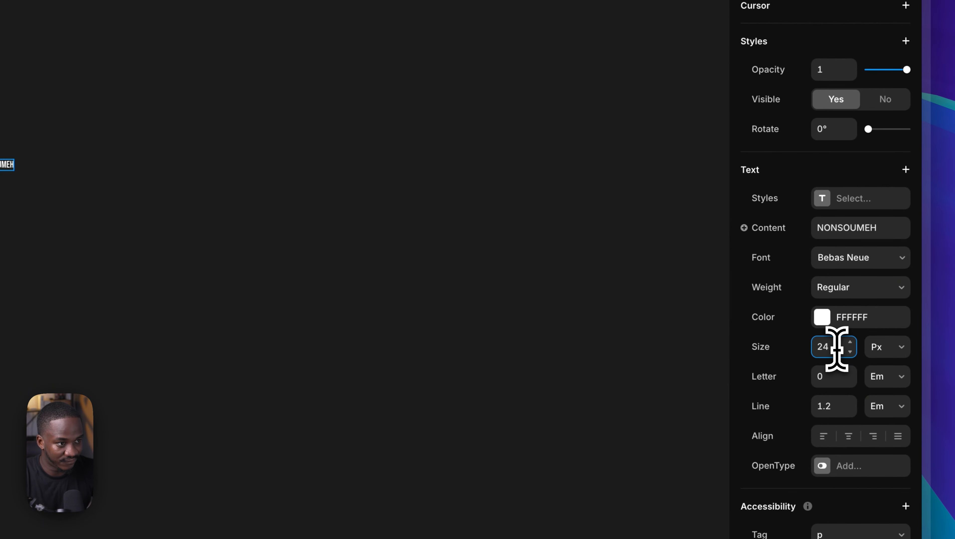
{"action": "left_click", "coordinate": [317, 218]}
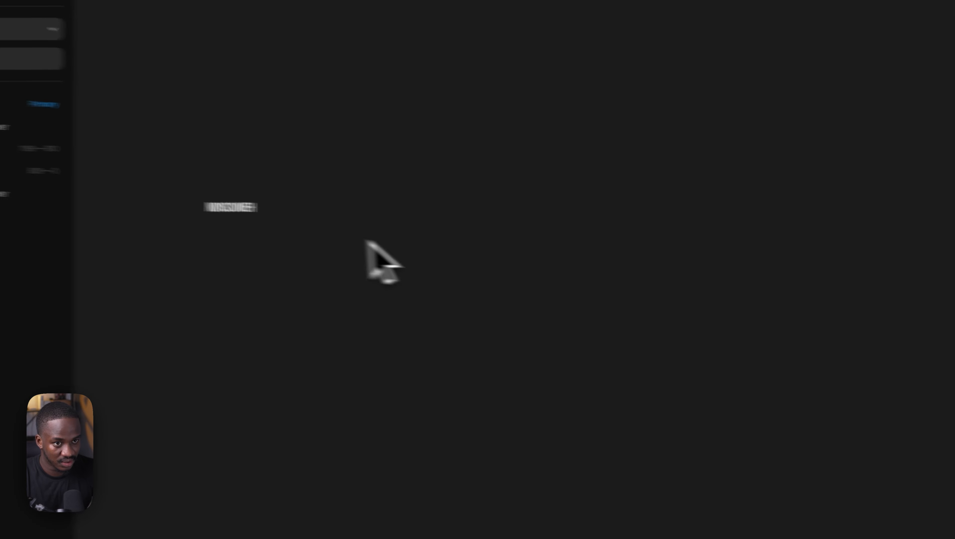
{"action": "scroll", "coordinate": [242, 213], "scroll_direction": "up", "scroll_amount": 3}
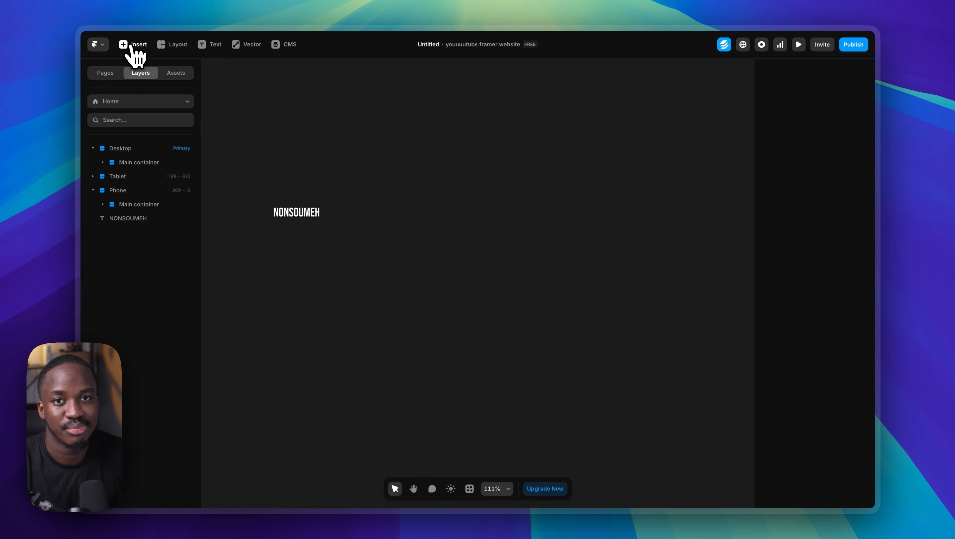
- Insert an Offline Bolt icon on the canvas and place it just to the right of the name text
{"action": "left_click", "coordinate": [138, 48]}
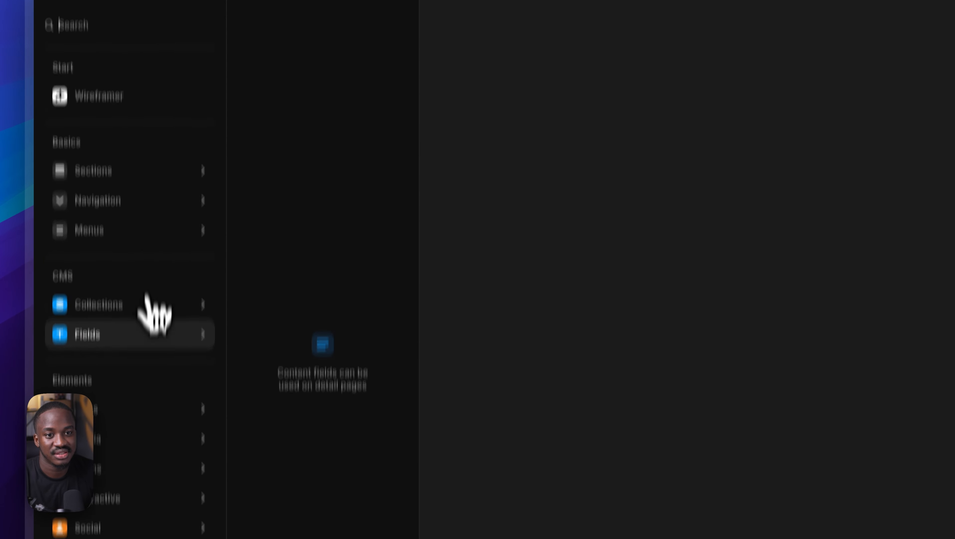
{"action": "mouse_move", "coordinate": [139, 405]}
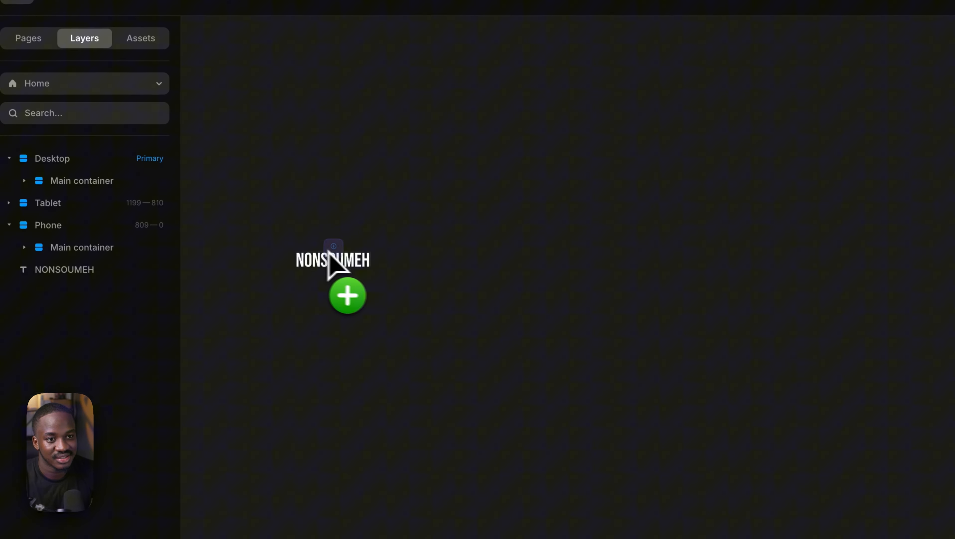
{"action": "left_click_drag", "start_coordinate": [327, 261], "coordinate": [398, 261]}
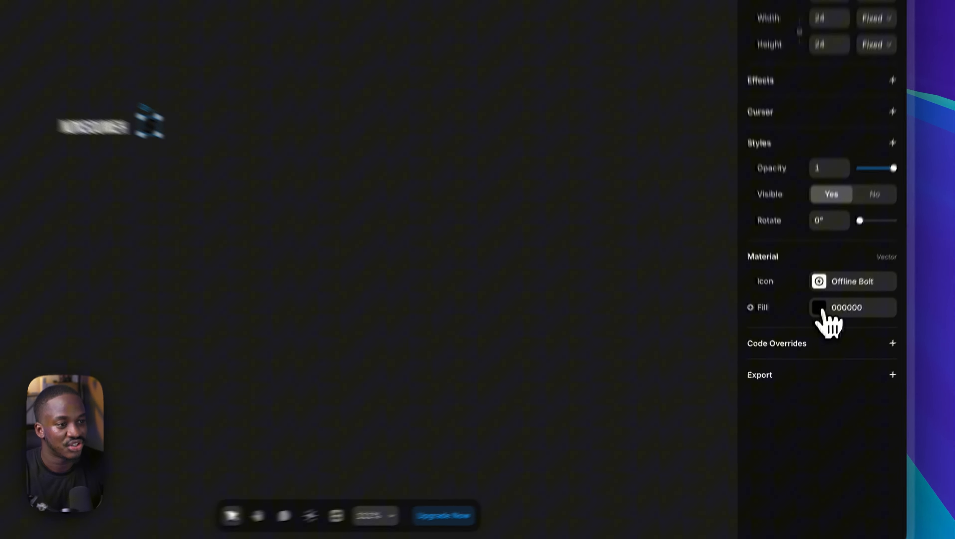
- Set the bolt icon's fill to white (FFFFFF) and open the choices for swapping the icon
{"action": "left_click", "coordinate": [819, 339]}
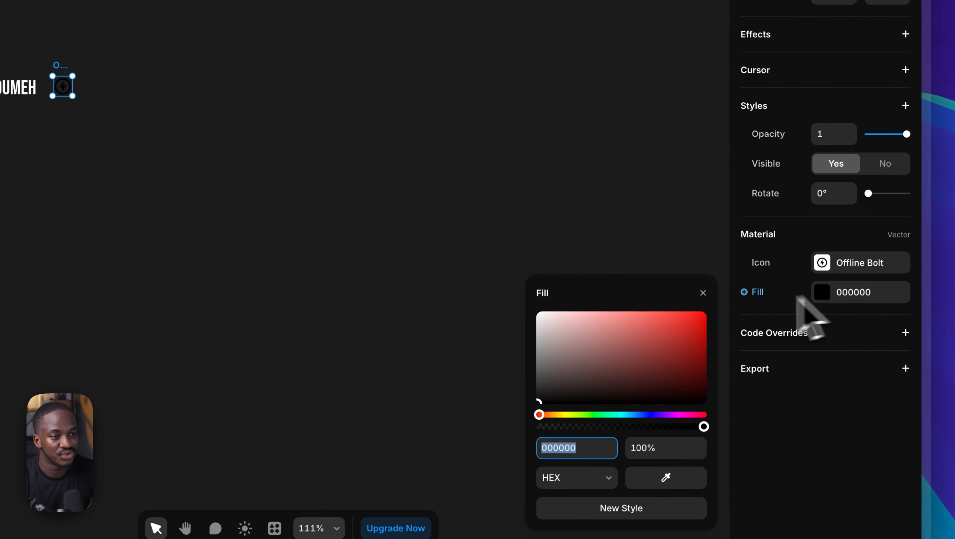
{"action": "left_click", "coordinate": [654, 368]}
{"action": "left_click_drag", "start_coordinate": [568, 338], "coordinate": [482, 281]}
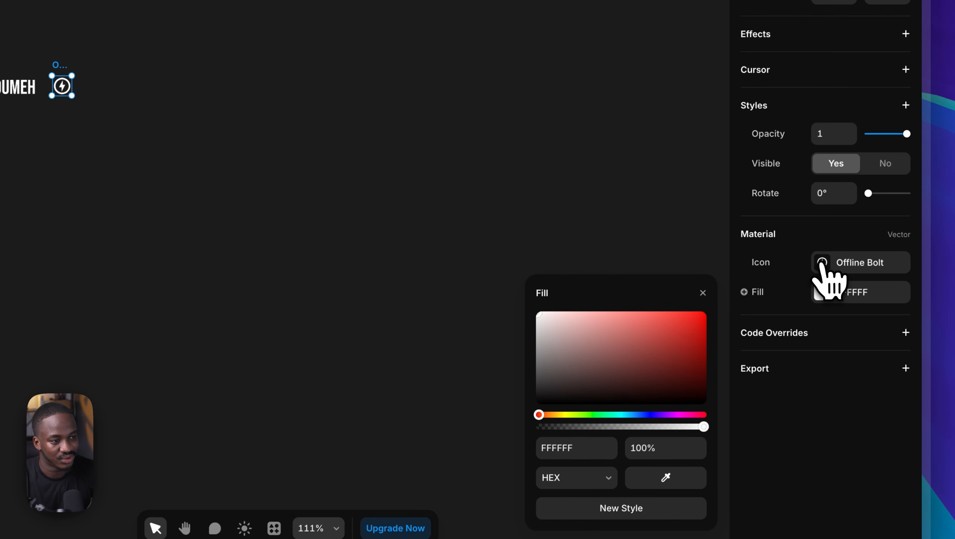
{"action": "left_click", "coordinate": [823, 263]}
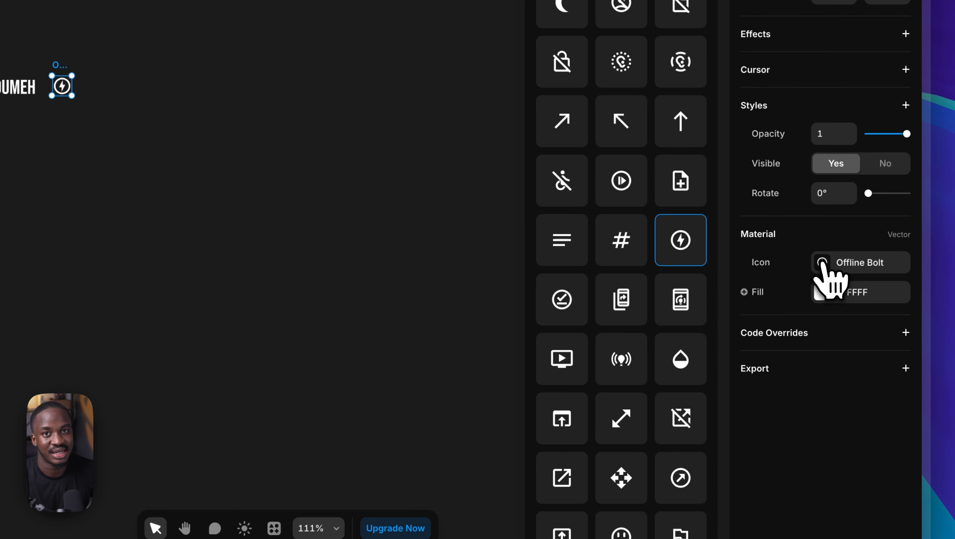
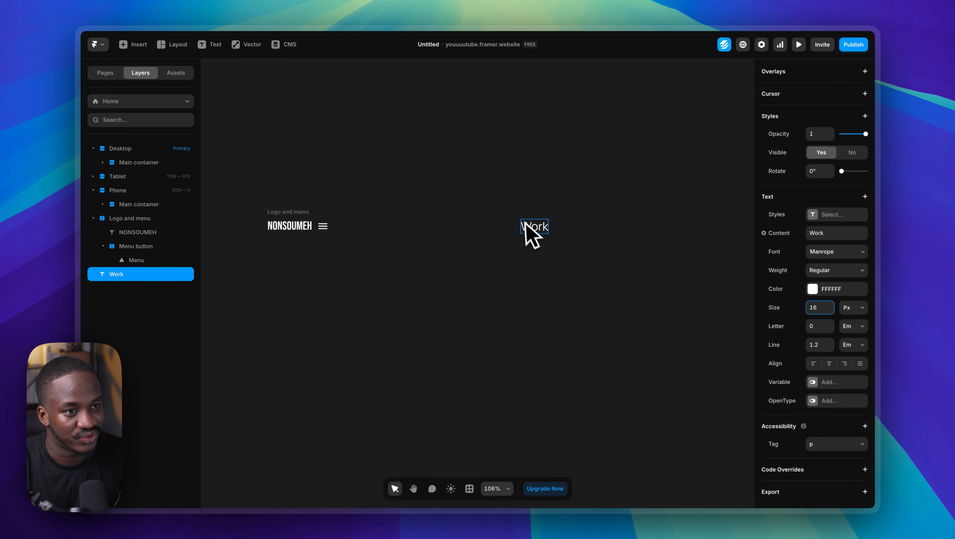
- Set the Work text's weight to Semibold and shift it level with the Logo and menu stack
{"action": "left_click", "coordinate": [837, 276]}
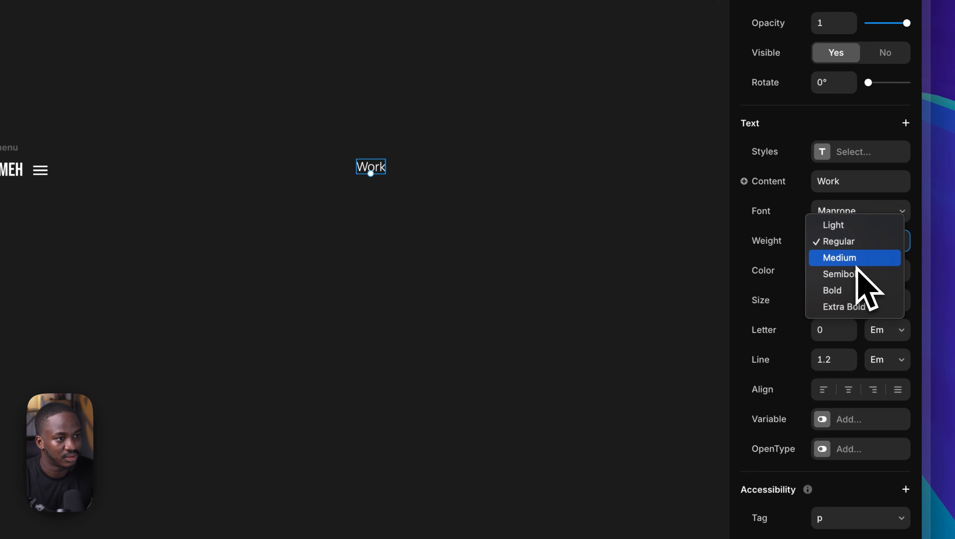
{"action": "left_click", "coordinate": [858, 274]}
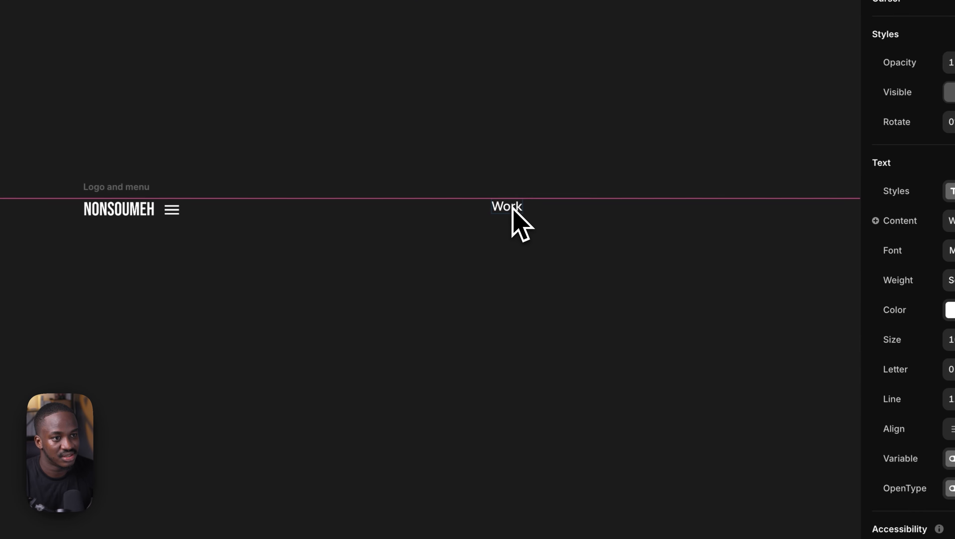
{"action": "left_click", "coordinate": [516, 206]}
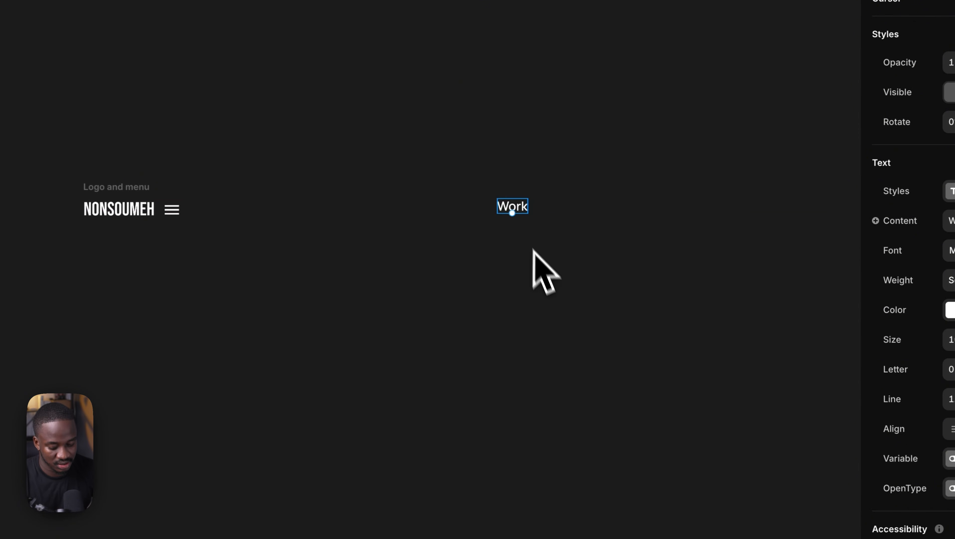
- Duplicate the Work text twice, placing the copies in a row to its right
{"action": "left_click_drag", "start_coordinate": [533, 248], "coordinate": [467, 230]}
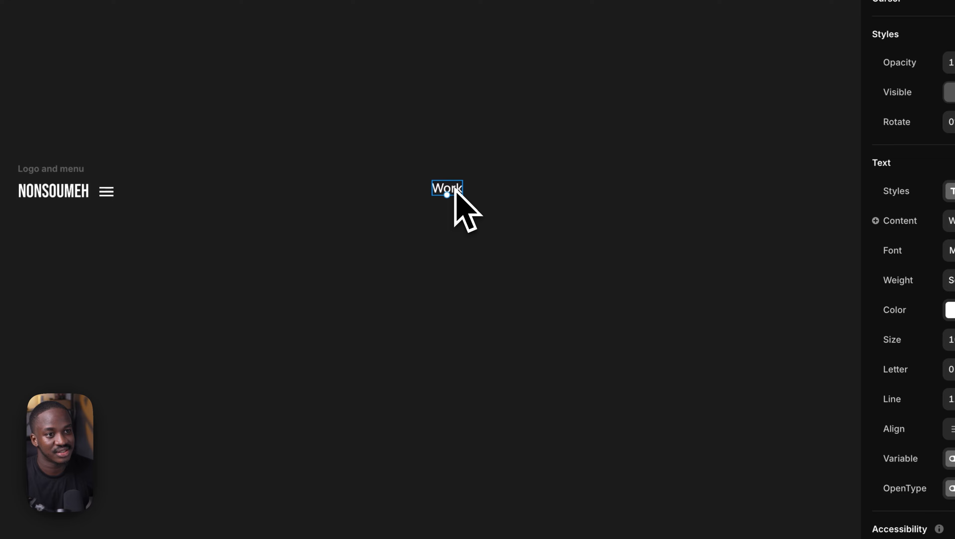
{"action": "left_click_drag", "start_coordinate": [455, 188], "coordinate": [502, 191]}
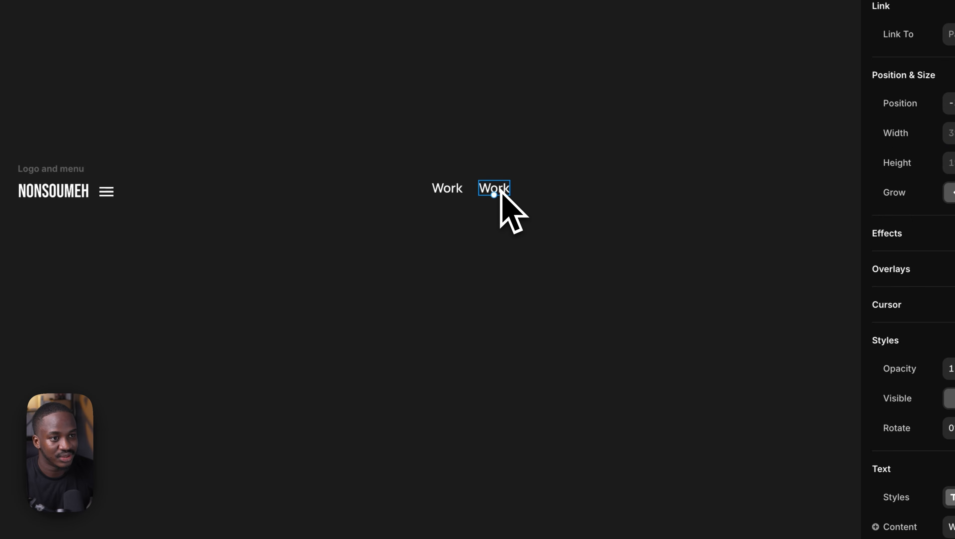
{"action": "left_click_drag", "start_coordinate": [501, 190], "coordinate": [553, 193]}
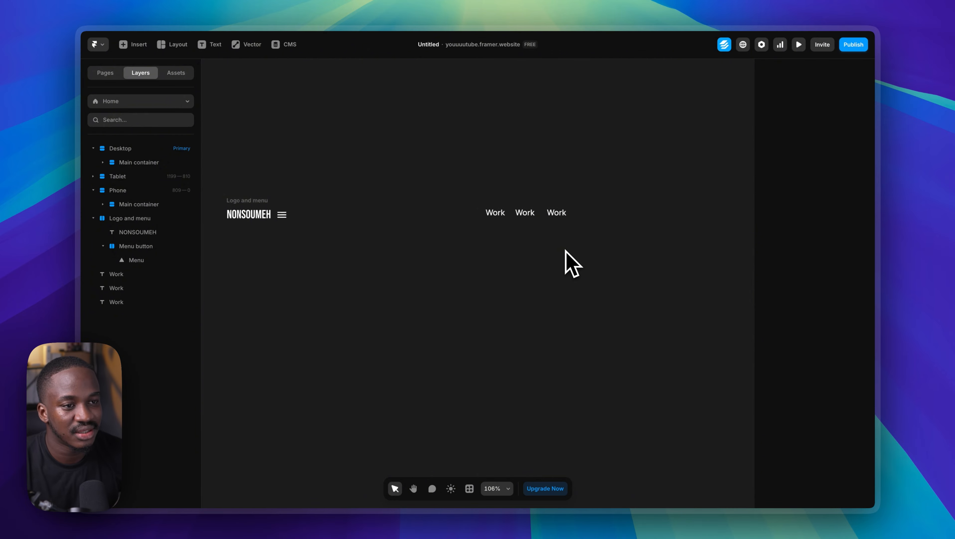
- Wrap the three Work texts in a stack and rename it Links
{"action": "left_click_drag", "start_coordinate": [466, 176], "coordinate": [641, 256]}
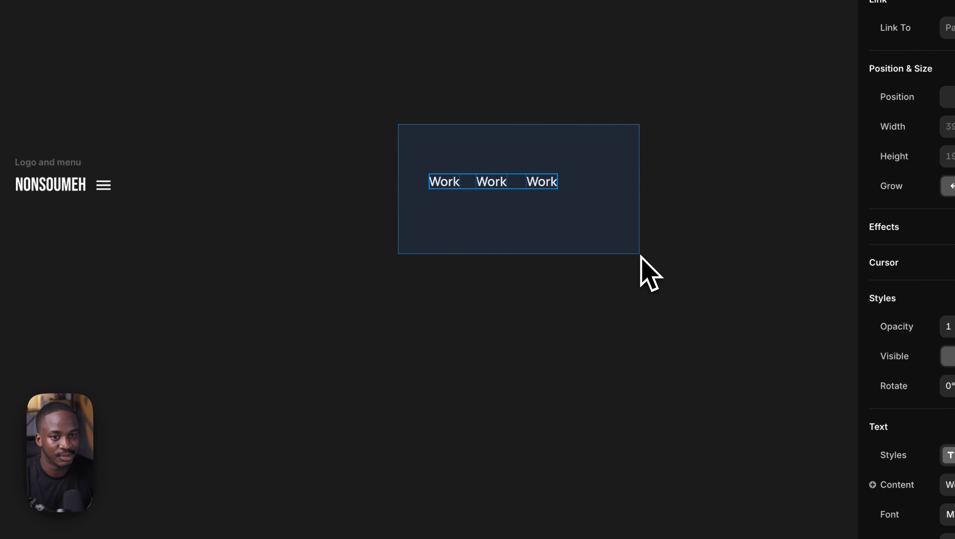
{"action": "right_click", "coordinate": [490, 186]}
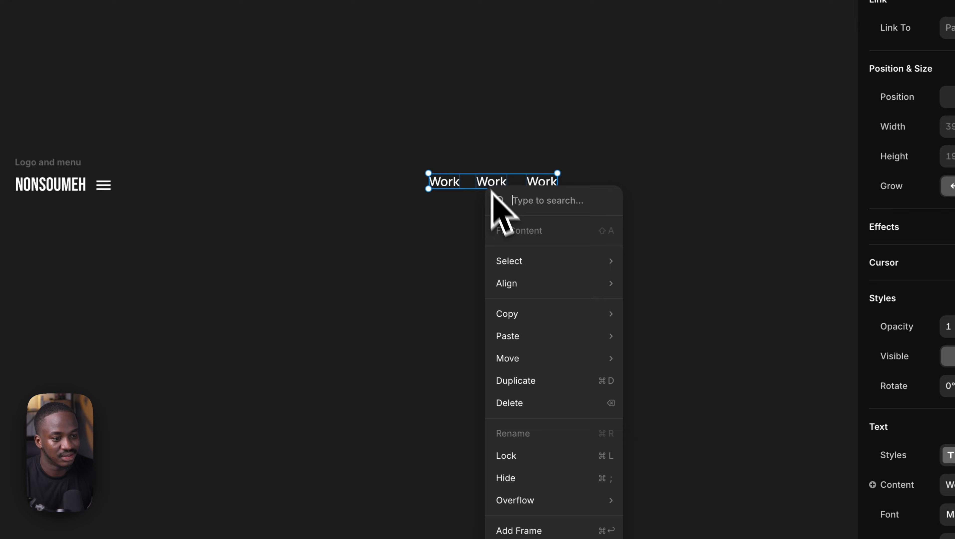
{"action": "left_click", "coordinate": [595, 446]}
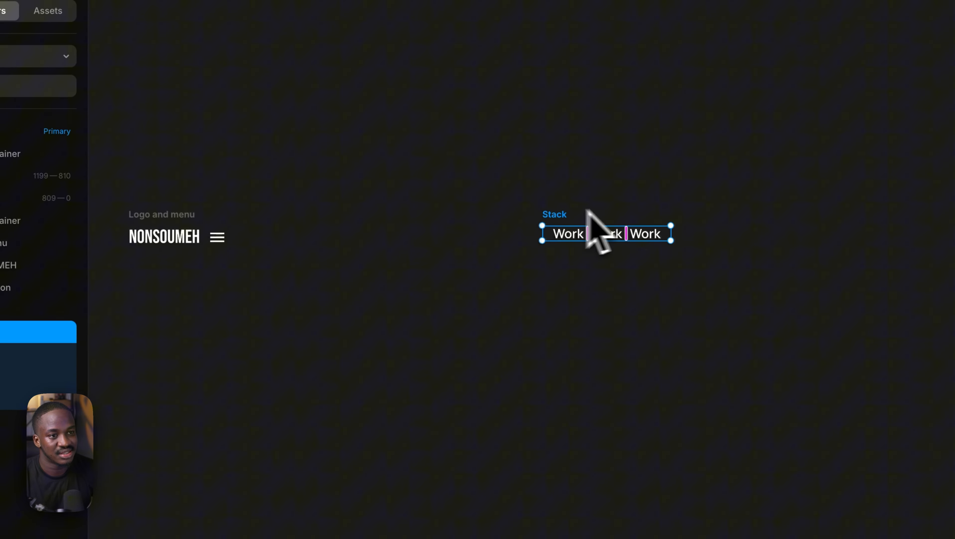
{"action": "double_click", "coordinate": [37, 332]}
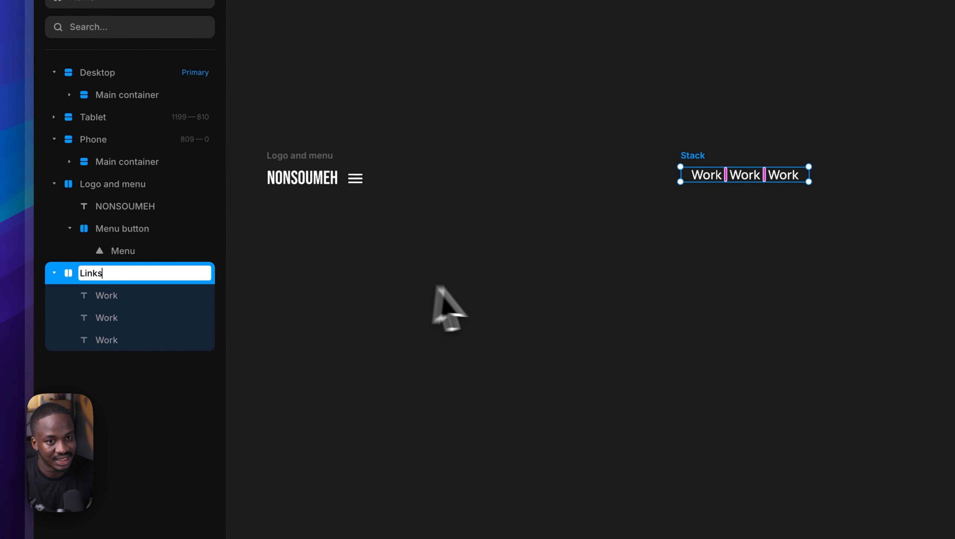
{"action": "key", "text": "Return"}
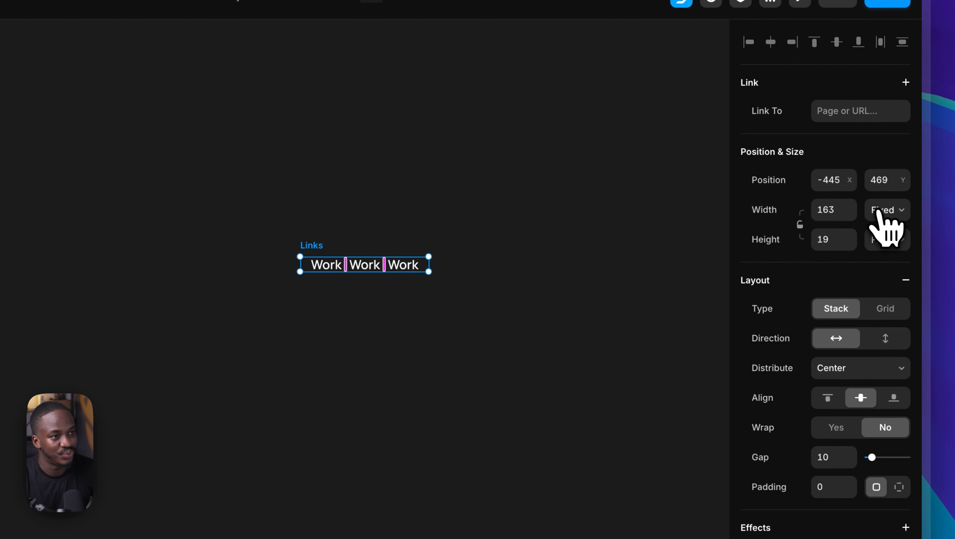
- Set both the width and height of the Links stack to Fit Content
{"action": "left_click", "coordinate": [875, 211]}
{"action": "left_click", "coordinate": [872, 259]}
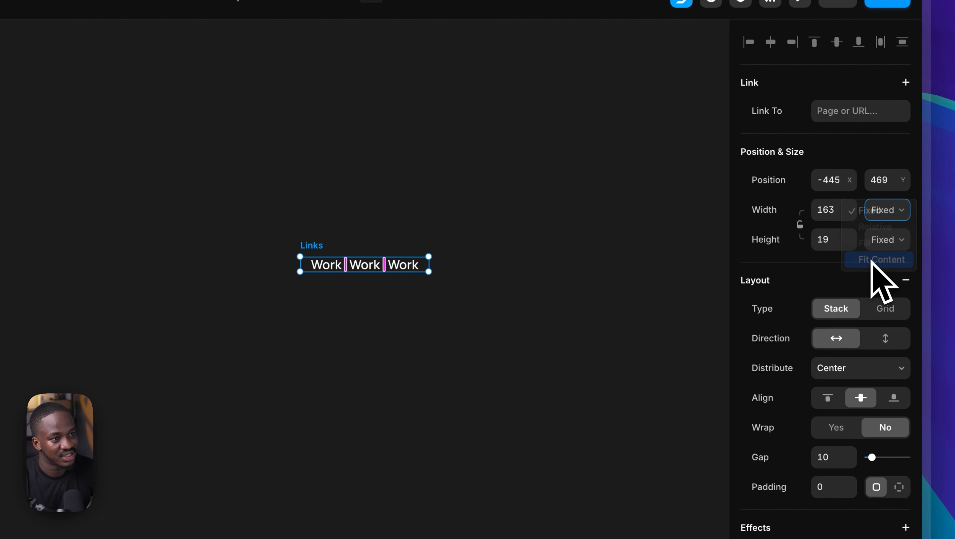
{"action": "left_click", "coordinate": [884, 241]}
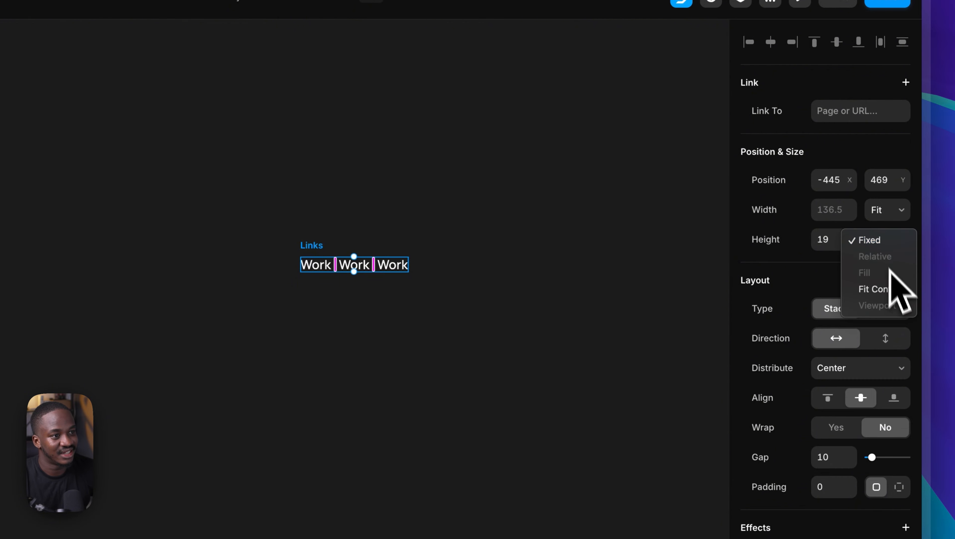
{"action": "left_click", "coordinate": [892, 289]}
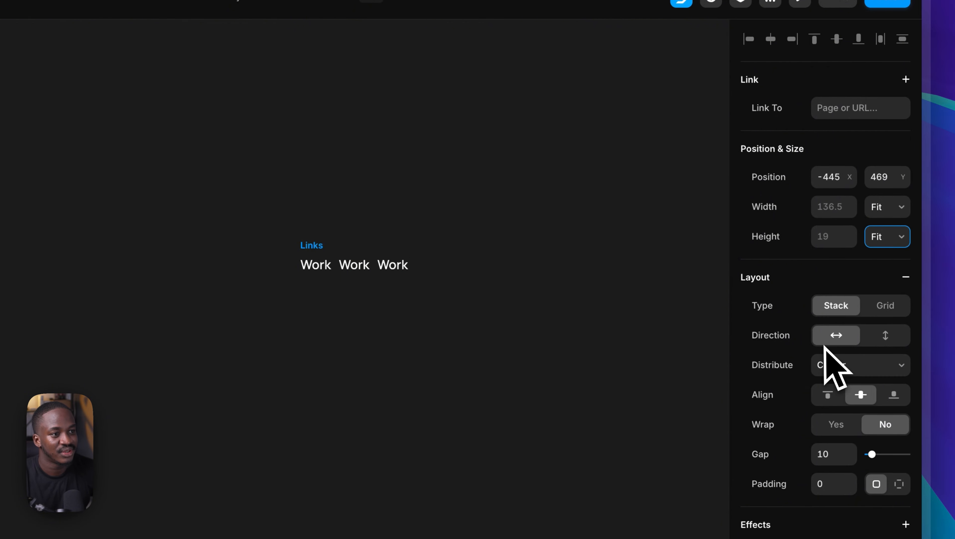
- Set the gap between the items in the Links stack to 24 and deselect the stack
{"action": "scroll", "coordinate": [826, 347], "scroll_direction": "down", "scroll_amount": 2}
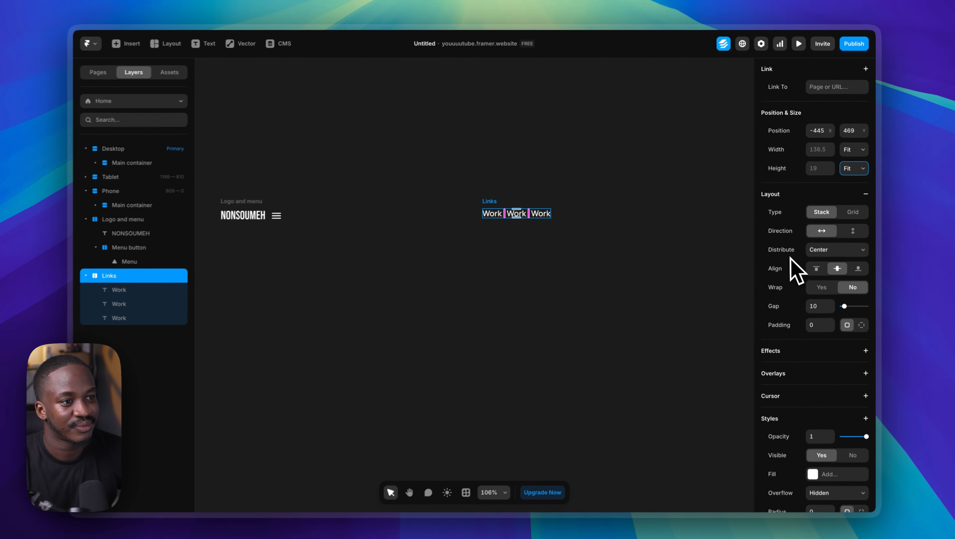
{"action": "scroll", "coordinate": [792, 256], "scroll_direction": "down", "scroll_amount": 1}
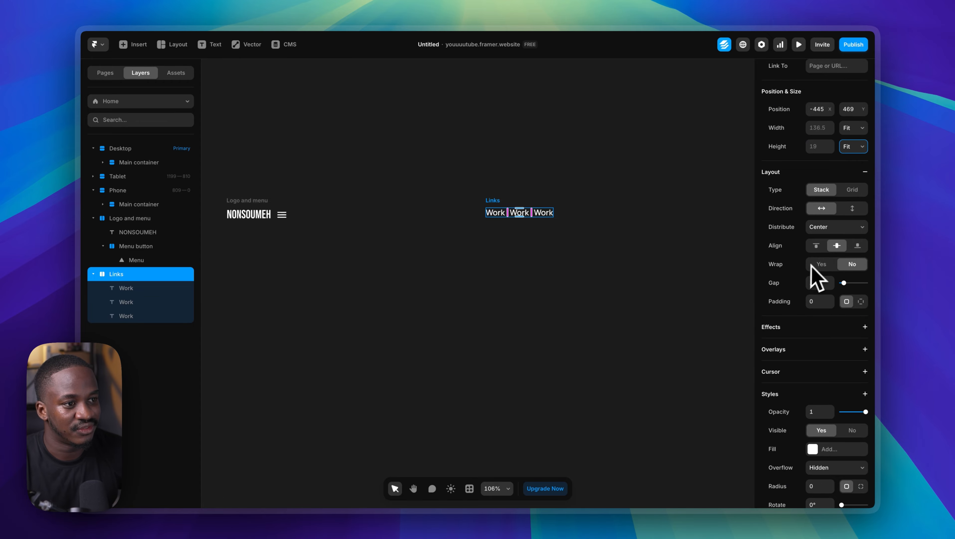
{"action": "scroll", "coordinate": [812, 266], "scroll_direction": "down", "scroll_amount": 1}
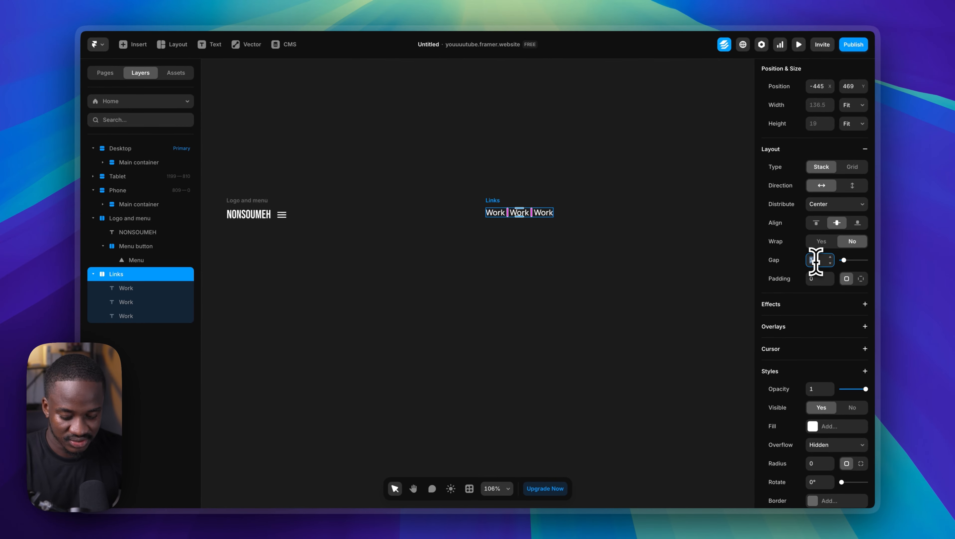
{"action": "type", "text": "24"}
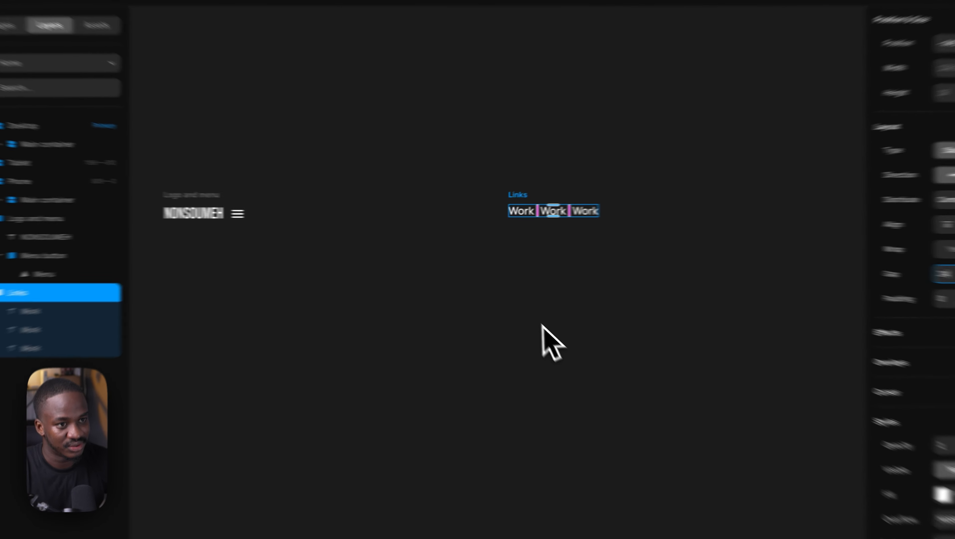
{"action": "left_click", "coordinate": [509, 298]}
- Move the Links stack so it lines up vertically with the Logo and menu stack
{"action": "left_click_drag", "start_coordinate": [403, 359], "coordinate": [492, 330]}
{"action": "scroll", "coordinate": [492, 333], "scroll_direction": "down", "scroll_amount": 3}
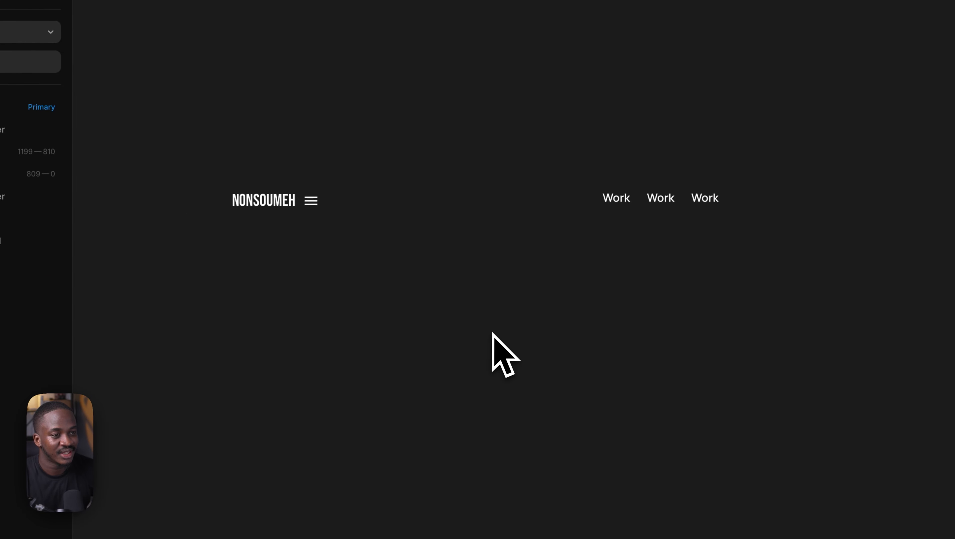
{"action": "left_click_drag", "start_coordinate": [599, 209], "coordinate": [648, 212]}
{"action": "left_click", "coordinate": [371, 162]}
{"action": "left_click_drag", "start_coordinate": [382, 167], "coordinate": [388, 158]}
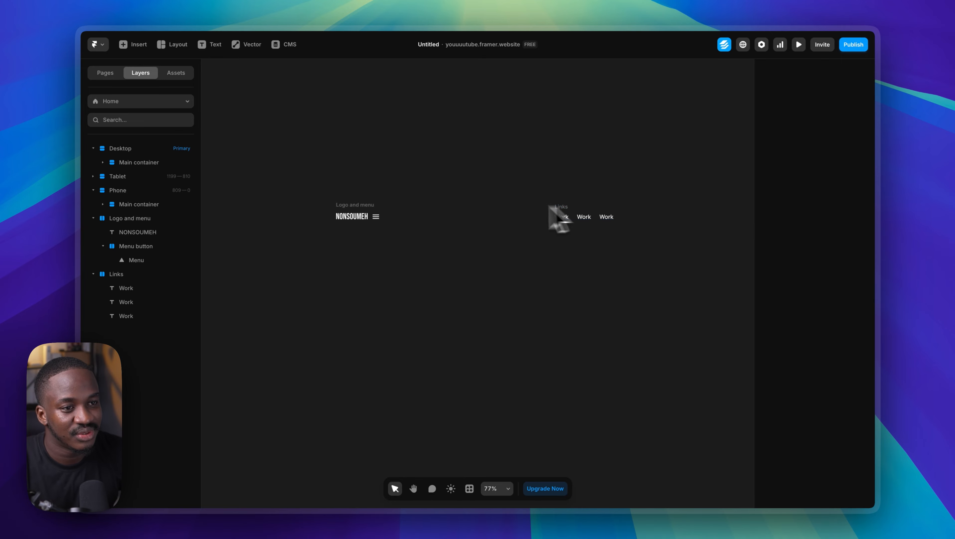
- Select the Logo and menu and Links stacks and wrap them together in a new stack
{"action": "left_click_drag", "start_coordinate": [278, 131], "coordinate": [699, 250]}
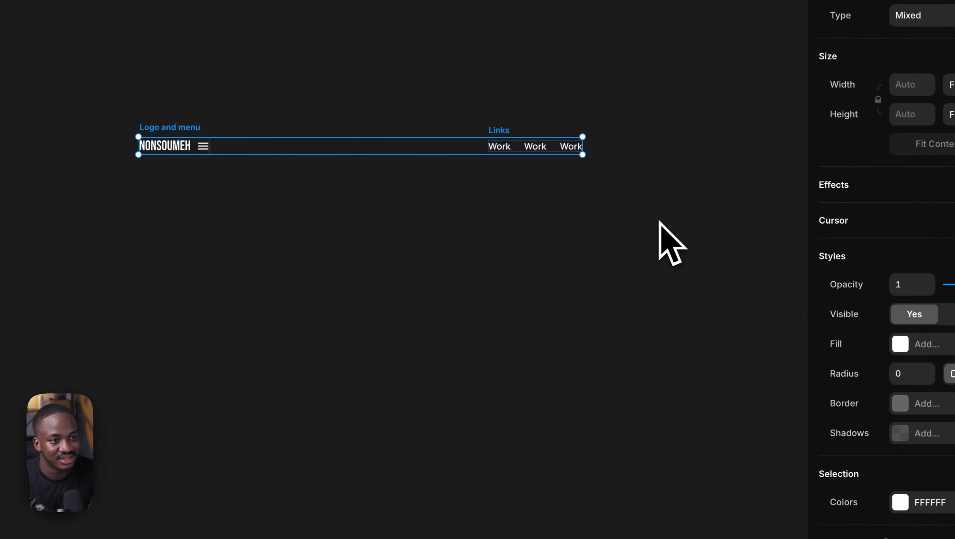
{"action": "right_click", "coordinate": [536, 173]}
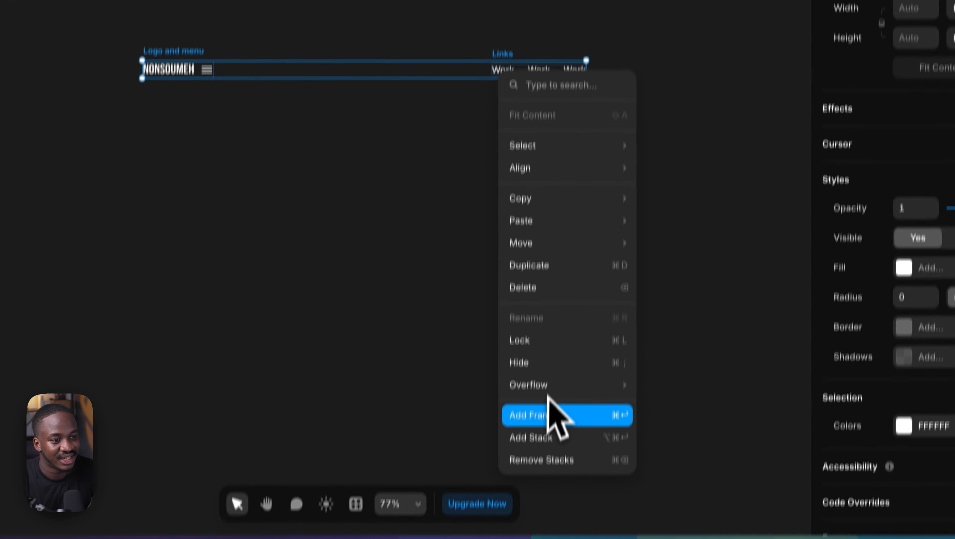
{"action": "left_click", "coordinate": [539, 513]}
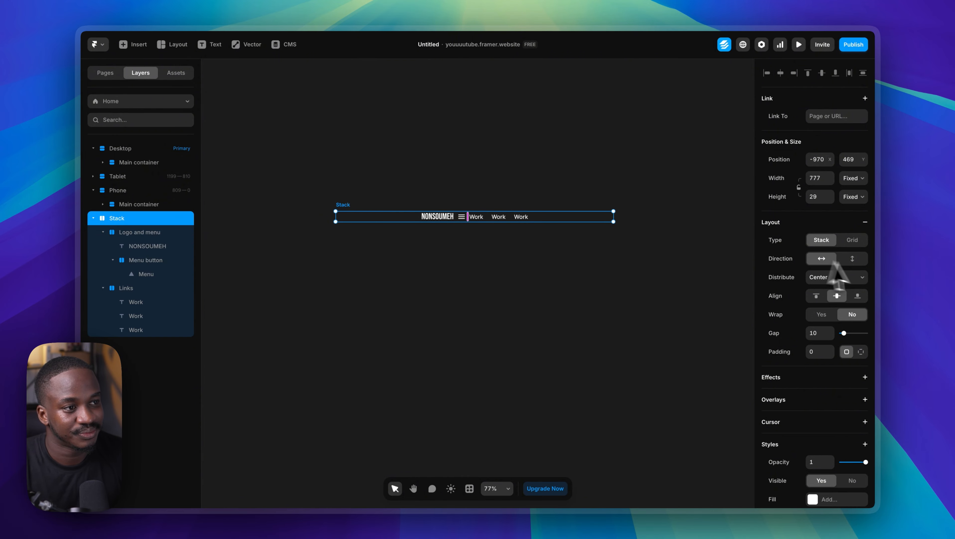
- Set the height of the new outer stack to Fit Content
{"action": "scroll", "coordinate": [832, 273], "scroll_direction": "down", "scroll_amount": 1}
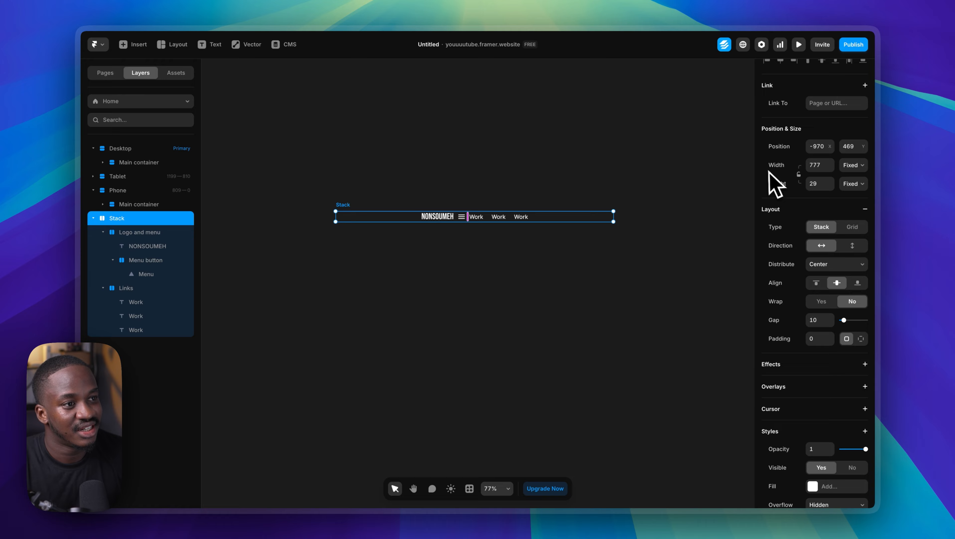
{"action": "left_click", "coordinate": [856, 184]}
{"action": "left_click", "coordinate": [850, 213]}
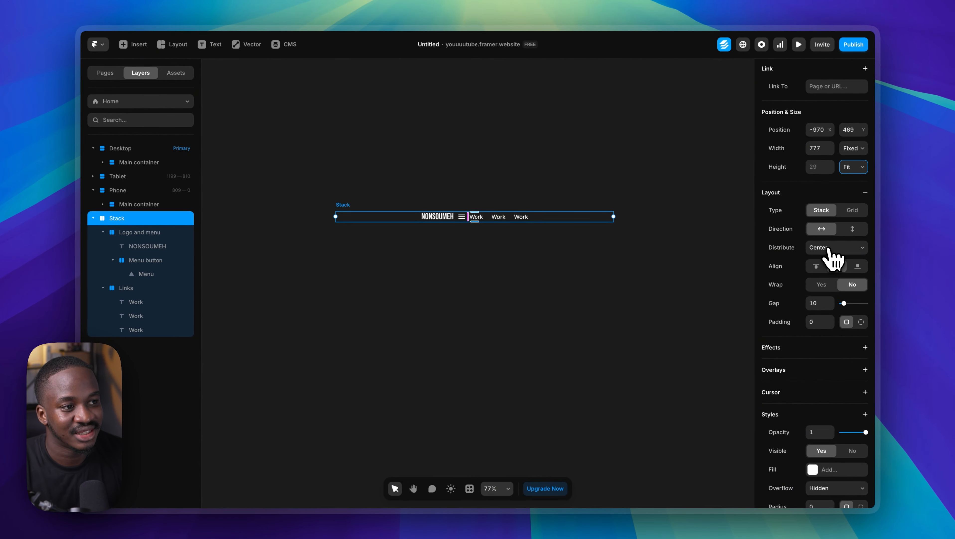
- Distribute the outer stack's items with Space Between and rename the stack Container
{"action": "left_click", "coordinate": [829, 248]}
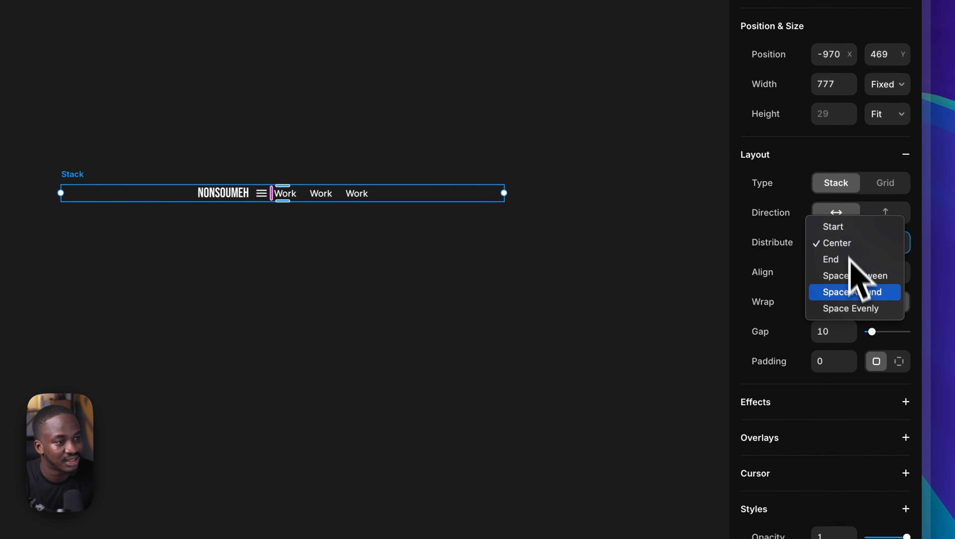
{"action": "left_click", "coordinate": [855, 275]}
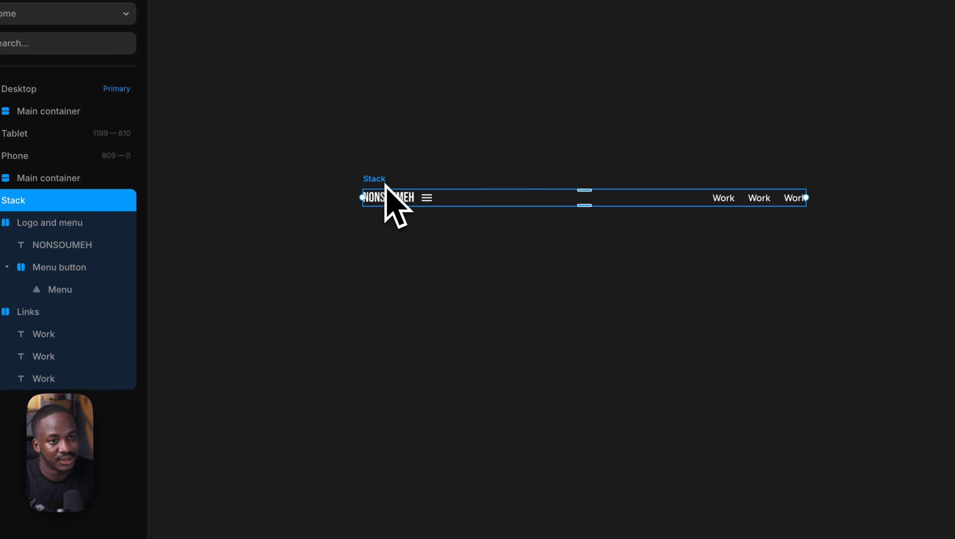
{"action": "double_click", "coordinate": [51, 201]}
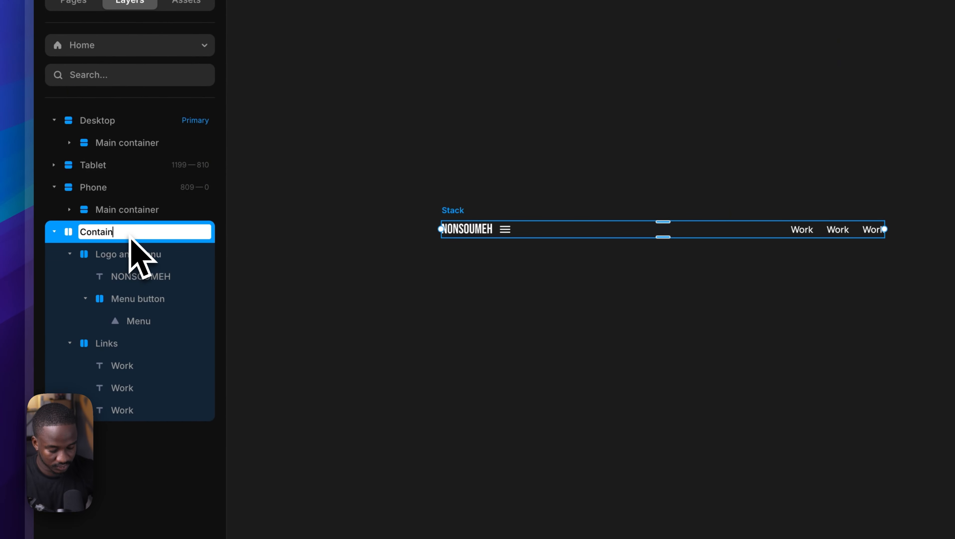
{"action": "left_click", "coordinate": [454, 319]}
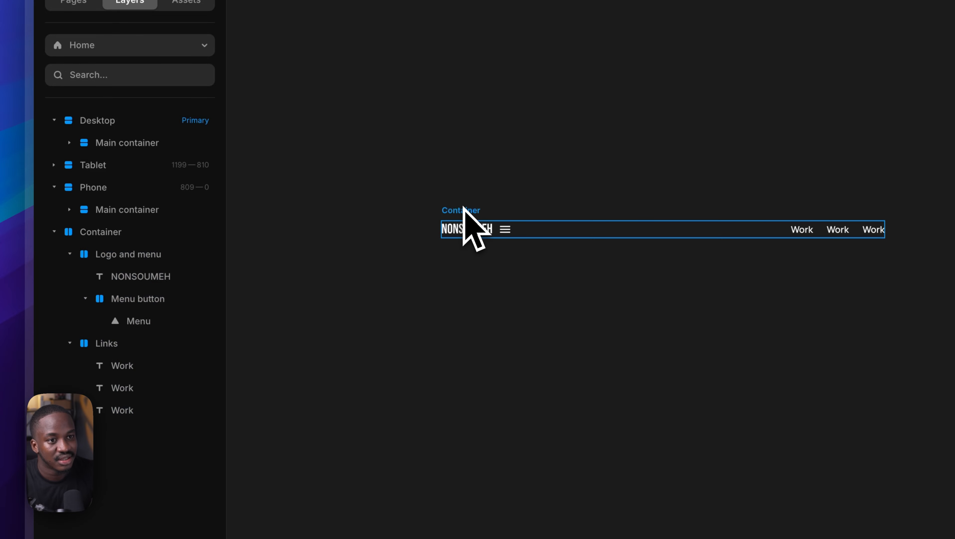
{"action": "left_click", "coordinate": [460, 195]}
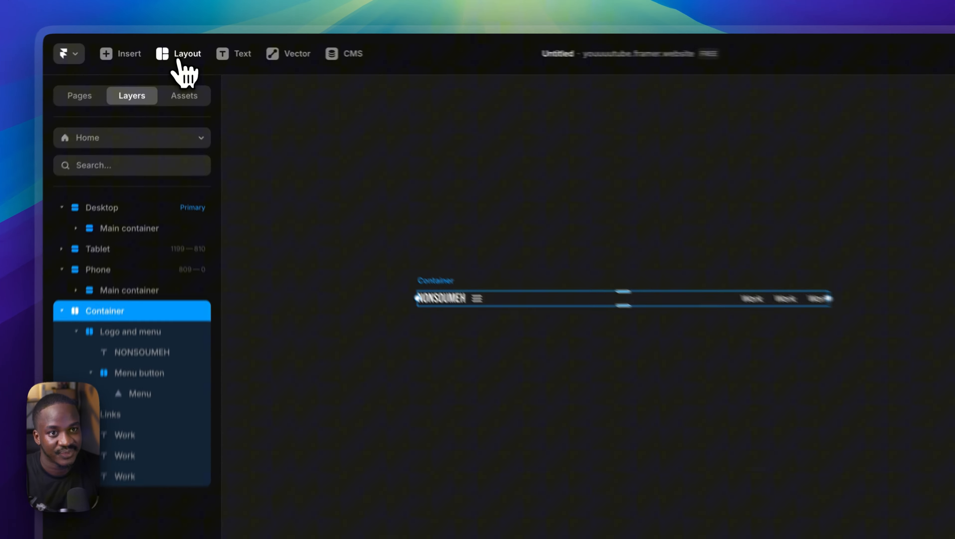
- Draw a frame about 901 wide and 66 high below the Container stack and shift it underneath the stack
{"action": "left_click", "coordinate": [173, 45]}
{"action": "left_click", "coordinate": [193, 95]}
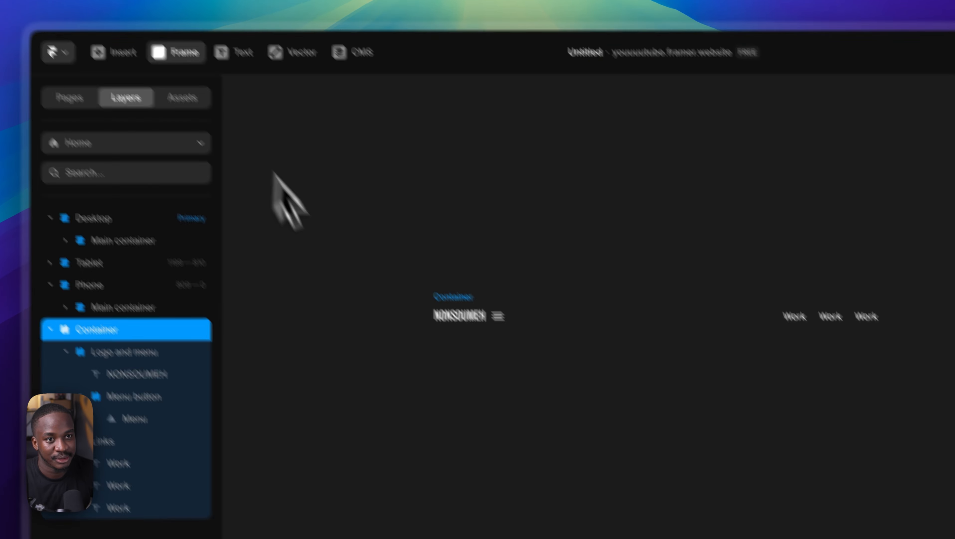
{"action": "left_click_drag", "start_coordinate": [398, 388], "coordinate": [533, 417]}
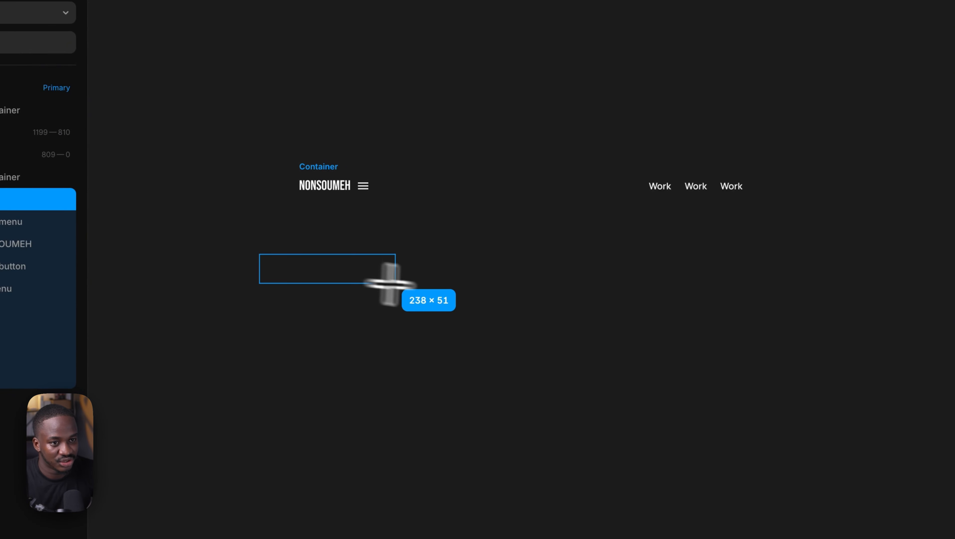
{"action": "mouse_move", "coordinate": [390, 283]}
{"action": "left_mouse_down"}
{"action": "mouse_move", "coordinate": [673, 301]}
{"action": "mouse_move", "coordinate": [771, 293]}
{"action": "left_mouse_up"}
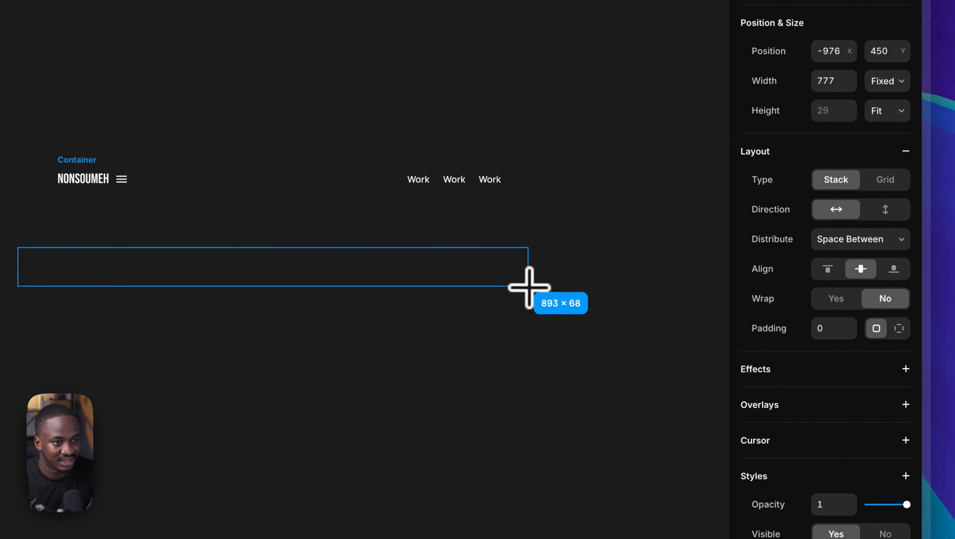
{"action": "left_click_drag", "start_coordinate": [529, 287], "coordinate": [533, 284]}
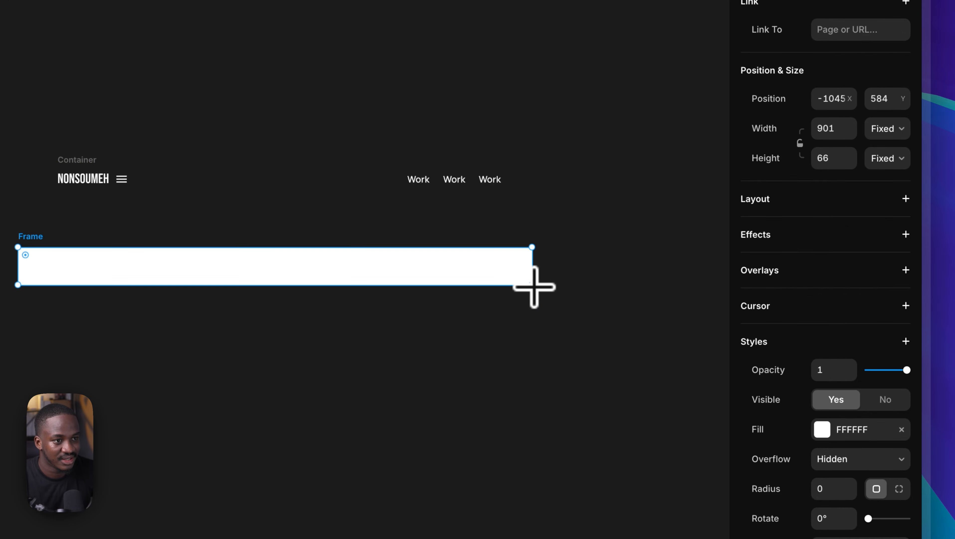
{"action": "left_click_drag", "start_coordinate": [461, 277], "coordinate": [489, 294]}
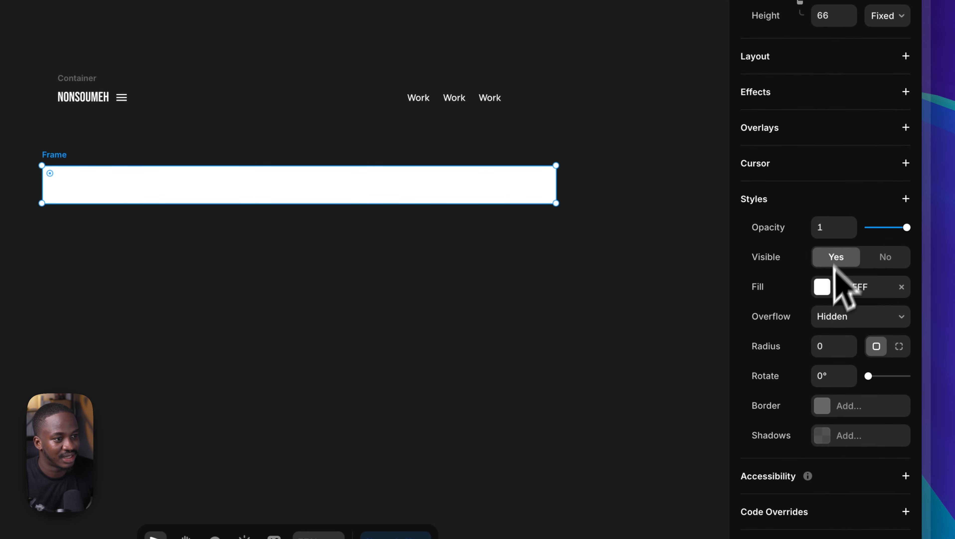
- Fill the new frame with black (000000) and rename it Navigation
{"action": "left_click", "coordinate": [822, 384]}
{"action": "left_click_drag", "start_coordinate": [586, 362], "coordinate": [477, 512]}
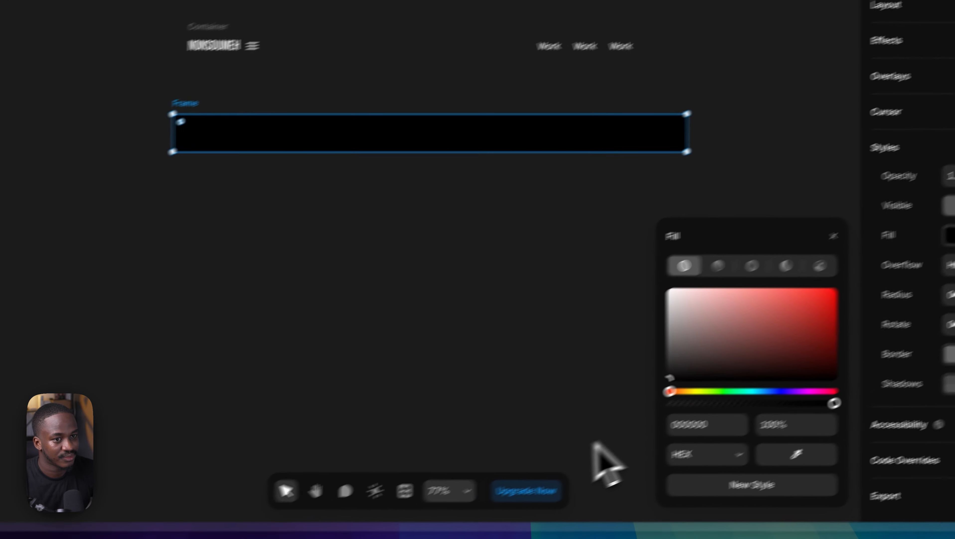
{"action": "left_click", "coordinate": [185, 374]}
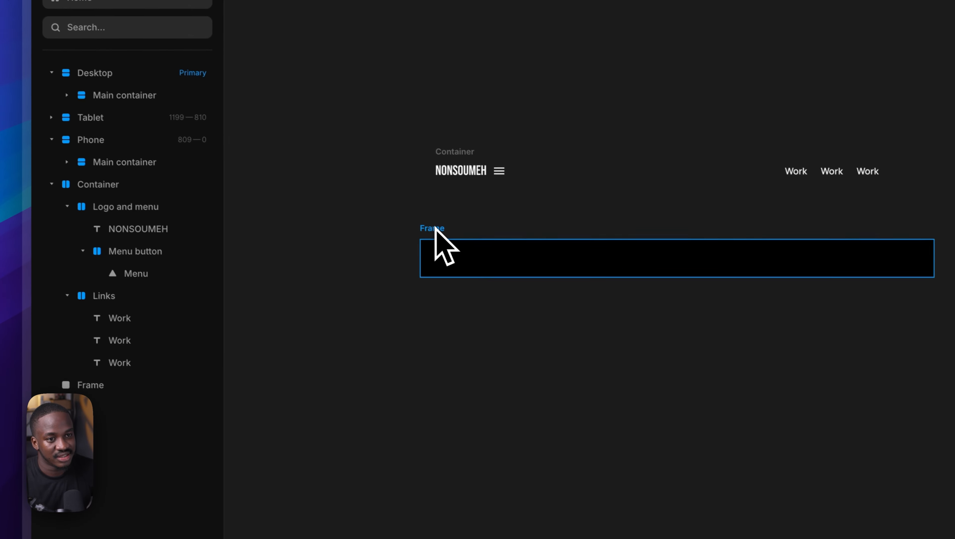
{"action": "left_click", "coordinate": [230, 87]}
{"action": "double_click", "coordinate": [129, 390]}
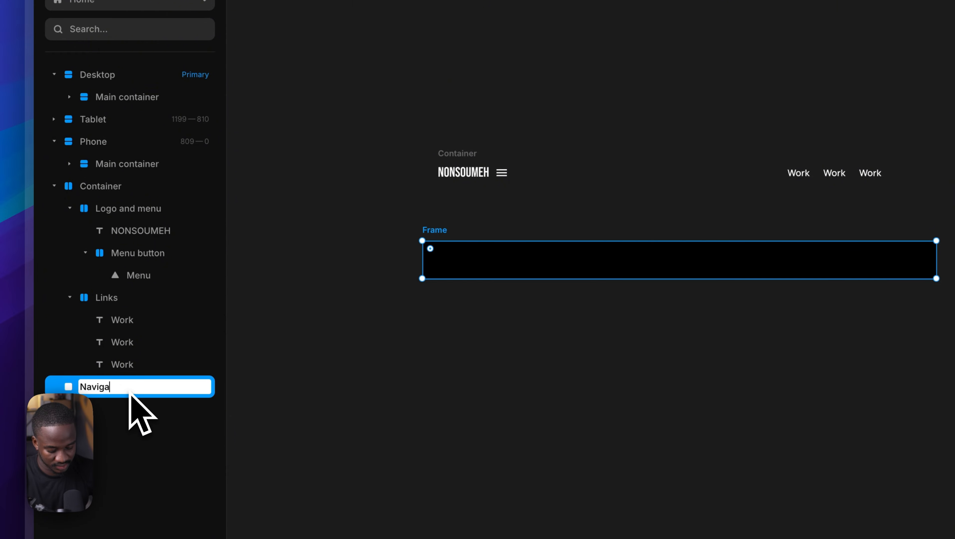
{"action": "left_click", "coordinate": [314, 380]}
- Bring the Navigation frame closer to the Container stack and place Container inside it
{"action": "left_click_drag", "start_coordinate": [465, 355], "coordinate": [425, 377]}
{"action": "left_click", "coordinate": [446, 285]}
{"action": "left_click_drag", "start_coordinate": [446, 285], "coordinate": [435, 266]}
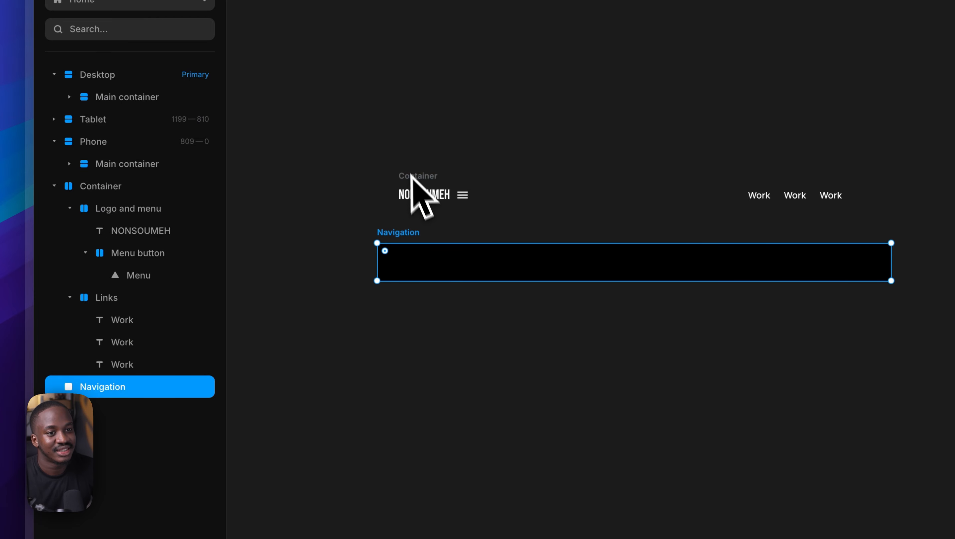
{"action": "left_click", "coordinate": [406, 168]}
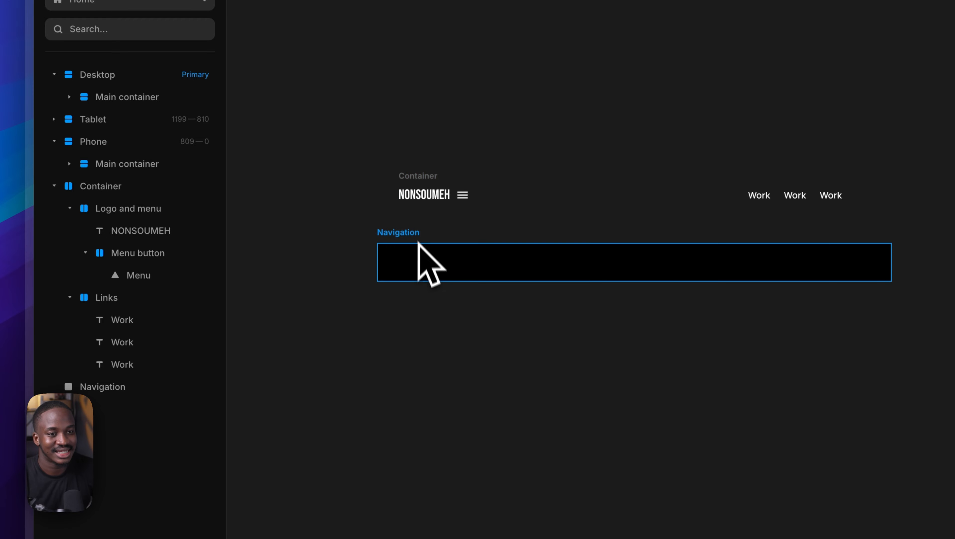
{"action": "left_click", "coordinate": [439, 176]}
{"action": "left_click_drag", "start_coordinate": [439, 176], "coordinate": [451, 244]}
{"action": "left_click", "coordinate": [457, 182]}
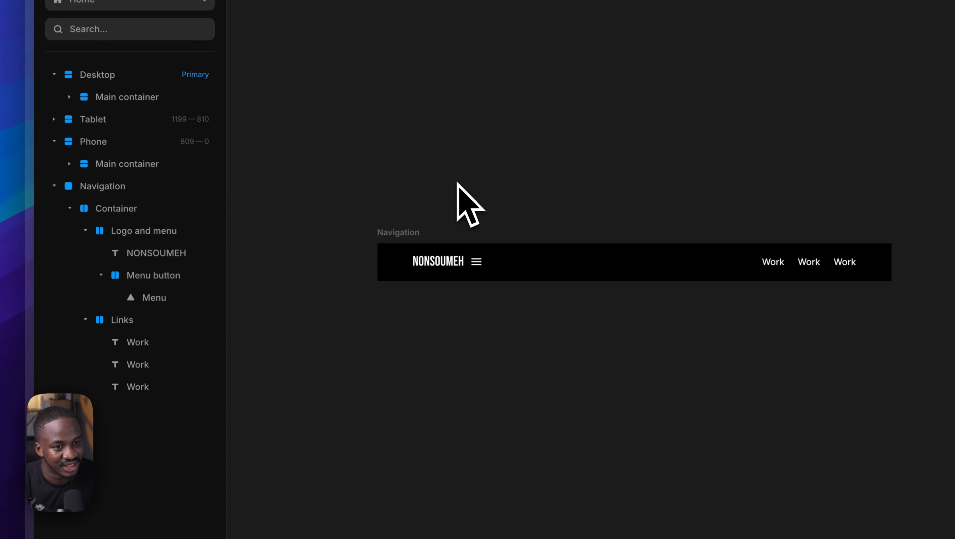
- Turn the Navigation frame into a stack layout, keeping its width Fixed and setting its height to Fit Content
{"action": "left_click", "coordinate": [404, 234]}
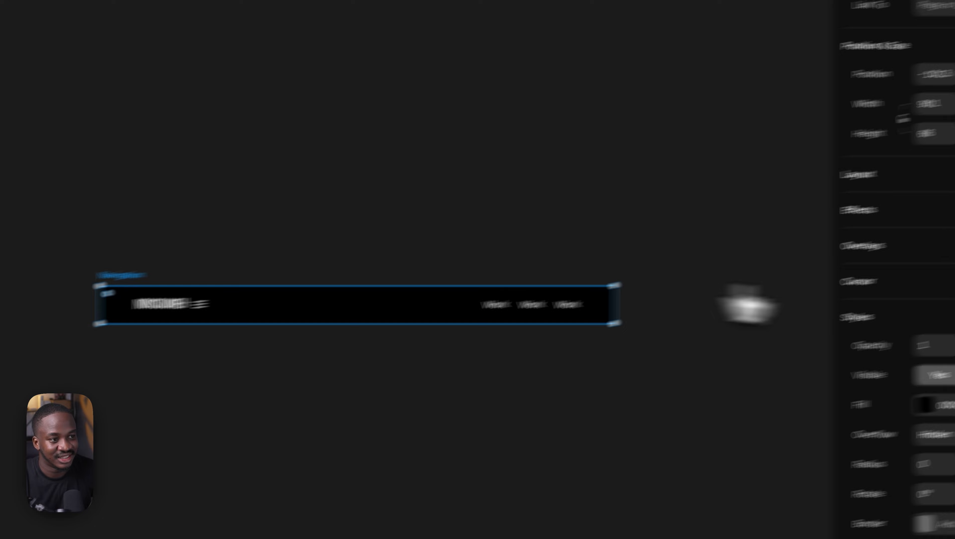
{"action": "left_click", "coordinate": [764, 208]}
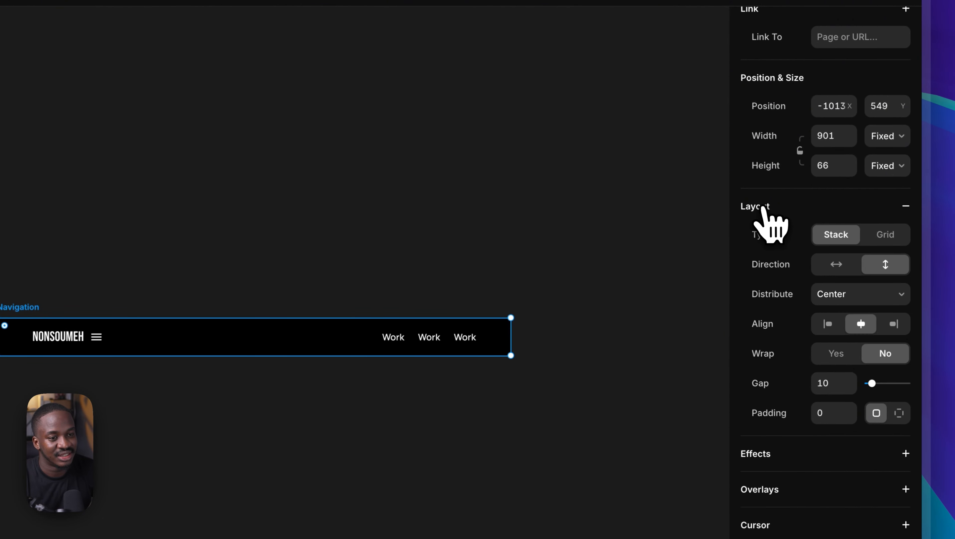
{"action": "scroll", "coordinate": [772, 222], "scroll_direction": "up", "scroll_amount": 2}
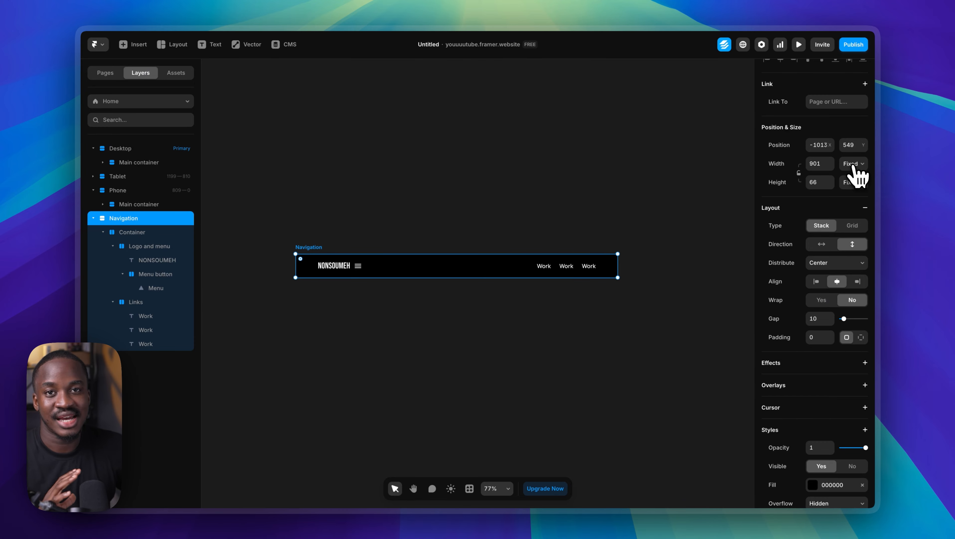
{"action": "left_click", "coordinate": [853, 164]}
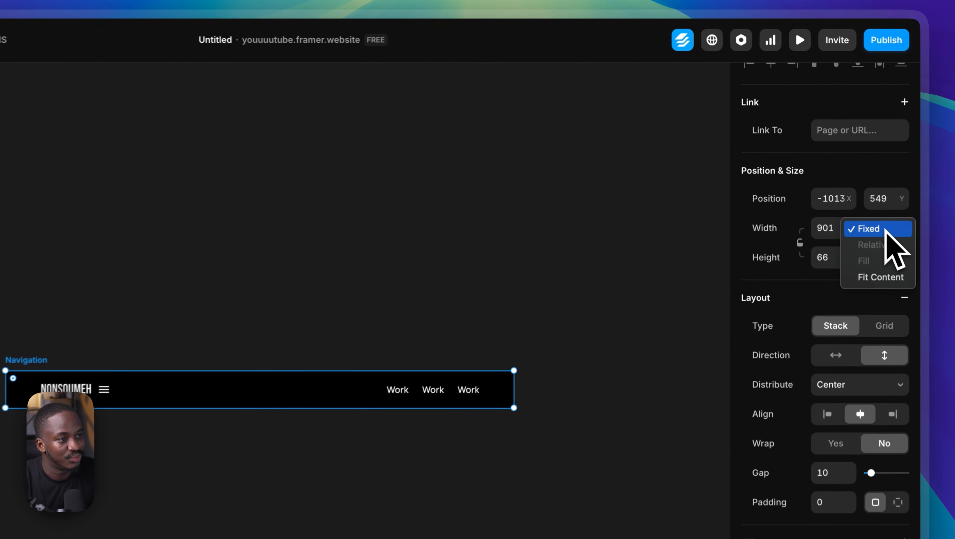
{"action": "left_click", "coordinate": [887, 231]}
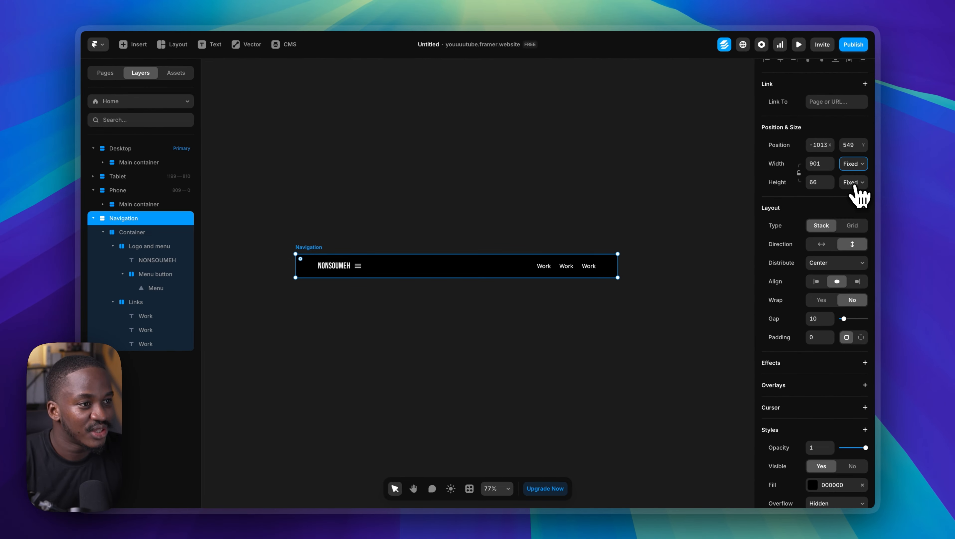
{"action": "left_click", "coordinate": [854, 189]}
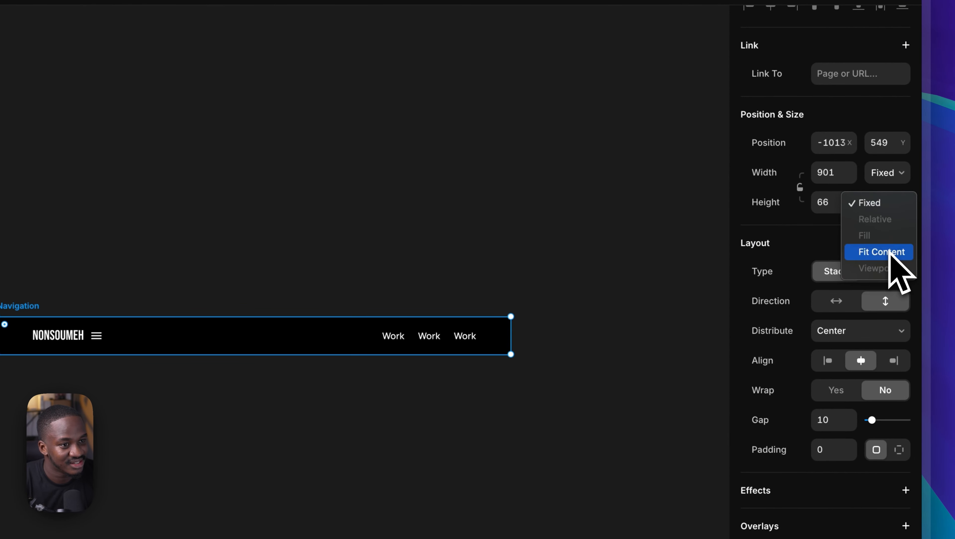
{"action": "left_click", "coordinate": [884, 252]}
{"action": "left_click", "coordinate": [294, 239]}
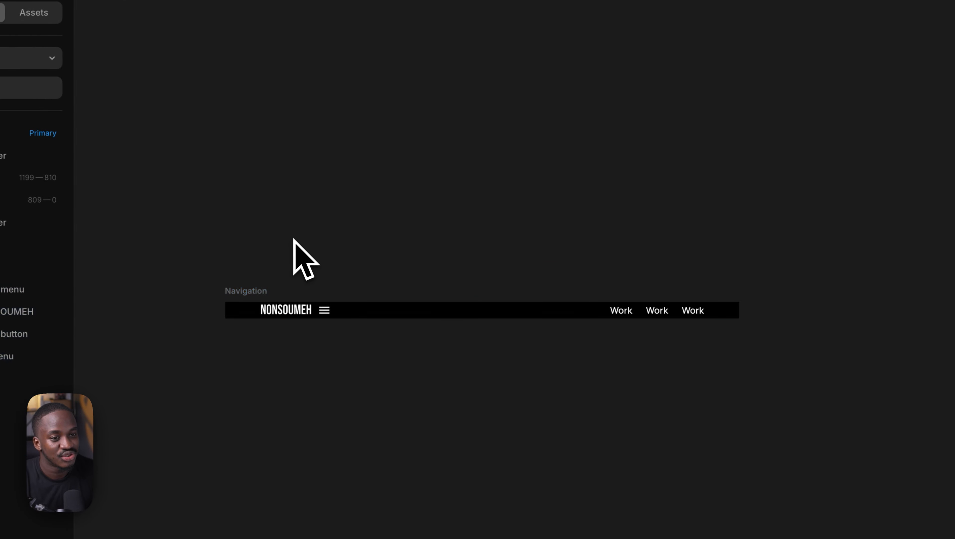
- Give the Navigation stack individual side padding of 20 at the top and bottom and 40 on the right and left
{"action": "left_click", "coordinate": [256, 292]}
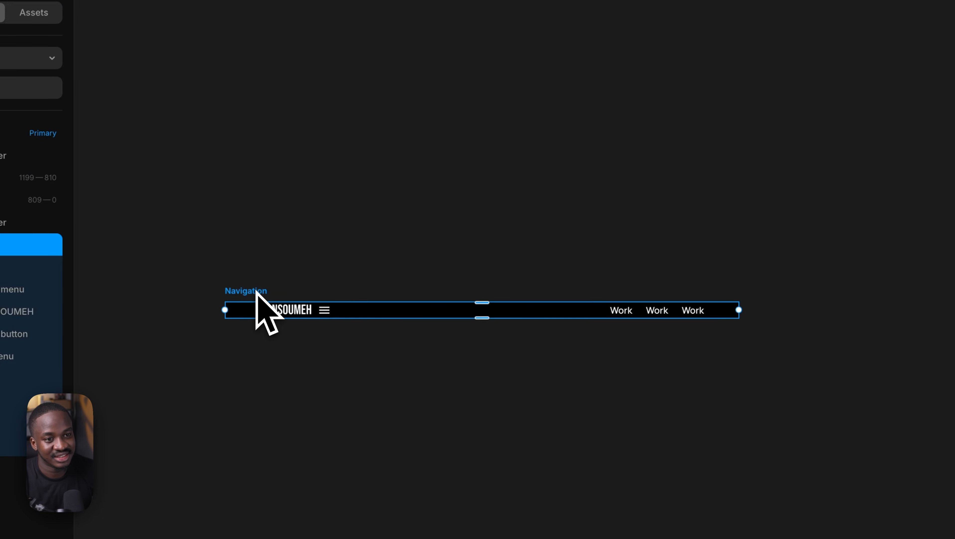
{"action": "scroll", "coordinate": [882, 294], "scroll_direction": "down", "scroll_amount": 5}
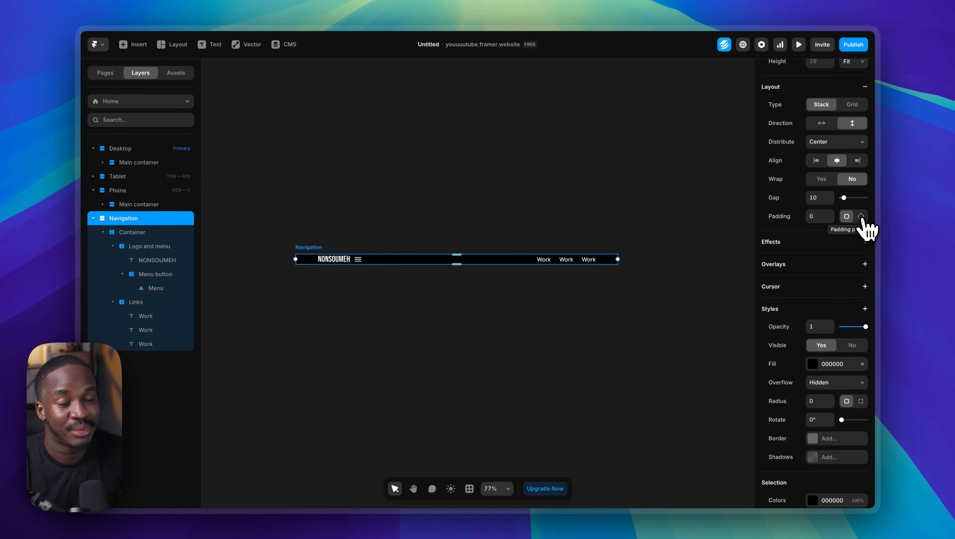
{"action": "left_click", "coordinate": [862, 217]}
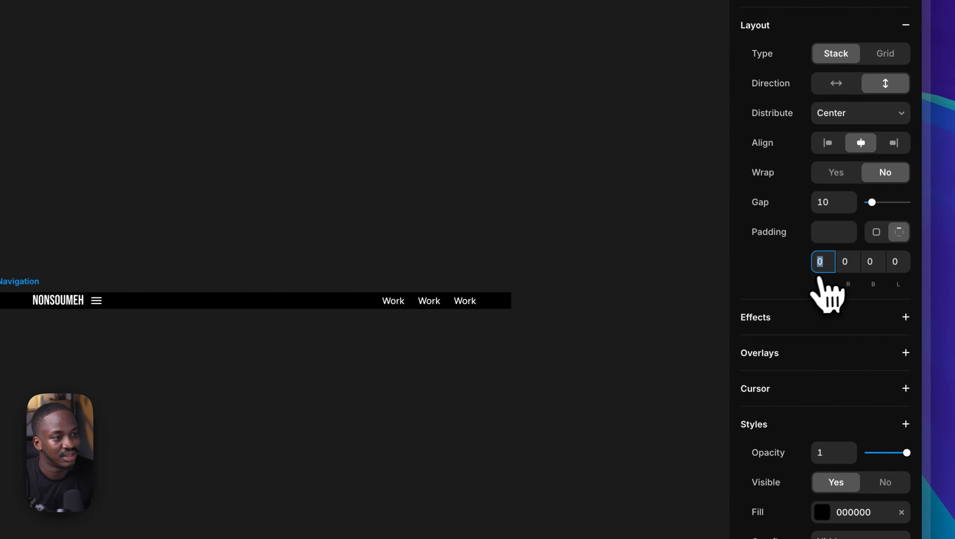
{"action": "type", "text": "20"}
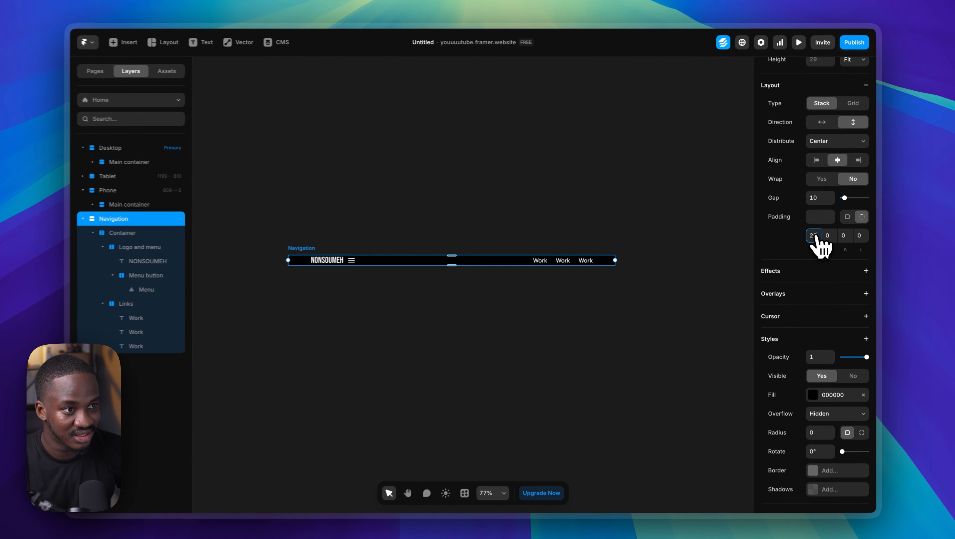
{"action": "key", "text": "Tab"}
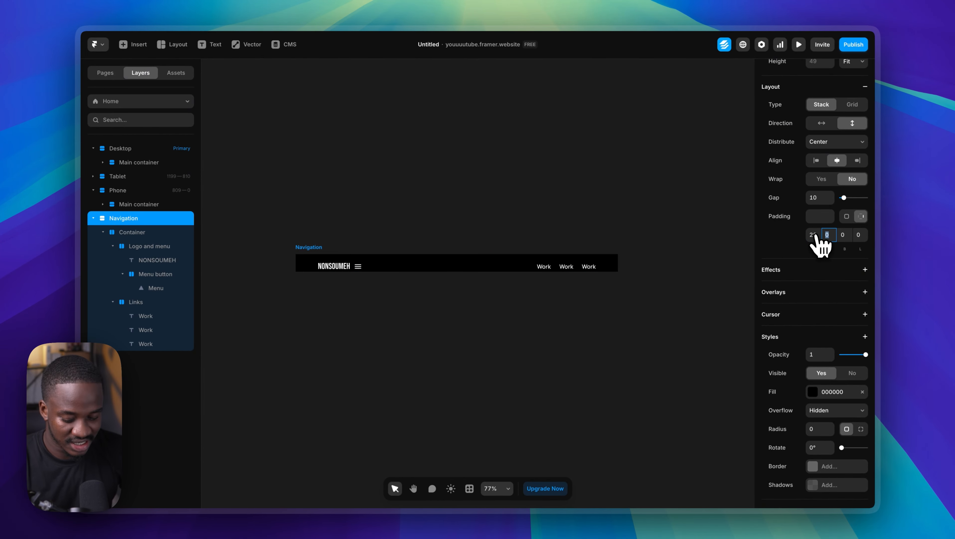
{"action": "type", "text": "40"}
{"action": "key", "text": "Tab"}
{"action": "type", "text": "2"}
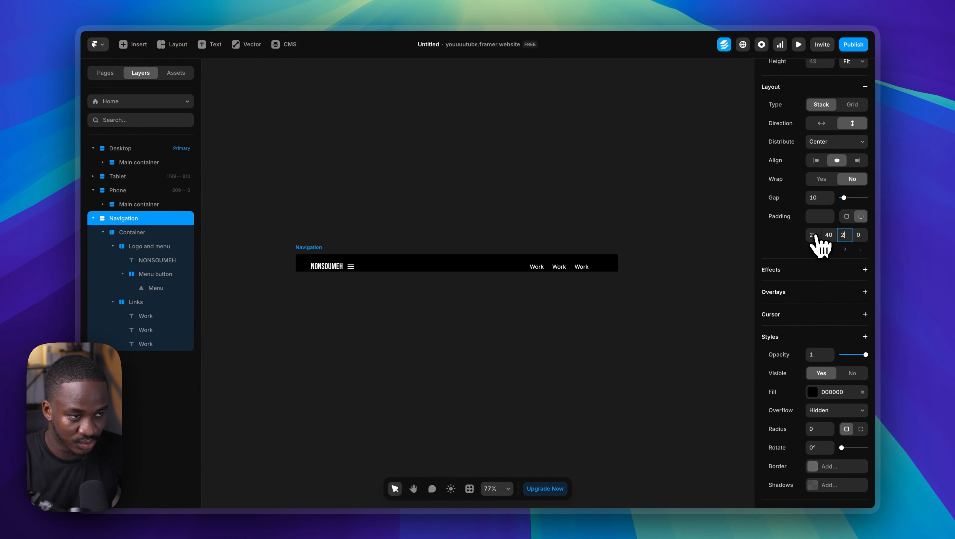
{"action": "type", "text": "0"}
{"action": "key", "text": "Tab"}
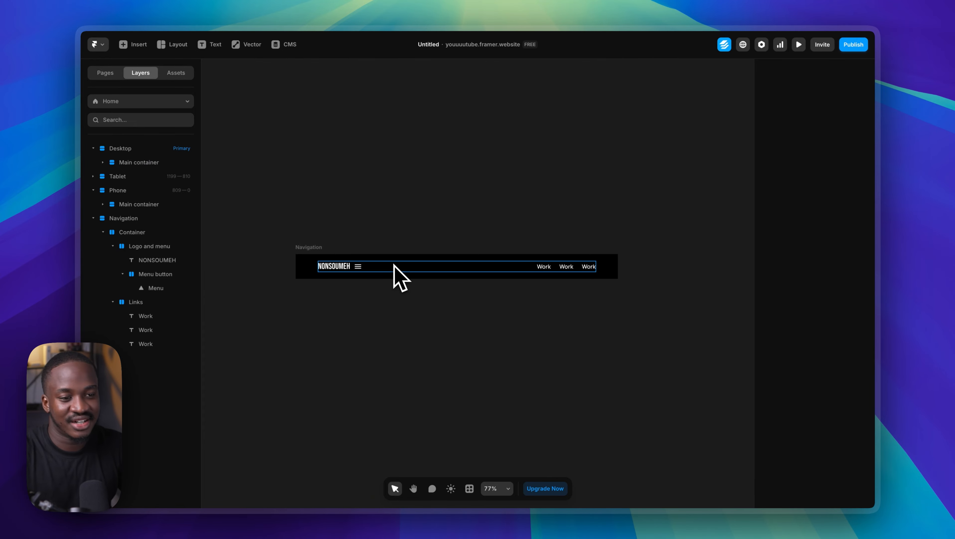
- Set the width of the Container stack inside Navigation to Fill and deselect it
{"action": "left_click", "coordinate": [393, 264]}
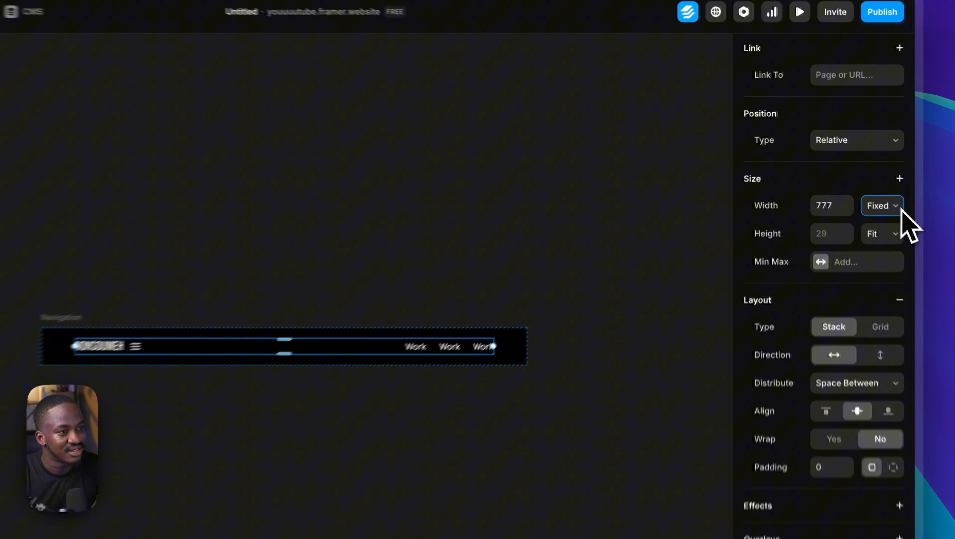
{"action": "left_click", "coordinate": [860, 174]}
{"action": "left_click", "coordinate": [867, 244]}
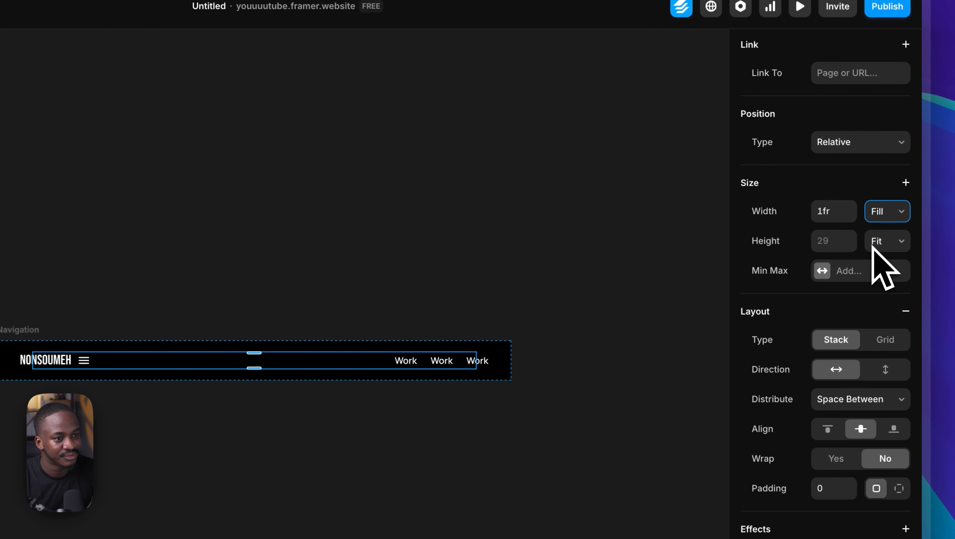
{"action": "left_click", "coordinate": [434, 237]}
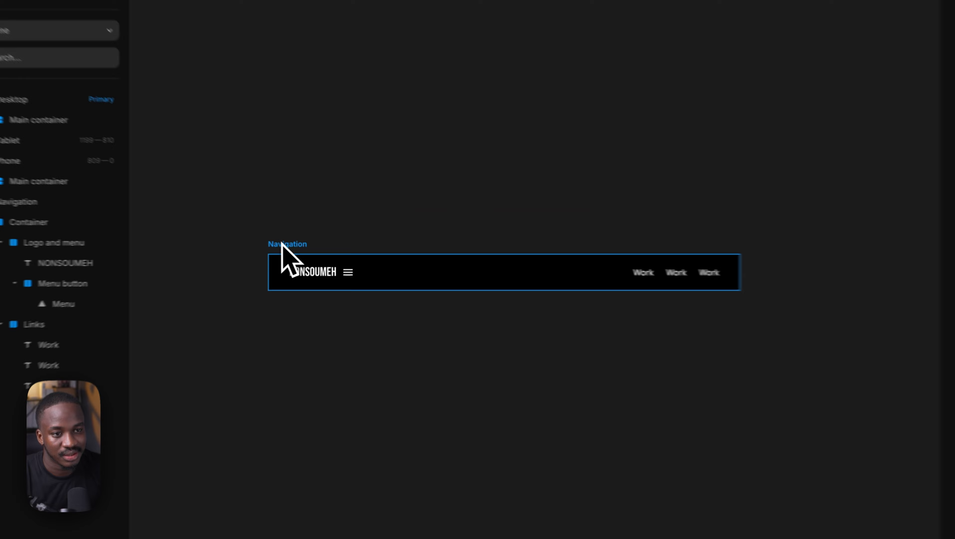
- Create a component named Navigation from the Navigation stack and open it for editing
{"action": "left_click", "coordinate": [305, 246]}
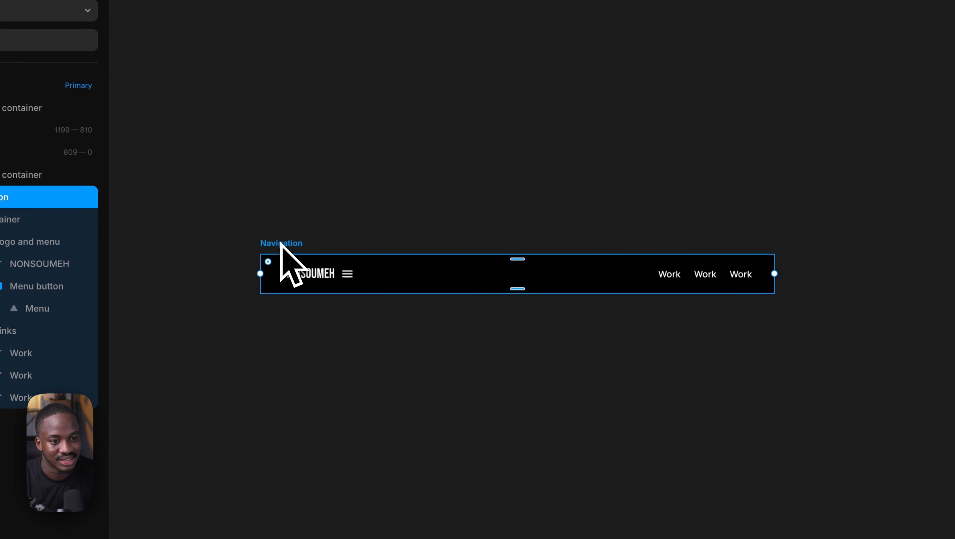
{"action": "right_click", "coordinate": [281, 245]}
{"action": "left_click", "coordinate": [303, 215]}
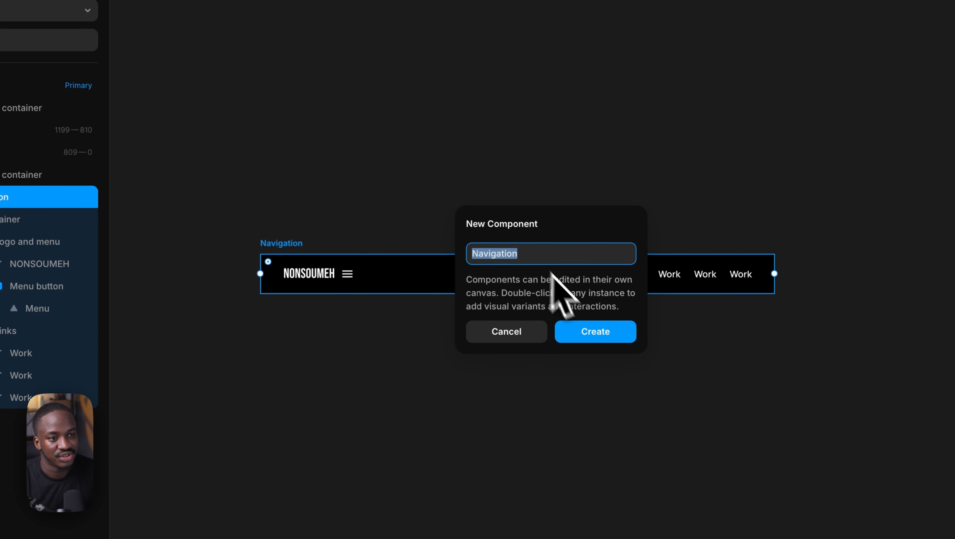
{"action": "left_click", "coordinate": [593, 332]}
{"action": "left_click", "coordinate": [451, 207]}
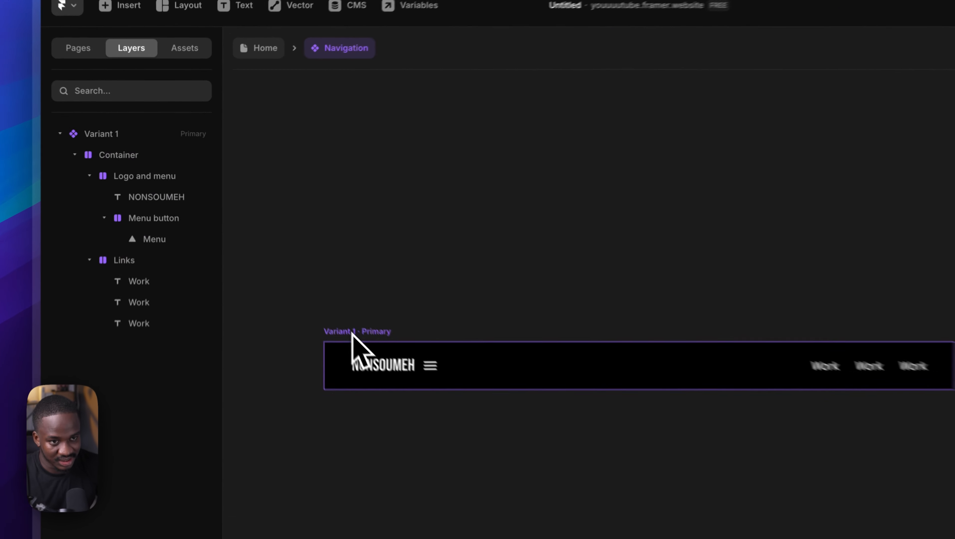
- Rename the primary variant of the Navigation component as Desktop
{"action": "left_click", "coordinate": [285, 262]}
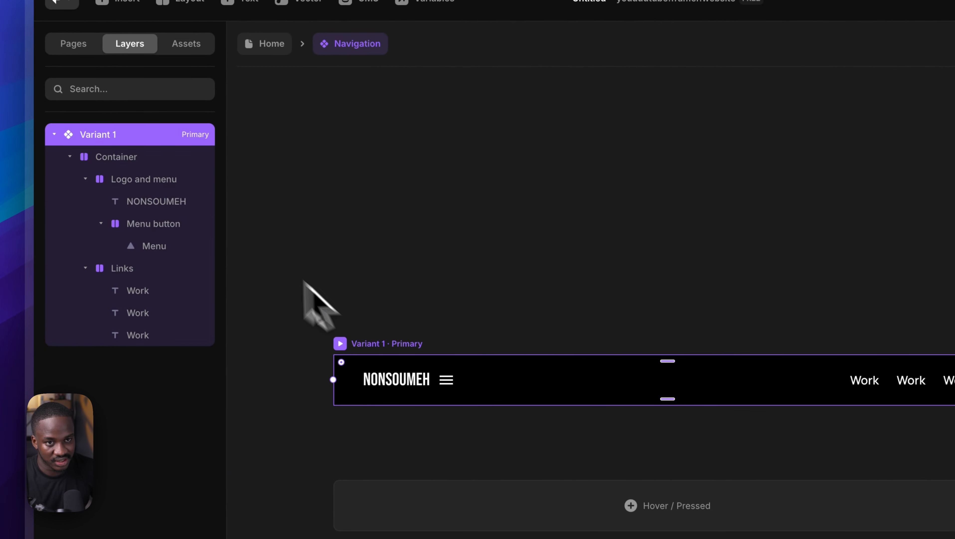
{"action": "double_click", "coordinate": [131, 142]}
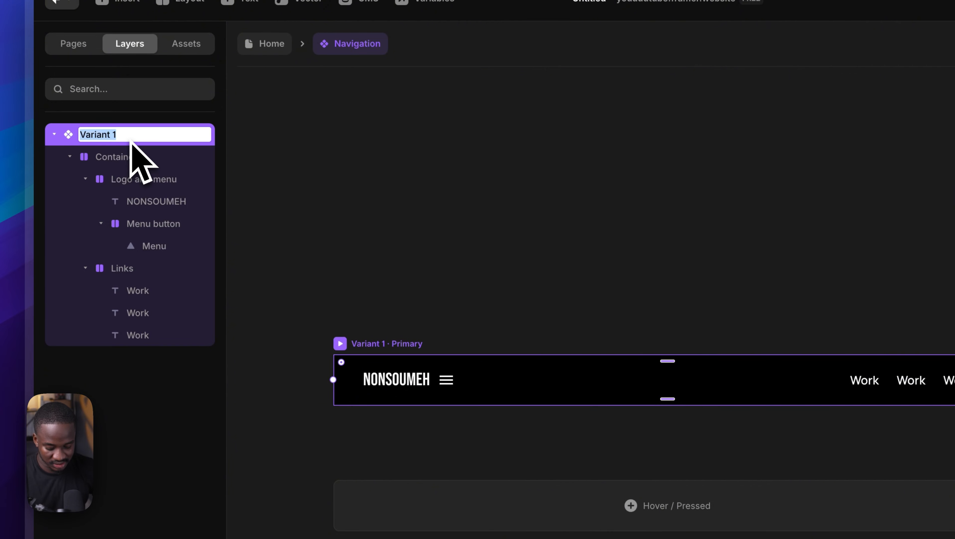
{"action": "type", "text": "Desktop"}
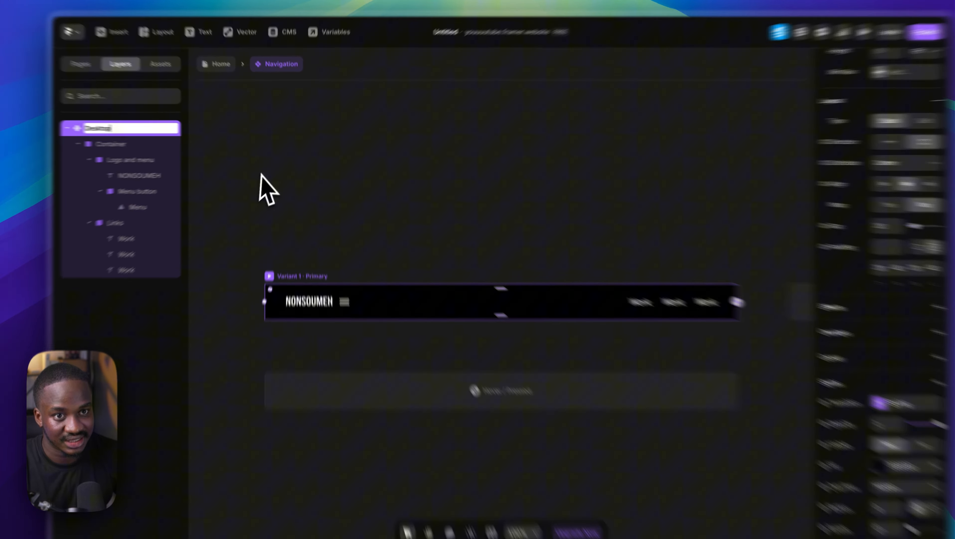
{"action": "left_click", "coordinate": [279, 175]}
{"action": "scroll", "coordinate": [280, 174], "scroll_direction": "down", "scroll_amount": 1}
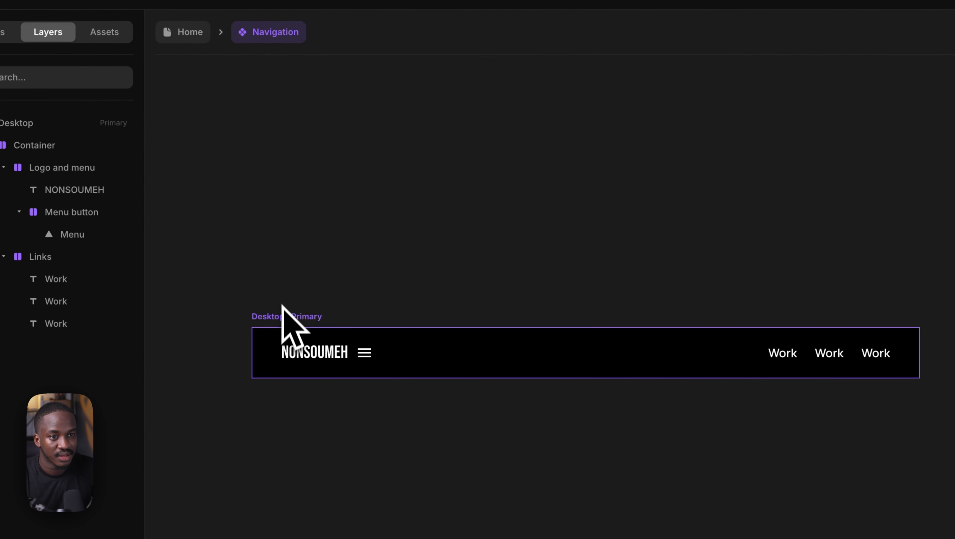
- Examine the component's Desktop variant and, on the Home page, the widths of the Desktop, Tablet and Phone breakpoints
{"action": "left_click", "coordinate": [284, 315]}
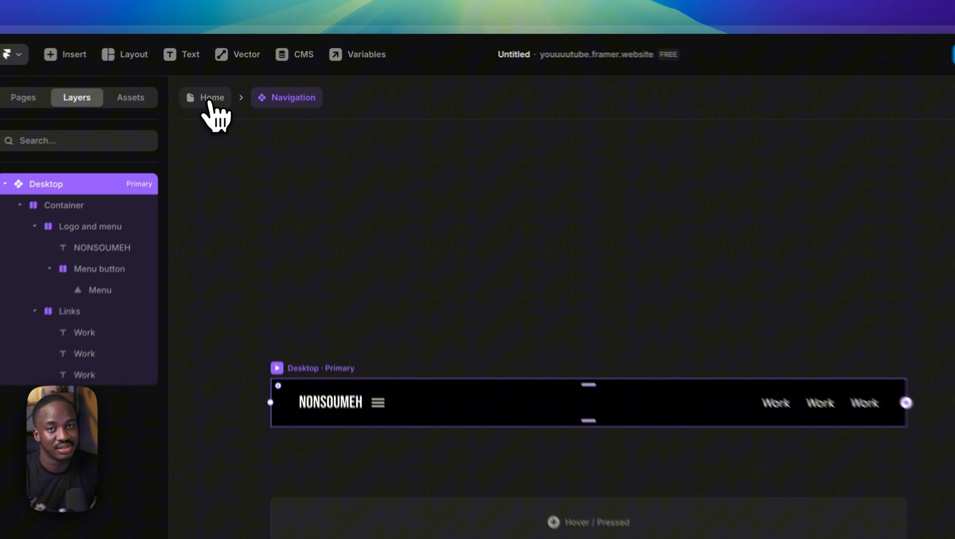
{"action": "left_click", "coordinate": [227, 72]}
{"action": "left_click_drag", "start_coordinate": [631, 214], "coordinate": [354, 307]}
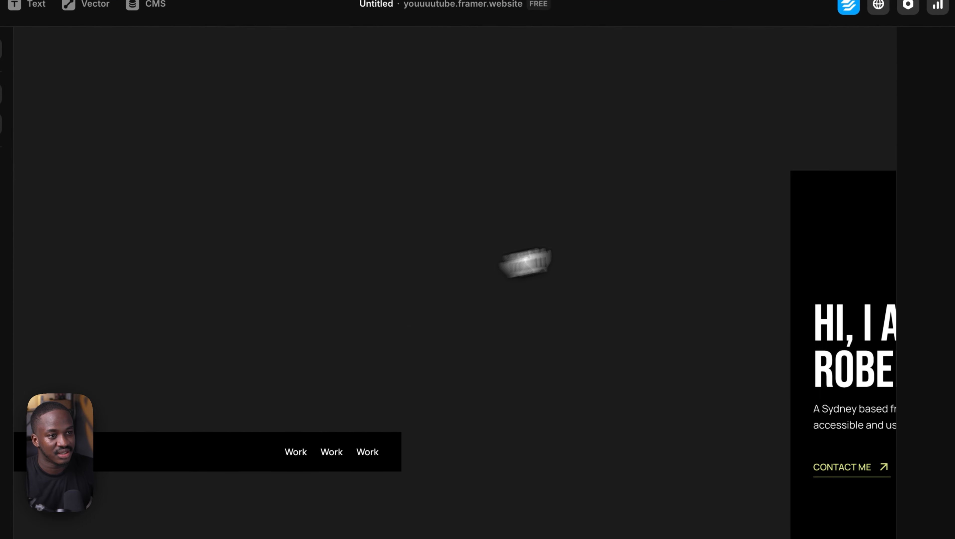
{"action": "left_click_drag", "start_coordinate": [668, 247], "coordinate": [310, 312]}
{"action": "mouse_move", "coordinate": [627, 228]}
{"action": "left_mouse_down"}
{"action": "mouse_move", "coordinate": [336, 291]}
{"action": "mouse_move", "coordinate": [282, 264]}
{"action": "left_mouse_up"}
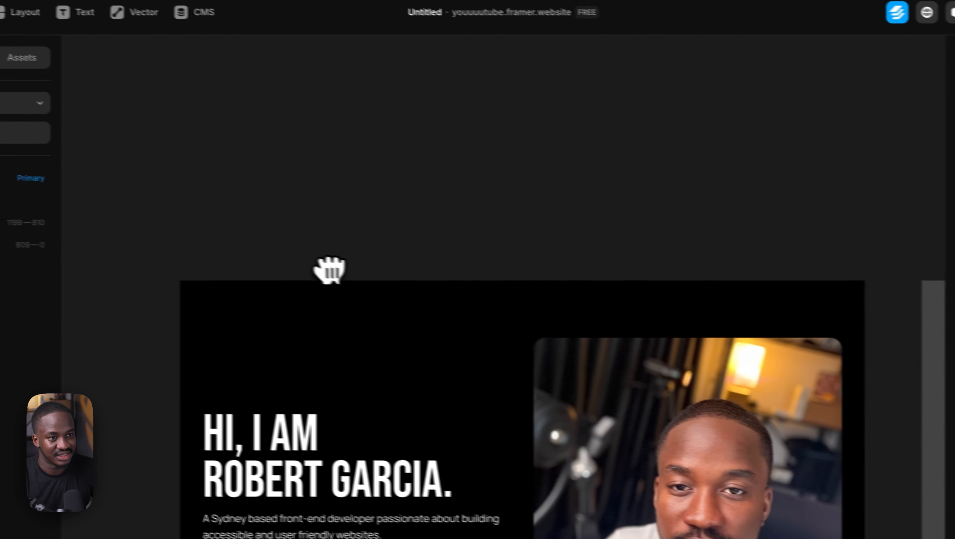
{"action": "left_click", "coordinate": [289, 253]}
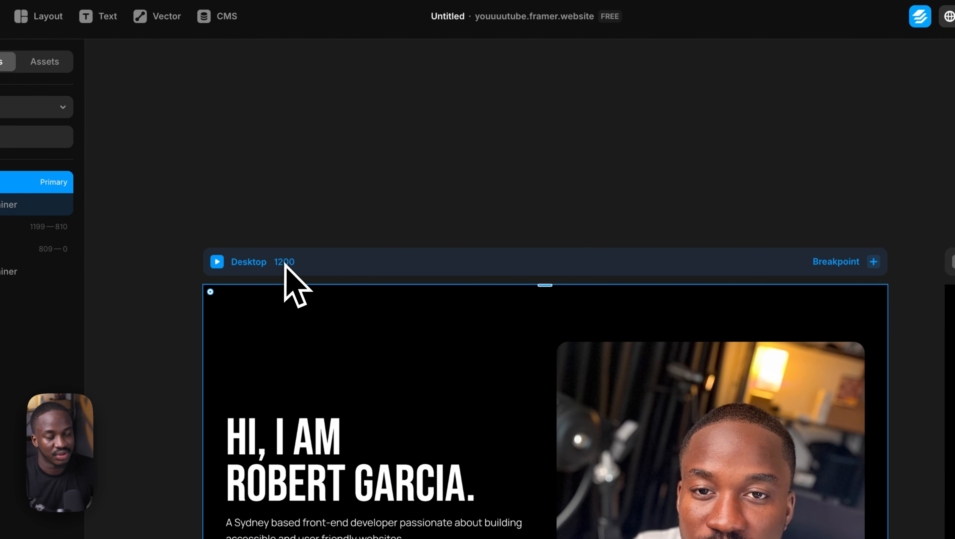
{"action": "left_click", "coordinate": [619, 202]}
{"action": "left_click_drag", "start_coordinate": [629, 204], "coordinate": [481, 190]}
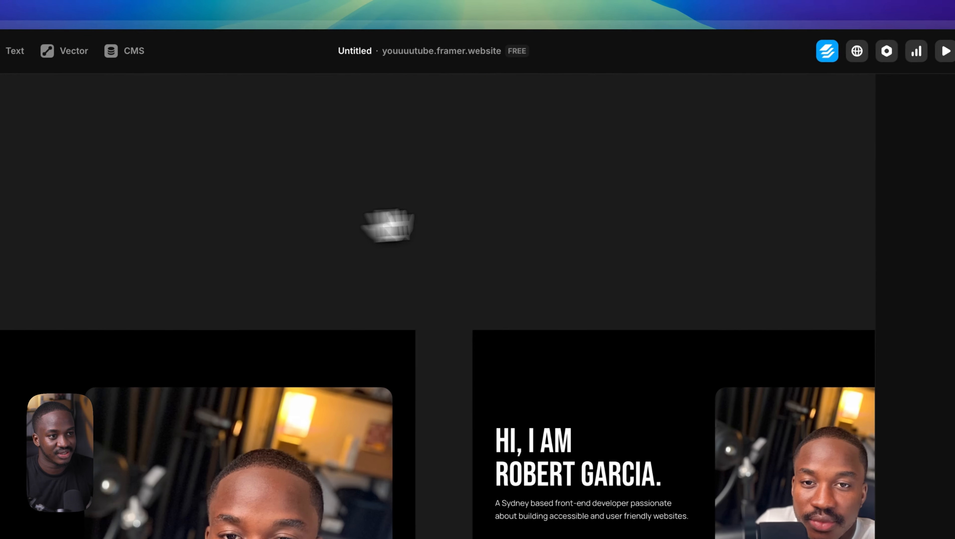
{"action": "left_click_drag", "start_coordinate": [658, 210], "coordinate": [367, 187]}
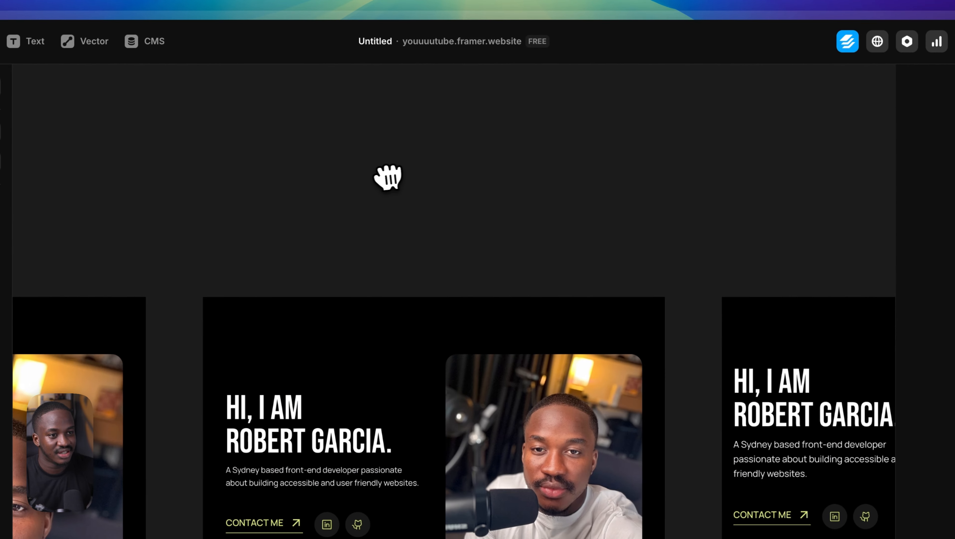
{"action": "left_click", "coordinate": [368, 278]}
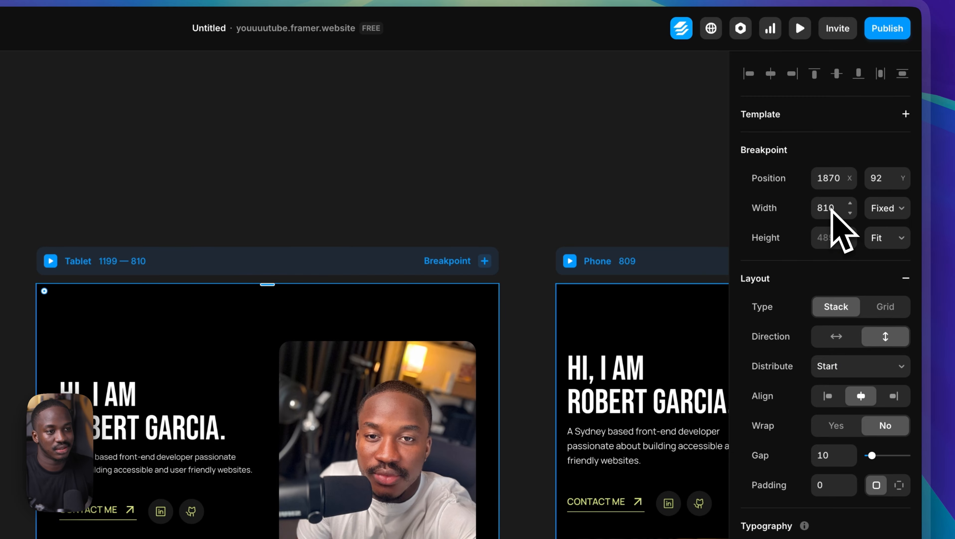
{"action": "left_click", "coordinate": [537, 226]}
{"action": "left_click_drag", "start_coordinate": [538, 227], "coordinate": [386, 207]}
{"action": "left_click", "coordinate": [442, 259]}
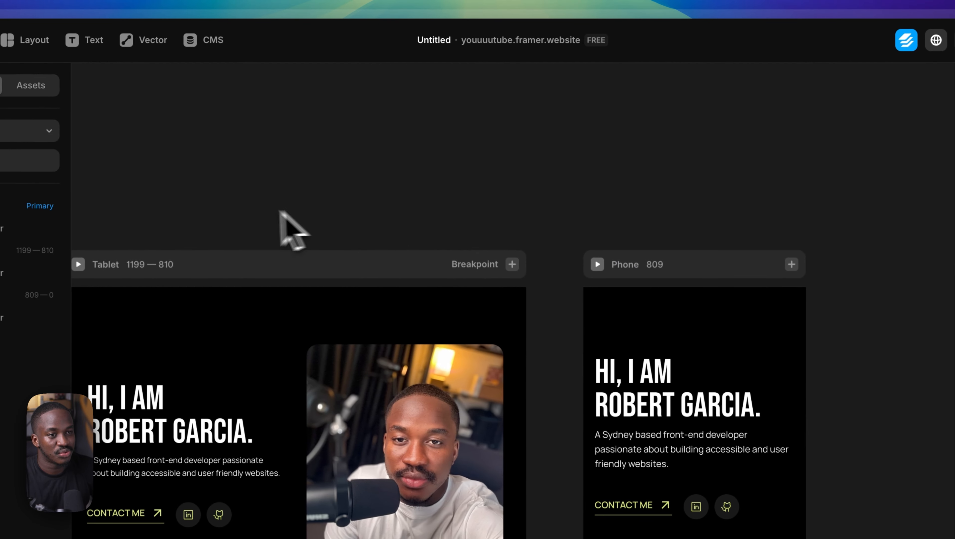
{"action": "scroll", "coordinate": [206, 188], "scroll_direction": "left", "scroll_amount": 15}
{"action": "scroll", "coordinate": [396, 226], "scroll_direction": "left", "scroll_amount": 10}
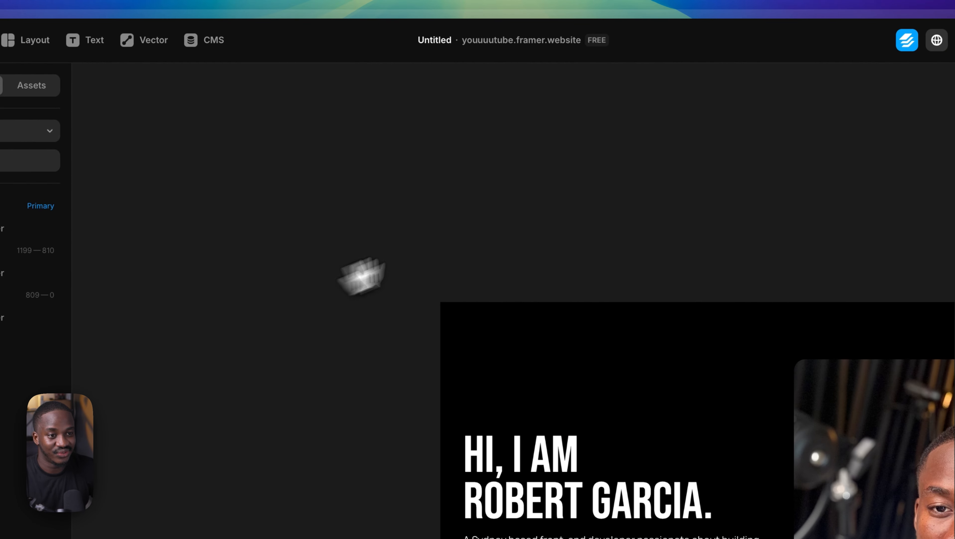
{"action": "left_click_drag", "start_coordinate": [363, 273], "coordinate": [542, 207]}
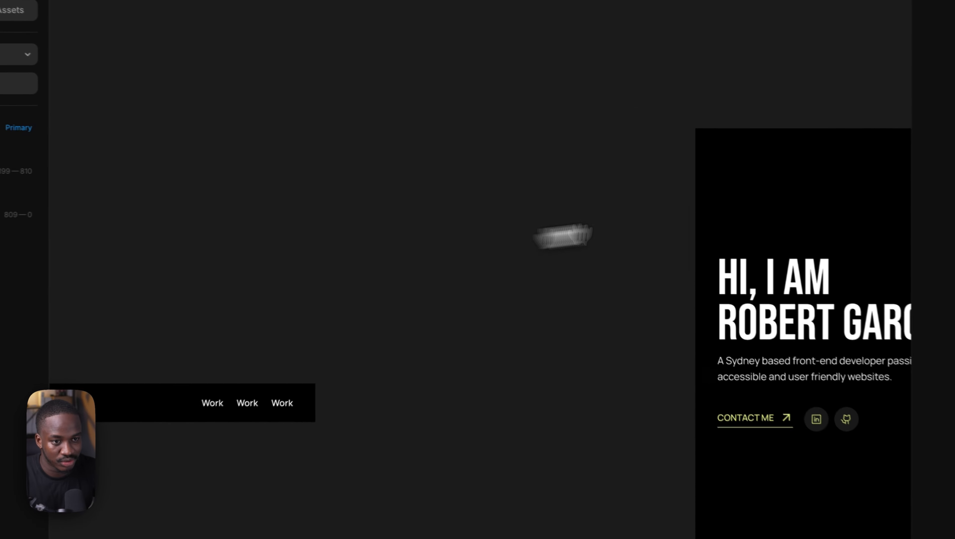
{"action": "scroll", "coordinate": [531, 217], "scroll_direction": "left", "scroll_amount": 5}
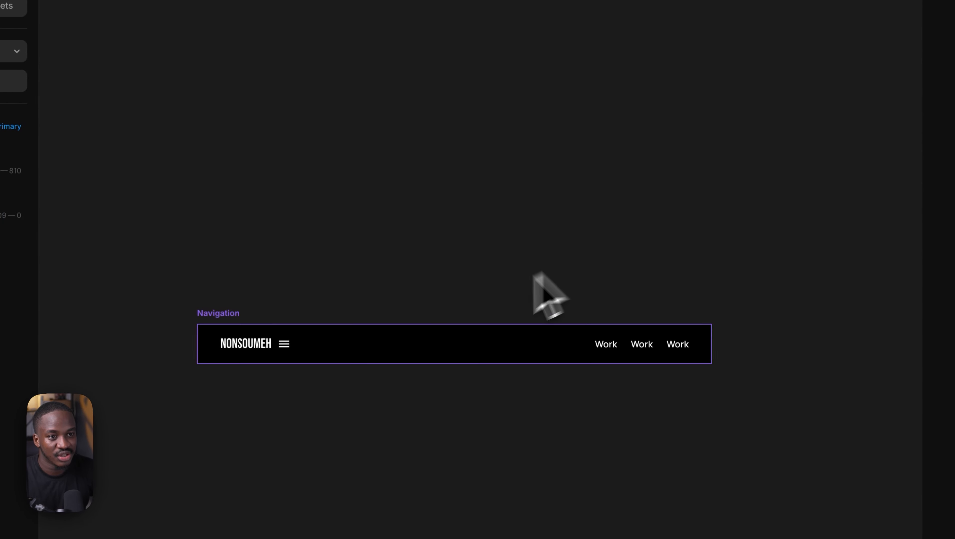
- Open the Navigation component for editing and set the Desktop variant's width to 1200
{"action": "double_click", "coordinate": [320, 353]}
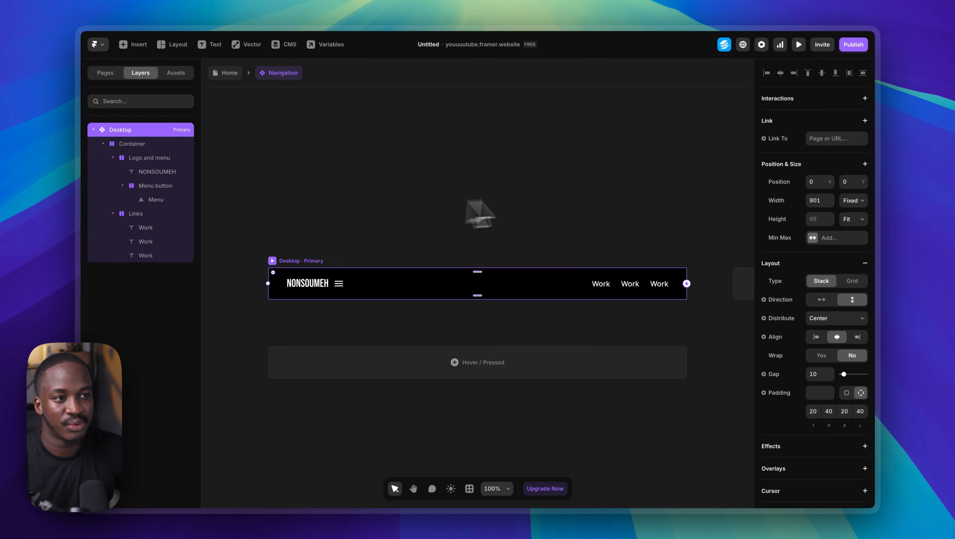
{"action": "left_click", "coordinate": [823, 202]}
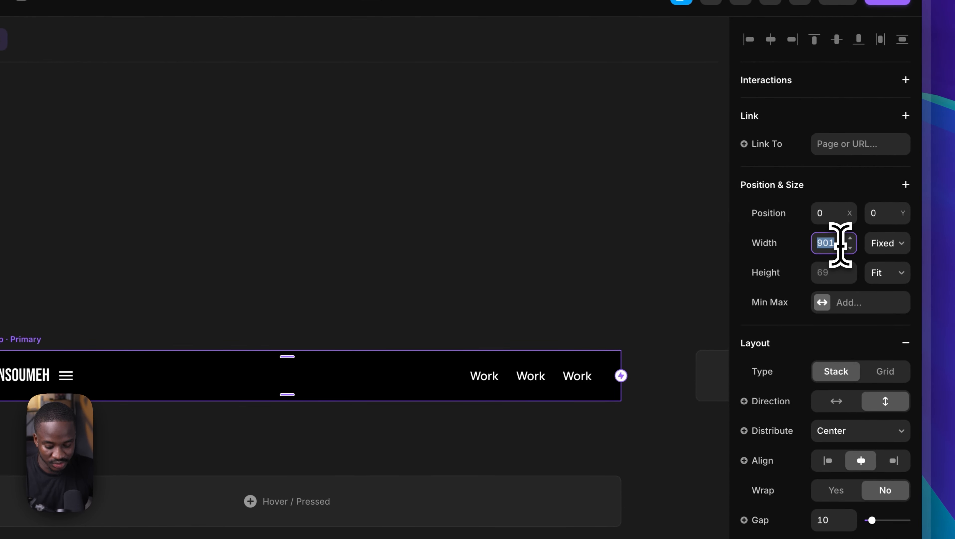
{"action": "type", "text": "1200"}
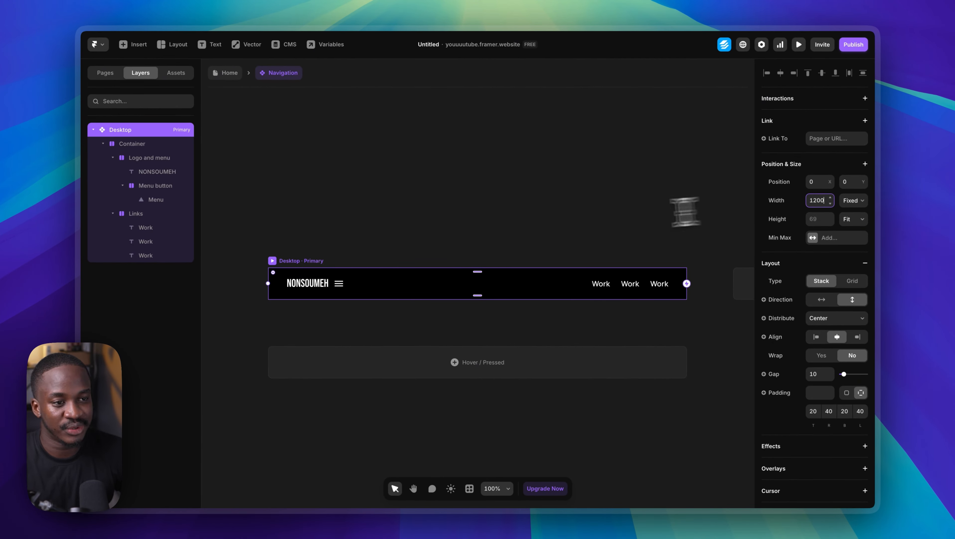
{"action": "left_click", "coordinate": [568, 221]}
- Add a new variant beside the Desktop variant and name it Tablet
{"action": "scroll", "coordinate": [569, 220], "scroll_direction": "down", "scroll_amount": 3}
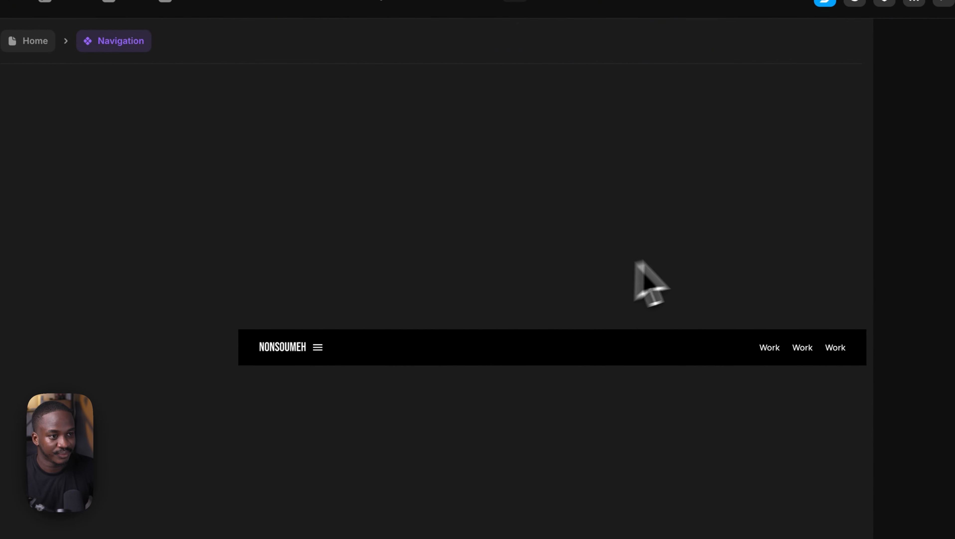
{"action": "left_click_drag", "start_coordinate": [701, 246], "coordinate": [557, 208]}
{"action": "scroll", "coordinate": [492, 225], "scroll_direction": "down", "scroll_amount": 1}
{"action": "left_click_drag", "start_coordinate": [490, 223], "coordinate": [371, 224]}
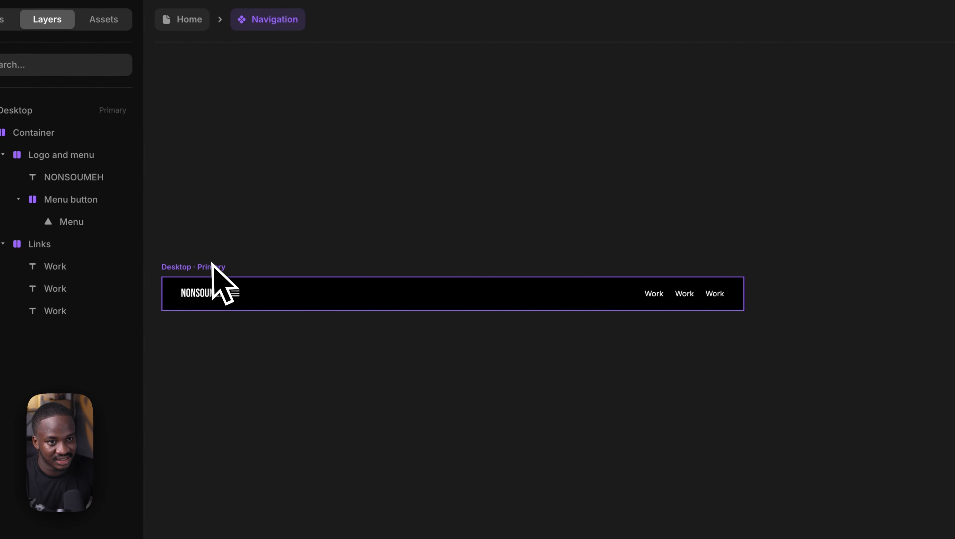
{"action": "left_click", "coordinate": [170, 272]}
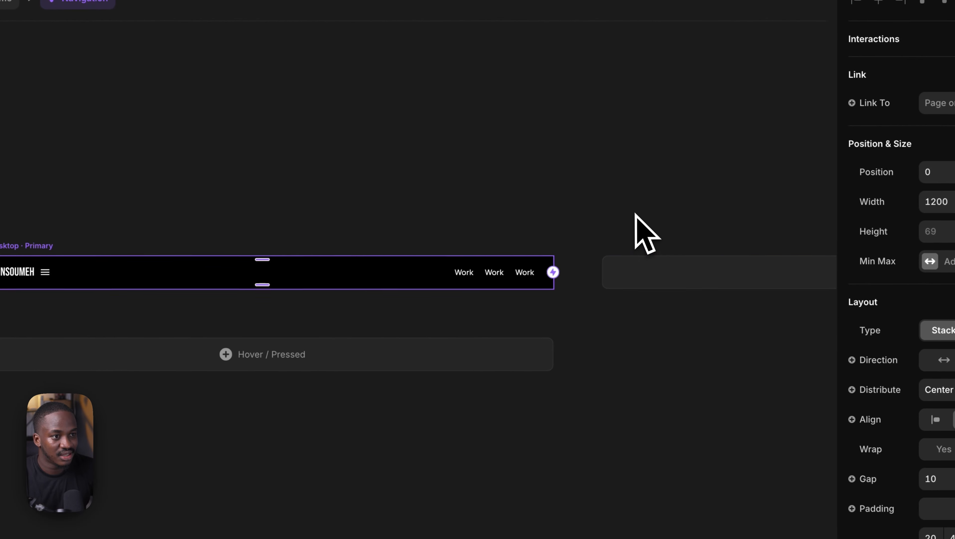
{"action": "left_click_drag", "start_coordinate": [636, 214], "coordinate": [516, 202]}
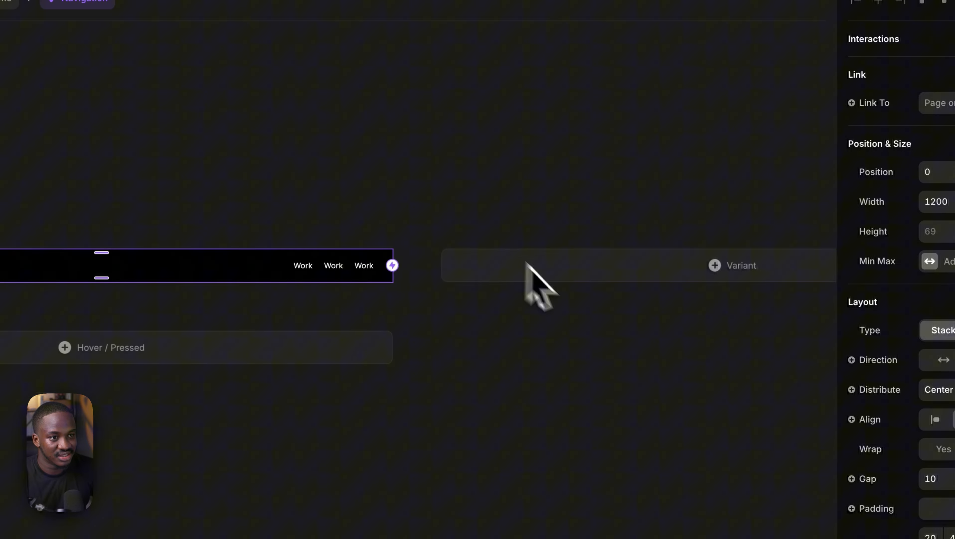
{"action": "left_click", "coordinate": [717, 266]}
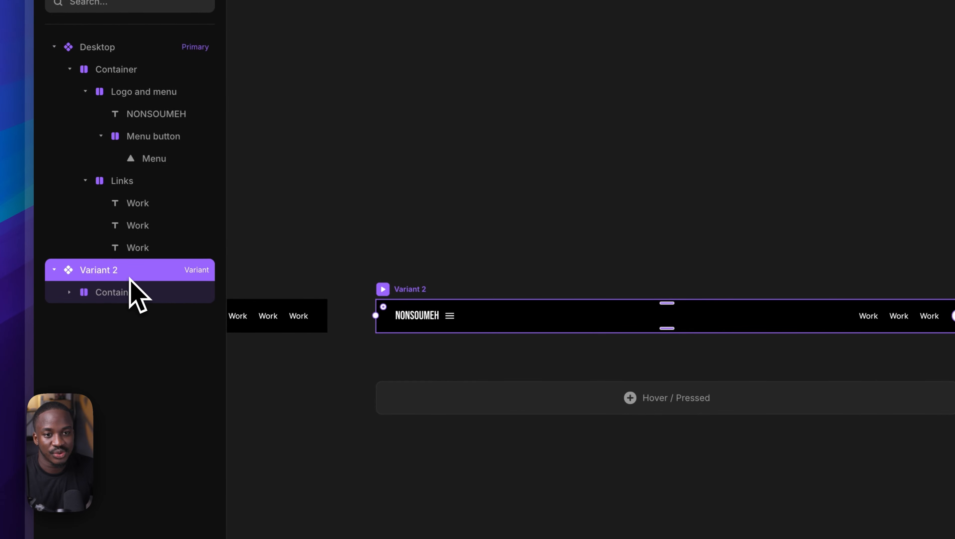
{"action": "double_click", "coordinate": [131, 278]}
{"action": "type", "text": "Tablet"}
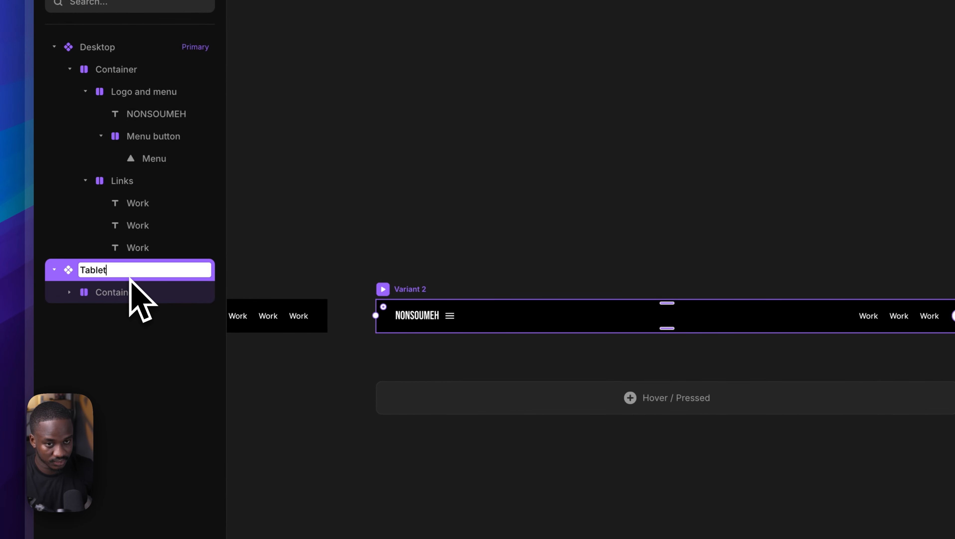
- Set the Tablet variant's width to 810 and deselect it
{"action": "left_click", "coordinate": [403, 252]}
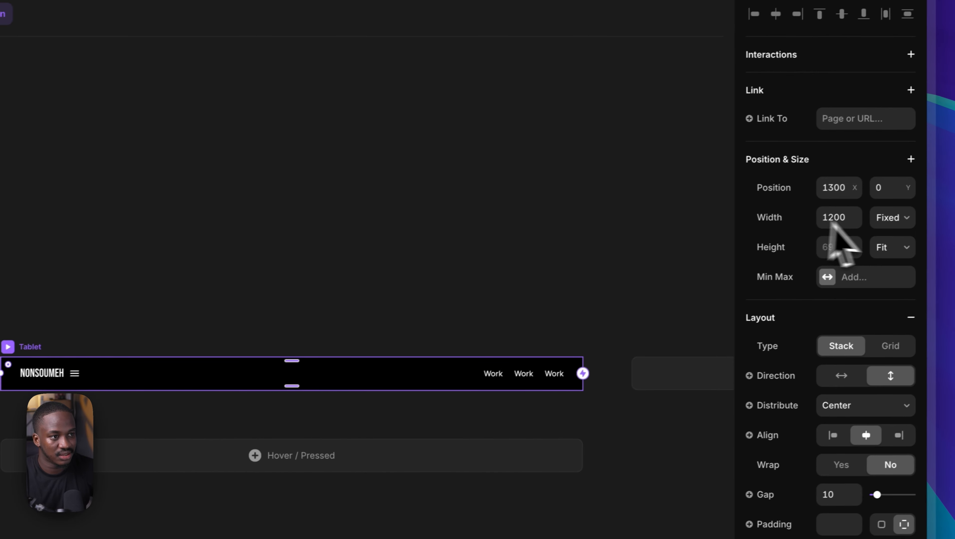
{"action": "left_click", "coordinate": [834, 220]}
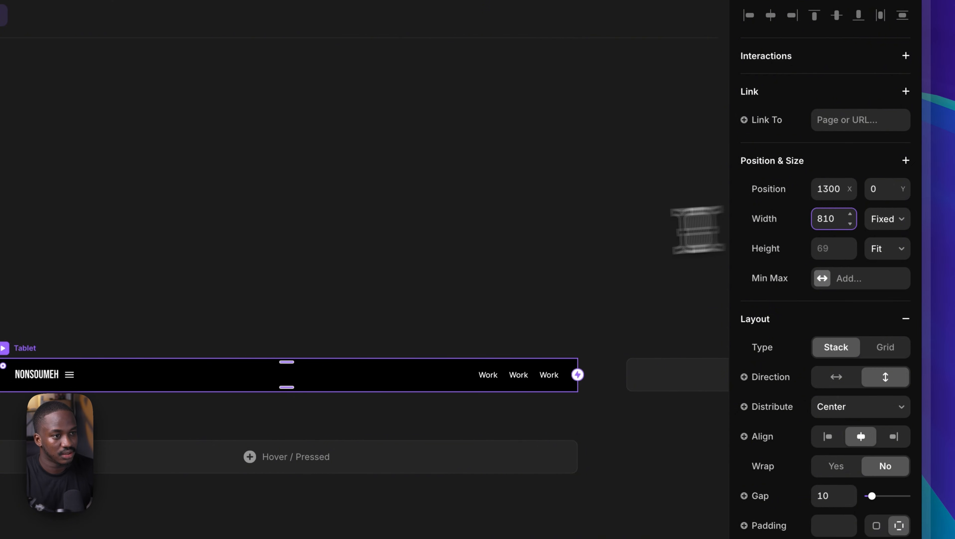
{"action": "left_click", "coordinate": [431, 252]}
- Add a new variant beside the Tablet variant and name it Phone
{"action": "scroll", "coordinate": [222, 284], "scroll_direction": "down", "scroll_amount": 1}
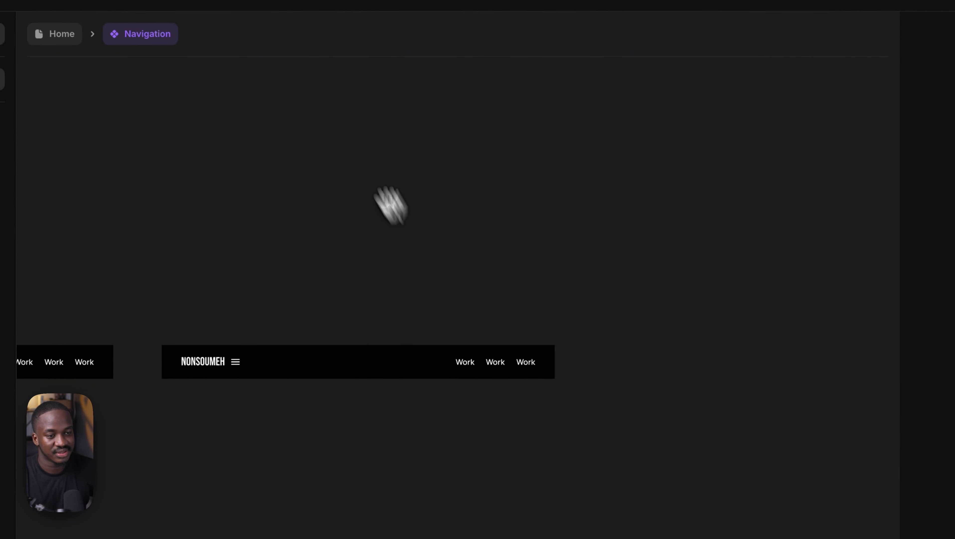
{"action": "scroll", "coordinate": [391, 206], "scroll_direction": "down", "scroll_amount": 3}
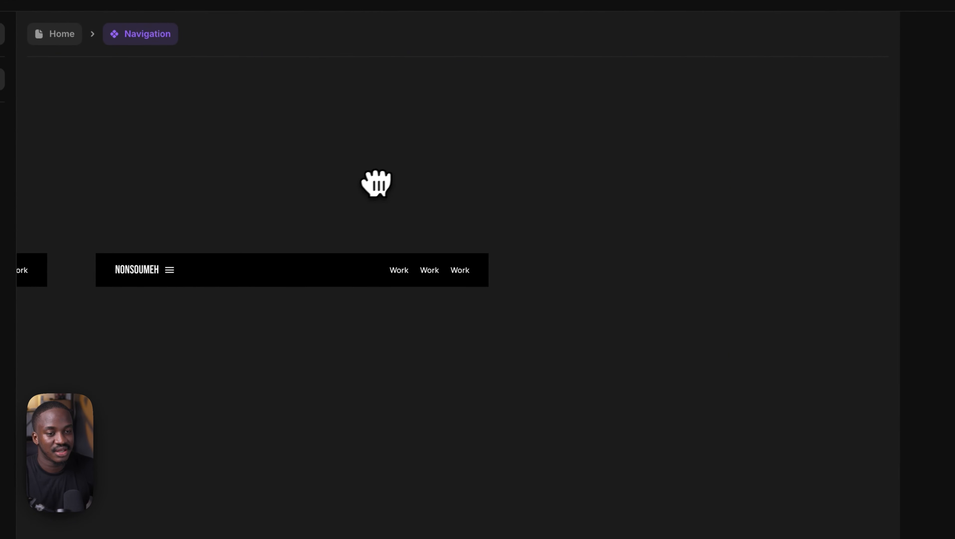
{"action": "left_click", "coordinate": [117, 242]}
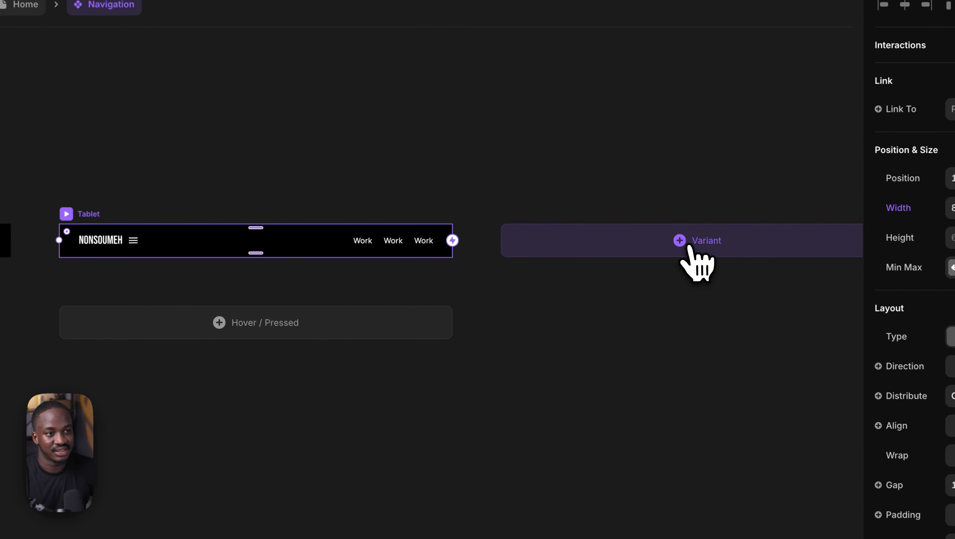
{"action": "left_click", "coordinate": [689, 246]}
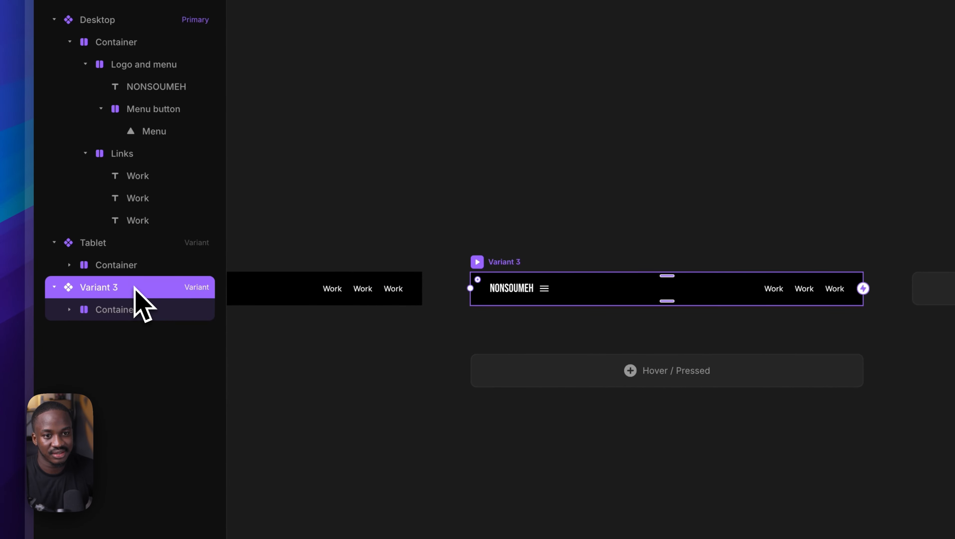
{"action": "double_click", "coordinate": [134, 287]}
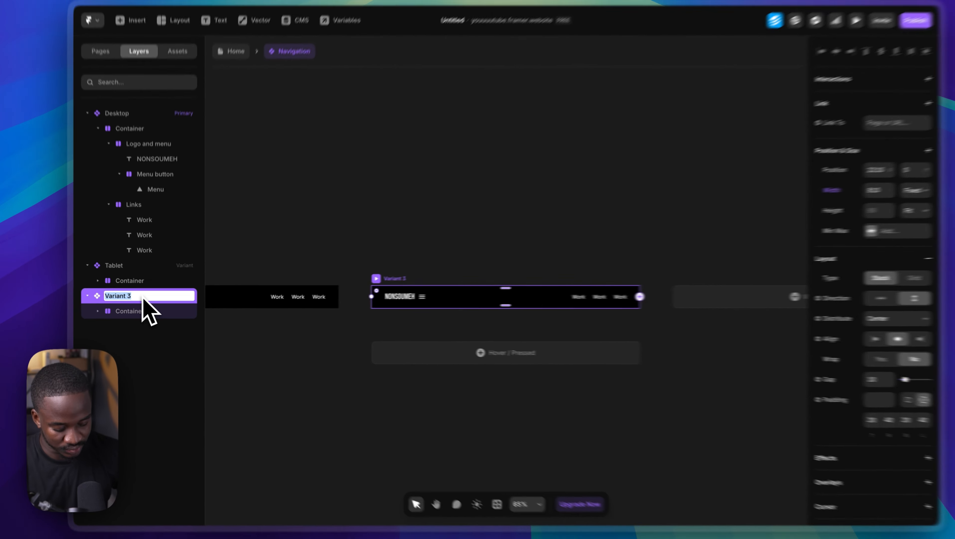
{"action": "type", "text": "P"}
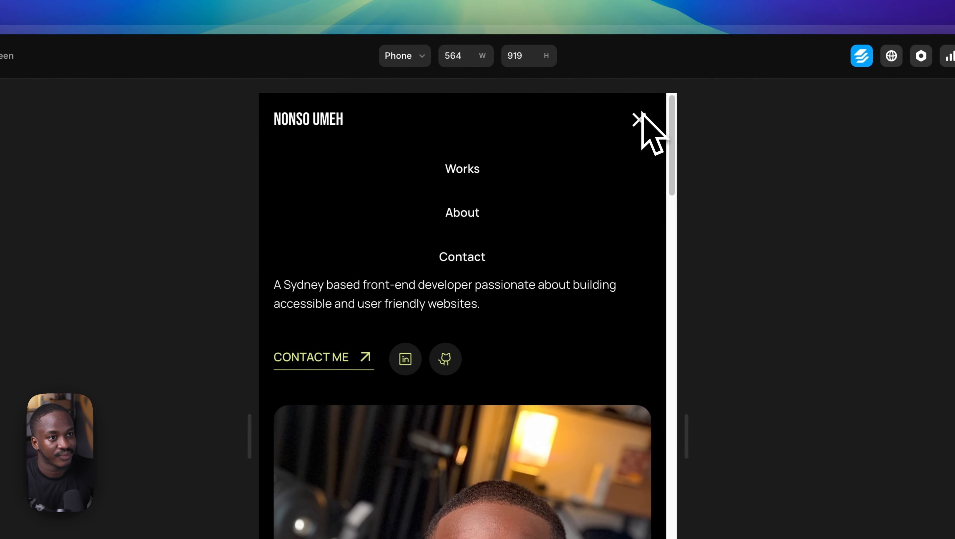
- Check the finished site's phone menu in its open and closed states, and rename the Phone variant as Phone (Closed)
{"action": "left_click", "coordinate": [599, 78]}
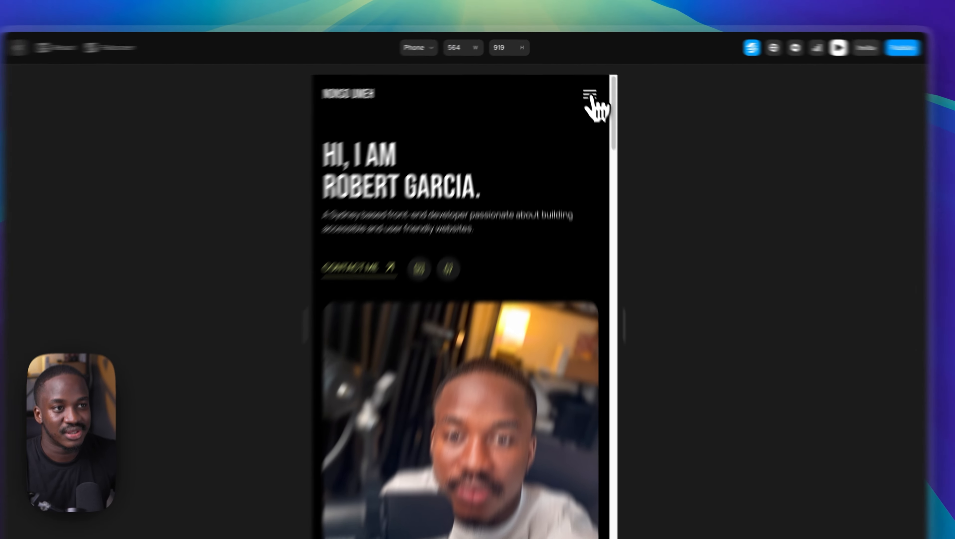
{"action": "left_click", "coordinate": [585, 85]}
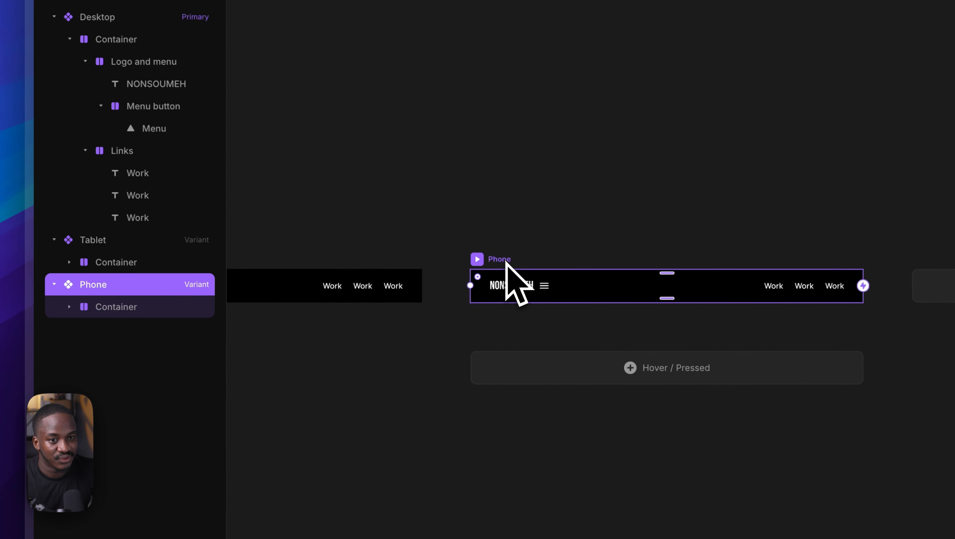
{"action": "double_click", "coordinate": [141, 284]}
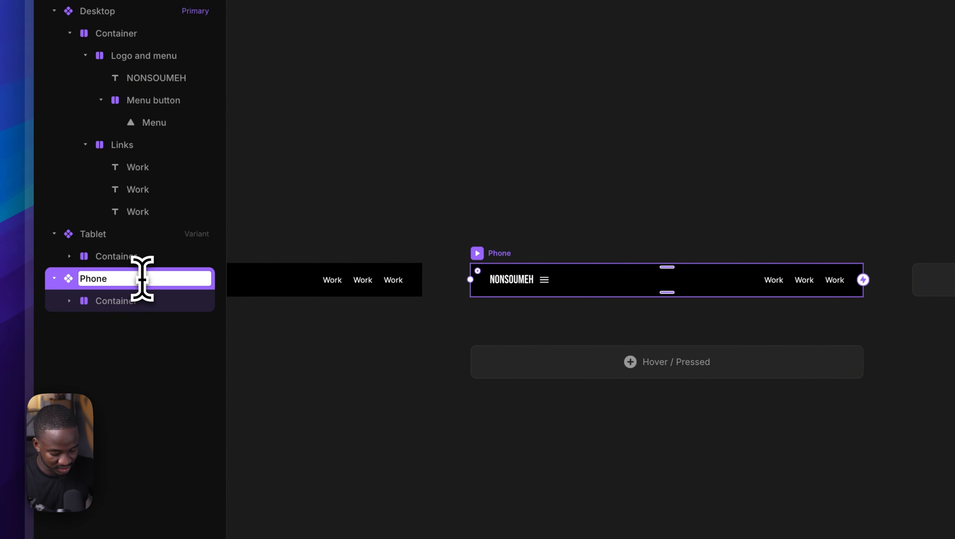
{"action": "type", "text": "(Close"}
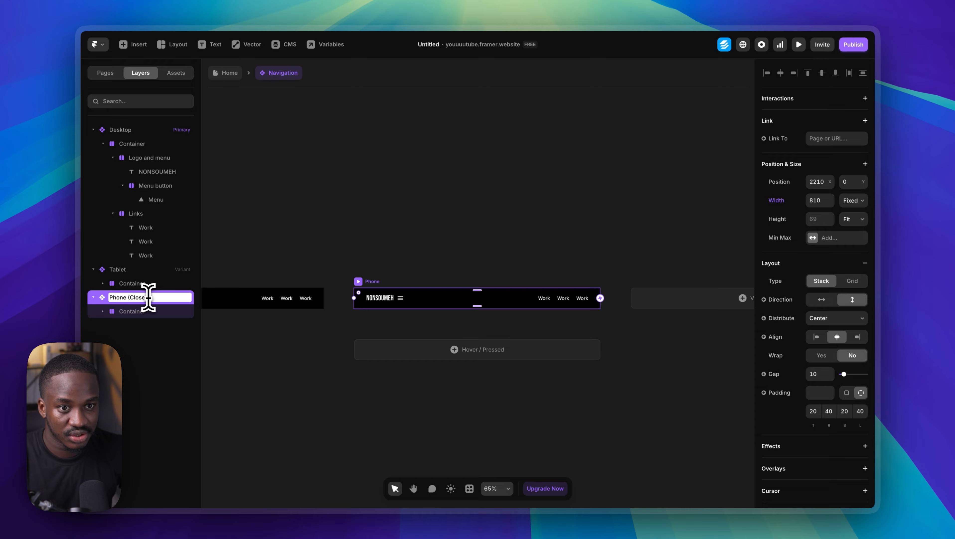
{"action": "type", "text": "d)"}
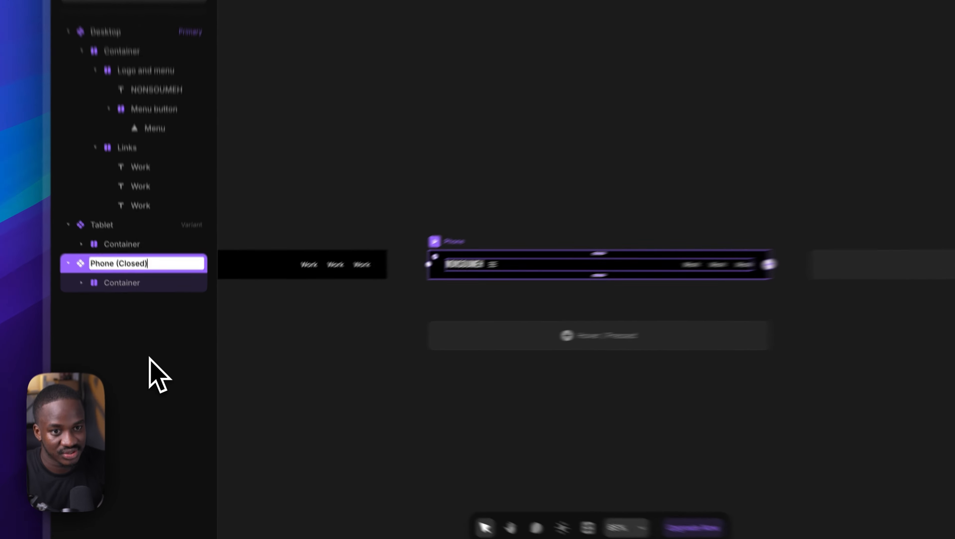
{"action": "key", "text": "Return"}
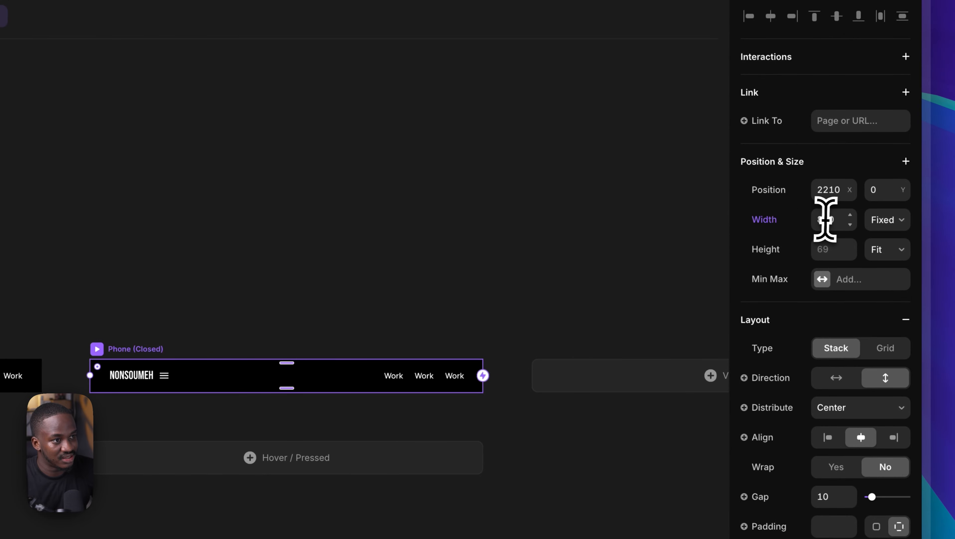
- Set the Phone (Closed) variant's width to match the Phone breakpoint and move it slightly farther from the Tablet variant
{"action": "left_click", "coordinate": [842, 218]}
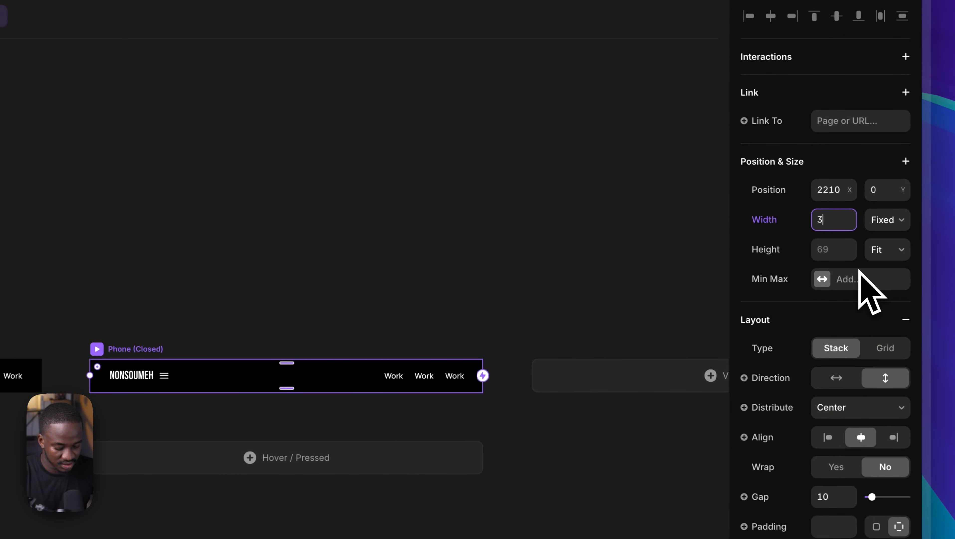
{"action": "left_click", "coordinate": [426, 327]}
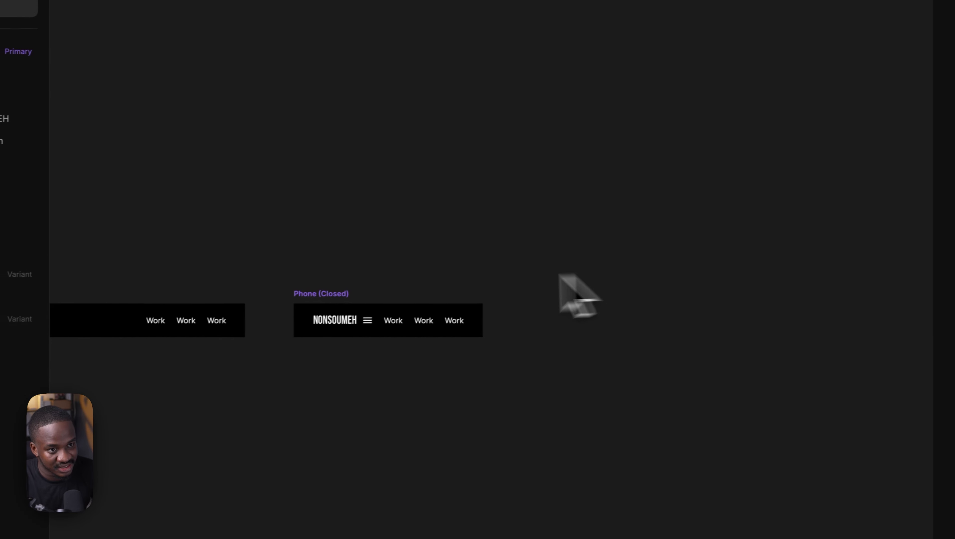
{"action": "left_click_drag", "start_coordinate": [135, 345], "coordinate": [140, 344]}
{"action": "left_click_drag", "start_coordinate": [350, 287], "coordinate": [368, 287]}
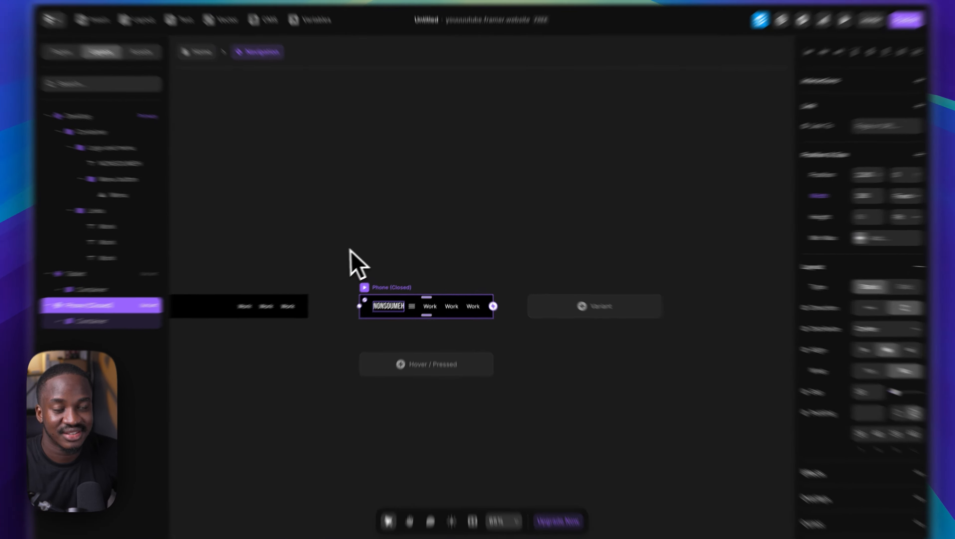
- Hide the Menu button in the Desktop variant by setting its visibility to No
{"action": "left_click_drag", "start_coordinate": [332, 245], "coordinate": [493, 239]}
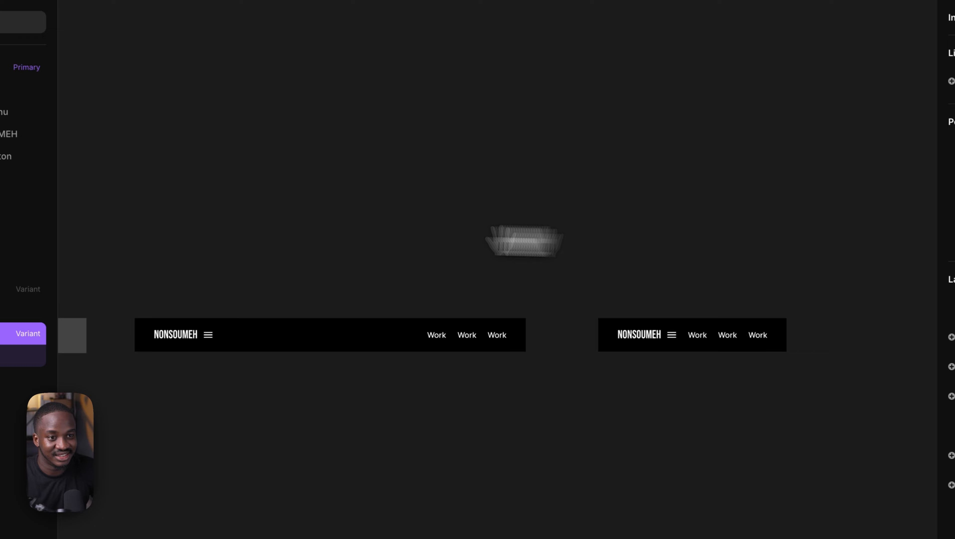
{"action": "left_click_drag", "start_coordinate": [377, 237], "coordinate": [529, 228]}
{"action": "left_click_drag", "start_coordinate": [302, 231], "coordinate": [555, 210]}
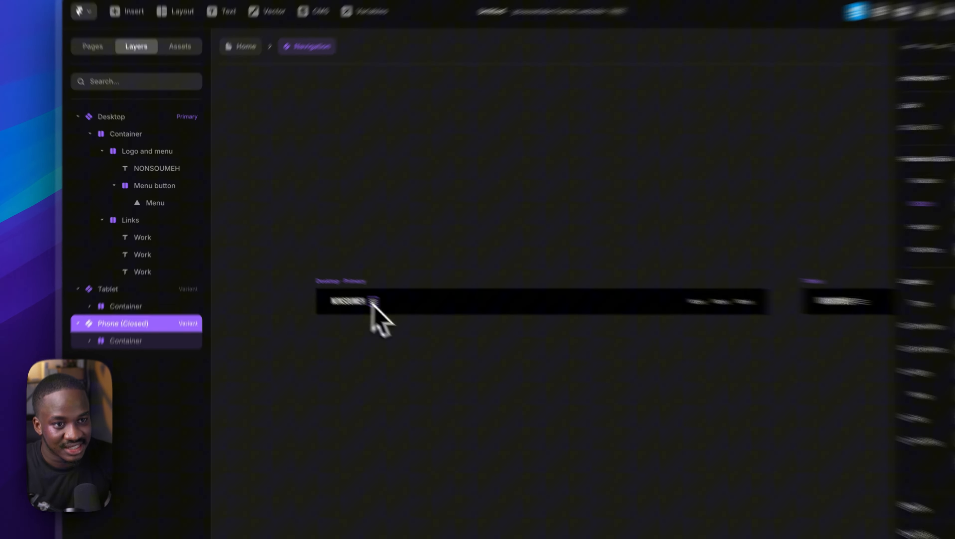
{"action": "left_click", "coordinate": [333, 279]}
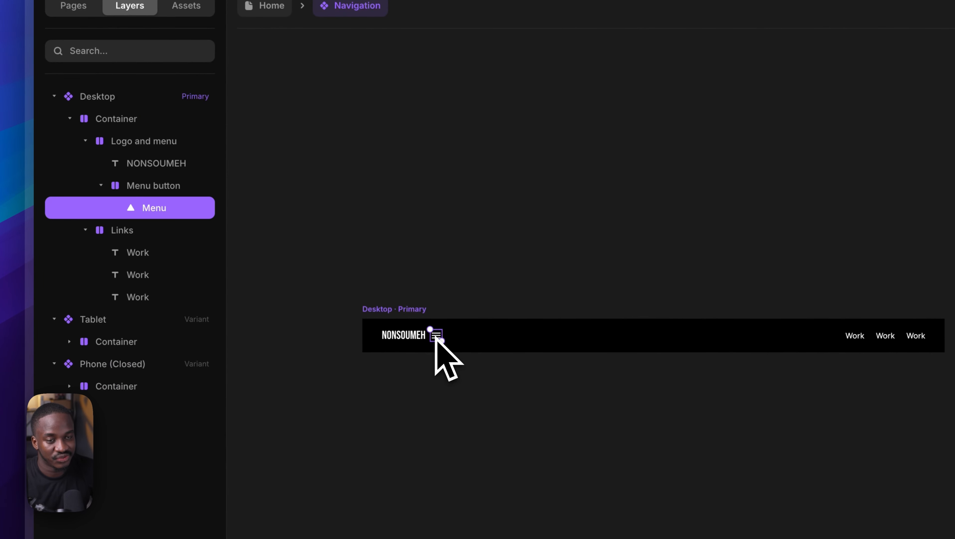
{"action": "left_click", "coordinate": [158, 187]}
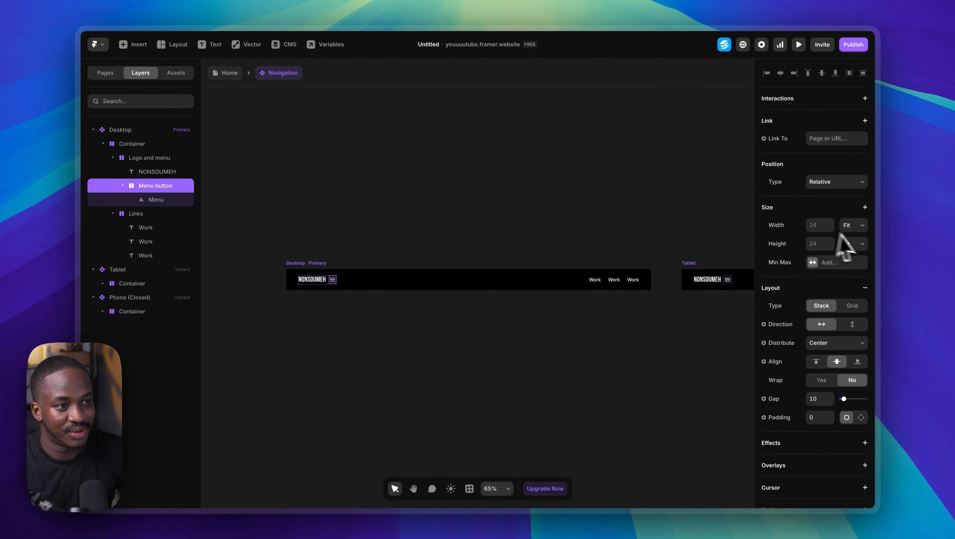
{"action": "scroll", "coordinate": [836, 278], "scroll_direction": "down", "scroll_amount": 6}
{"action": "scroll", "coordinate": [821, 277], "scroll_direction": "down", "scroll_amount": 1}
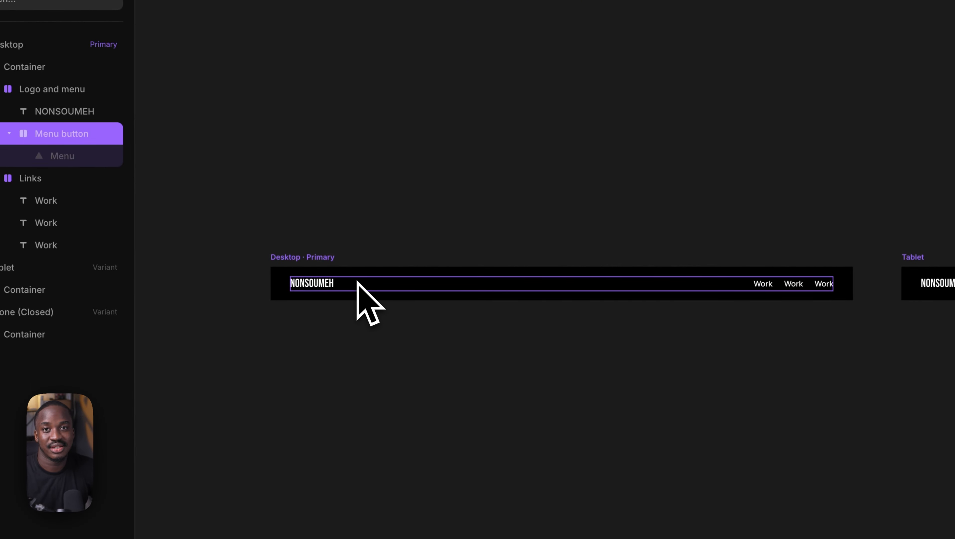
- Collapse the Desktop and Tablet layers and set the Menu button's visibility to Yes in the Phone (Closed) variant
{"action": "left_click_drag", "start_coordinate": [801, 222], "coordinate": [498, 208]}
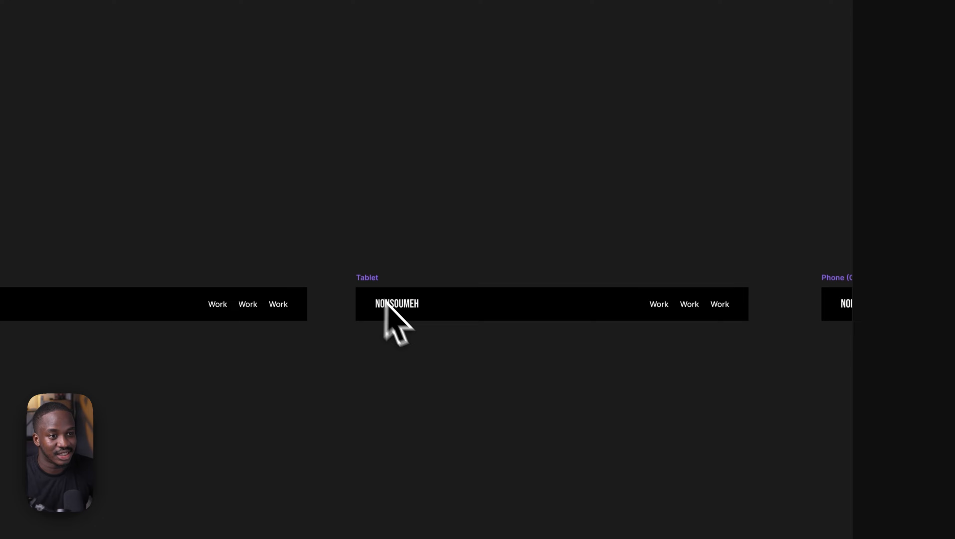
{"action": "left_click_drag", "start_coordinate": [657, 220], "coordinate": [99, 191]}
{"action": "left_click_drag", "start_coordinate": [413, 203], "coordinate": [371, 206]}
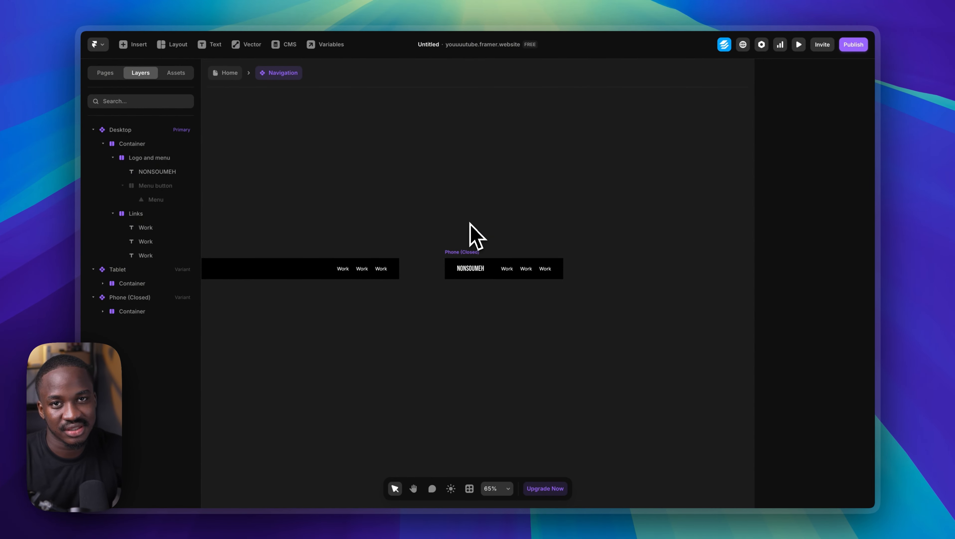
{"action": "left_click", "coordinate": [482, 270]}
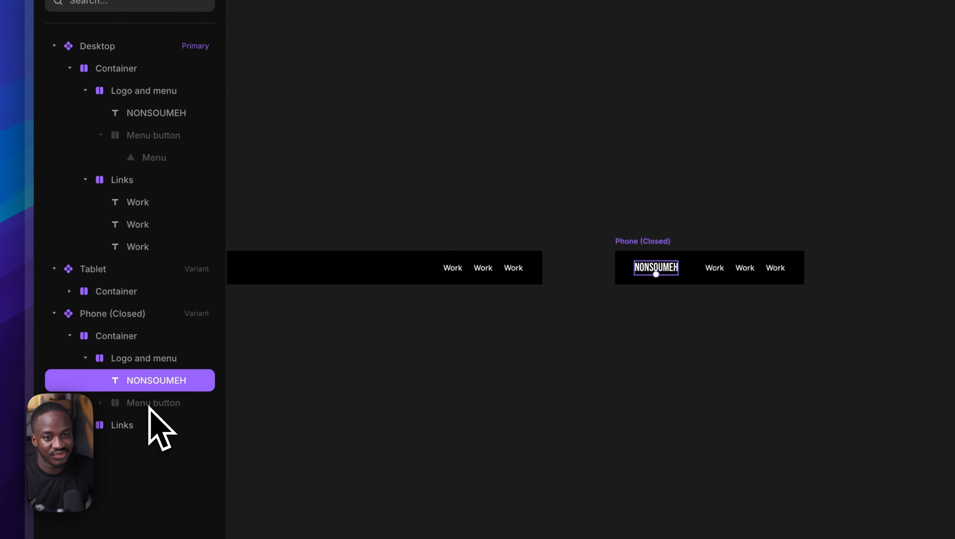
{"action": "left_click", "coordinate": [135, 361]}
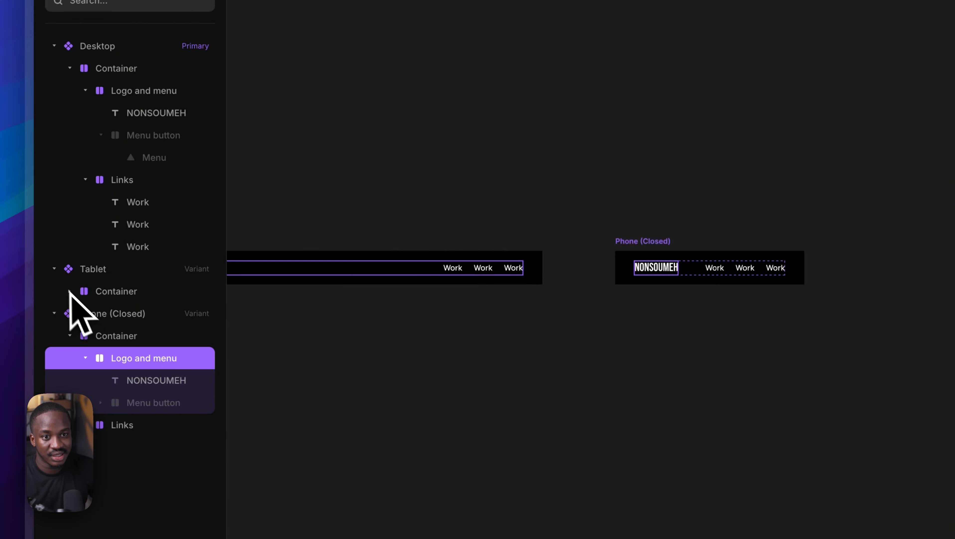
{"action": "left_click", "coordinate": [55, 269]}
{"action": "left_click", "coordinate": [54, 46]}
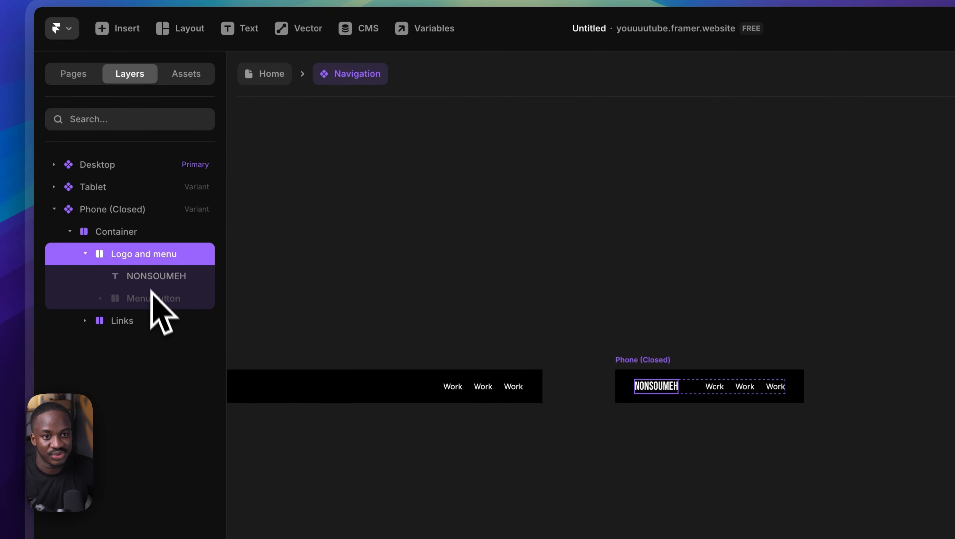
{"action": "left_click", "coordinate": [152, 302]}
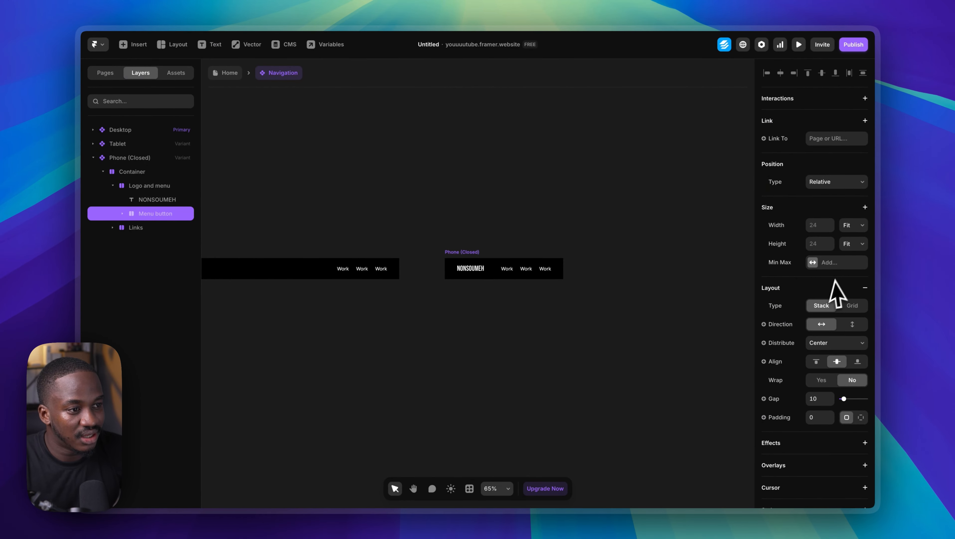
{"action": "scroll", "coordinate": [830, 292], "scroll_direction": "down", "scroll_amount": 7}
{"action": "scroll", "coordinate": [826, 296], "scroll_direction": "down", "scroll_amount": 1}
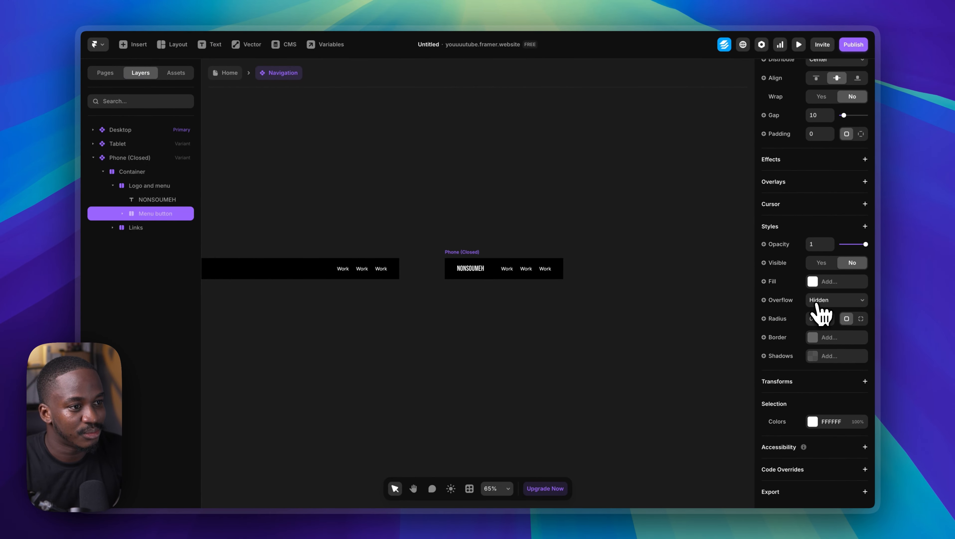
{"action": "left_click", "coordinate": [822, 264]}
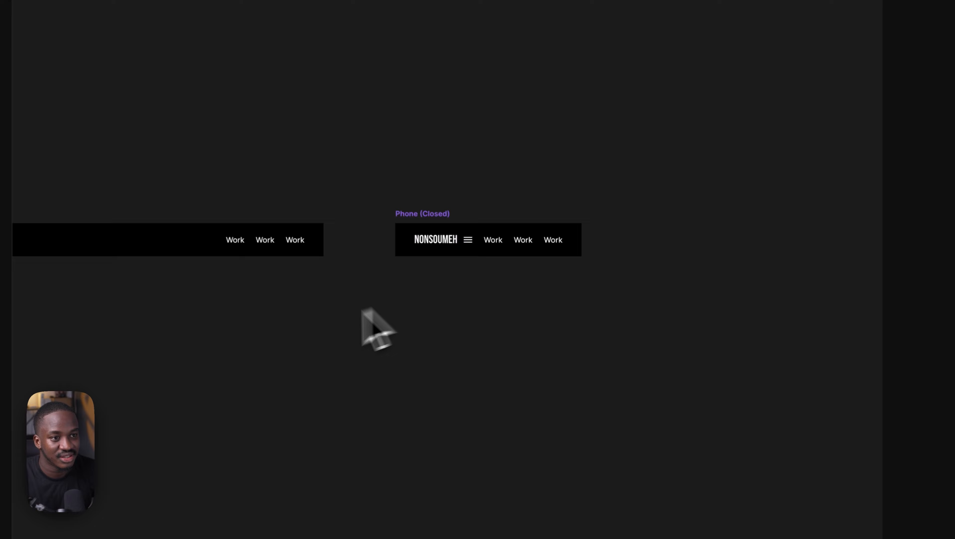
- Collapse the Logo and menu layer and set the Phone (Closed) variant's Container stack direction to vertical
{"action": "left_click_drag", "start_coordinate": [242, 312], "coordinate": [667, 290]}
{"action": "left_click_drag", "start_coordinate": [401, 285], "coordinate": [446, 285]}
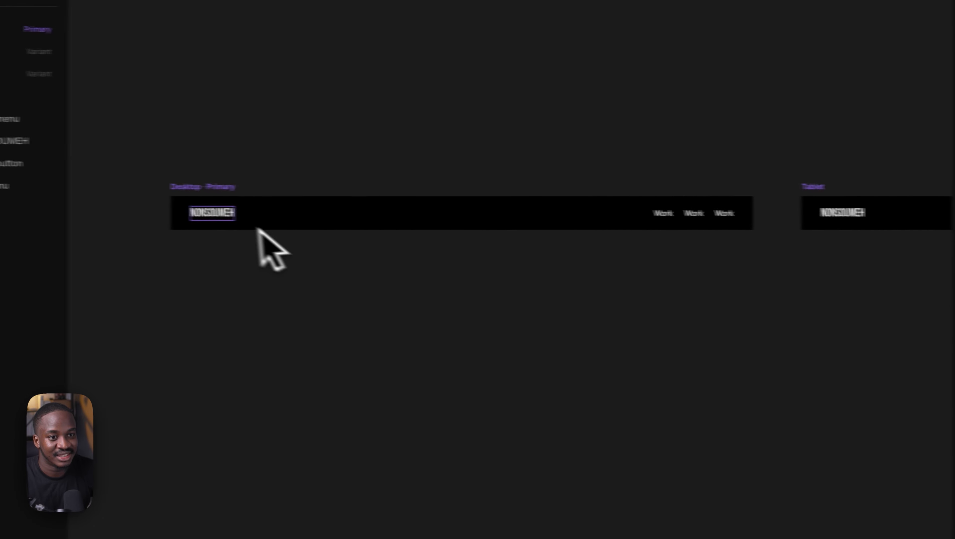
{"action": "left_click_drag", "start_coordinate": [755, 315], "coordinate": [453, 303]}
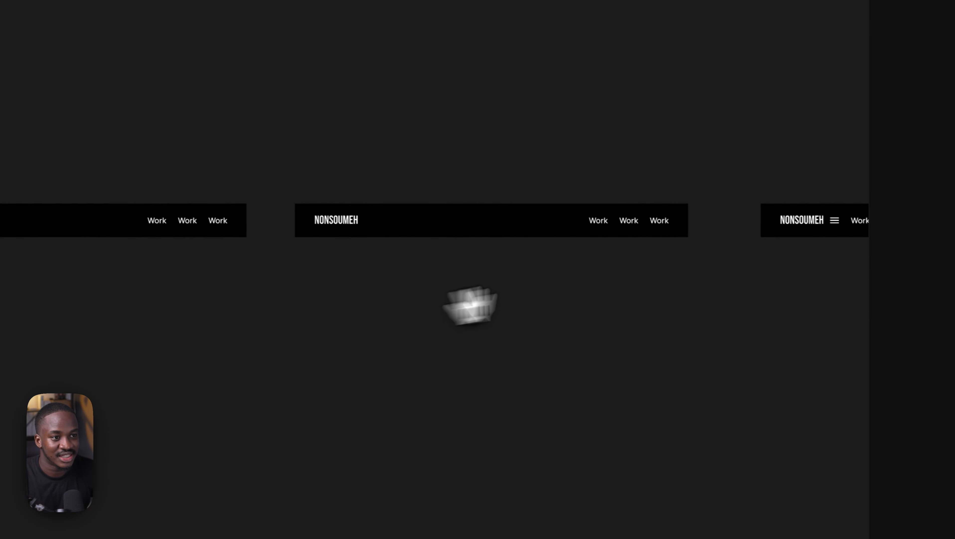
{"action": "left_click_drag", "start_coordinate": [664, 274], "coordinate": [369, 264]}
{"action": "left_click_drag", "start_coordinate": [577, 247], "coordinate": [401, 254]}
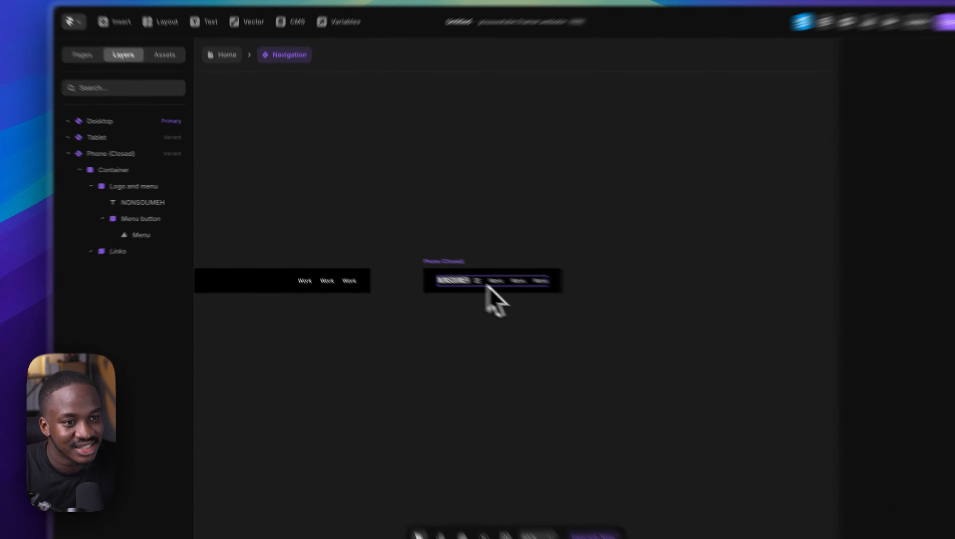
{"action": "left_click", "coordinate": [455, 270]}
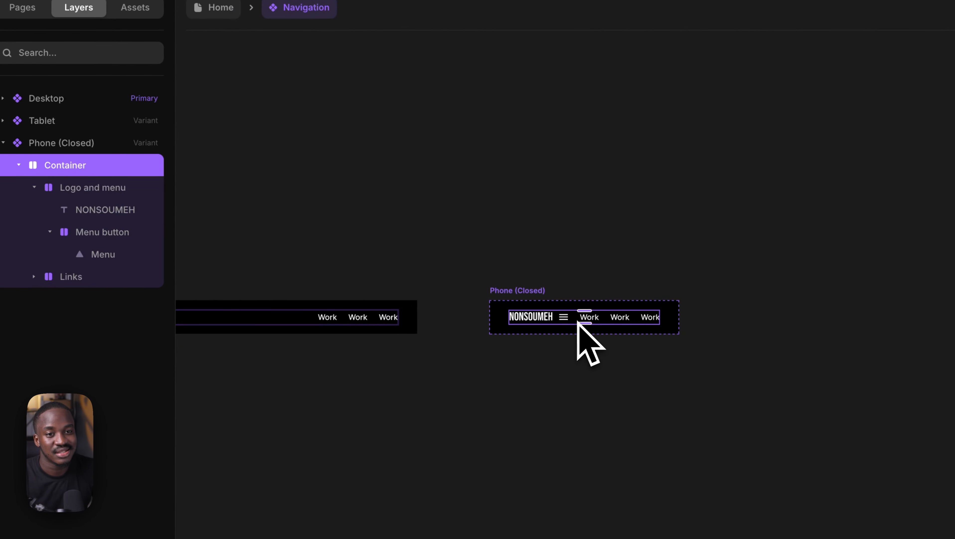
{"action": "left_click", "coordinate": [34, 187]}
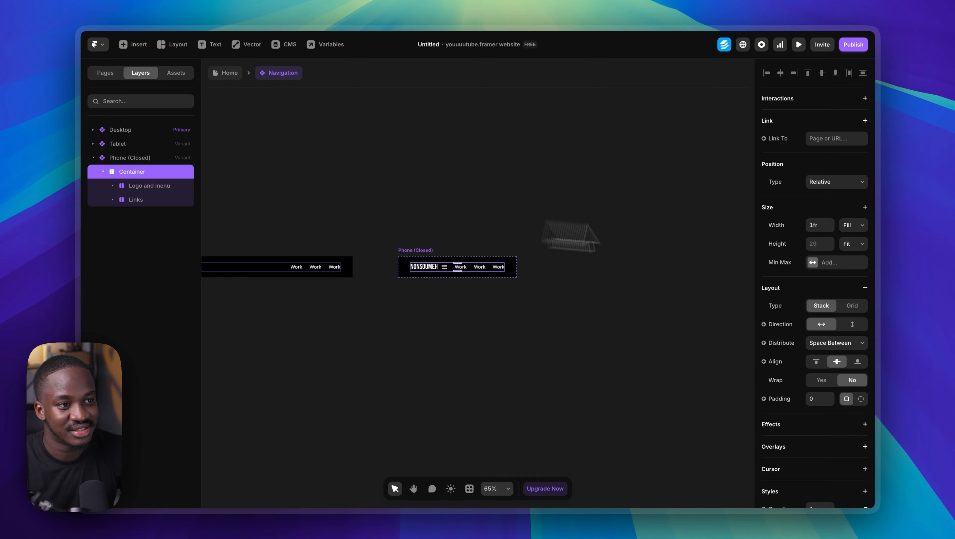
{"action": "scroll", "coordinate": [859, 253], "scroll_direction": "down", "scroll_amount": 4}
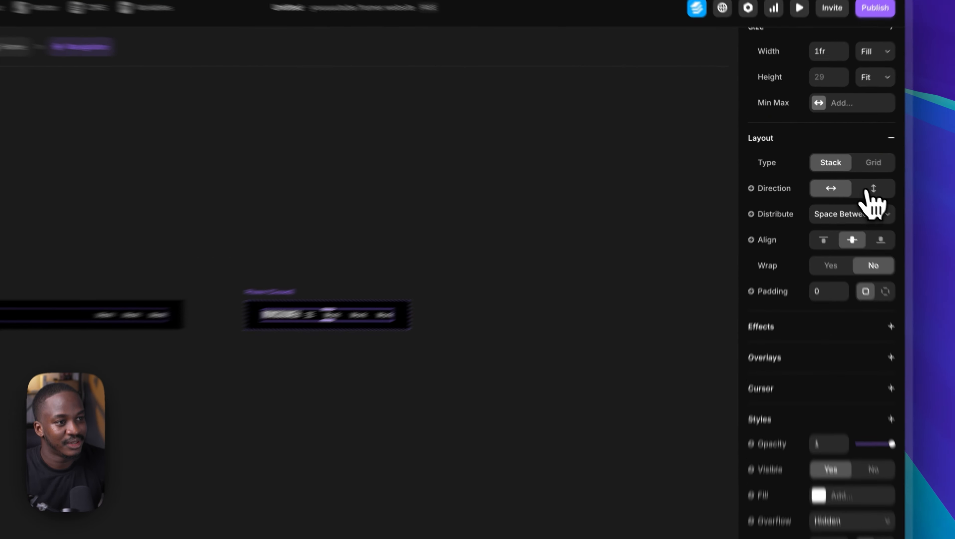
{"action": "left_click", "coordinate": [852, 175]}
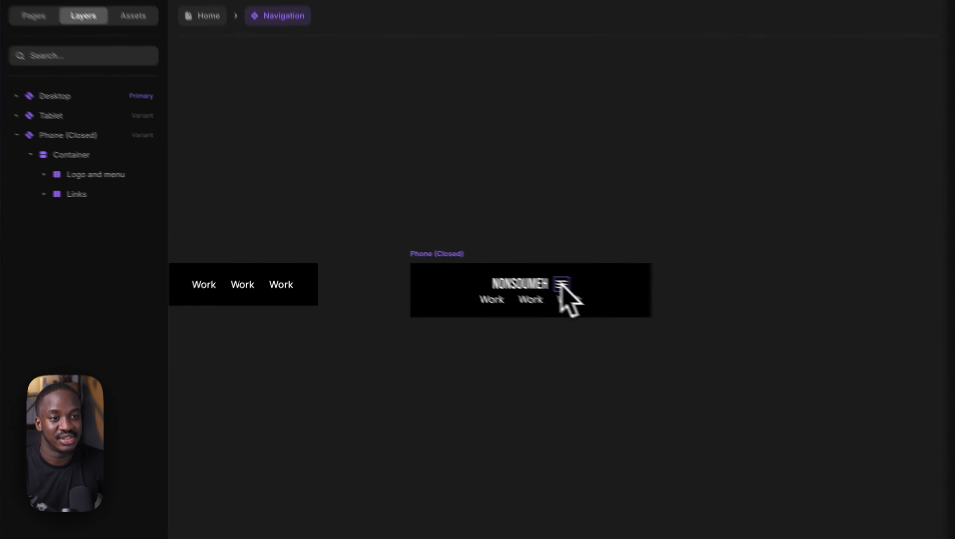
- Collapse the Menu button layer and set the Logo and menu stack's width to Fill in the Phone (Closed) variant
{"action": "left_click", "coordinate": [480, 264]}
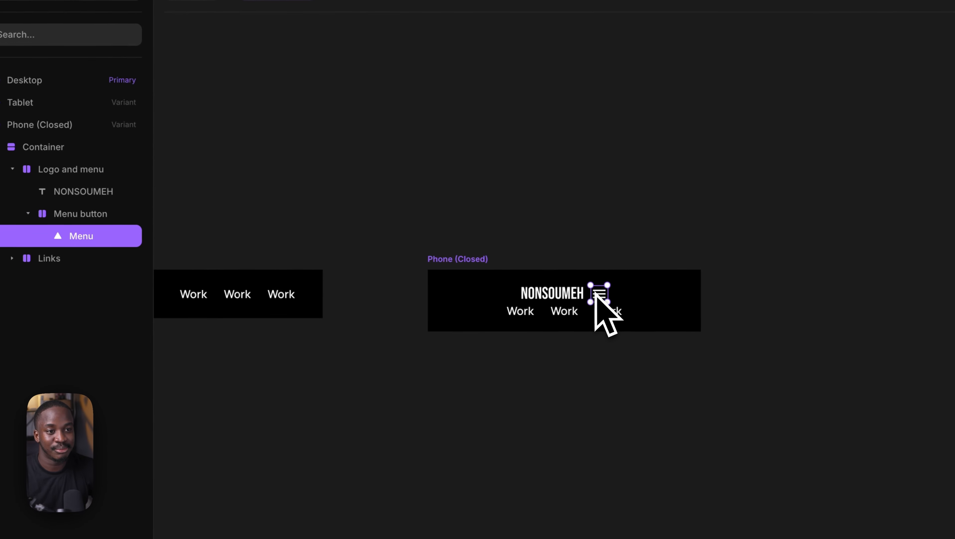
{"action": "left_click", "coordinate": [127, 247]}
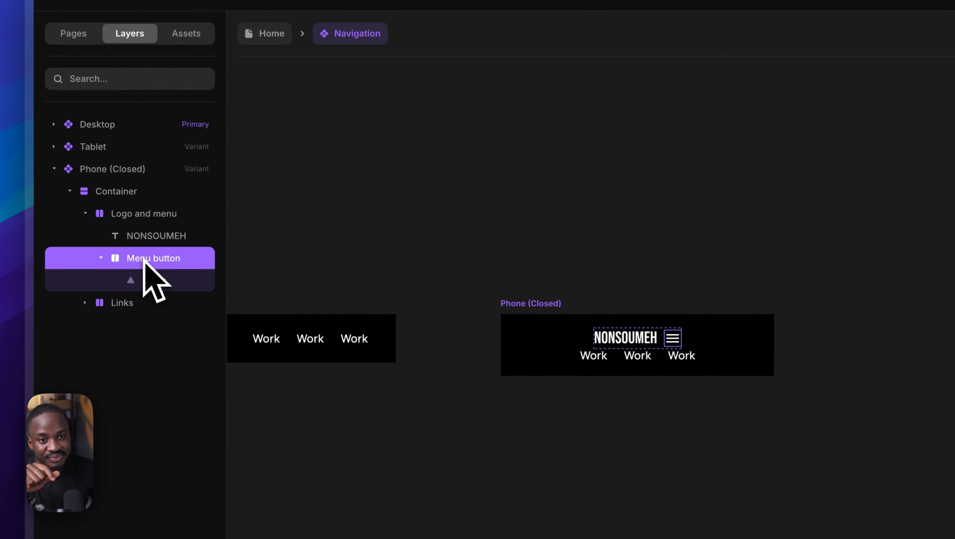
{"action": "left_click", "coordinate": [118, 202]}
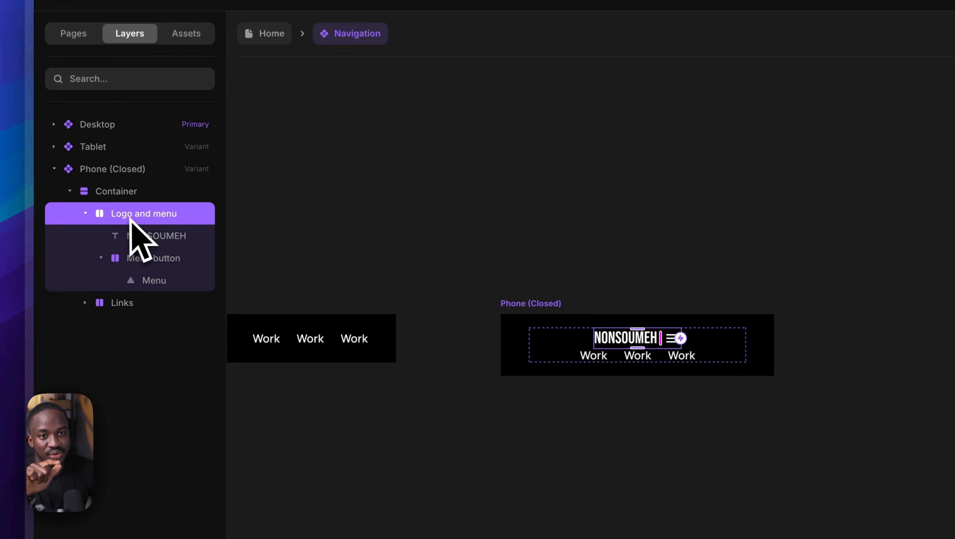
{"action": "left_click", "coordinate": [101, 258]}
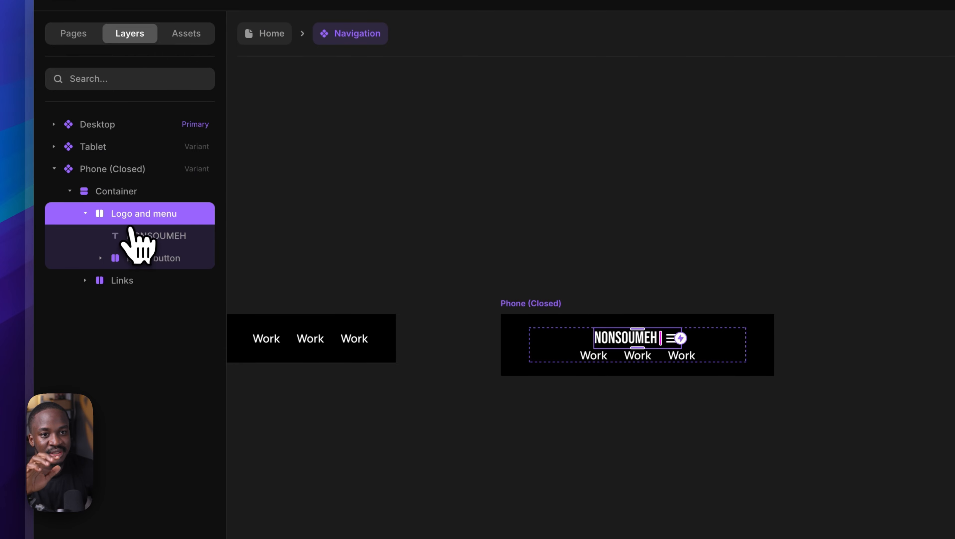
{"action": "left_click", "coordinate": [153, 237]}
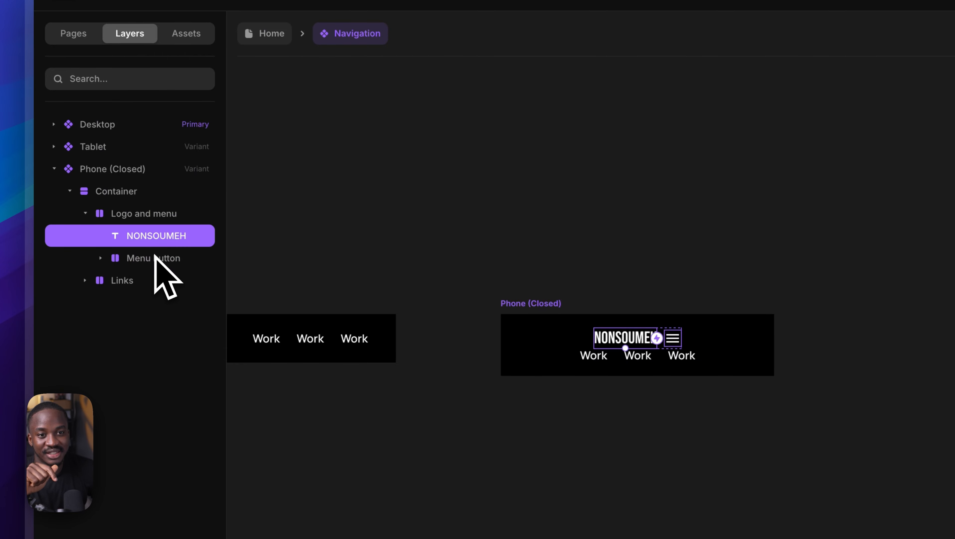
{"action": "left_click", "coordinate": [154, 257]}
{"action": "left_click", "coordinate": [152, 224]}
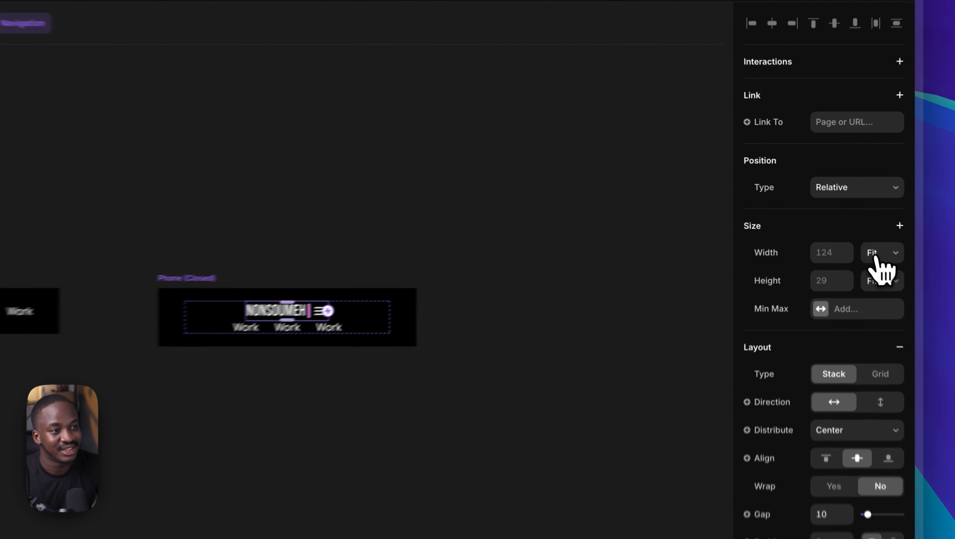
{"action": "left_click", "coordinate": [850, 226]}
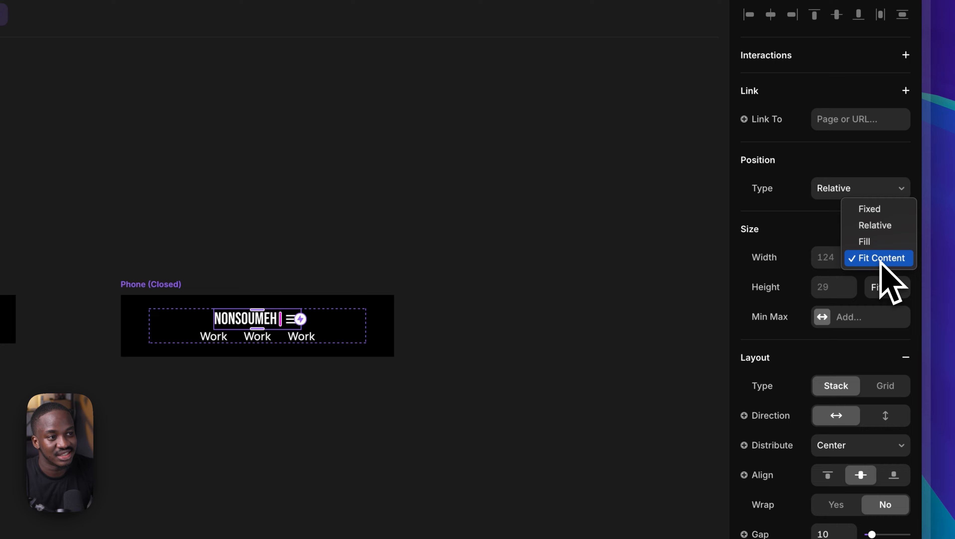
{"action": "left_click", "coordinate": [886, 245]}
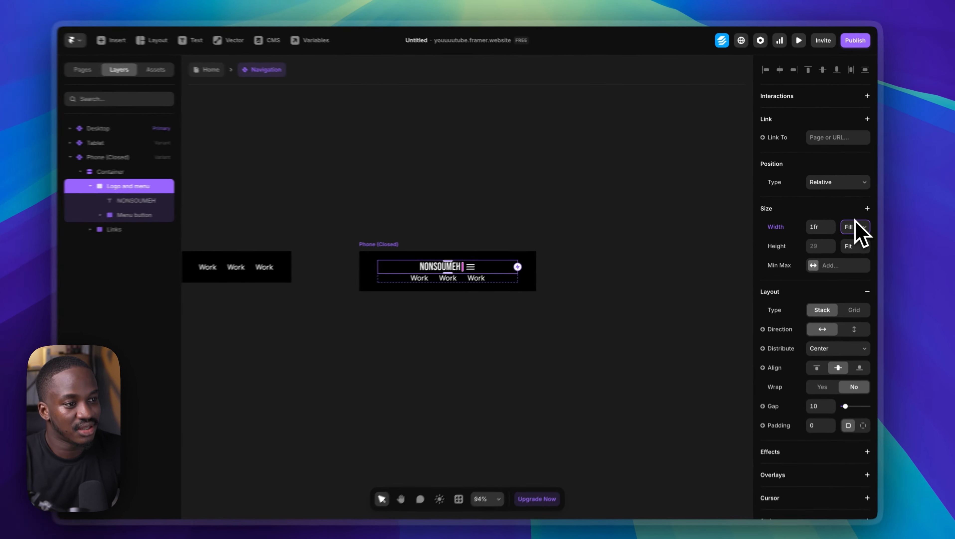
- Set the distribution of the Logo and menu stack to Space Between
{"action": "scroll", "coordinate": [822, 360], "scroll_direction": "down", "scroll_amount": 2}
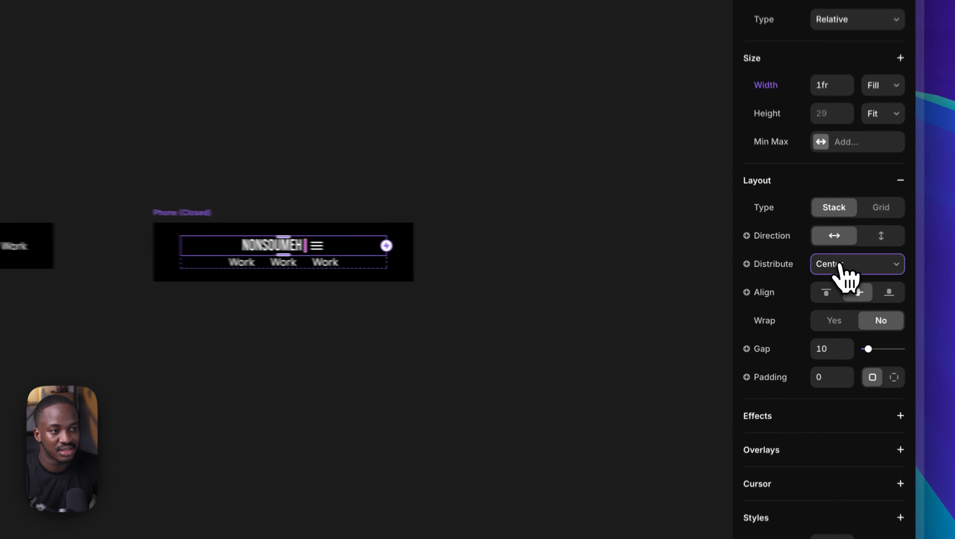
{"action": "left_click", "coordinate": [830, 275]}
{"action": "left_click", "coordinate": [846, 296]}
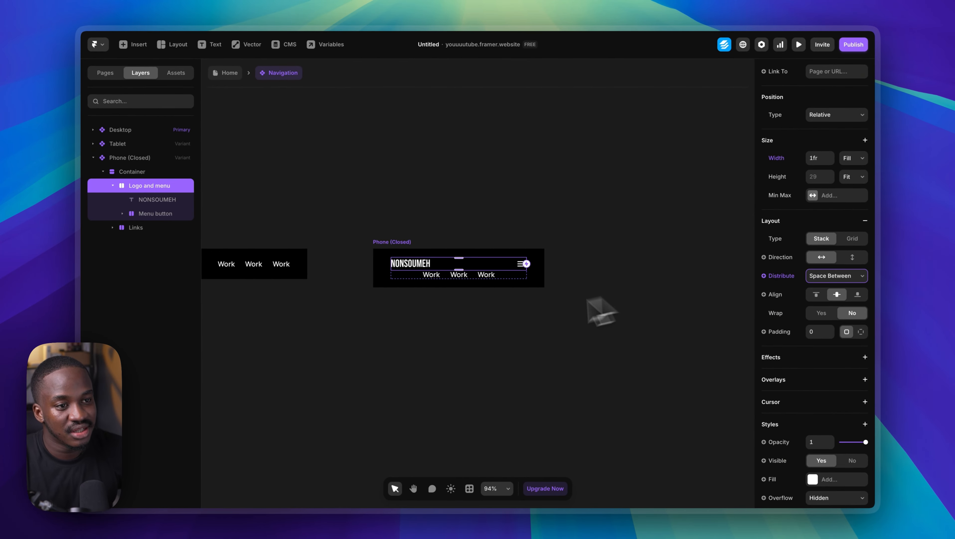
{"action": "left_click", "coordinate": [487, 322]}
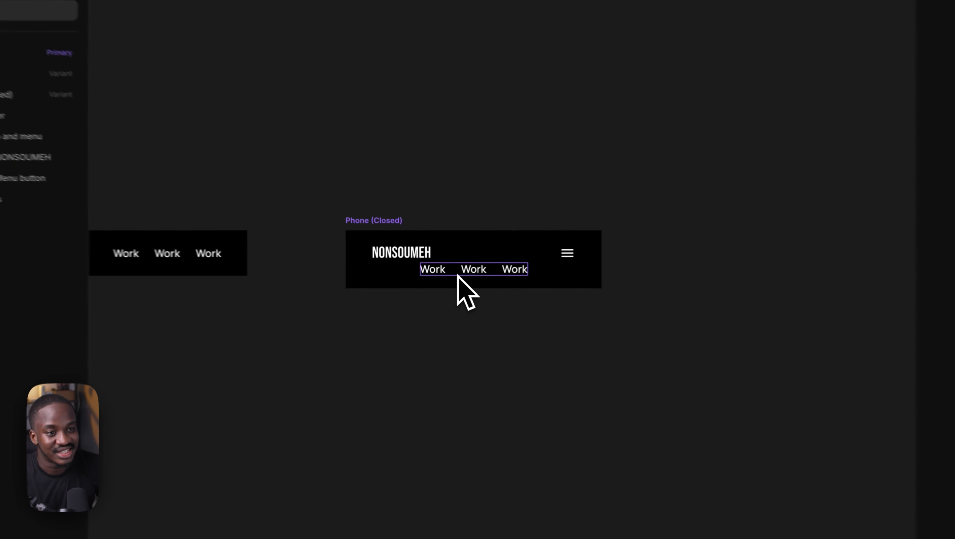
- Set the Links stack's direction to vertical in the Phone (Closed) variant
{"action": "left_click", "coordinate": [449, 279]}
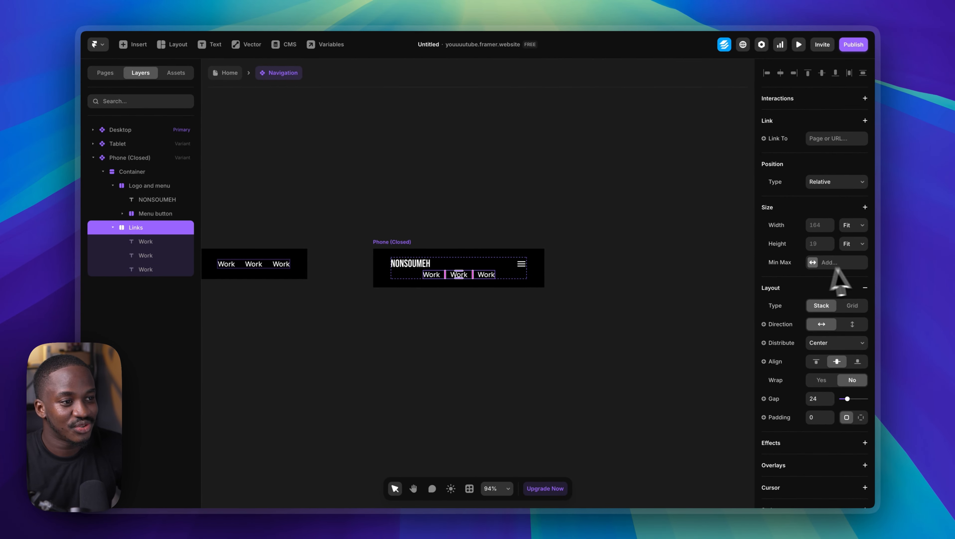
{"action": "scroll", "coordinate": [841, 286], "scroll_direction": "down", "scroll_amount": 1}
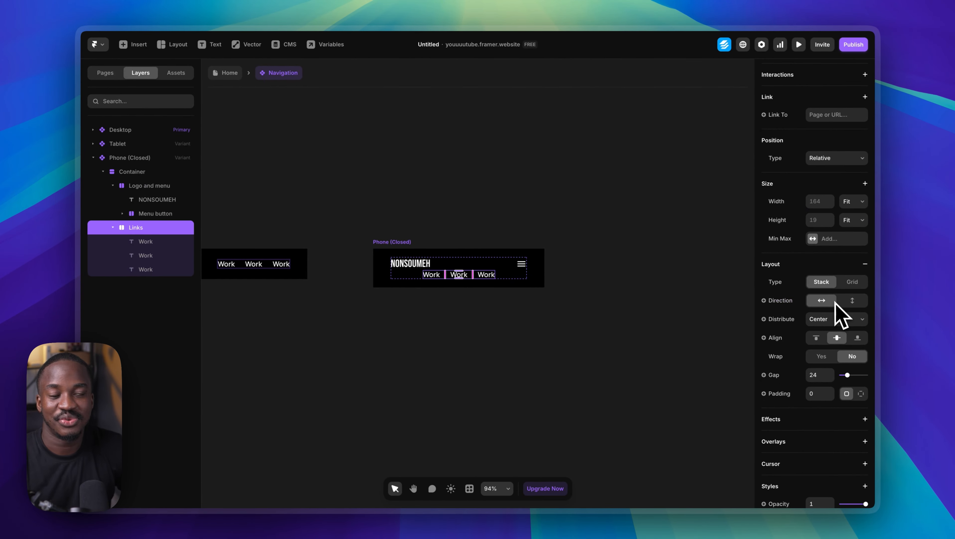
{"action": "left_click", "coordinate": [858, 301]}
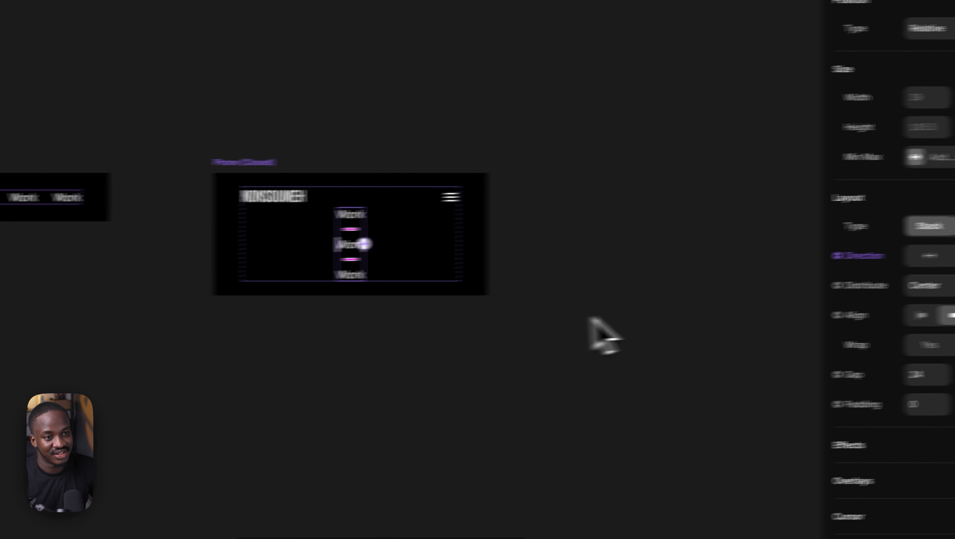
{"action": "left_click", "coordinate": [503, 323]}
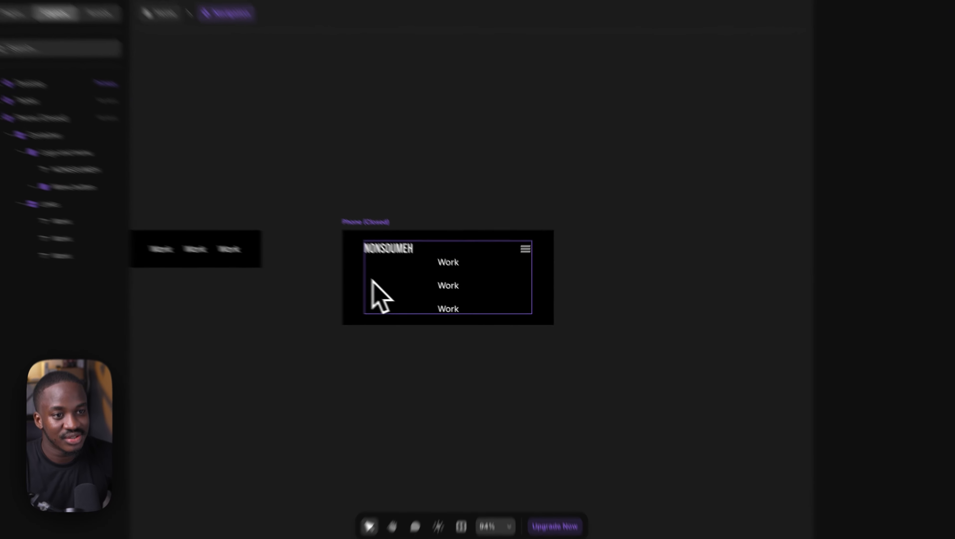
- Set the Phone (Closed) Container's distribution to Start and increase the gap between its items
{"action": "left_click", "coordinate": [399, 291]}
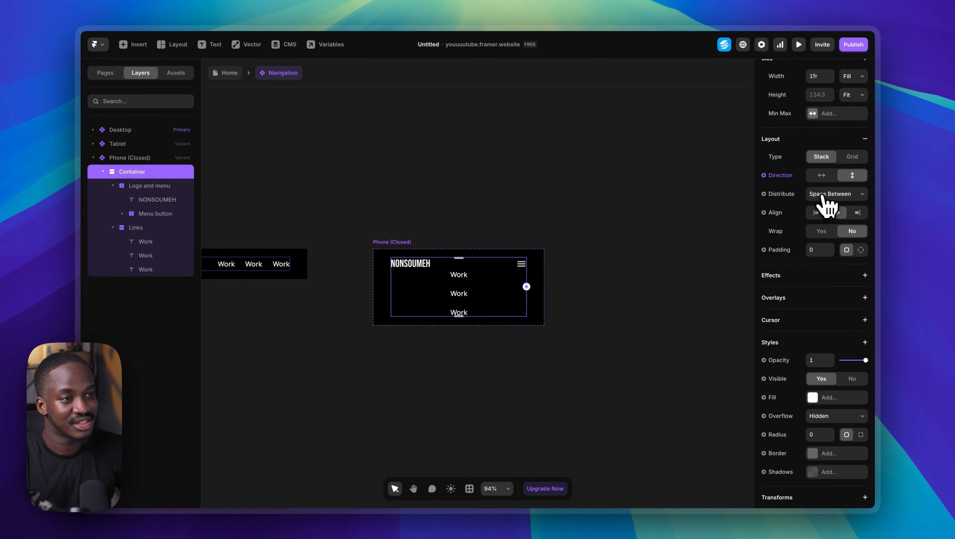
{"action": "left_click", "coordinate": [826, 194]}
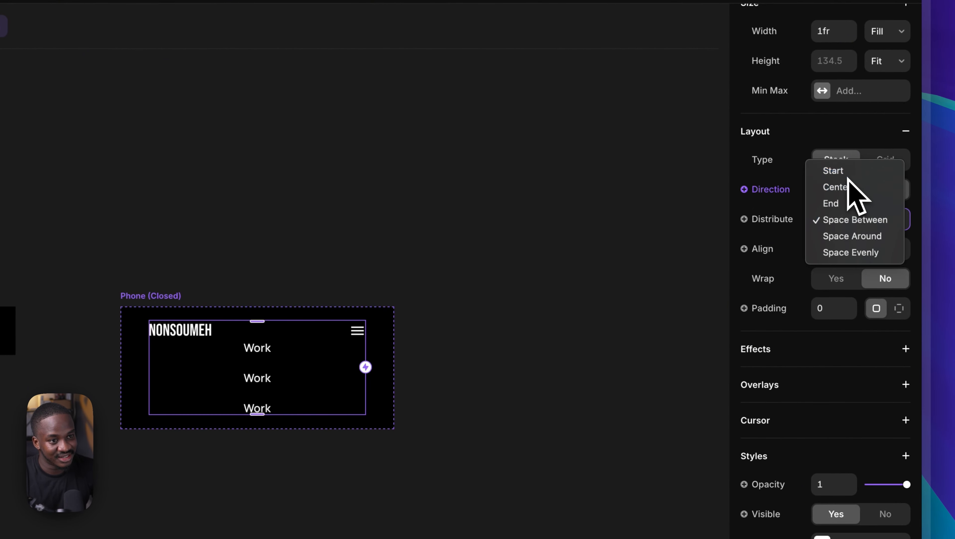
{"action": "left_click", "coordinate": [848, 176]}
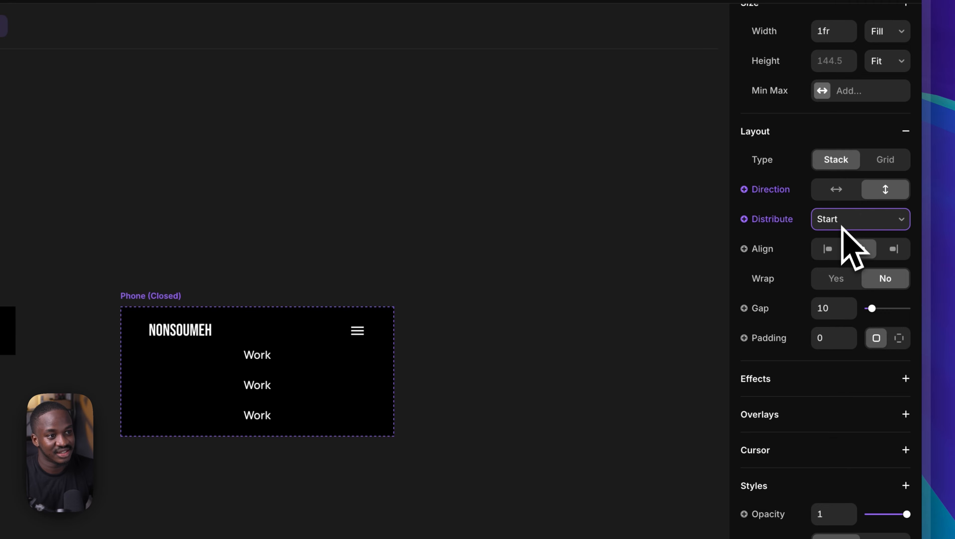
{"action": "left_click", "coordinate": [829, 308]}
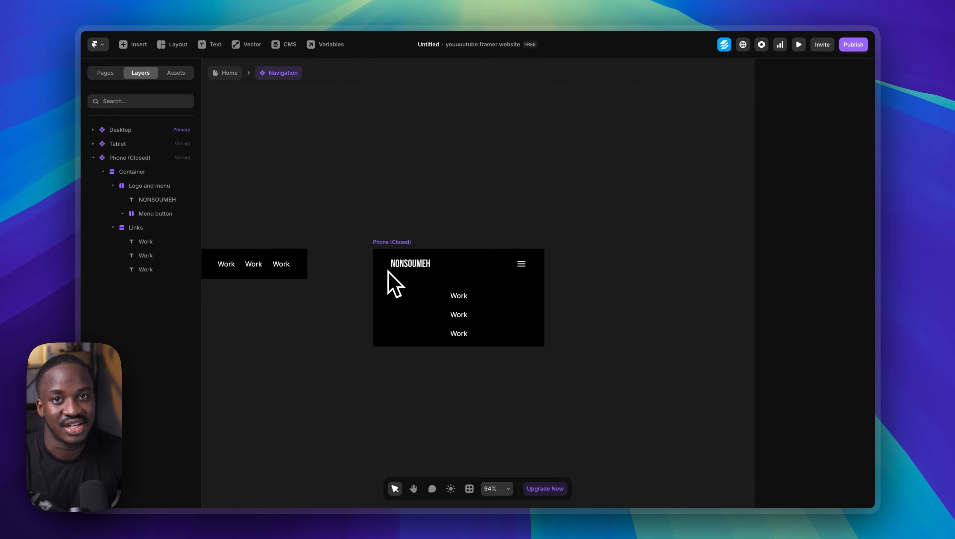
- Set the Phone (Closed) variant's left and right padding to 20
{"action": "left_click", "coordinate": [389, 241]}
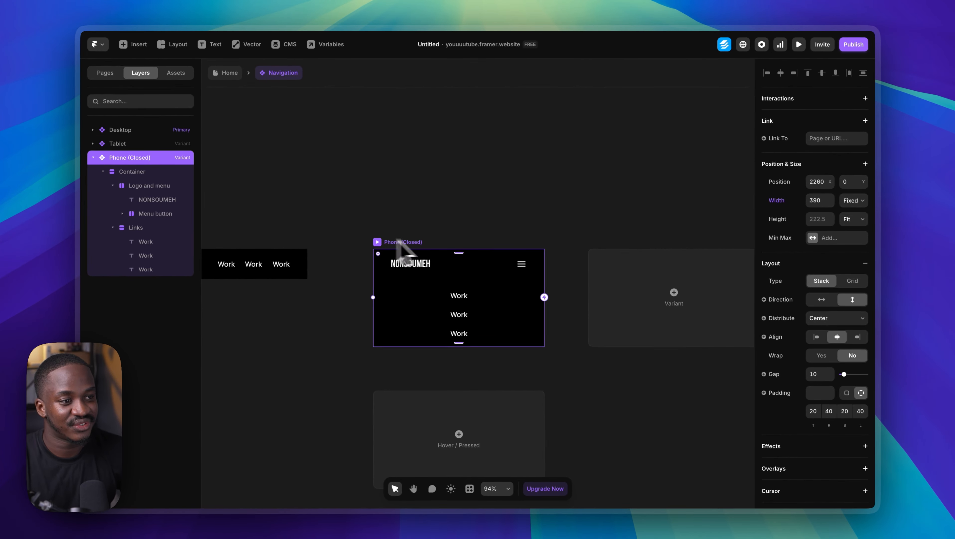
{"action": "scroll", "coordinate": [835, 289], "scroll_direction": "down", "scroll_amount": 4}
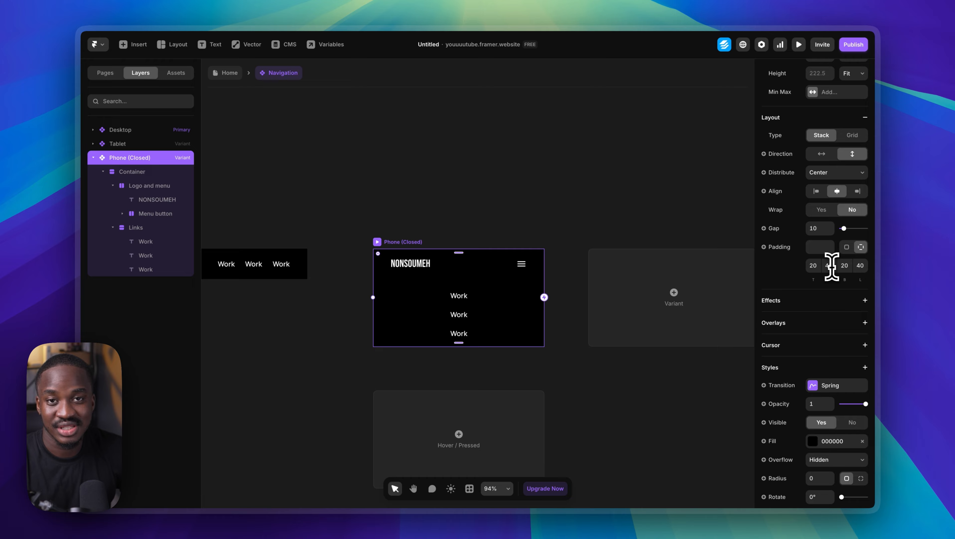
{"action": "left_click", "coordinate": [831, 265]}
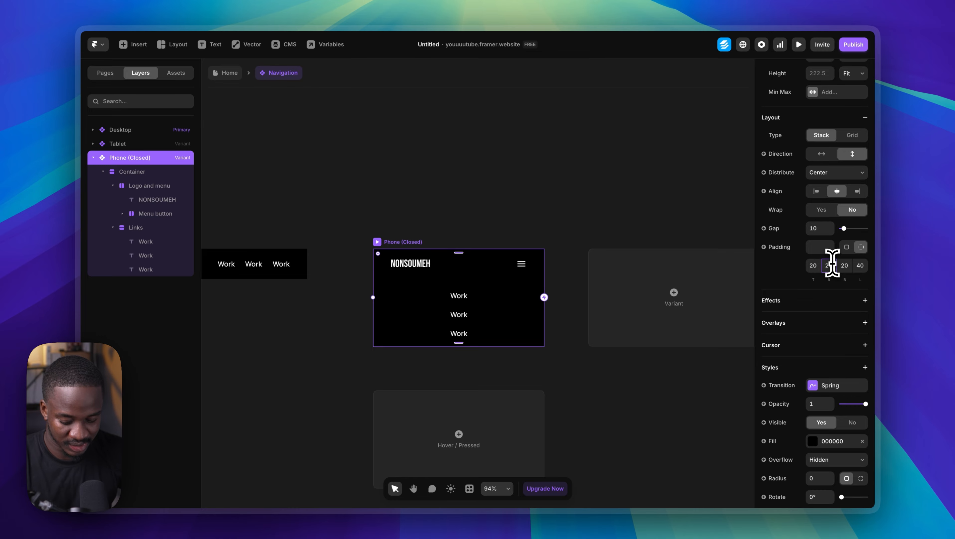
{"action": "key", "text": "Tab"}
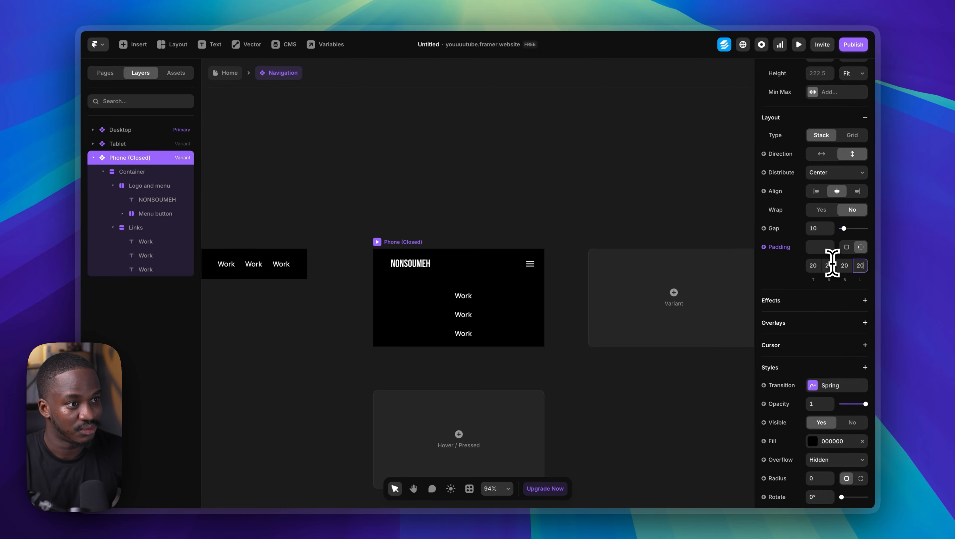
{"action": "key", "text": "Return"}
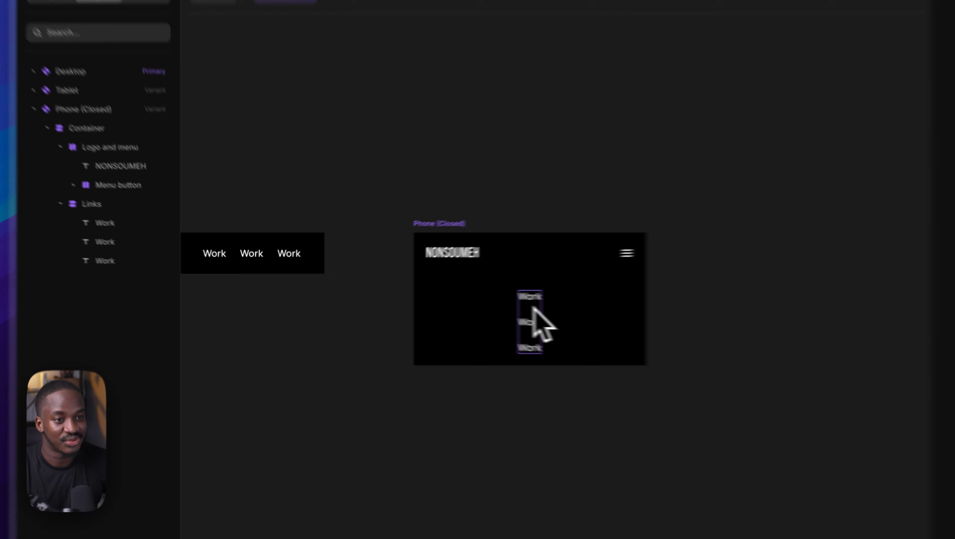
- Hide the Links stack in the Phone (Closed) variant by setting its visibility to No
{"action": "left_click", "coordinate": [462, 304]}
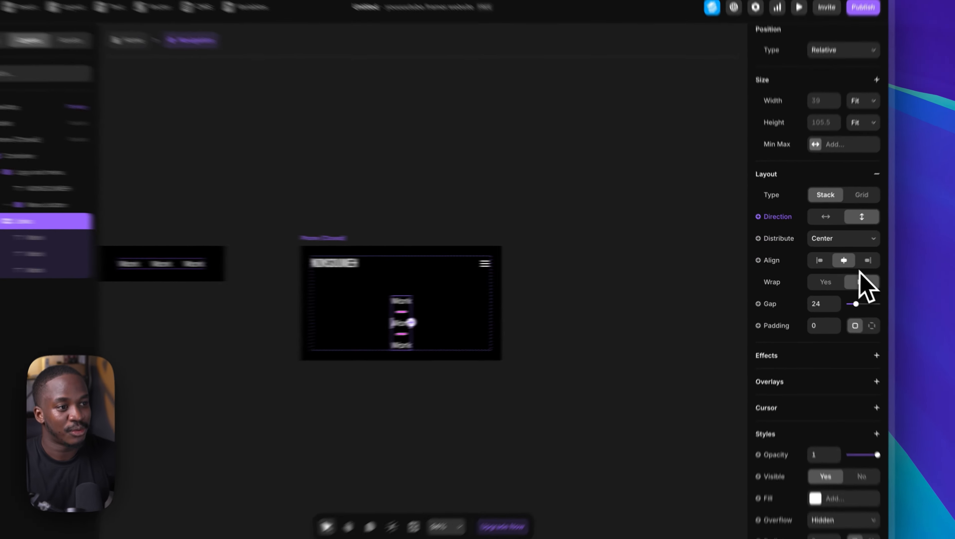
{"action": "scroll", "coordinate": [841, 288], "scroll_direction": "down", "scroll_amount": 5}
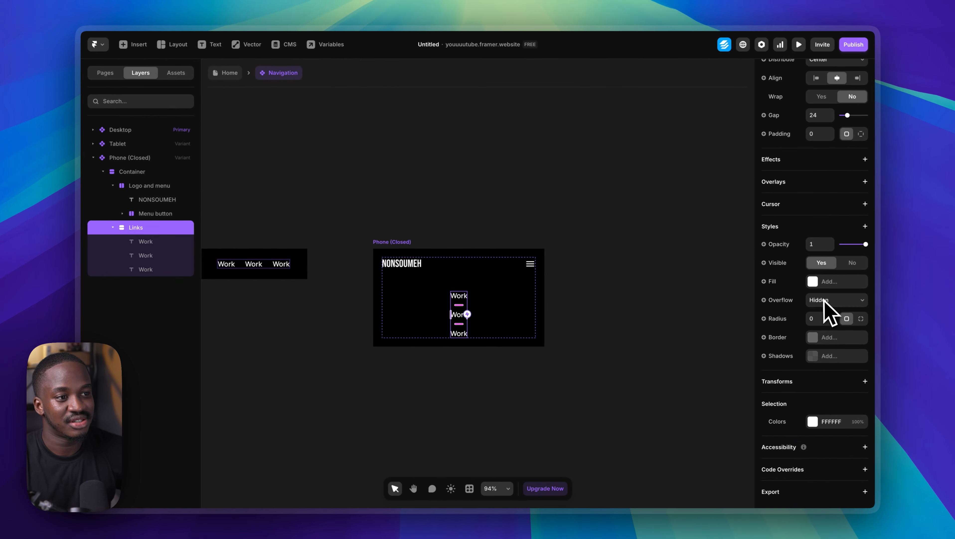
{"action": "left_click", "coordinate": [853, 264]}
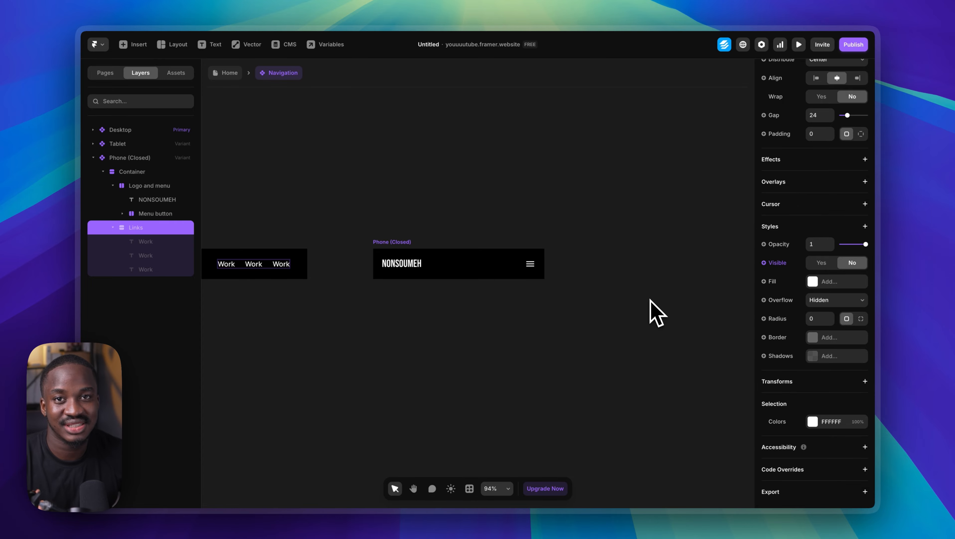
- Create a new variant from Phone (Closed) and rename it Phone (Open)
{"action": "left_click", "coordinate": [394, 242]}
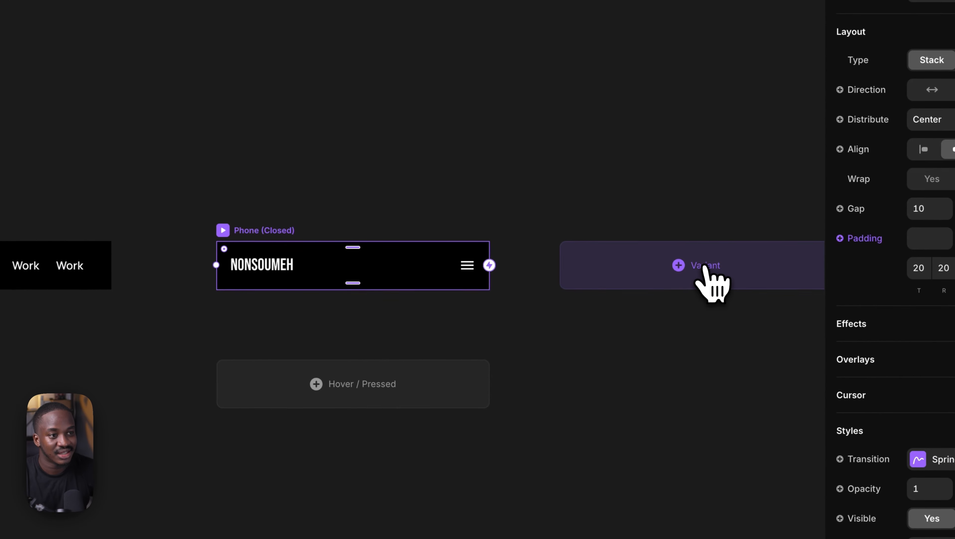
{"action": "left_click", "coordinate": [758, 303]}
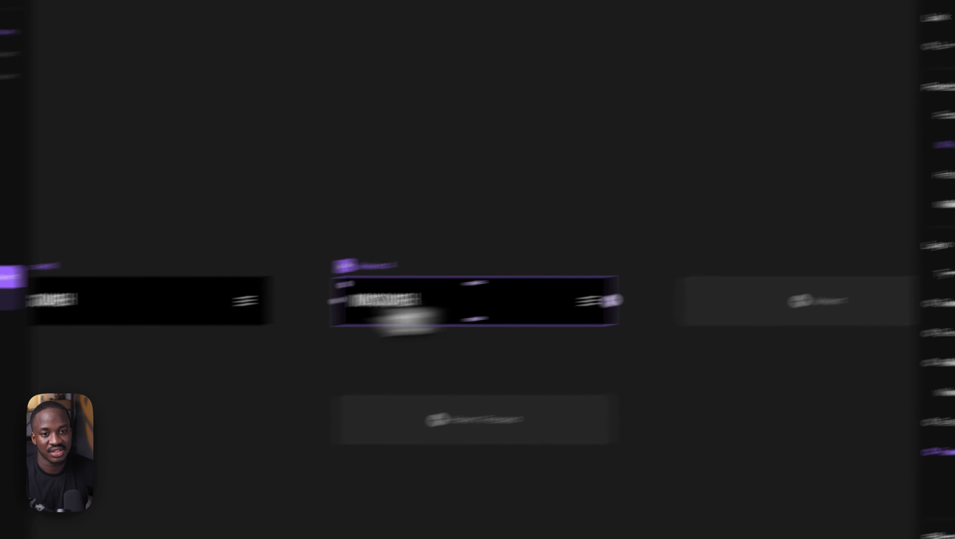
{"action": "double_click", "coordinate": [132, 257]}
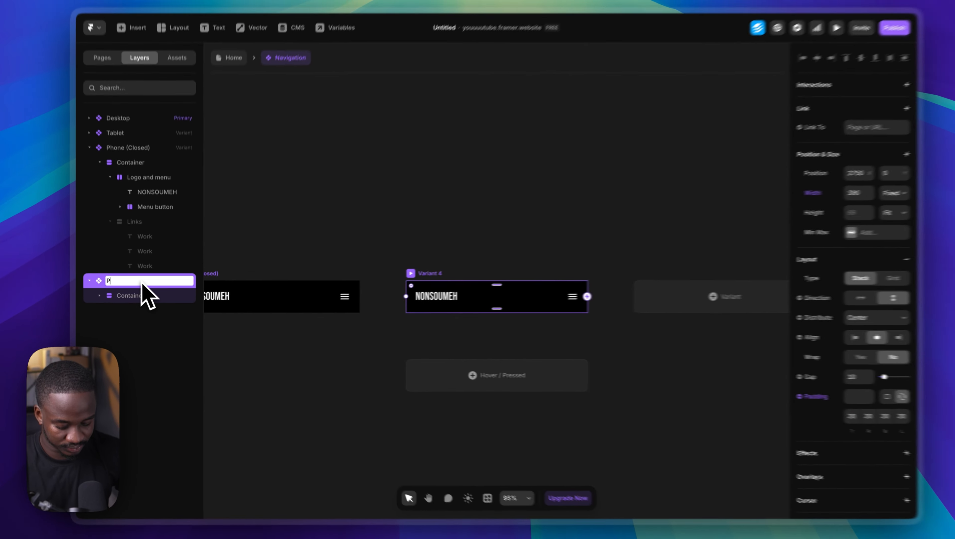
{"action": "type", "text": "Phone (O"}
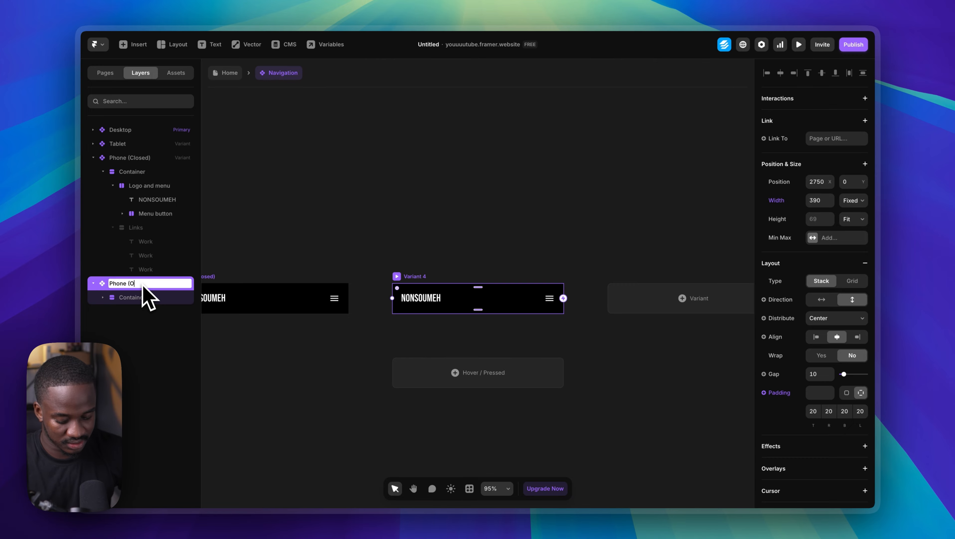
{"action": "type", "text": "pen"}
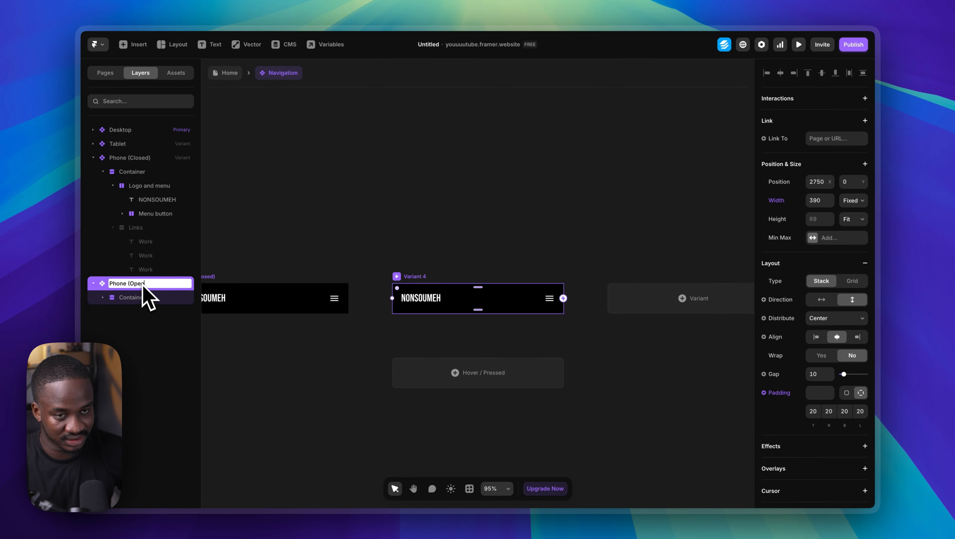
{"action": "type", "text": ")"}
{"action": "left_click", "coordinate": [450, 238]}
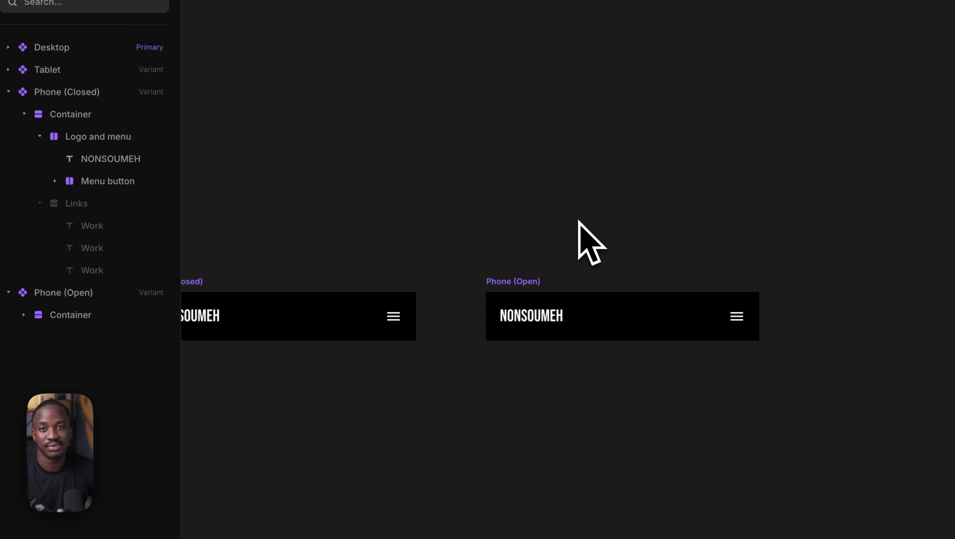
- Show the Links stack in the Phone (Open) variant by setting its visibility to Yes
{"action": "left_click", "coordinate": [538, 280]}
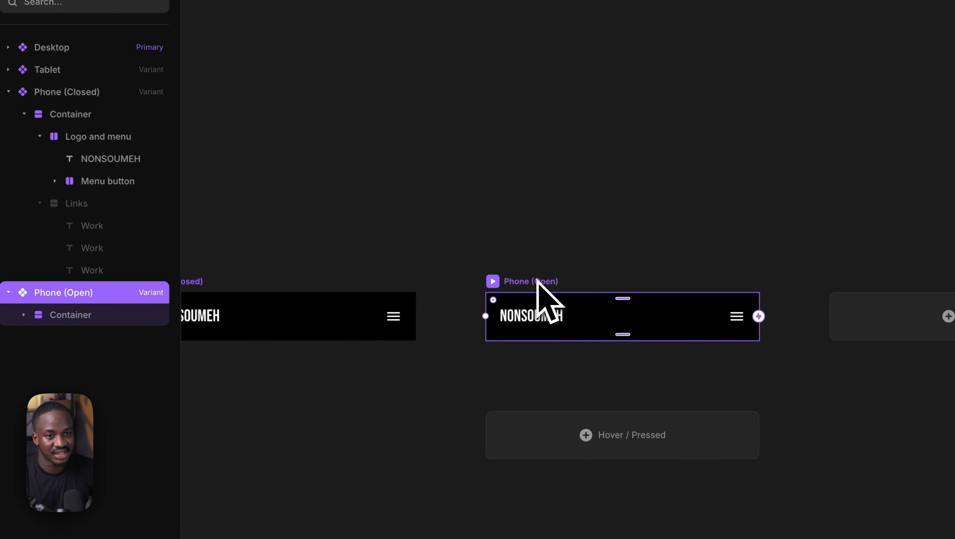
{"action": "left_click", "coordinate": [24, 315]}
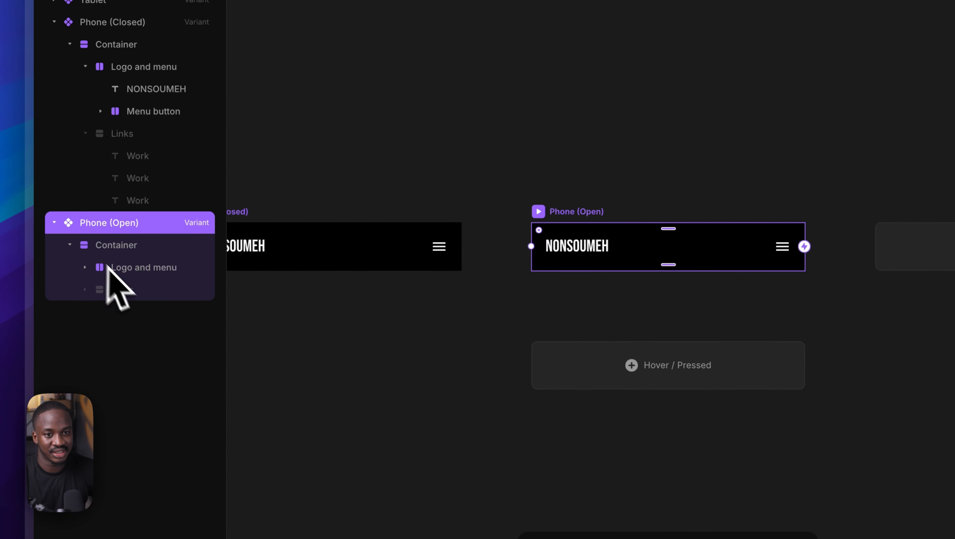
{"action": "left_click", "coordinate": [122, 289]}
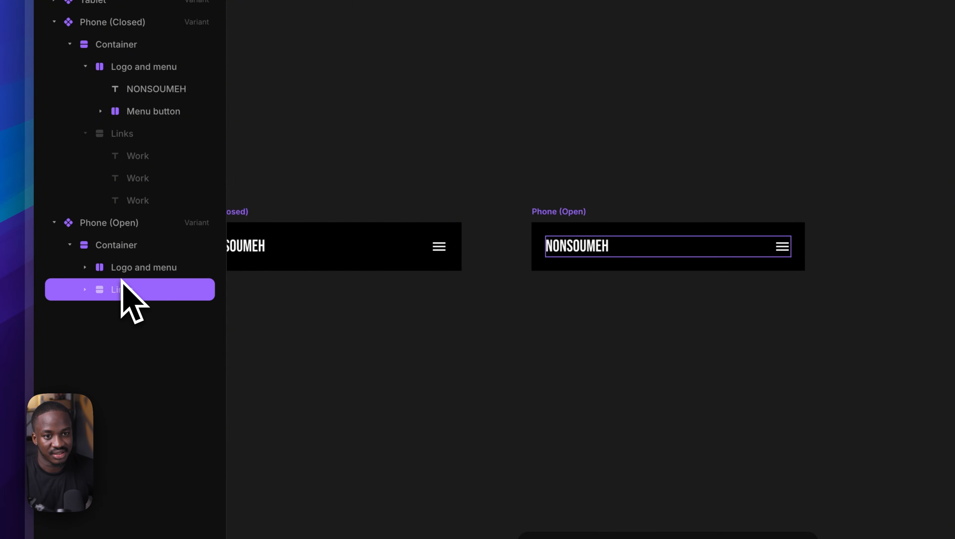
{"action": "left_click", "coordinate": [138, 272]}
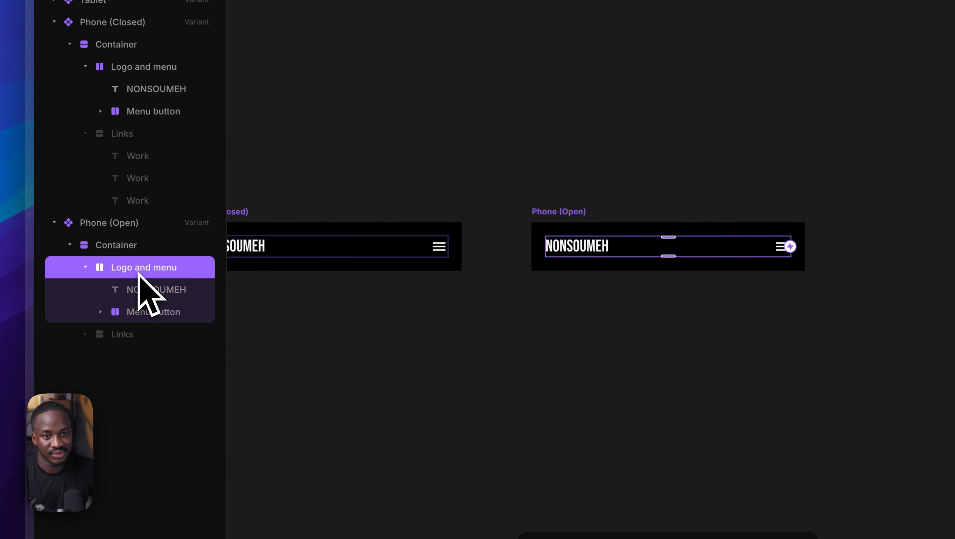
{"action": "left_click", "coordinate": [135, 335]}
{"action": "scroll", "coordinate": [869, 325], "scroll_direction": "down", "scroll_amount": 3}
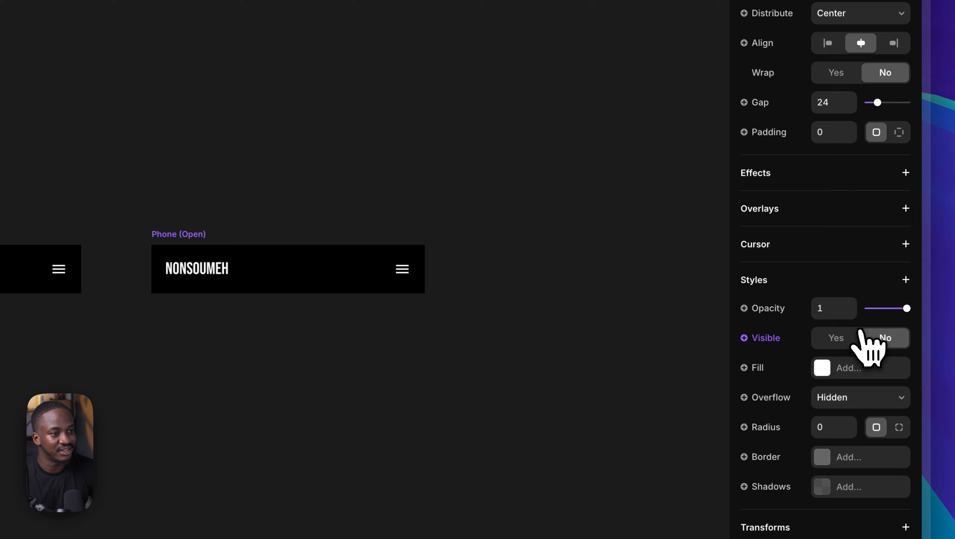
{"action": "left_click", "coordinate": [836, 337]}
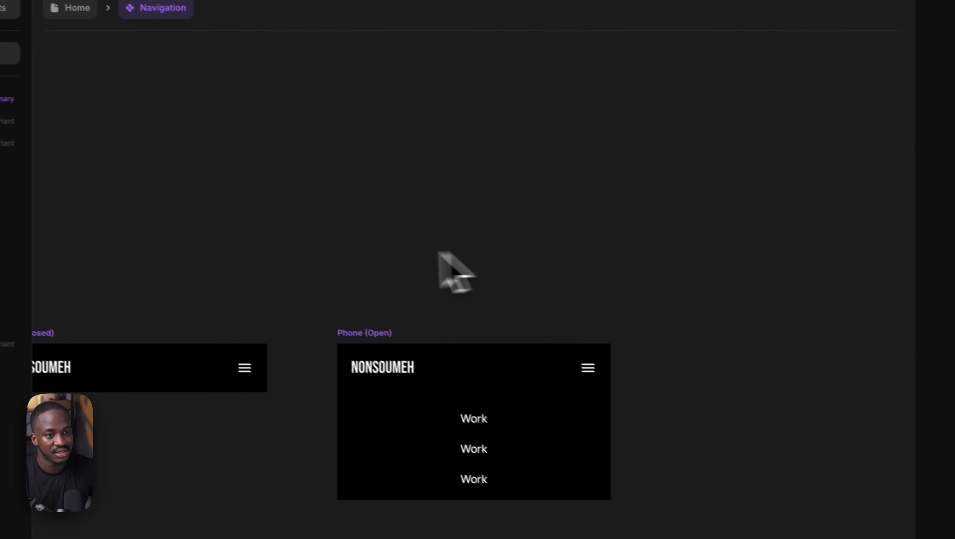
{"action": "left_click_drag", "start_coordinate": [439, 252], "coordinate": [500, 177]}
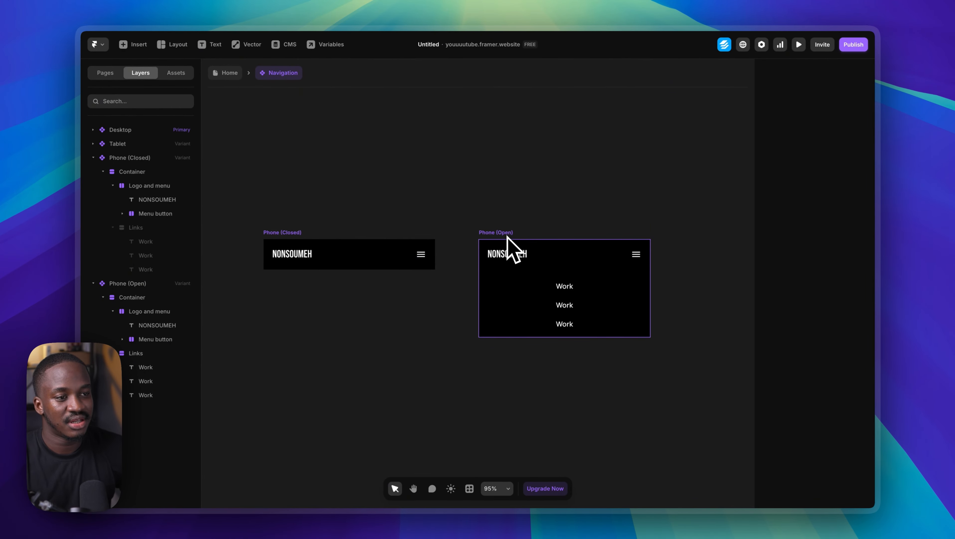
- Replace the Menu icon in the Phone (Open) variant with the Material Close icon, searching the icon set for "clos"
{"action": "left_click", "coordinate": [635, 256]}
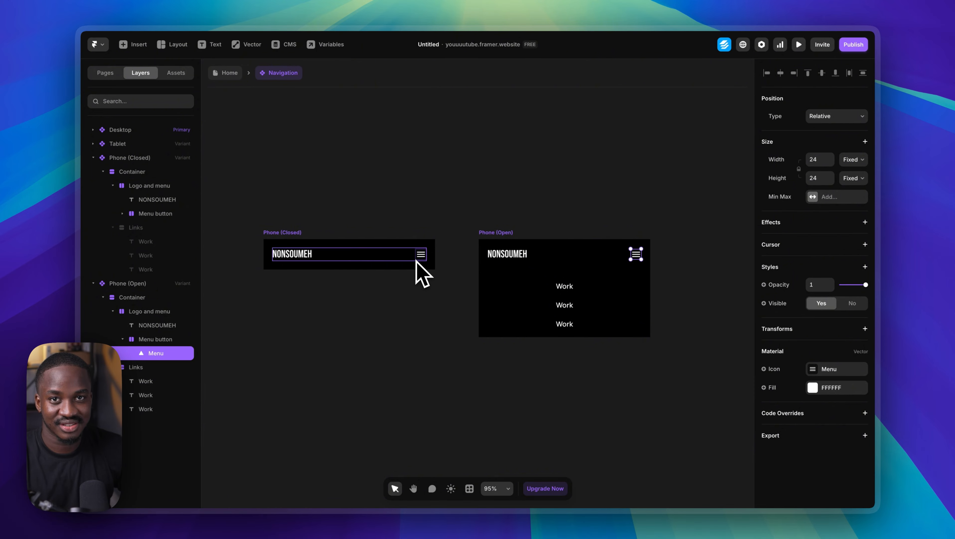
{"action": "left_click", "coordinate": [684, 198]}
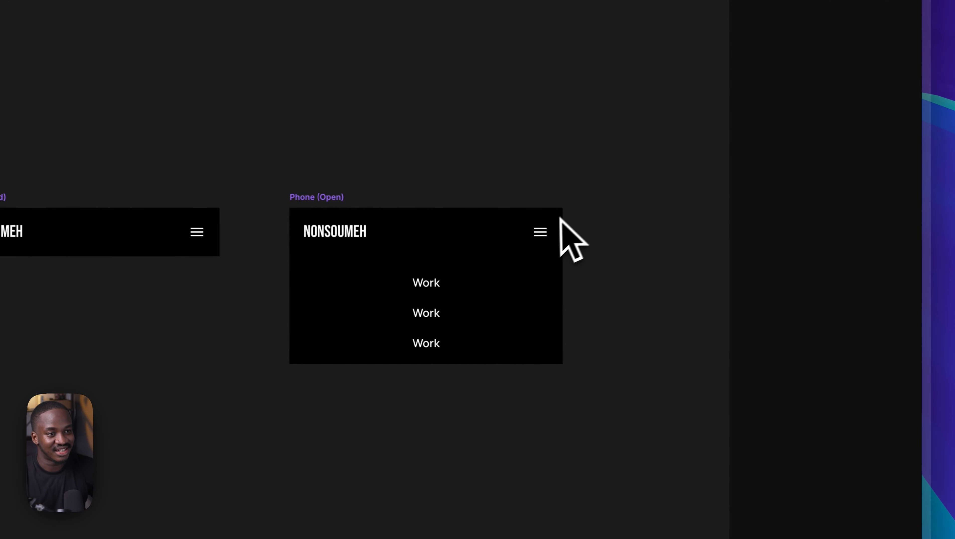
{"action": "left_click", "coordinate": [545, 235]}
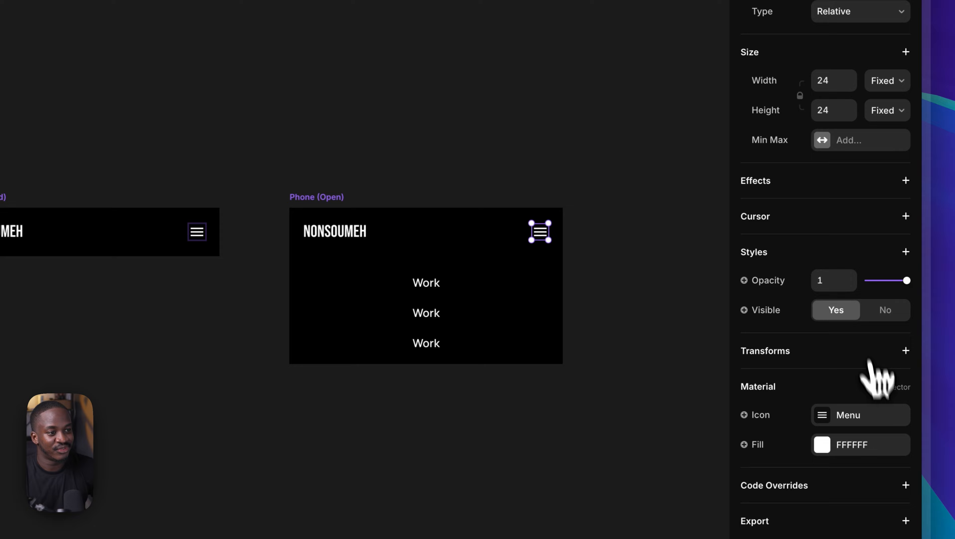
{"action": "left_click", "coordinate": [872, 419]}
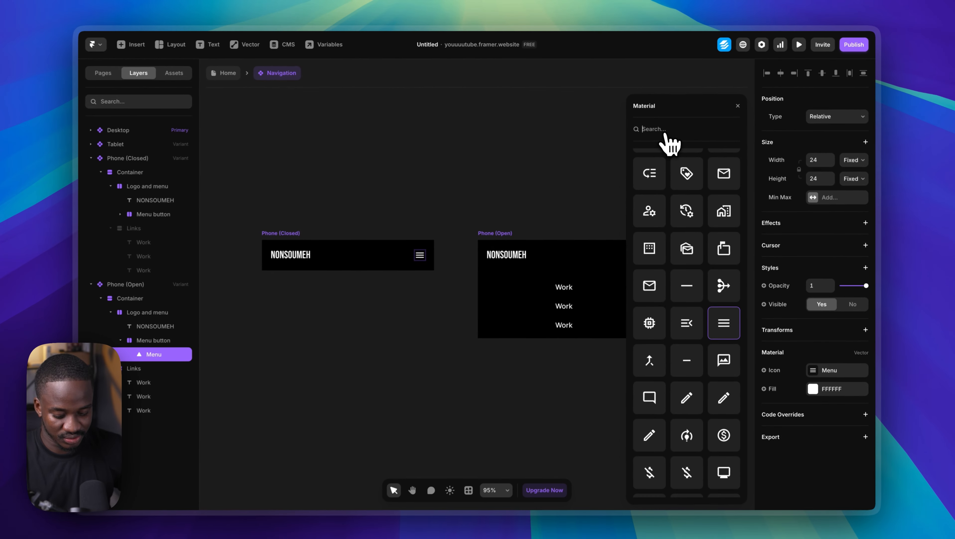
{"action": "left_click", "coordinate": [666, 130]}
{"action": "type", "text": "clos"}
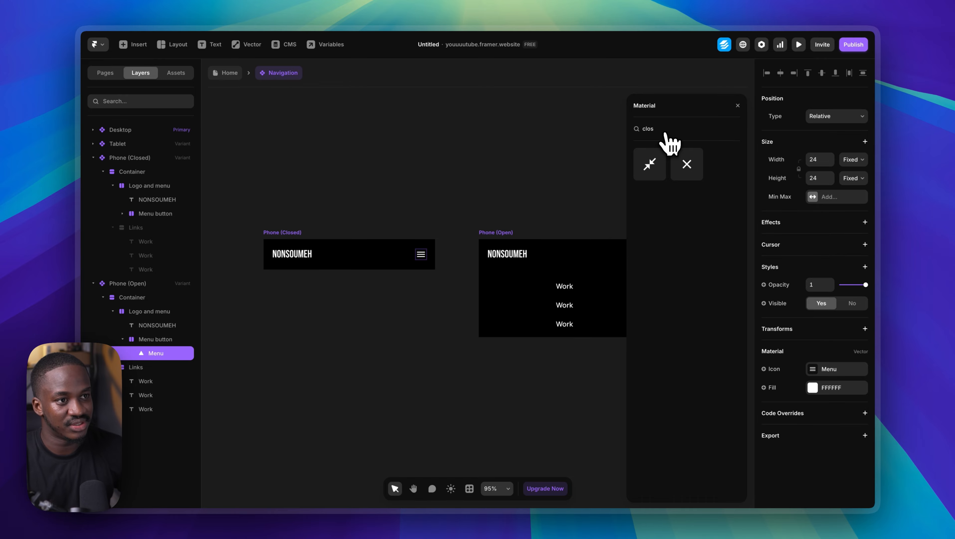
{"action": "left_click", "coordinate": [693, 171]}
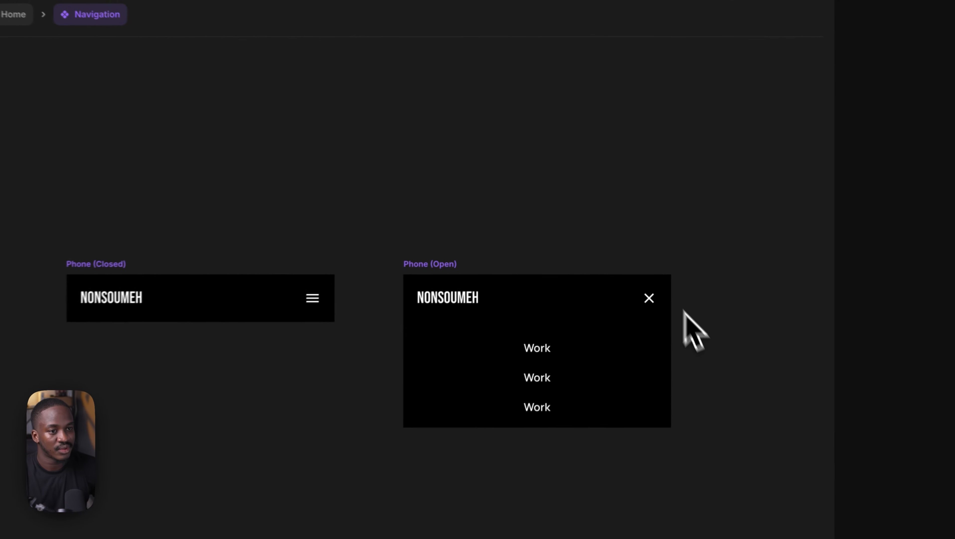
{"action": "left_click_drag", "start_coordinate": [690, 357], "coordinate": [691, 276]}
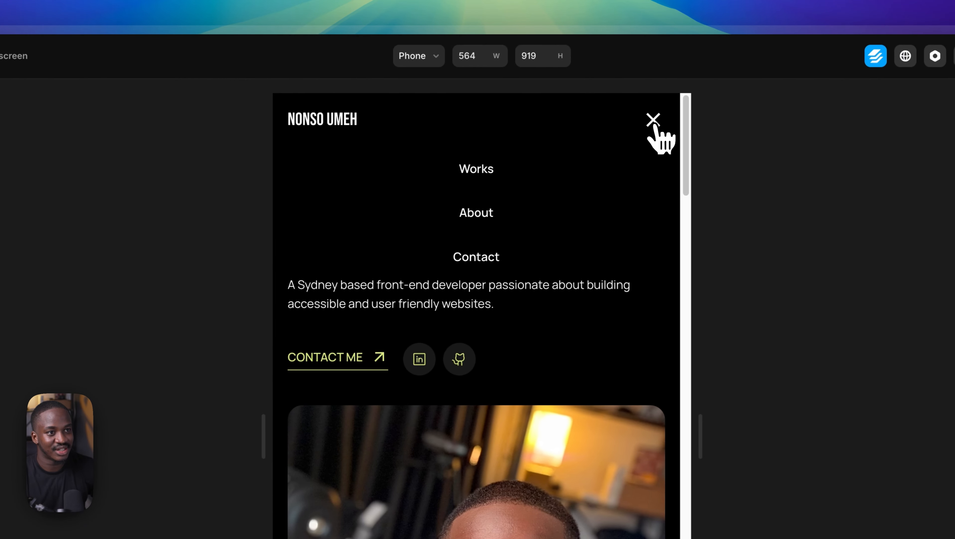
- Test closing and reopening the mobile menu in the finished portfolio's phone preview
{"action": "left_click", "coordinate": [652, 121]}
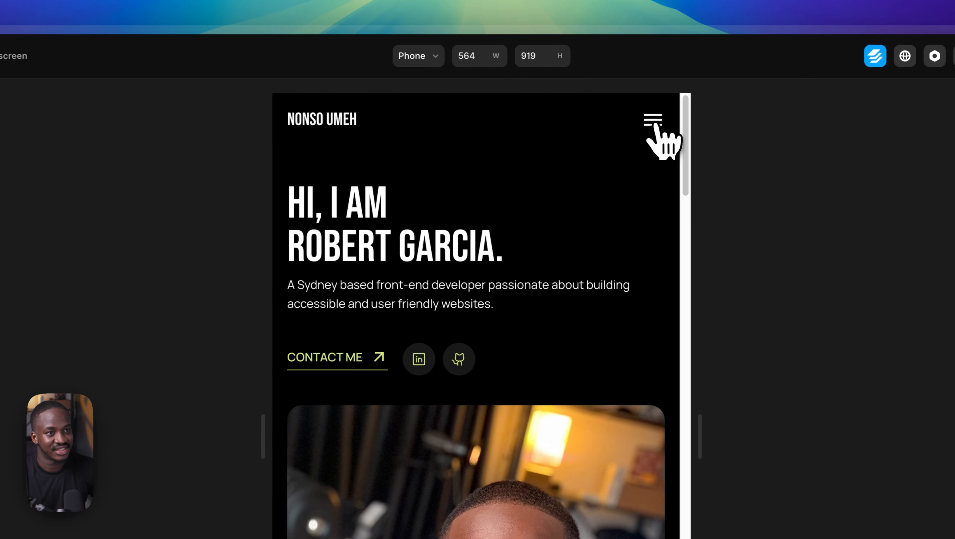
{"action": "left_click", "coordinate": [654, 121]}
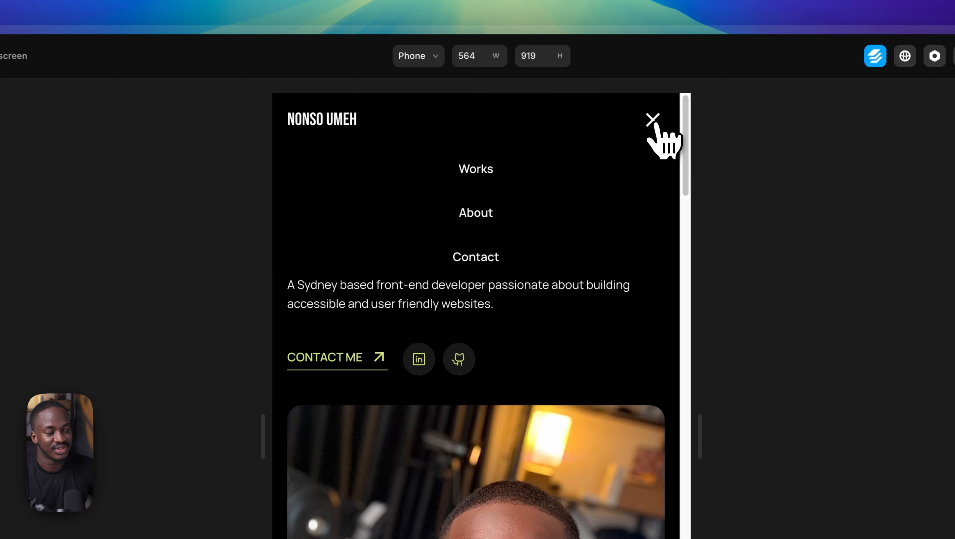
{"action": "left_click", "coordinate": [654, 123]}
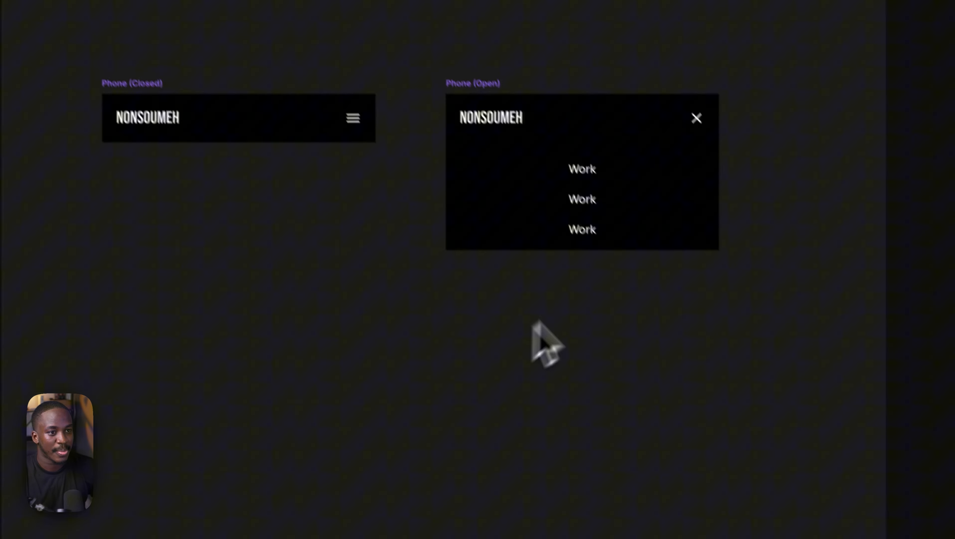
- Examine the menu and close icons in both phone variants and how the Menu icon is nested inside the Menu button stack
{"action": "left_click_drag", "start_coordinate": [544, 341], "coordinate": [577, 304]}
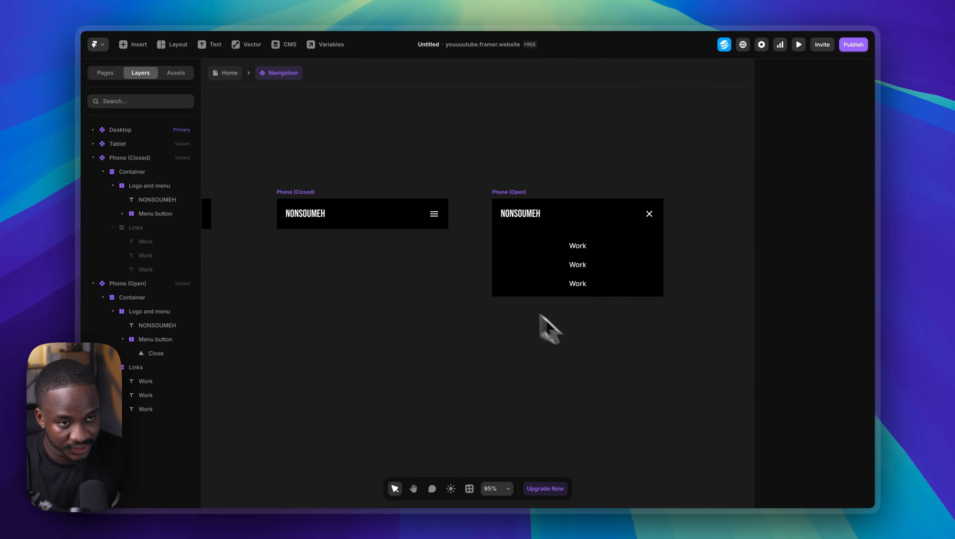
{"action": "scroll", "coordinate": [423, 221], "scroll_direction": "up", "scroll_amount": 5}
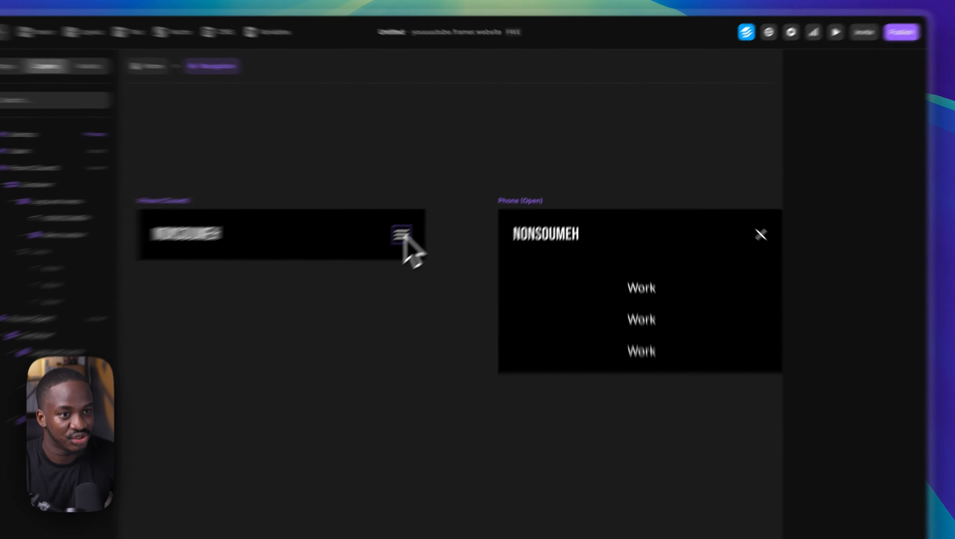
{"action": "left_click", "coordinate": [403, 235]}
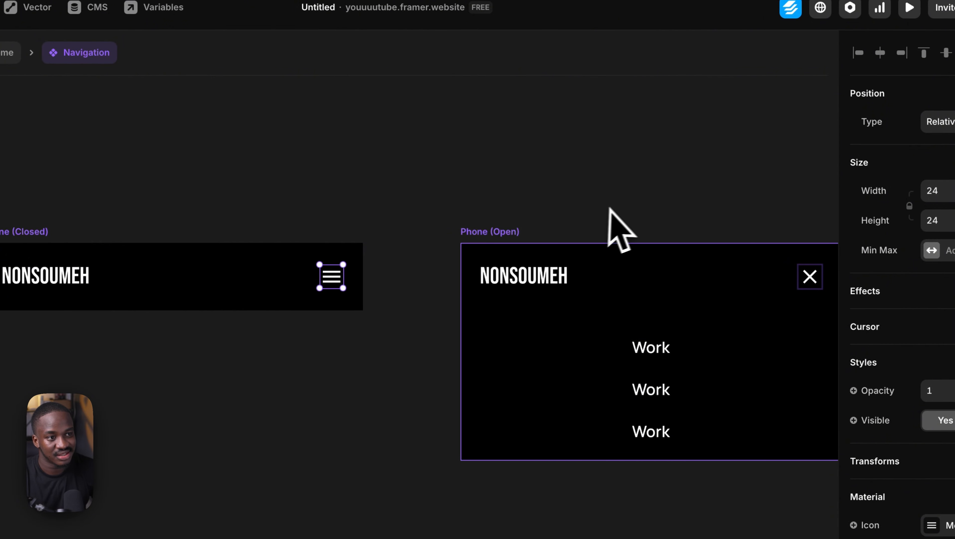
{"action": "left_click", "coordinate": [609, 208]}
{"action": "left_click_drag", "start_coordinate": [678, 198], "coordinate": [640, 198]}
{"action": "left_click", "coordinate": [772, 277]}
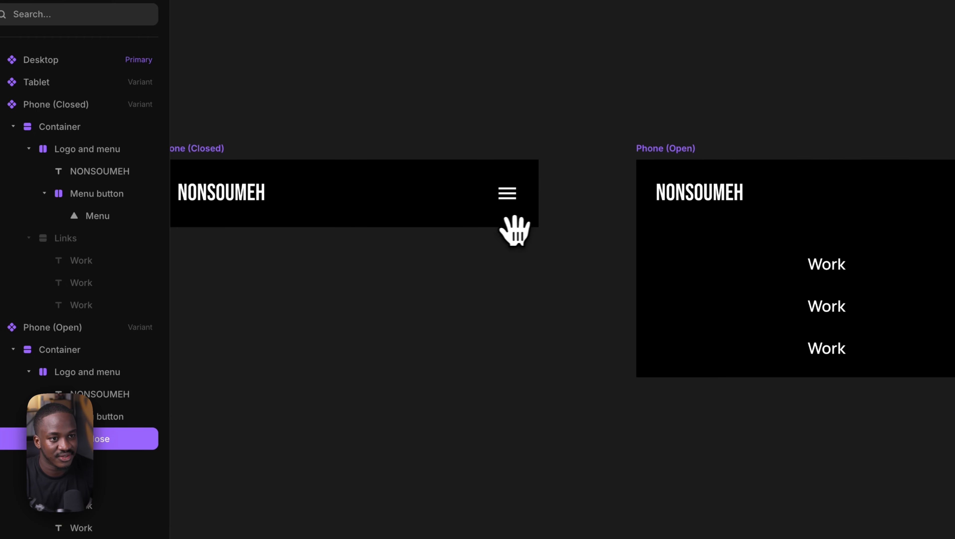
{"action": "left_click_drag", "start_coordinate": [514, 230], "coordinate": [589, 245]}
{"action": "left_click", "coordinate": [577, 190]}
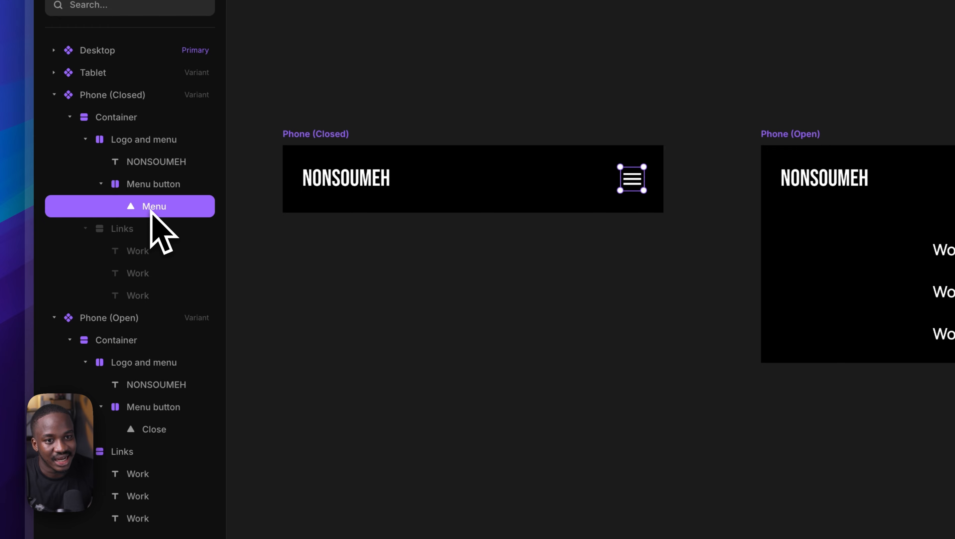
{"action": "left_click", "coordinate": [158, 188]}
{"action": "left_click", "coordinate": [158, 206]}
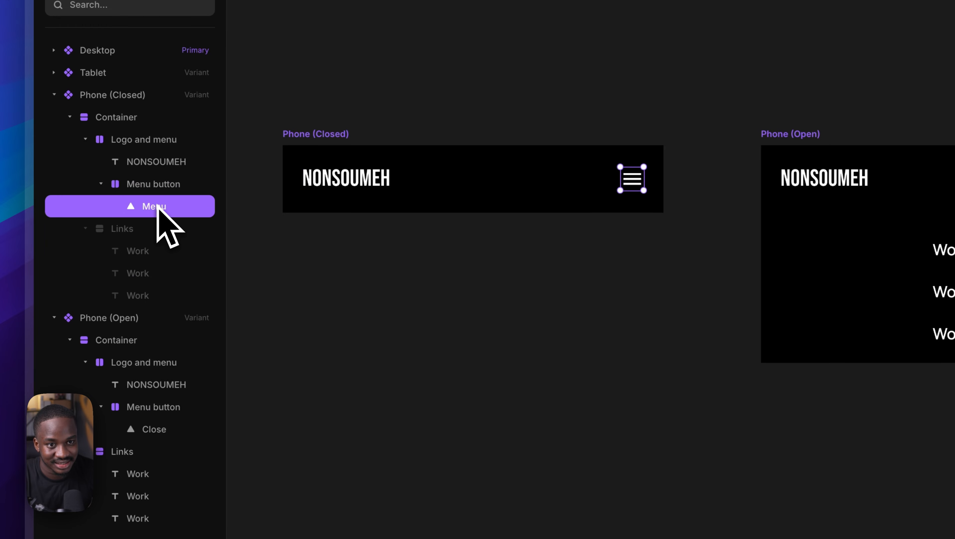
{"action": "left_click", "coordinate": [158, 184]}
{"action": "left_click", "coordinate": [159, 206]}
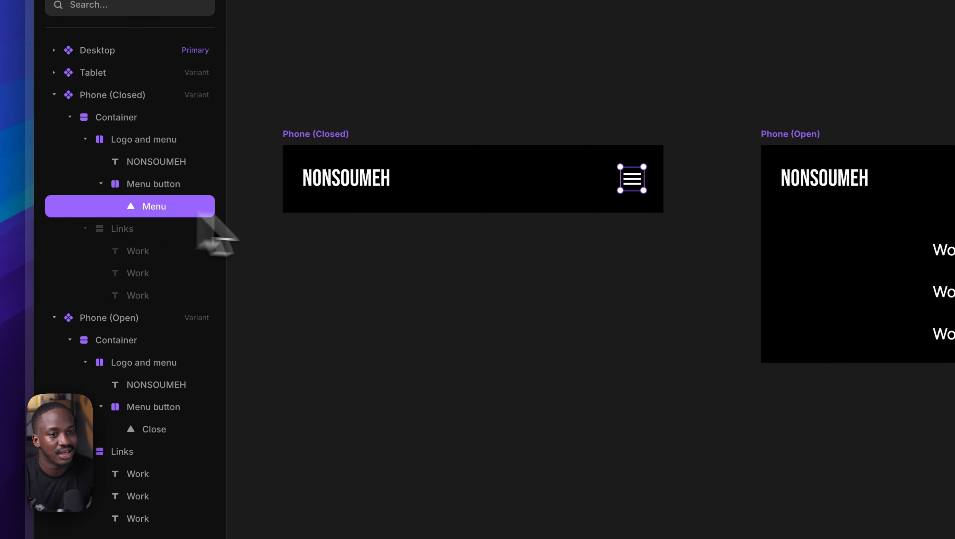
- Connect the Phone (Closed) variant's Menu button to the Phone (Open) variant with a Click interaction and 0 s delay
{"action": "scroll", "coordinate": [520, 261], "scroll_direction": "up", "scroll_amount": 5}
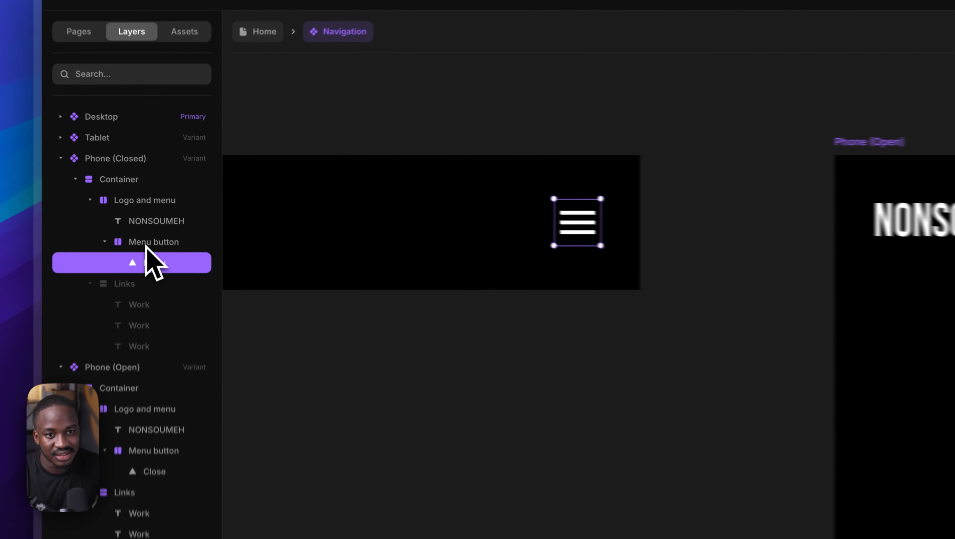
{"action": "left_click", "coordinate": [150, 216]}
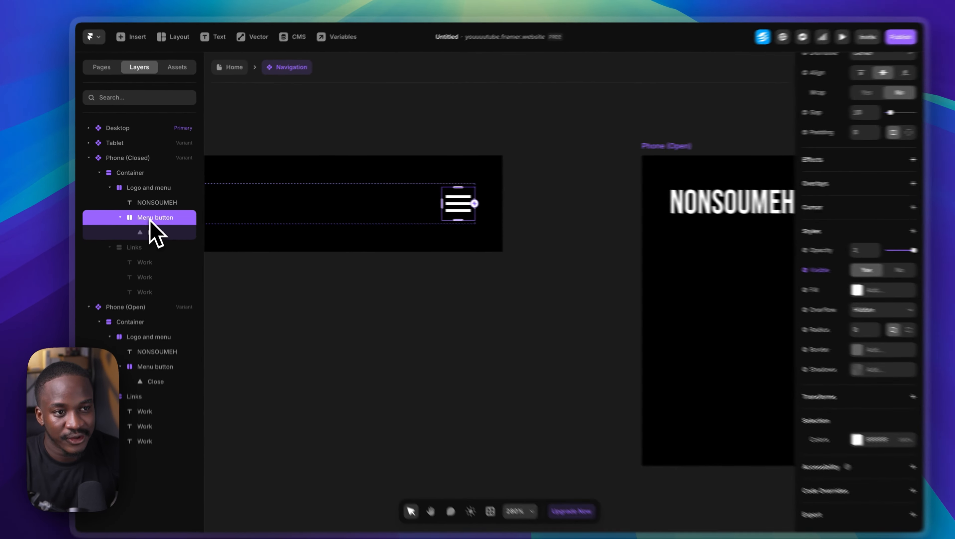
{"action": "scroll", "coordinate": [463, 218], "scroll_direction": "up", "scroll_amount": 3}
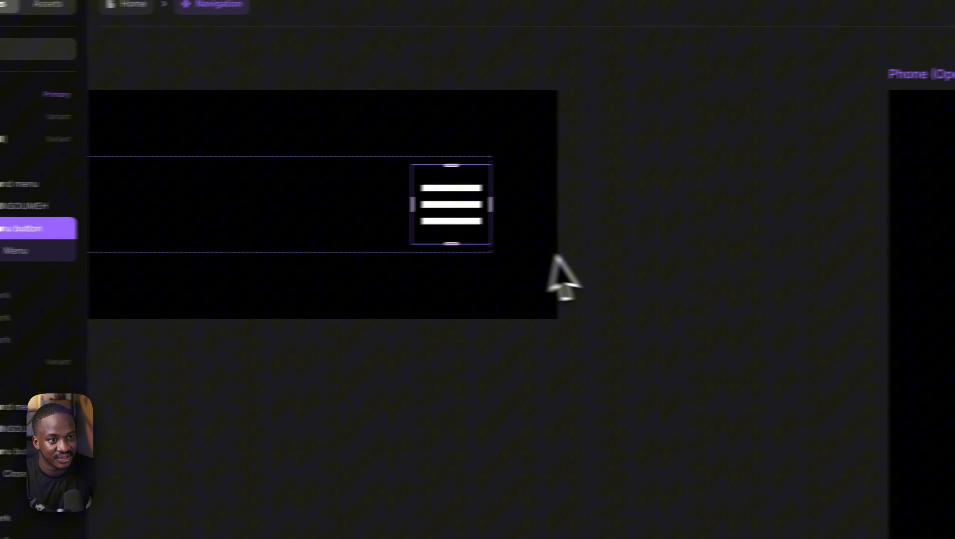
{"action": "scroll", "coordinate": [552, 249], "scroll_direction": "down", "scroll_amount": 3}
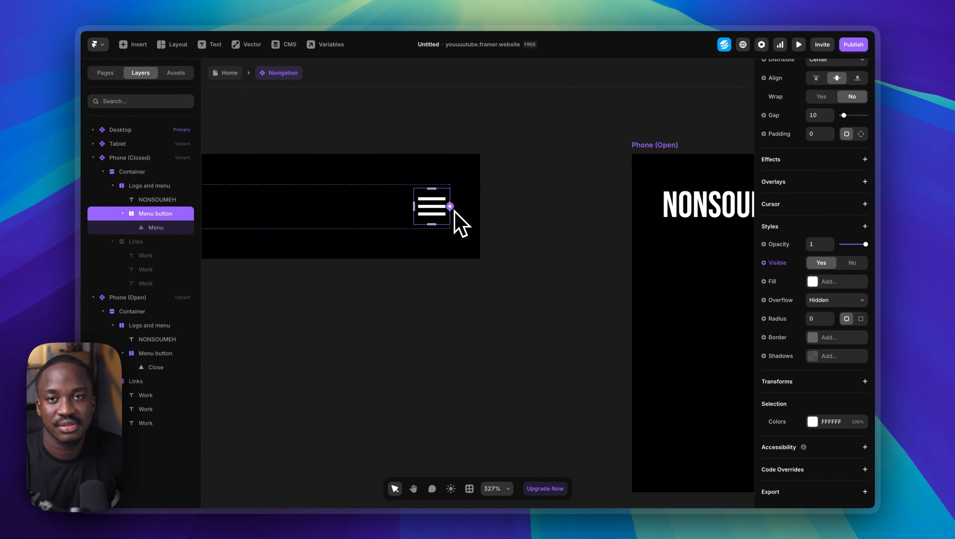
{"action": "left_click_drag", "start_coordinate": [450, 206], "coordinate": [555, 214]}
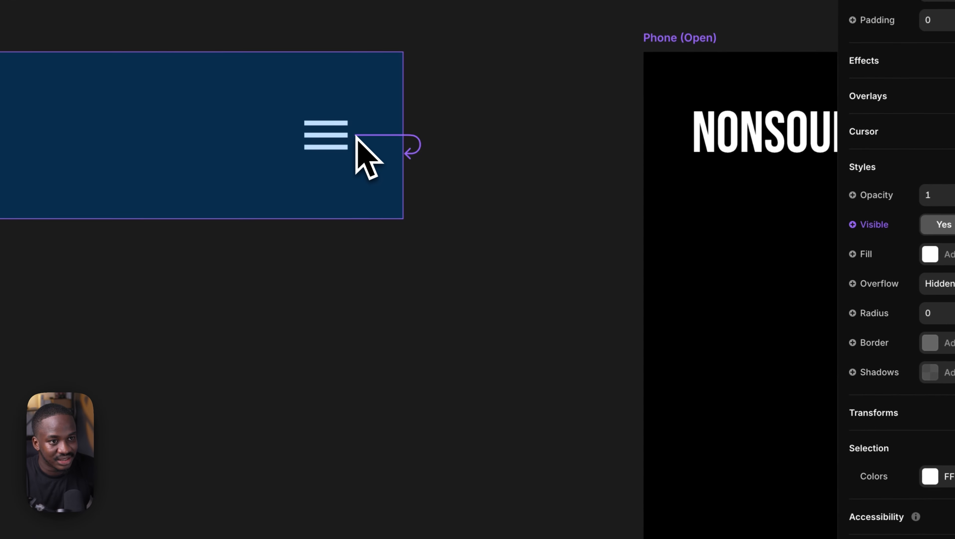
{"action": "left_click_drag", "start_coordinate": [522, 147], "coordinate": [711, 170]}
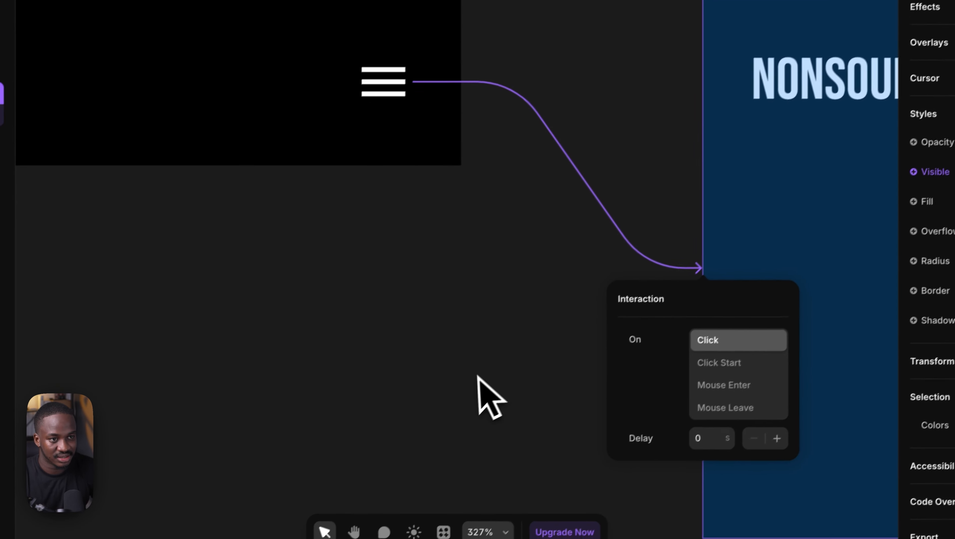
{"action": "left_click", "coordinate": [417, 430]}
- Connect the Phone (Open) variant's Menu button back to the Phone (Closed) variant with a Click interaction and 0 s delay
{"action": "scroll", "coordinate": [416, 429], "scroll_direction": "down", "scroll_amount": 5}
{"action": "scroll", "coordinate": [482, 370], "scroll_direction": "down", "scroll_amount": 2}
{"action": "key", "text": "space"}
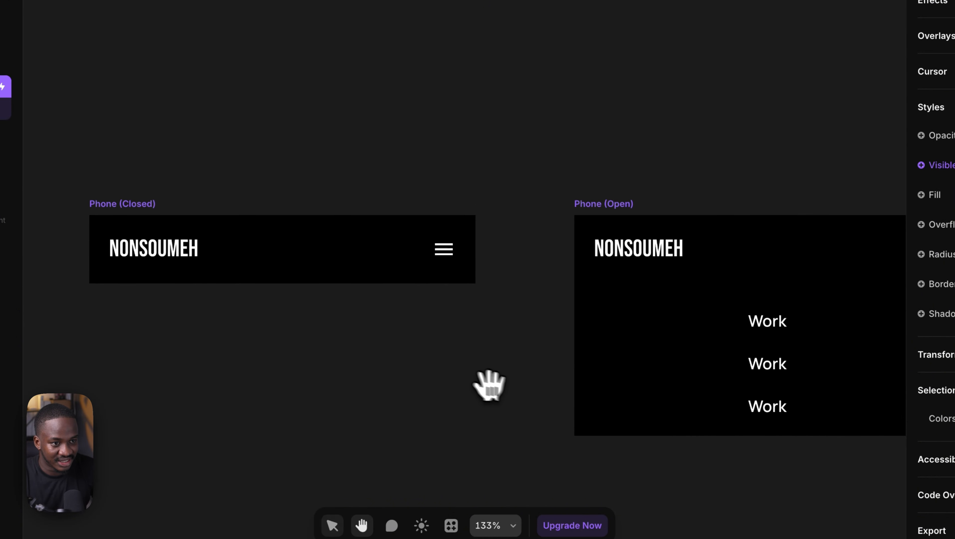
{"action": "left_click_drag", "start_coordinate": [488, 384], "coordinate": [296, 346]}
{"action": "left_click_drag", "start_coordinate": [403, 335], "coordinate": [335, 335]}
{"action": "left_click", "coordinate": [667, 211]}
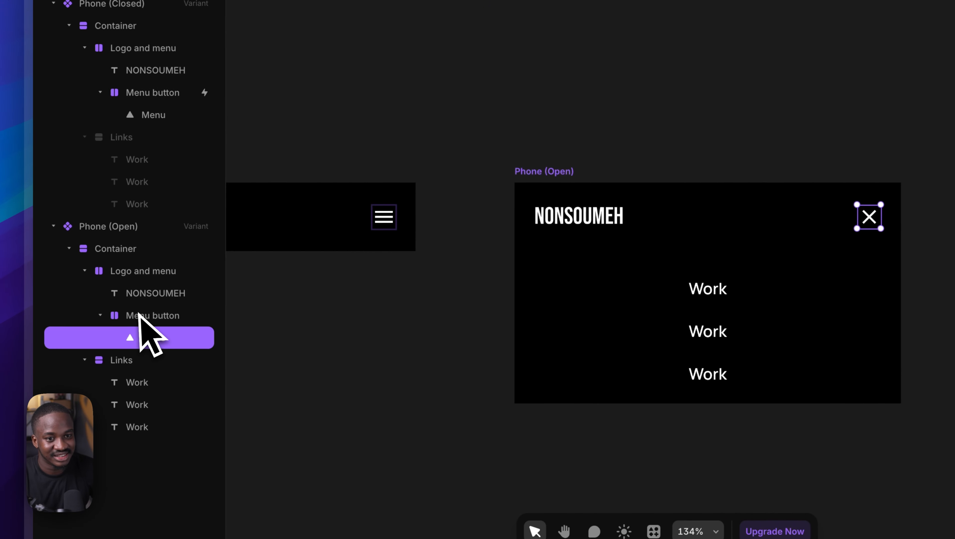
{"action": "left_click", "coordinate": [145, 315]}
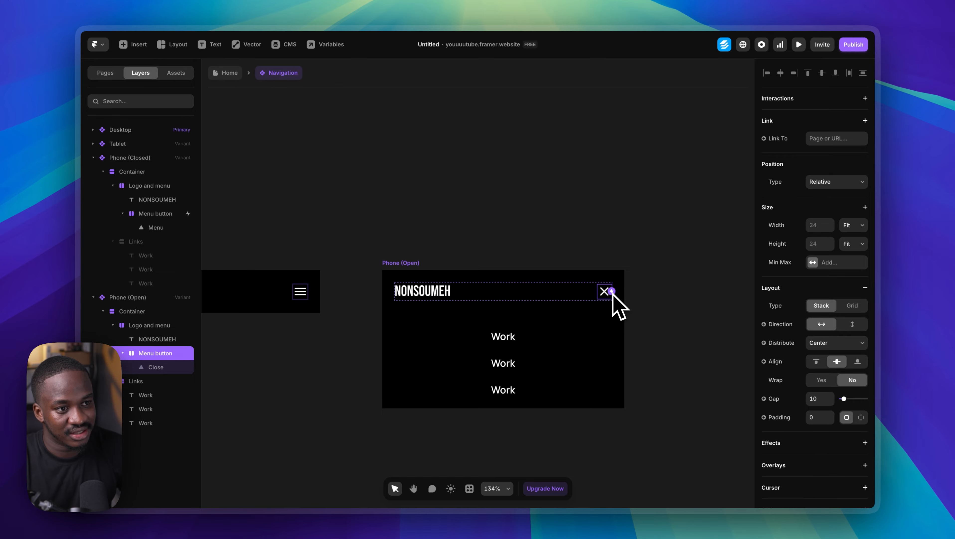
{"action": "left_click_drag", "start_coordinate": [612, 291], "coordinate": [339, 298]}
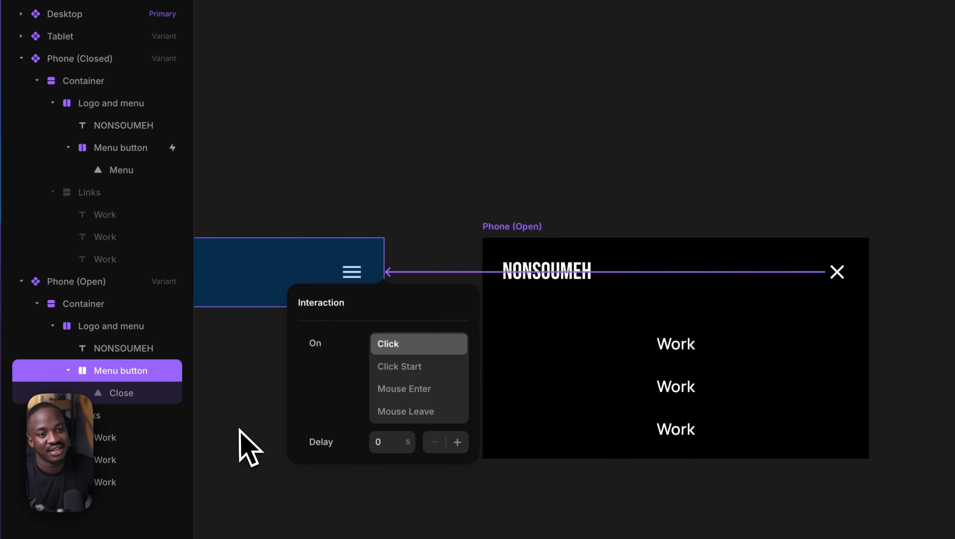
- Open a preview of the Phone (Closed) variant
{"action": "left_click_drag", "start_coordinate": [239, 428], "coordinate": [478, 286]}
{"action": "scroll", "coordinate": [476, 321], "scroll_direction": "down", "scroll_amount": 1}
{"action": "left_click", "coordinate": [341, 123]}
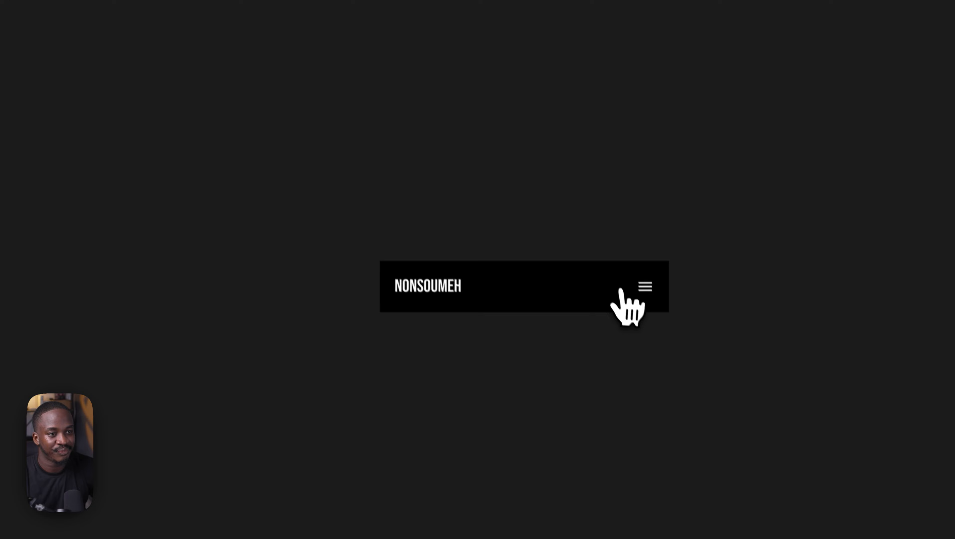
- Toggle the phone menu open and closed in the preview, check its link texts, and leave the preview
{"action": "left_click", "coordinate": [642, 281]}
{"action": "left_click", "coordinate": [639, 217]}
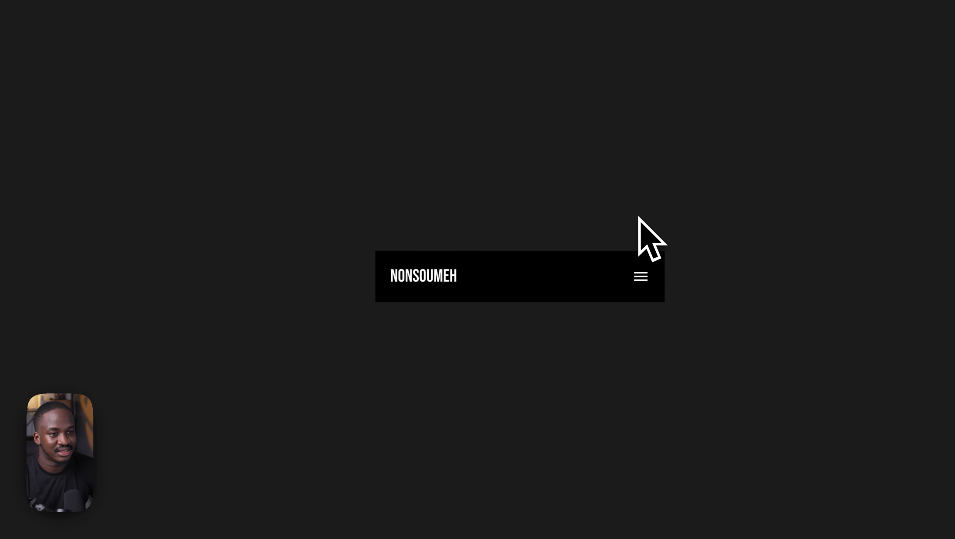
{"action": "left_click", "coordinate": [642, 279]}
{"action": "left_click", "coordinate": [642, 219]}
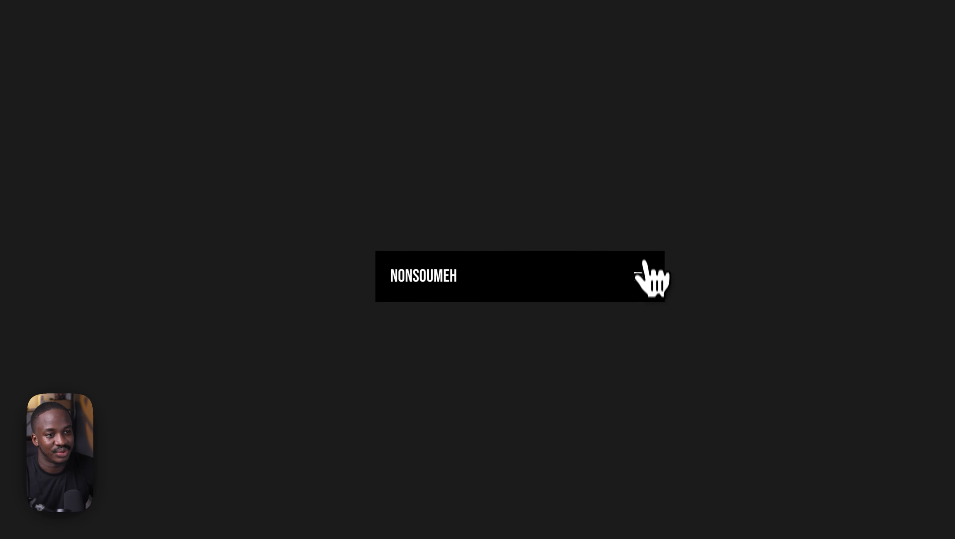
{"action": "left_click", "coordinate": [642, 278]}
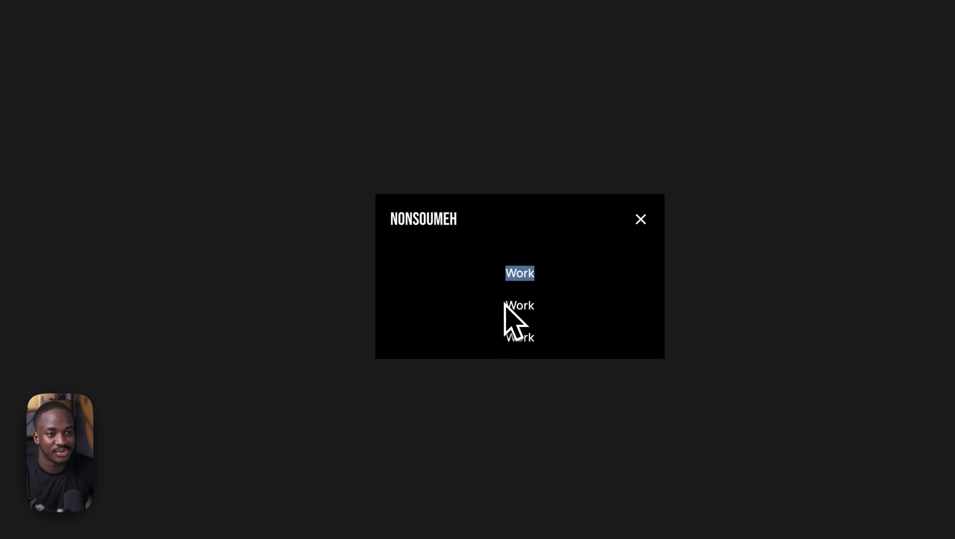
{"action": "double_click", "coordinate": [505, 337]}
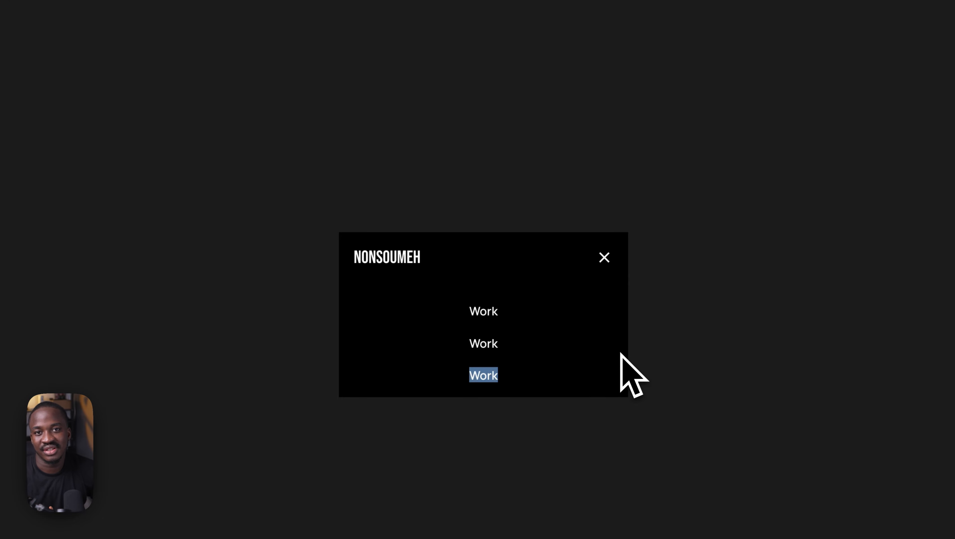
{"action": "left_click", "coordinate": [0, 0]}
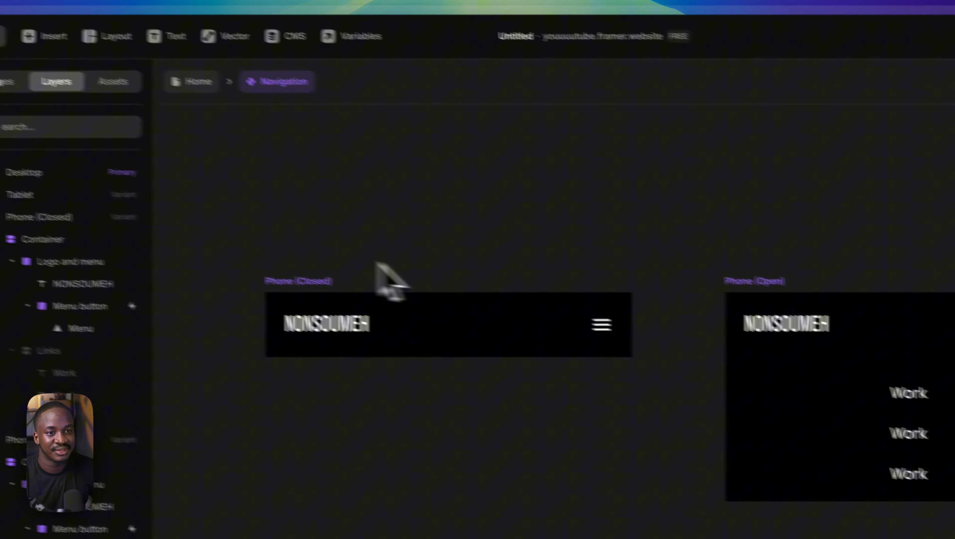
- Rename the second and third links of the Desktop variant to About and Contact
{"action": "left_click_drag", "start_coordinate": [377, 264], "coordinate": [899, 233]}
{"action": "left_click_drag", "start_coordinate": [471, 242], "coordinate": [810, 231]}
{"action": "mouse_move", "coordinate": [505, 236]}
{"action": "left_mouse_down"}
{"action": "mouse_move", "coordinate": [846, 241]}
{"action": "mouse_move", "coordinate": [849, 250]}
{"action": "left_mouse_up"}
{"action": "left_click_drag", "start_coordinate": [417, 203], "coordinate": [635, 211]}
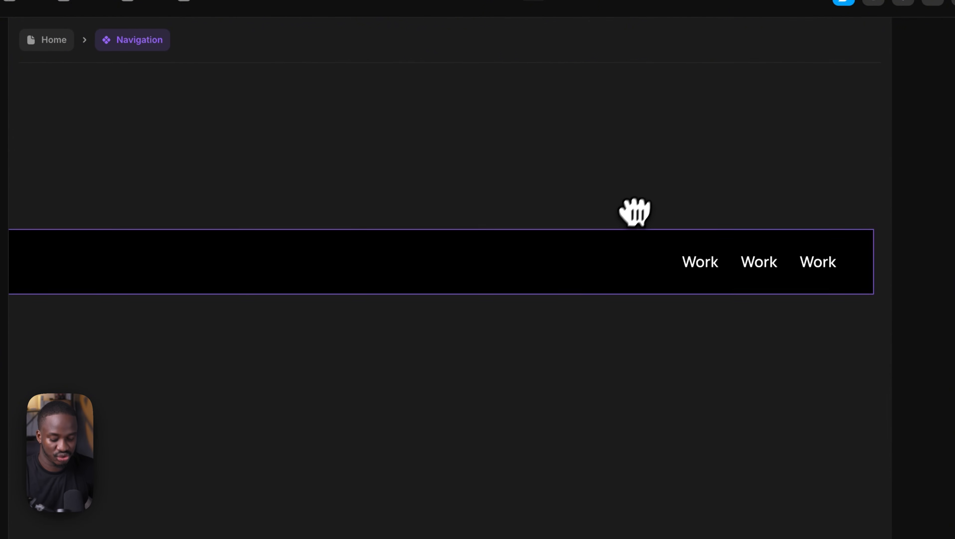
{"action": "scroll", "coordinate": [595, 275], "scroll_direction": "down", "scroll_amount": 3}
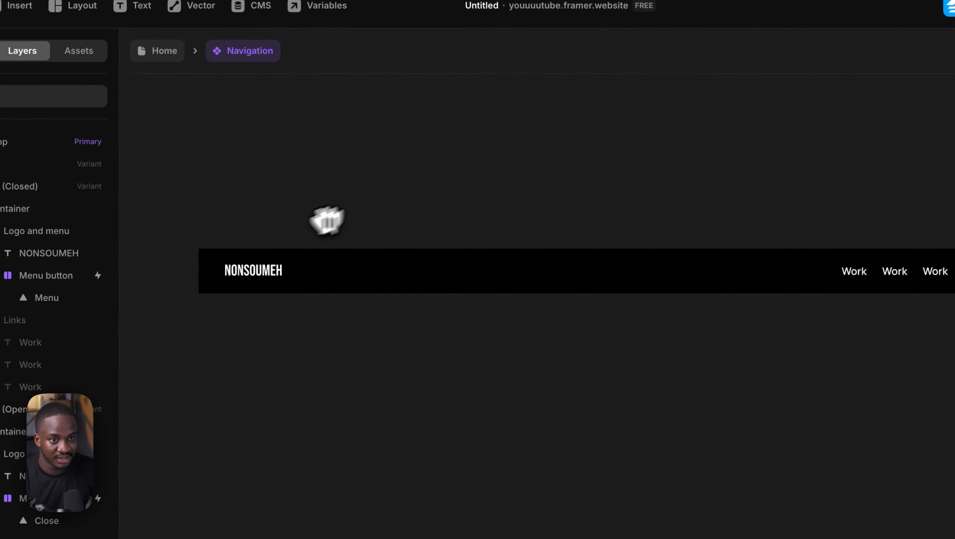
{"action": "left_click_drag", "start_coordinate": [538, 216], "coordinate": [419, 245]}
{"action": "left_click_drag", "start_coordinate": [865, 222], "coordinate": [694, 236]}
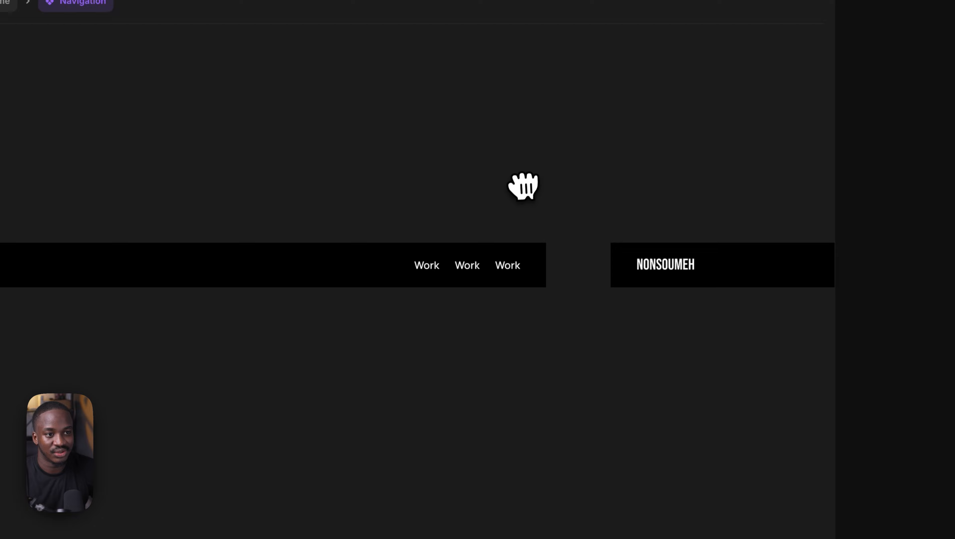
{"action": "left_click_drag", "start_coordinate": [564, 147], "coordinate": [496, 151]}
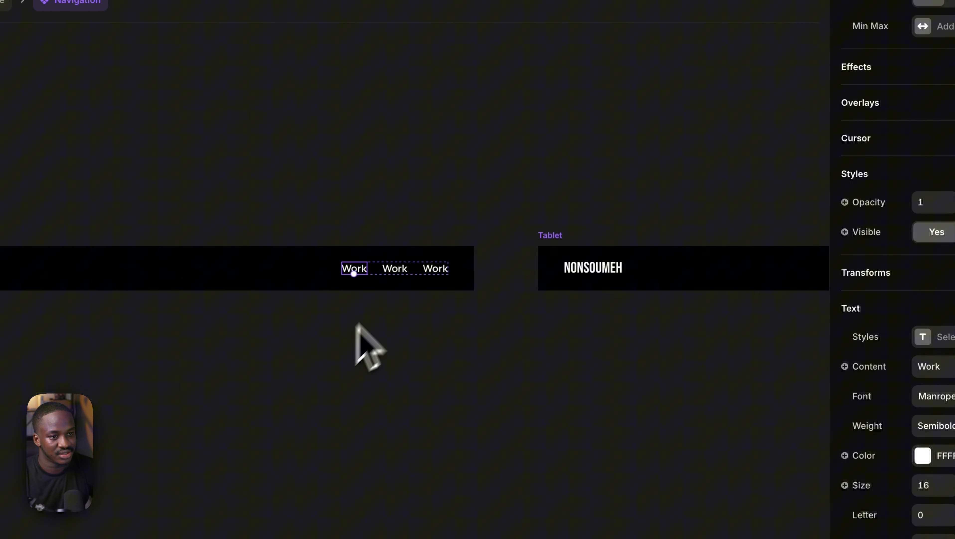
{"action": "left_click", "coordinate": [401, 272]}
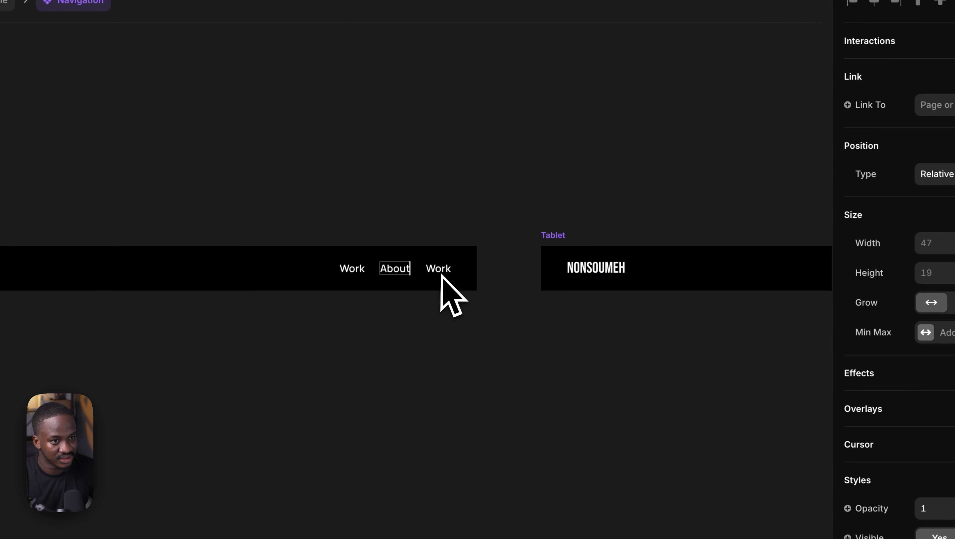
{"action": "type", "text": "Contact"}
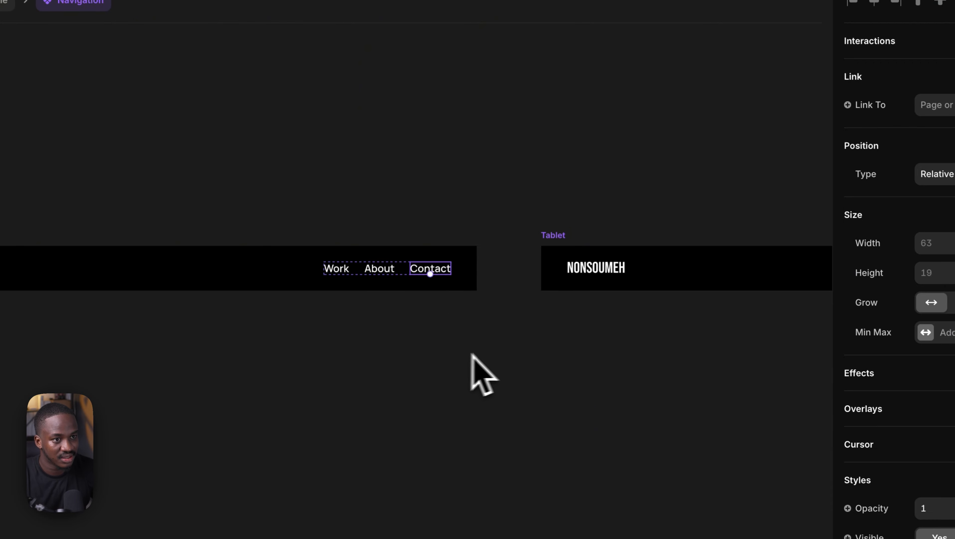
{"action": "left_click", "coordinate": [507, 350]}
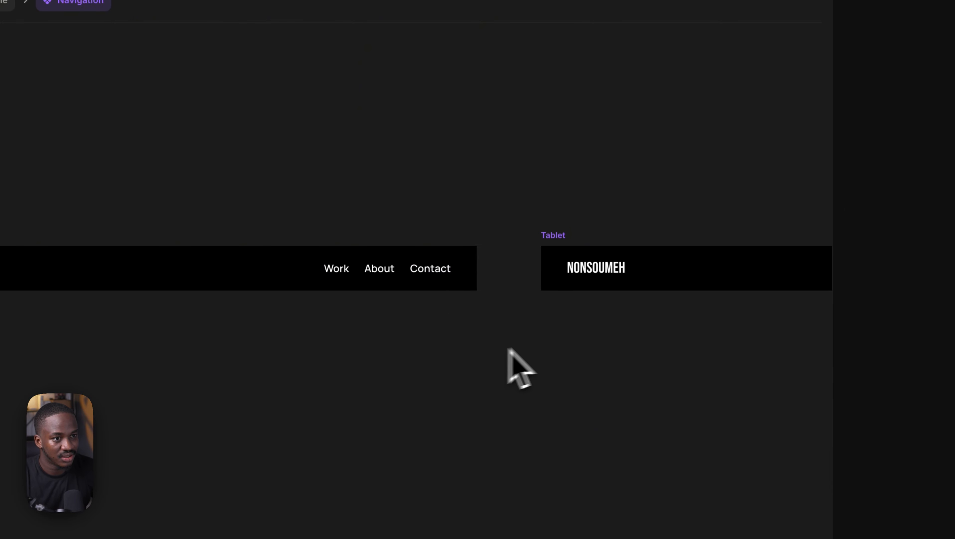
- Examine the link labels across the Tablet, Phone (Closed), Phone (Open) and Desktop variants
{"action": "left_click_drag", "start_coordinate": [565, 335], "coordinate": [371, 335]}
{"action": "left_click_drag", "start_coordinate": [492, 333], "coordinate": [401, 341]}
{"action": "left_click_drag", "start_coordinate": [577, 349], "coordinate": [370, 363]}
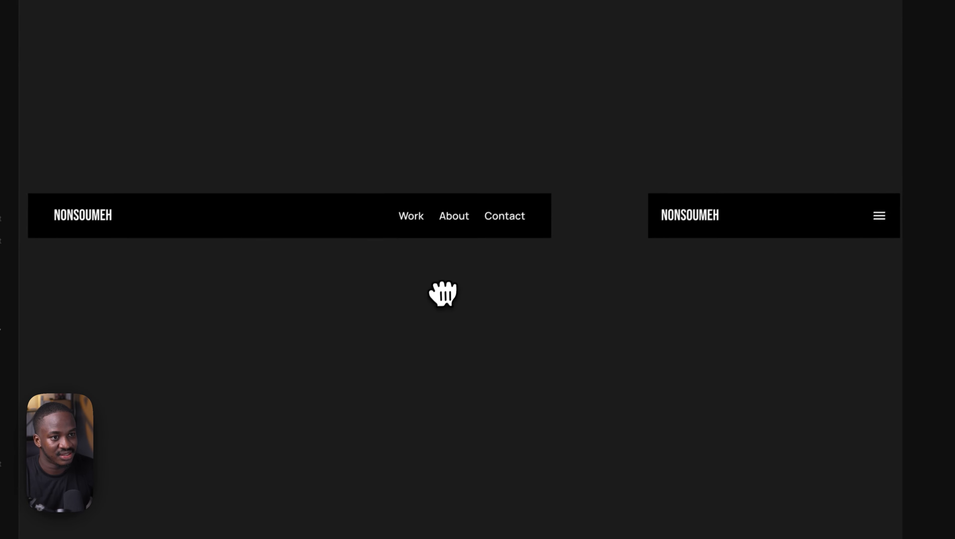
{"action": "left_click_drag", "start_coordinate": [489, 341], "coordinate": [536, 280]}
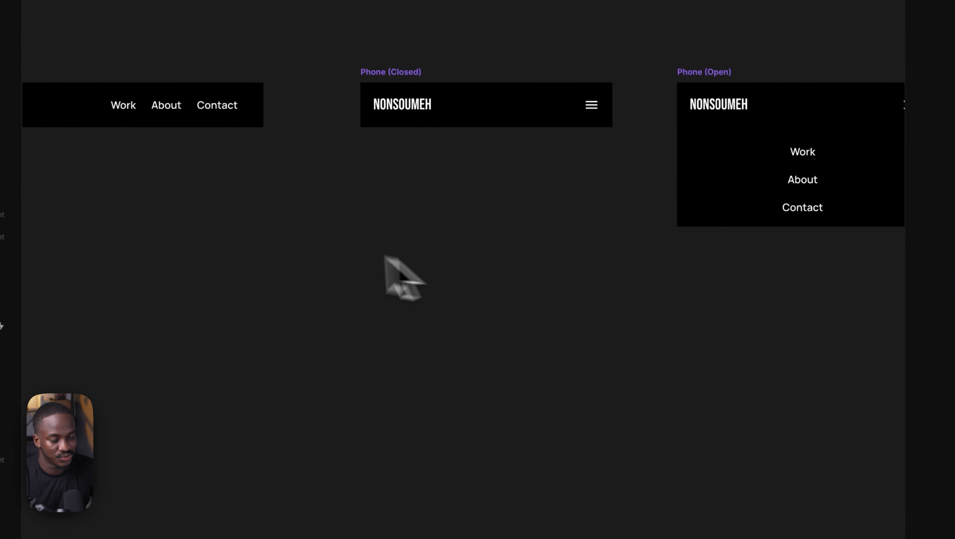
{"action": "left_click_drag", "start_coordinate": [298, 239], "coordinate": [607, 248]}
{"action": "scroll", "coordinate": [577, 271], "scroll_direction": "down", "scroll_amount": 3}
{"action": "scroll", "coordinate": [576, 270], "scroll_direction": "down", "scroll_amount": 1}
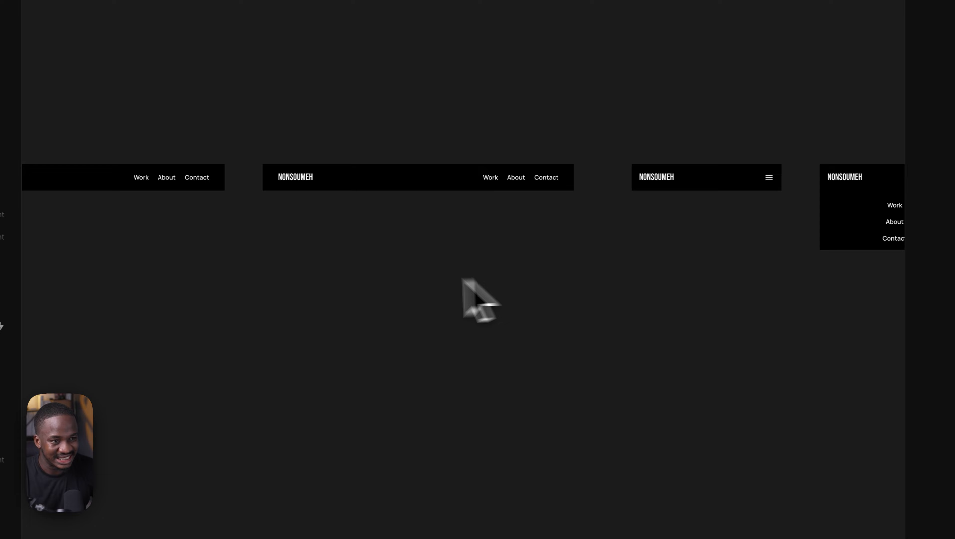
{"action": "left_click_drag", "start_coordinate": [372, 265], "coordinate": [562, 256]}
{"action": "left_click_drag", "start_coordinate": [327, 249], "coordinate": [504, 252]}
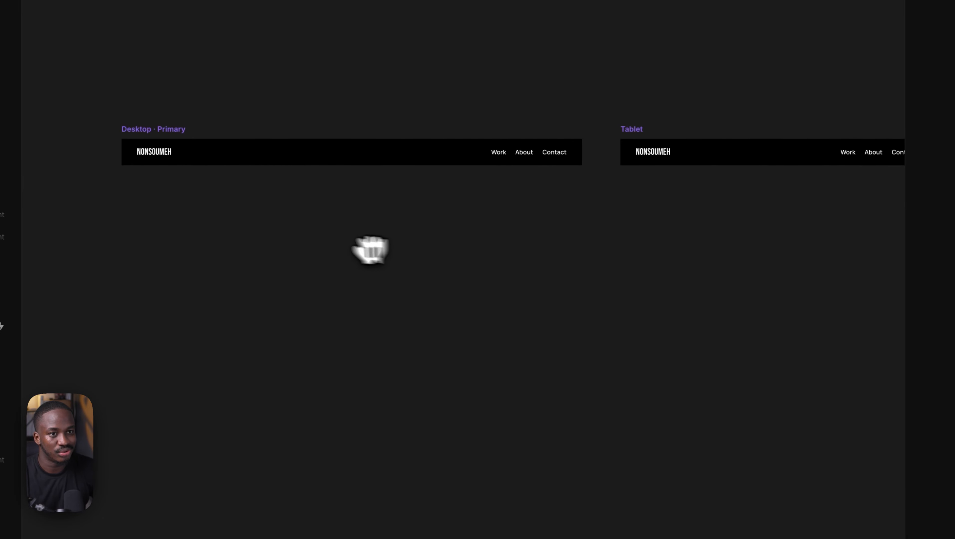
- Leave the Navigation component and return to the Home page, with the component and the Desktop breakpoint in view
{"action": "left_click", "coordinate": [253, 88]}
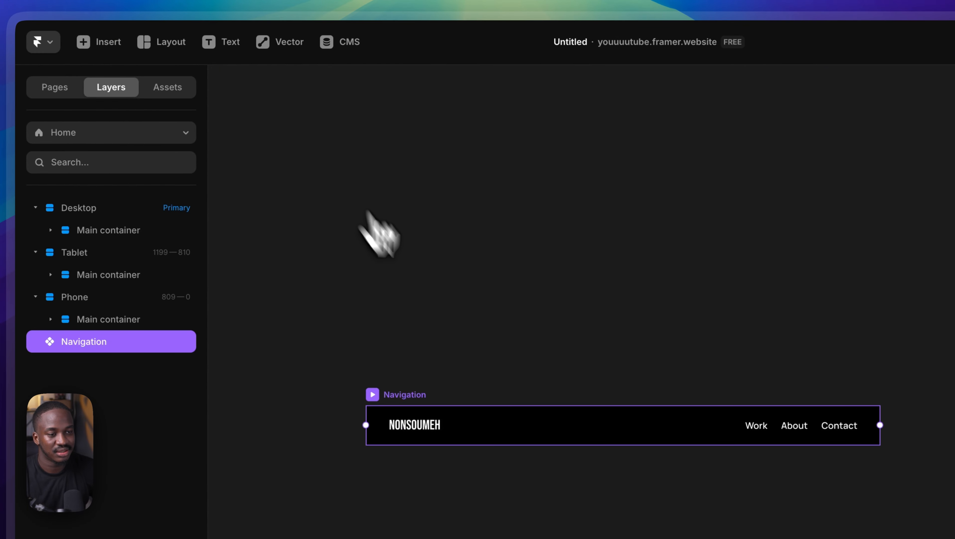
{"action": "scroll", "coordinate": [433, 286], "scroll_direction": "down", "scroll_amount": 3}
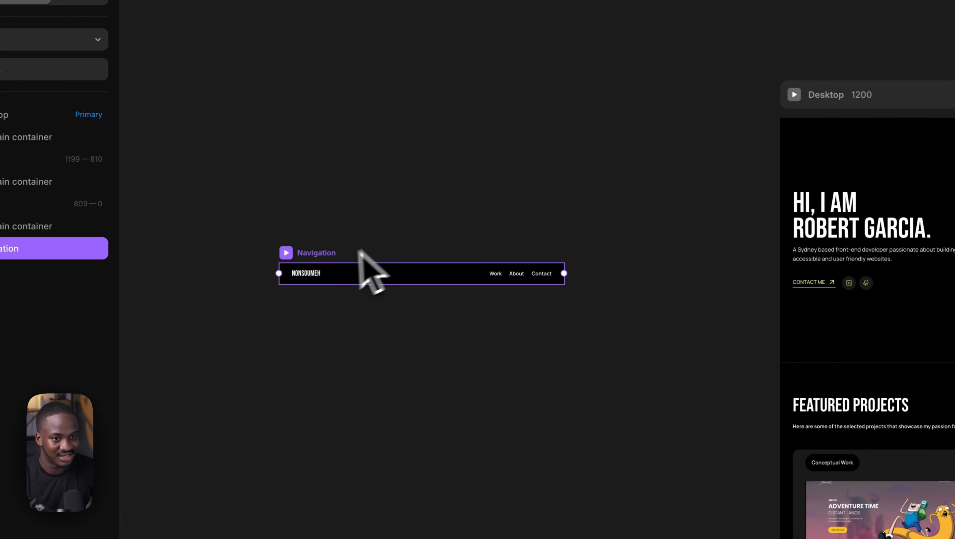
{"action": "left_click_drag", "start_coordinate": [622, 194], "coordinate": [556, 213]}
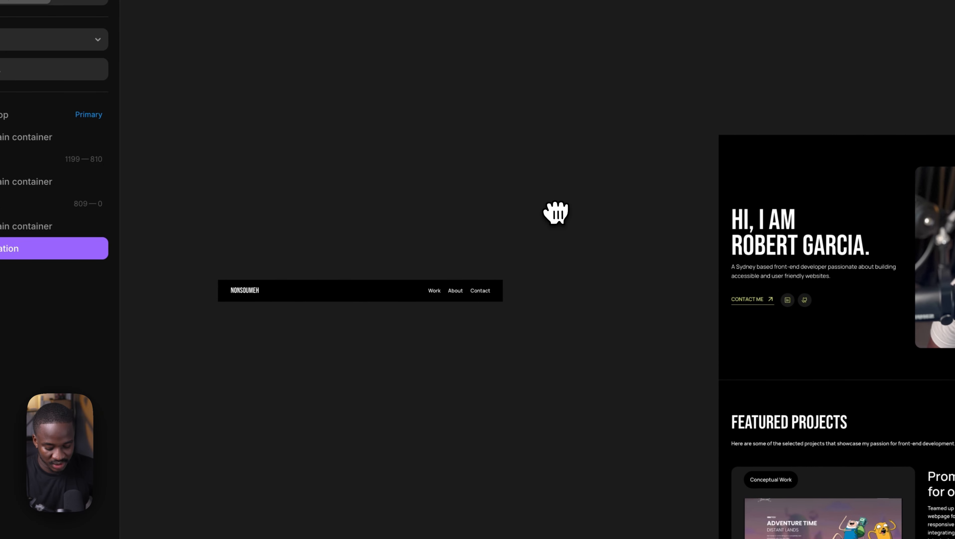
{"action": "left_click_drag", "start_coordinate": [389, 237], "coordinate": [366, 300]}
{"action": "left_click_drag", "start_coordinate": [234, 337], "coordinate": [401, 299]}
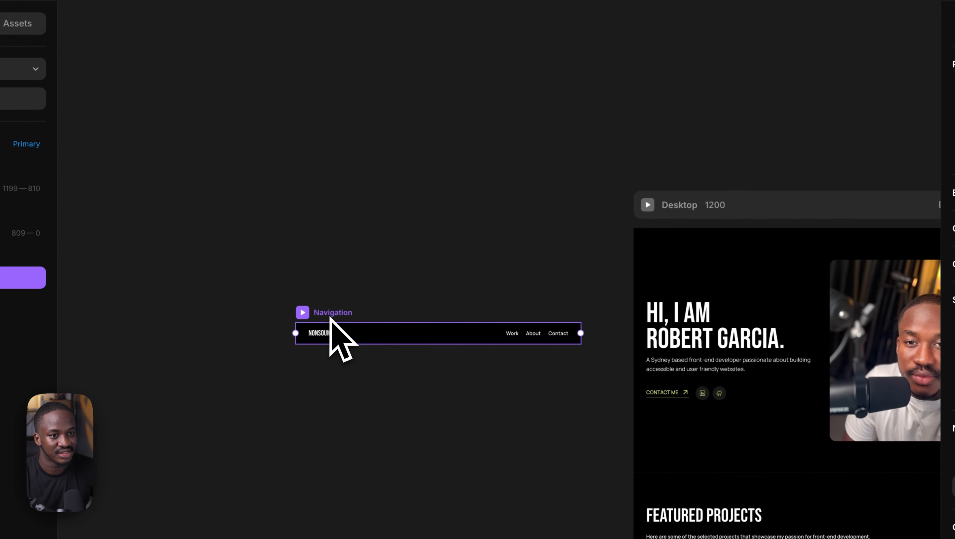
- Nest the Navigation component inside the Desktop breakpoint, above its Main container
{"action": "left_click_drag", "start_coordinate": [334, 327], "coordinate": [607, 215]}
{"action": "left_click_drag", "start_coordinate": [660, 223], "coordinate": [362, 307]}
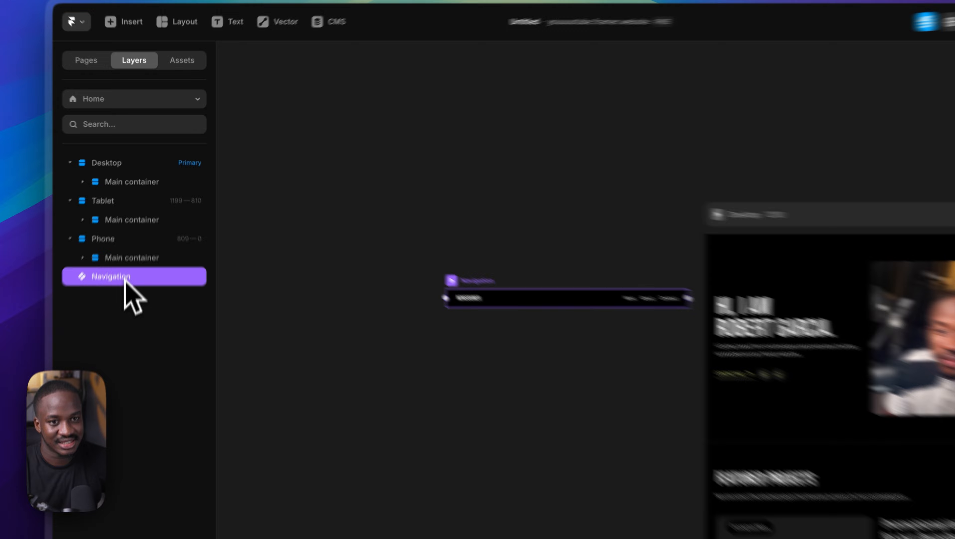
{"action": "left_click_drag", "start_coordinate": [134, 235], "coordinate": [114, 171]}
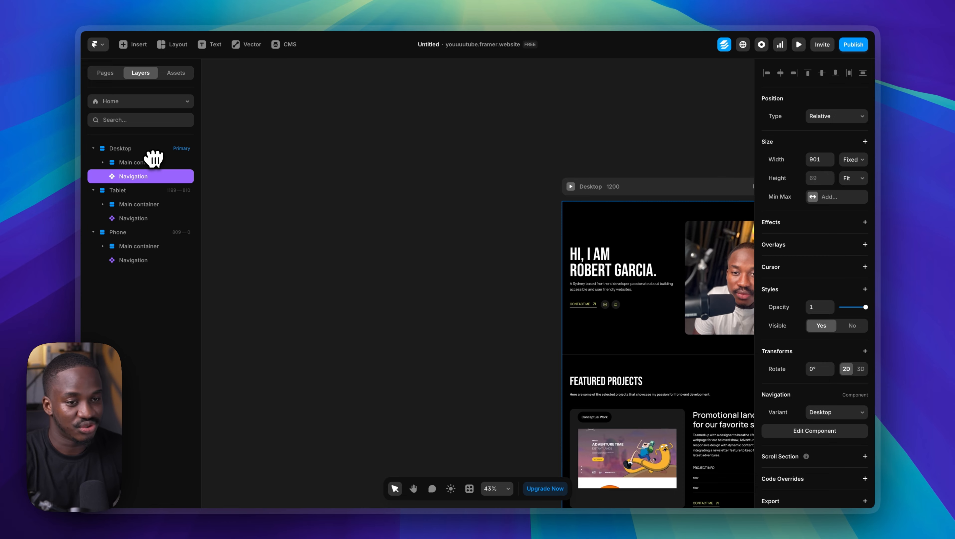
{"action": "left_click_drag", "start_coordinate": [153, 162], "coordinate": [154, 163]}
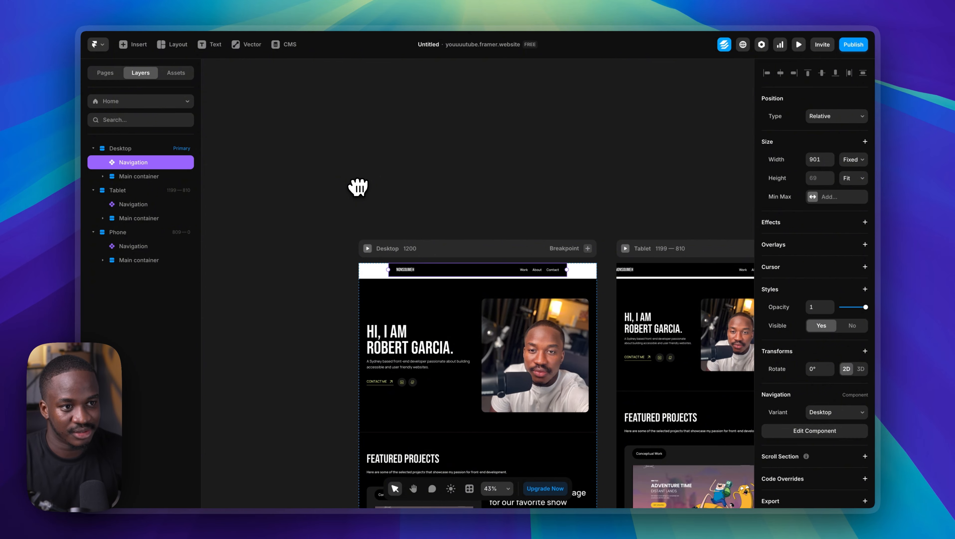
{"action": "scroll", "coordinate": [464, 275], "scroll_direction": "up", "scroll_amount": 5}
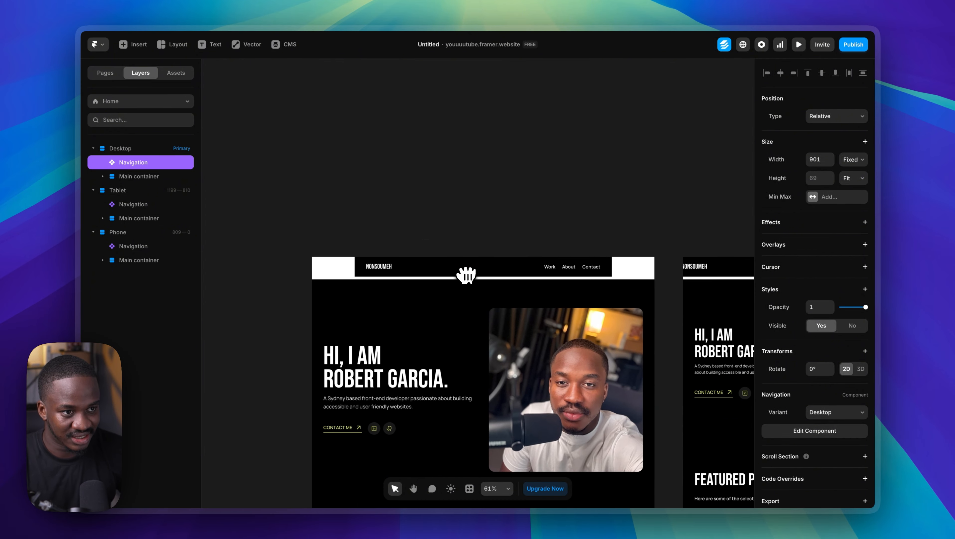
{"action": "scroll", "coordinate": [467, 274], "scroll_direction": "up", "scroll_amount": 3}
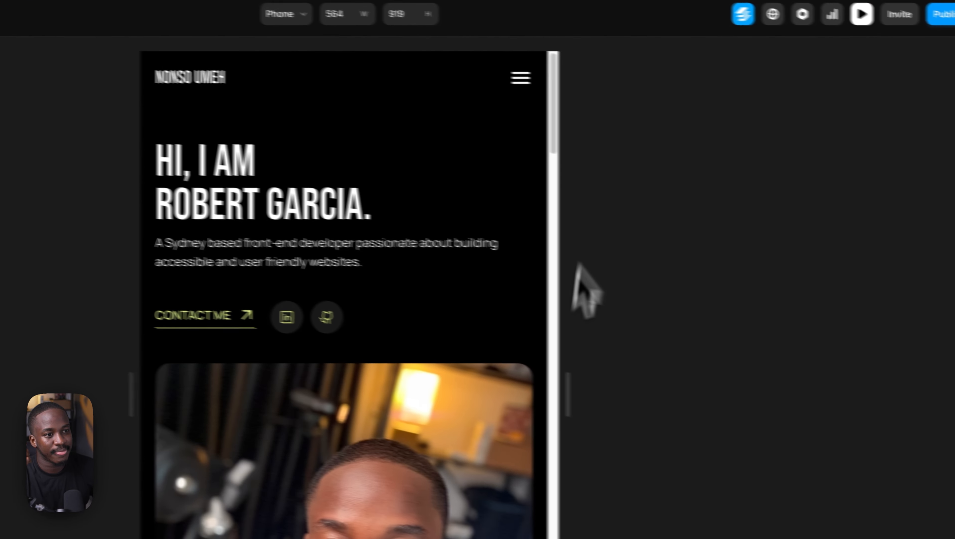
- Widen the page preview from the Phone layout to the Desktop layout, 1624 wide, to examine the navigation
{"action": "left_click_drag", "start_coordinate": [794, 434], "coordinate": [908, 436]}
{"action": "left_click_drag", "start_coordinate": [660, 377], "coordinate": [931, 366]}
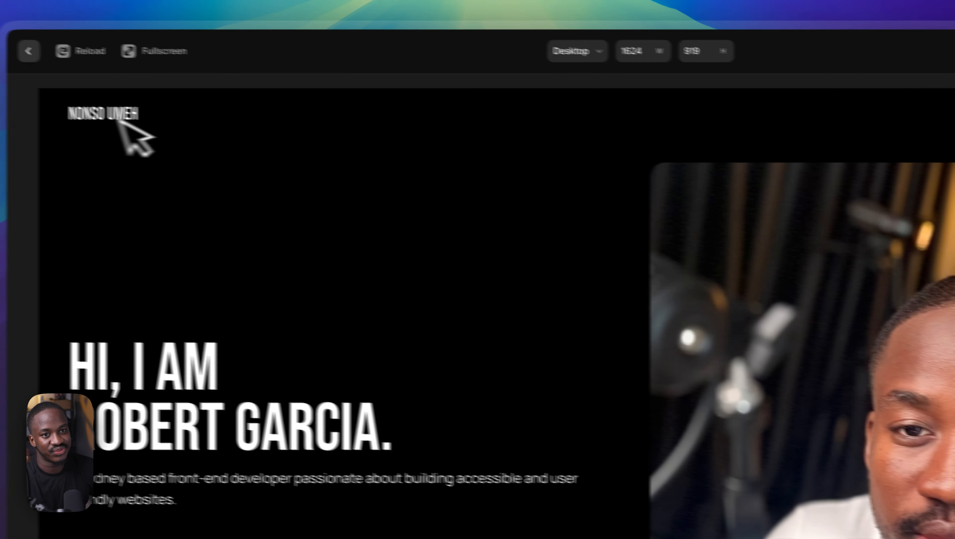
- Examine how the navigation bar behaves while moving through the reference portfolio preview, and return to the working project
{"action": "scroll", "coordinate": [430, 381], "scroll_direction": "down", "scroll_amount": 5}
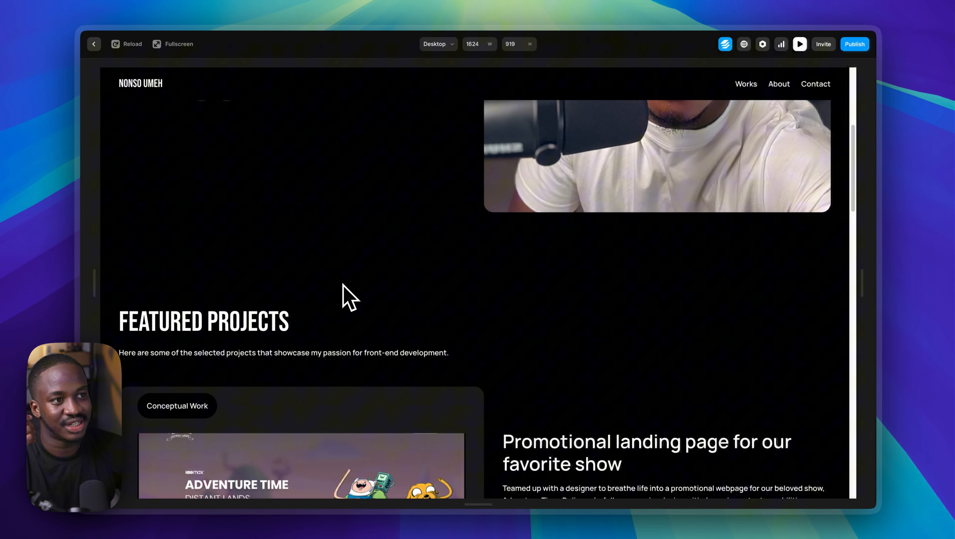
{"action": "scroll", "coordinate": [343, 286], "scroll_direction": "down", "scroll_amount": 10}
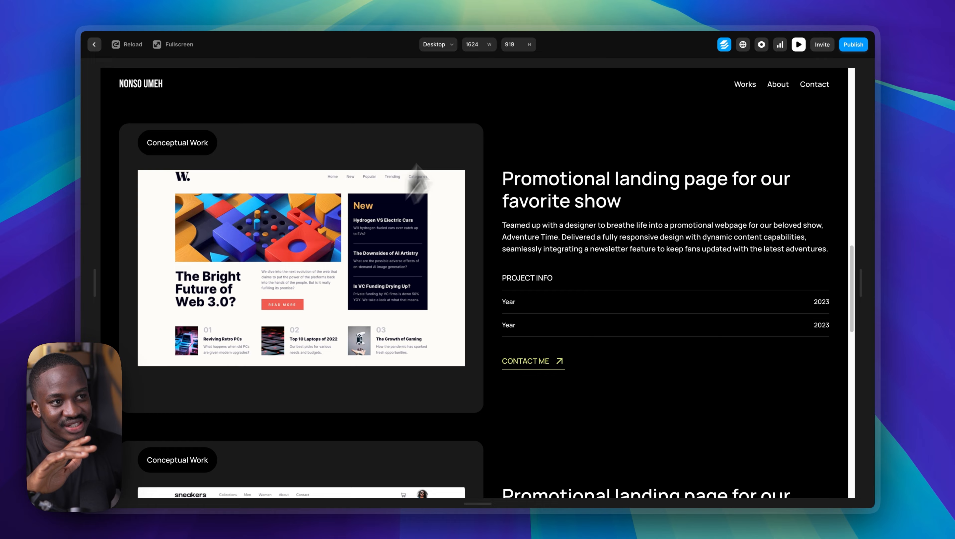
{"action": "scroll", "coordinate": [464, 223], "scroll_direction": "down", "scroll_amount": 15}
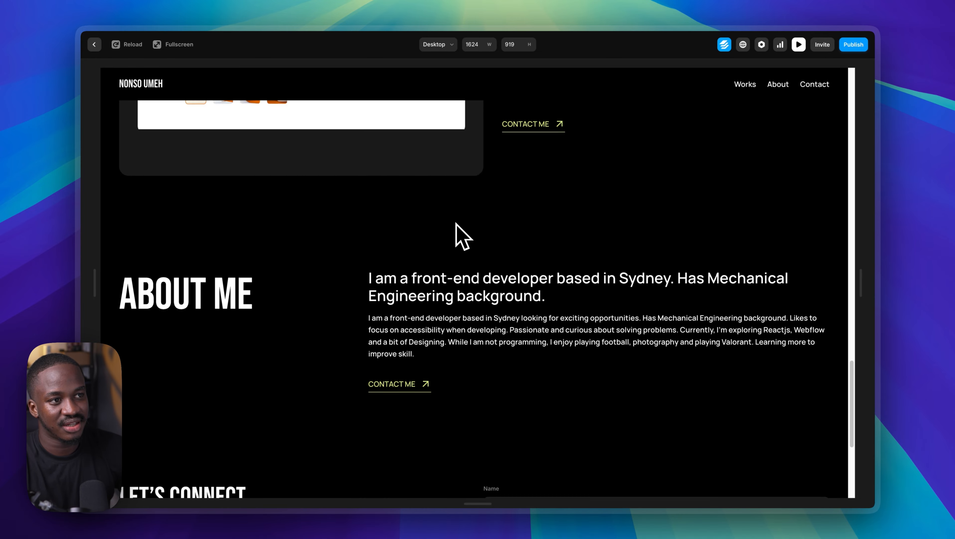
{"action": "scroll", "coordinate": [459, 235], "scroll_direction": "up", "scroll_amount": 20}
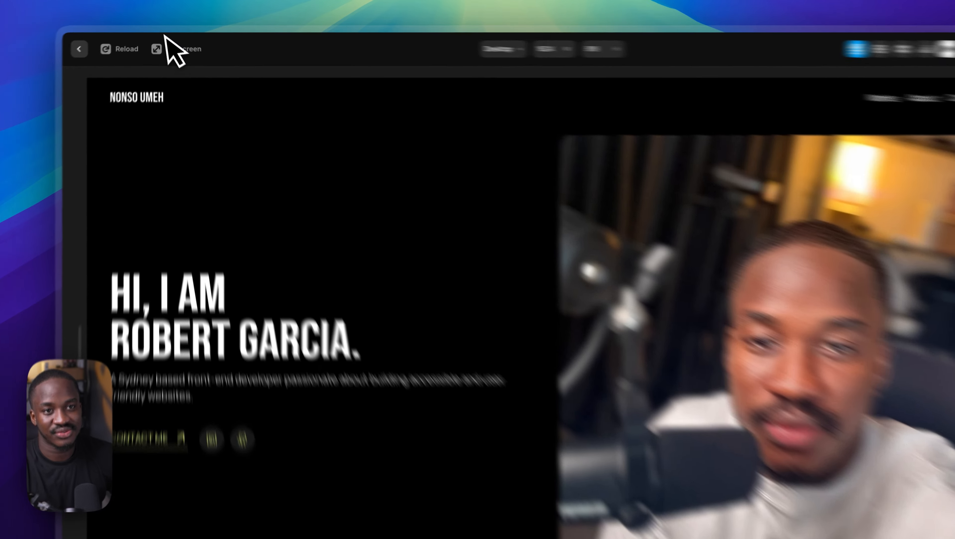
{"action": "left_click", "coordinate": [168, 31]}
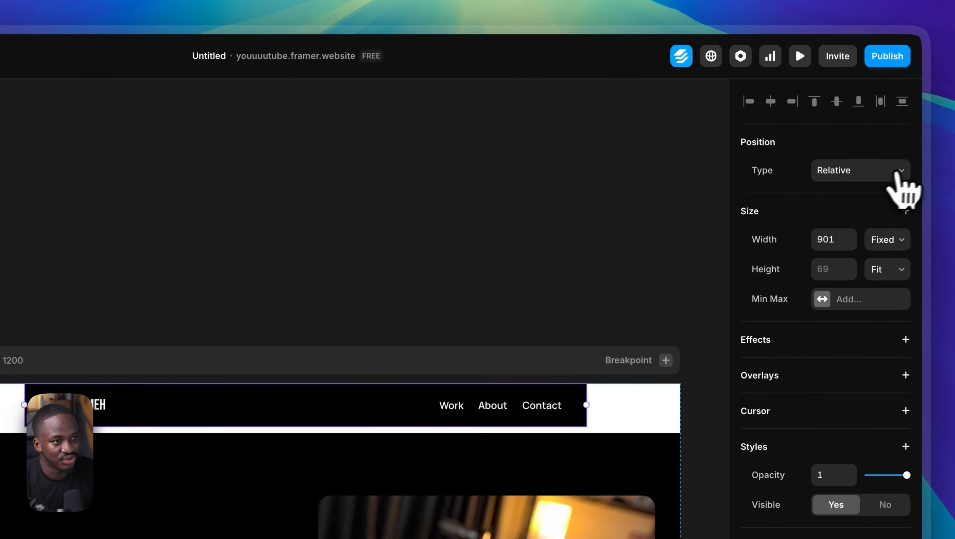
- Set the desktop navigation's position type to Fixed, with left and right offsets of 0
{"action": "left_click", "coordinate": [850, 175]}
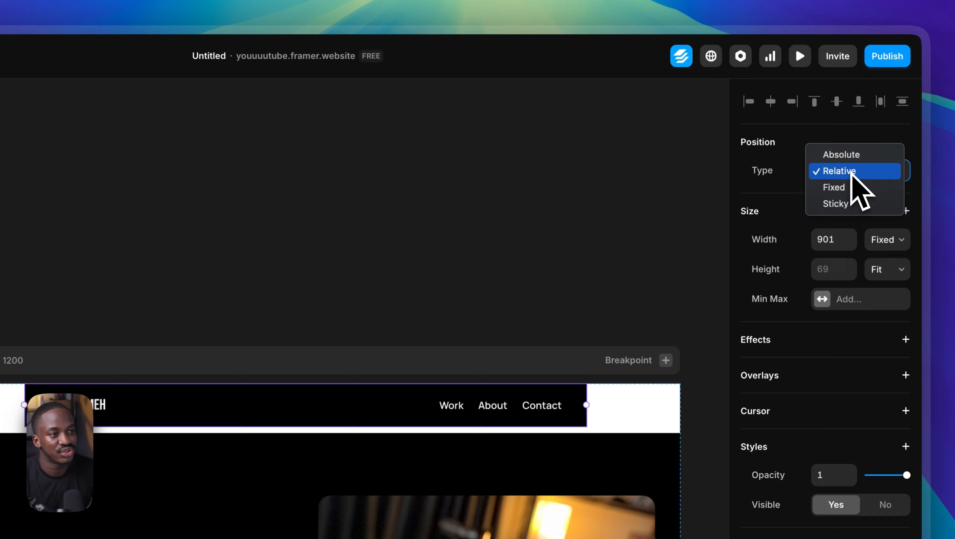
{"action": "left_click", "coordinate": [851, 187]}
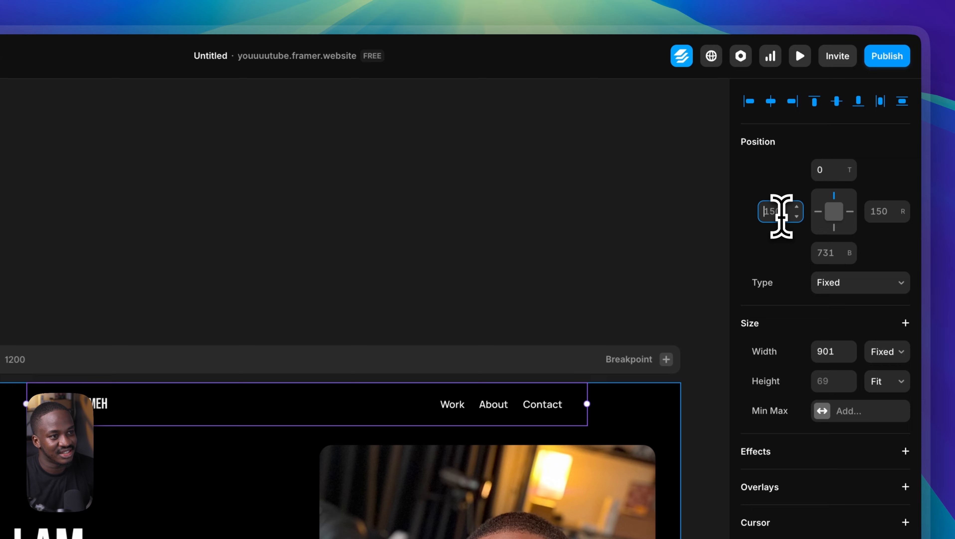
{"action": "left_click", "coordinate": [787, 146]}
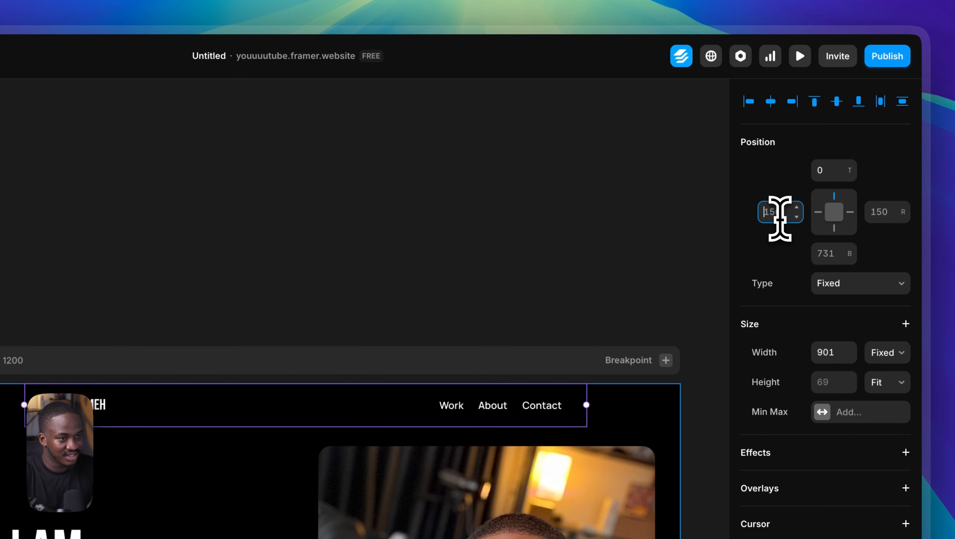
{"action": "type", "text": "0"}
{"action": "key", "text": "Return"}
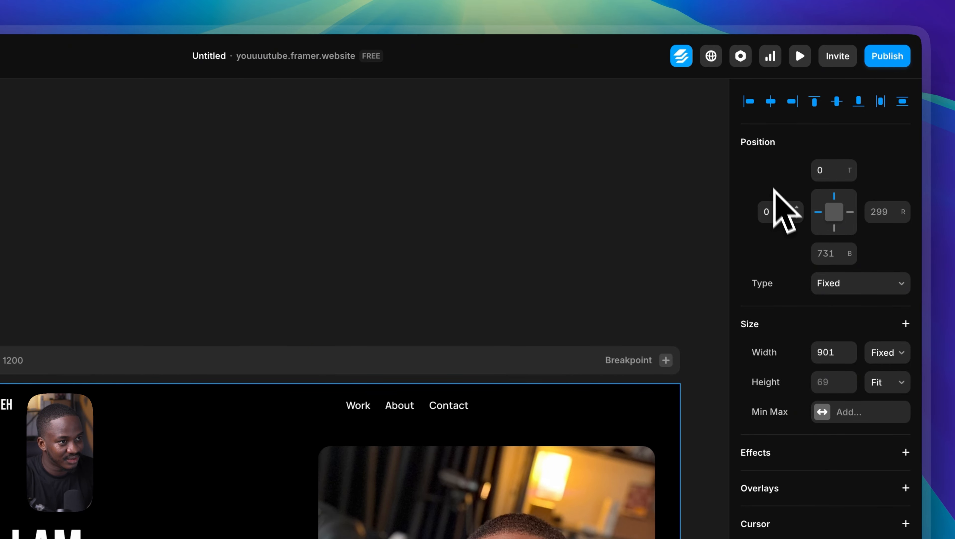
{"action": "left_click", "coordinate": [885, 211]}
{"action": "type", "text": "0"}
{"action": "key", "text": "Return"}
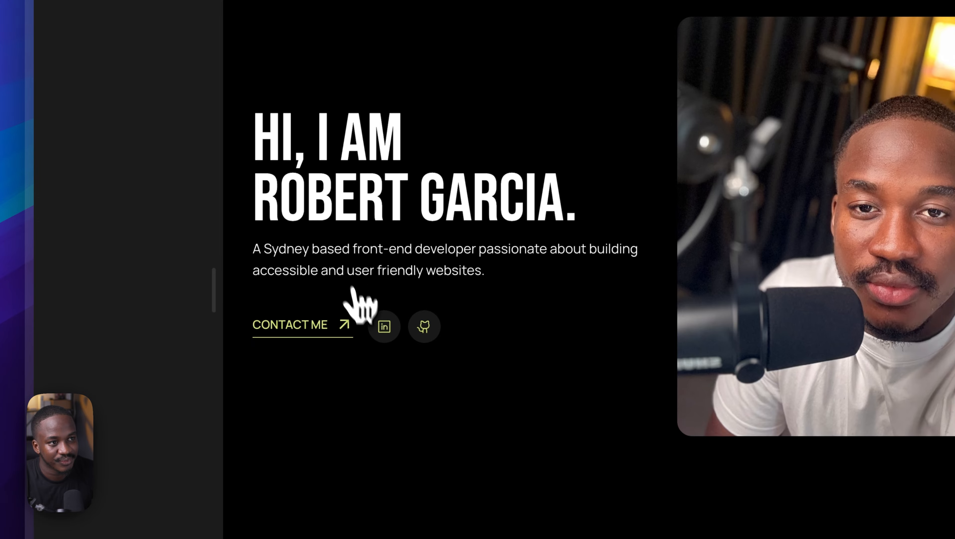
- Preview the page and check how the fixed navigation layers over the Conceptual Work labels, and return to the canvas
{"action": "scroll", "coordinate": [359, 301], "scroll_direction": "down", "scroll_amount": 15}
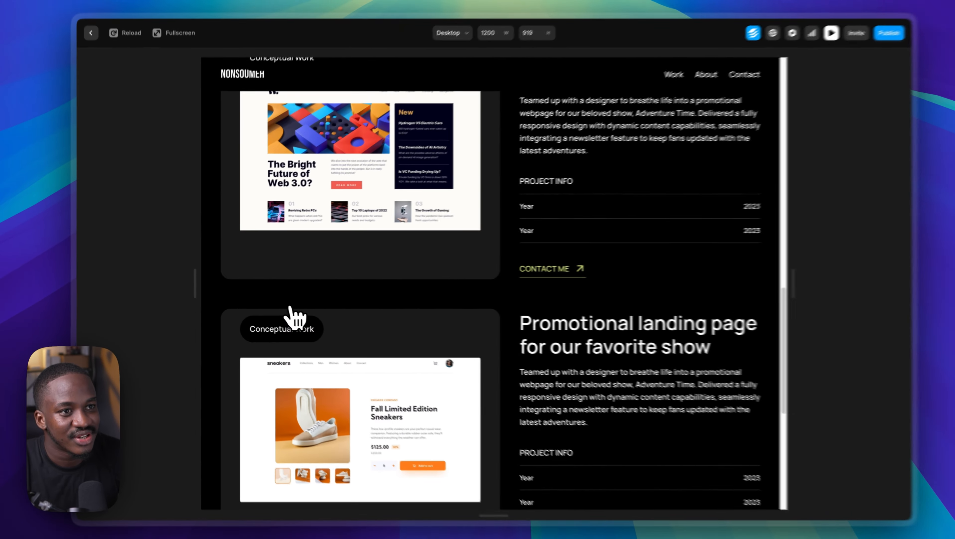
{"action": "scroll", "coordinate": [290, 315], "scroll_direction": "down", "scroll_amount": 5}
{"action": "scroll", "coordinate": [289, 319], "scroll_direction": "up", "scroll_amount": 5}
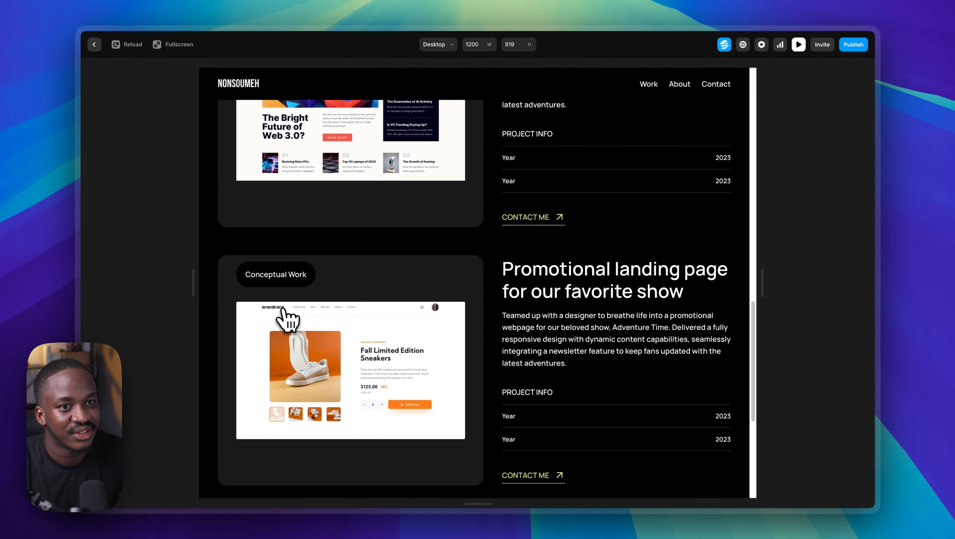
{"action": "scroll", "coordinate": [288, 318], "scroll_direction": "up", "scroll_amount": 3}
{"action": "scroll", "coordinate": [288, 319], "scroll_direction": "down", "scroll_amount": 2}
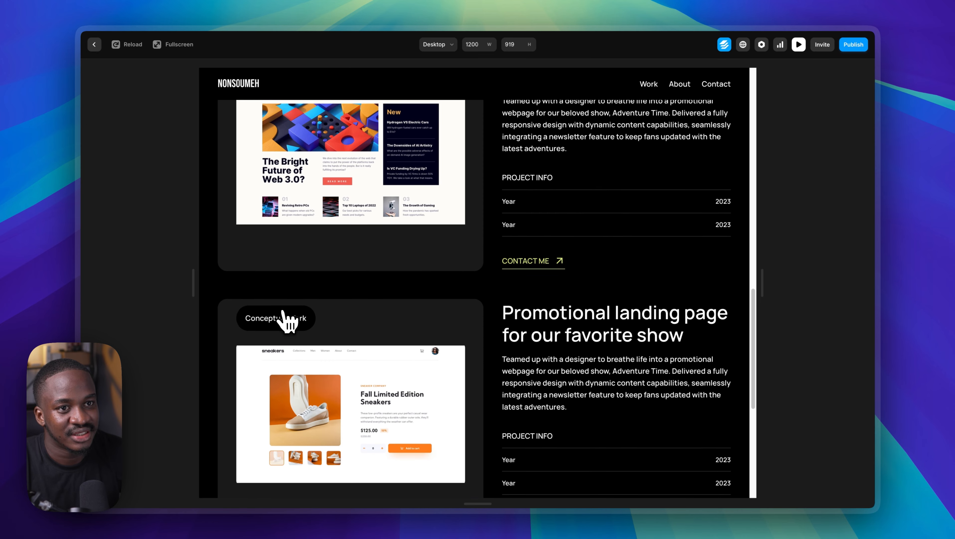
{"action": "scroll", "coordinate": [288, 318], "scroll_direction": "up", "scroll_amount": 1}
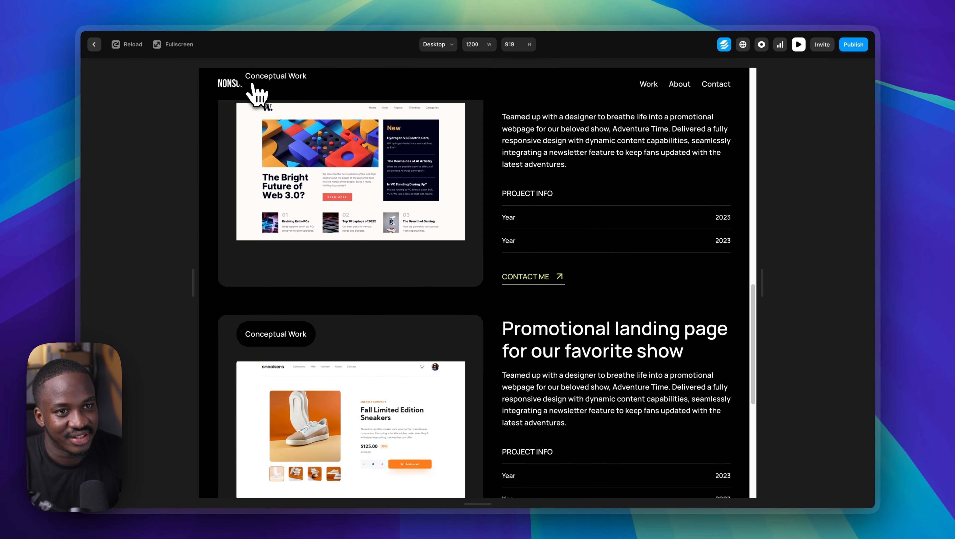
{"action": "scroll", "coordinate": [262, 121], "scroll_direction": "up", "scroll_amount": 2}
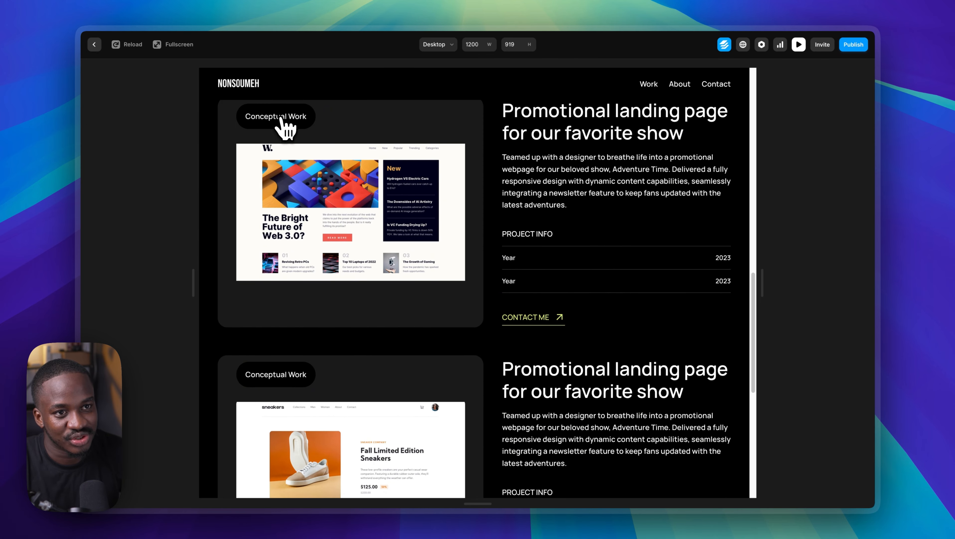
{"action": "scroll", "coordinate": [304, 151], "scroll_direction": "down", "scroll_amount": 2}
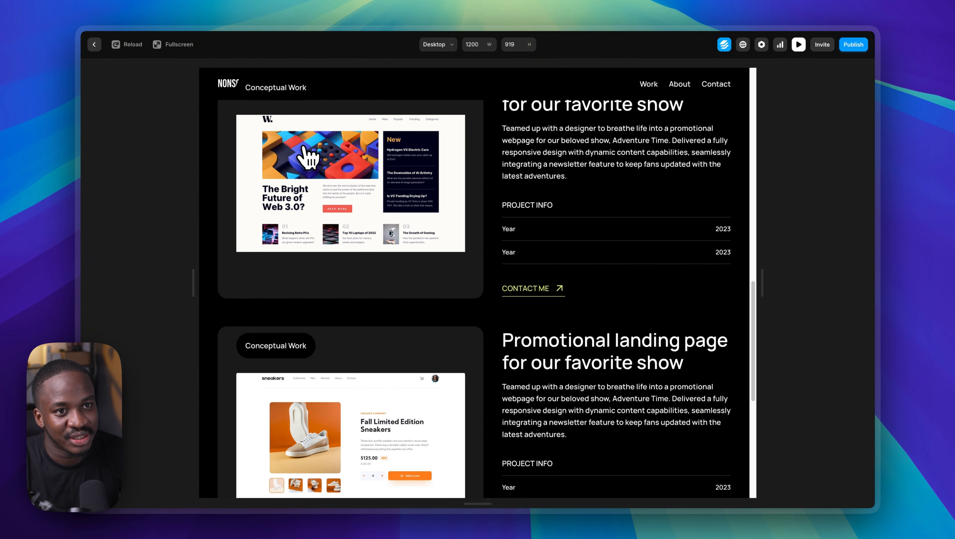
{"action": "scroll", "coordinate": [320, 188], "scroll_direction": "up", "scroll_amount": 10}
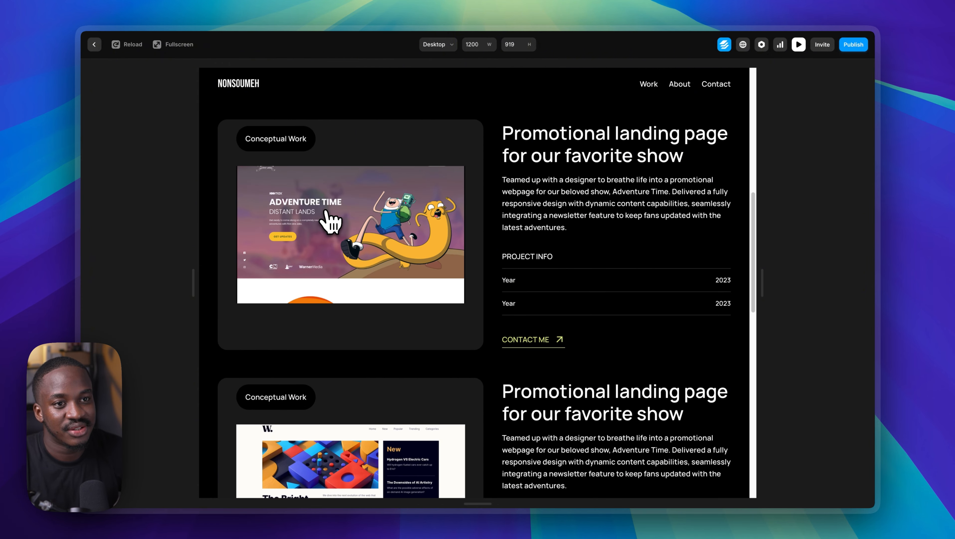
{"action": "scroll", "coordinate": [331, 222], "scroll_direction": "up", "scroll_amount": 5}
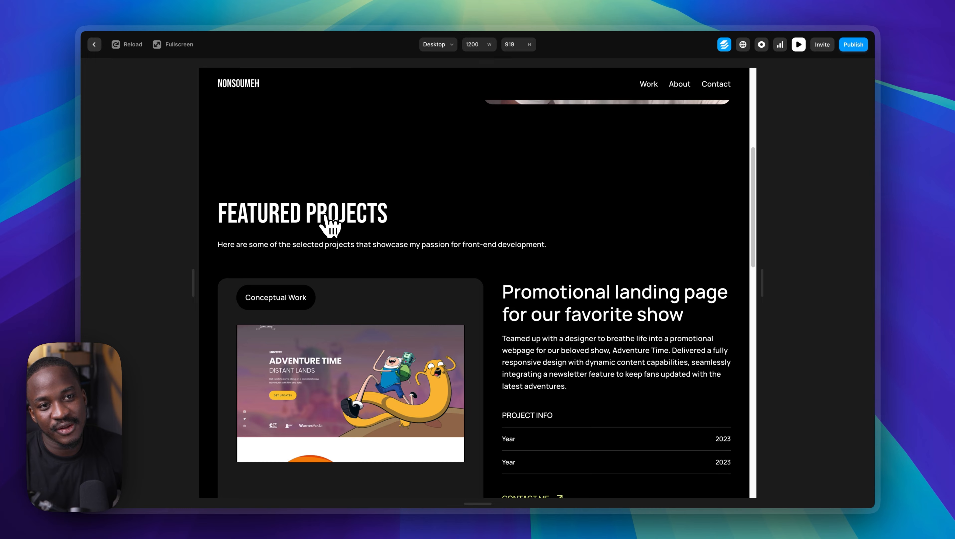
{"action": "scroll", "coordinate": [327, 218], "scroll_direction": "up", "scroll_amount": 1}
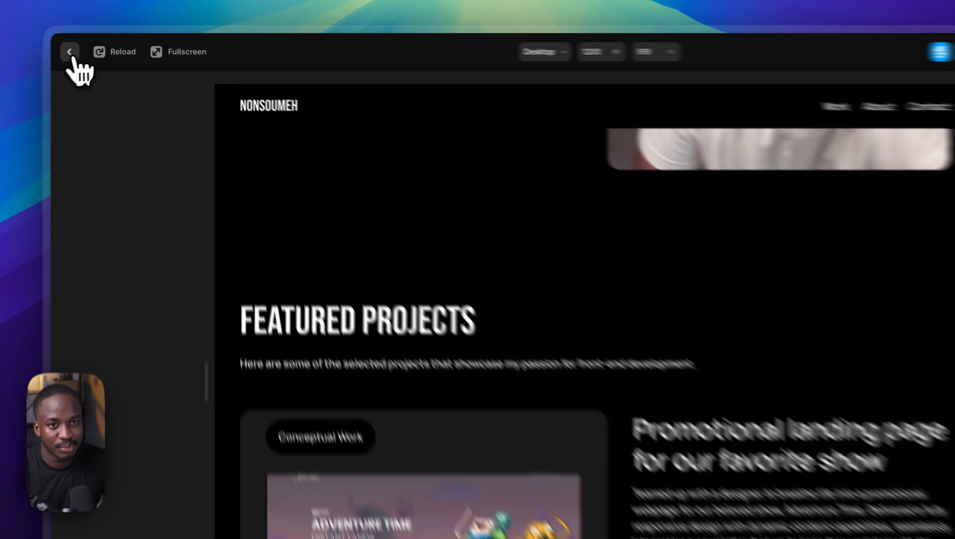
{"action": "left_click", "coordinate": [95, 44]}
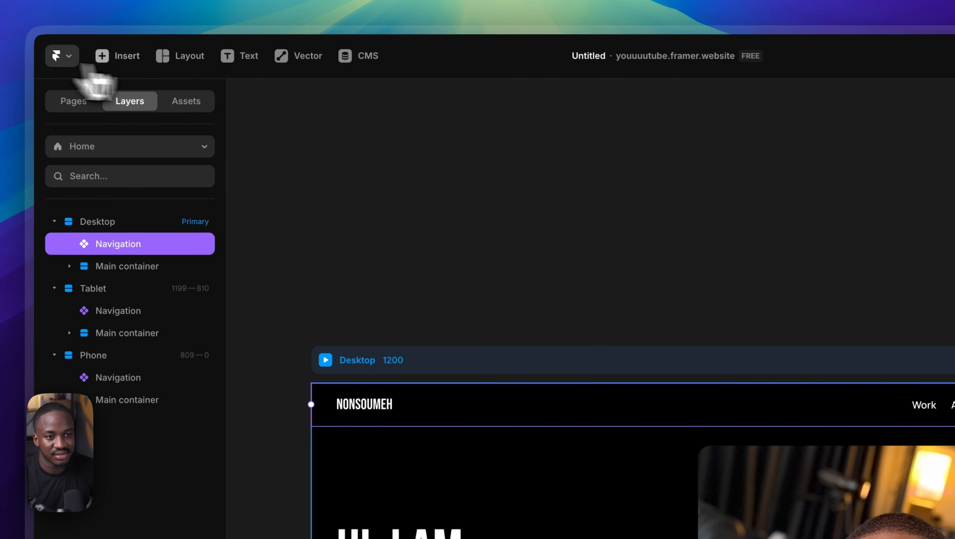
- Raise the desktop navigation's Z index to 10
{"action": "scroll", "coordinate": [475, 317], "scroll_direction": "down", "scroll_amount": 5}
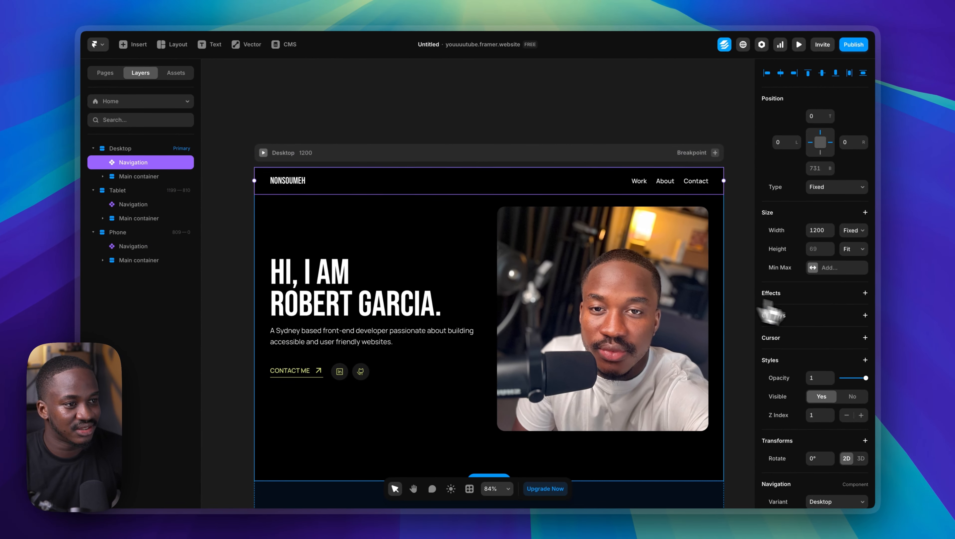
{"action": "scroll", "coordinate": [811, 309], "scroll_direction": "down", "scroll_amount": 3}
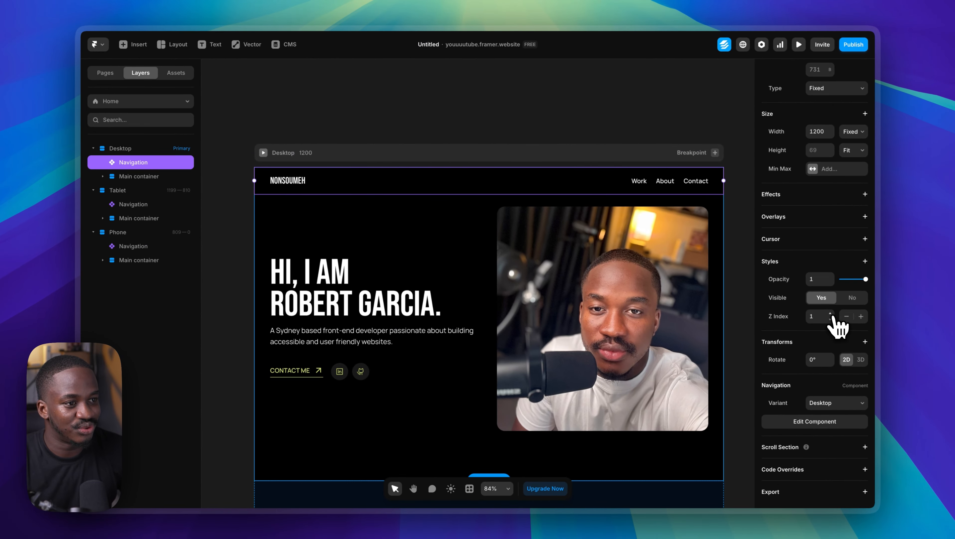
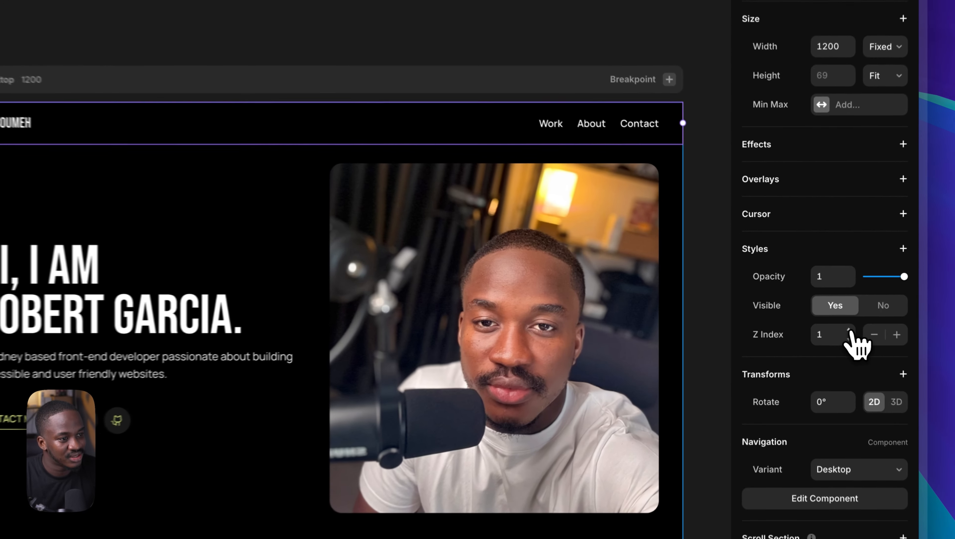
{"action": "left_click", "coordinate": [831, 313]}
{"action": "left_click", "coordinate": [831, 313]}
{"action": "left_click", "coordinate": [831, 313]}
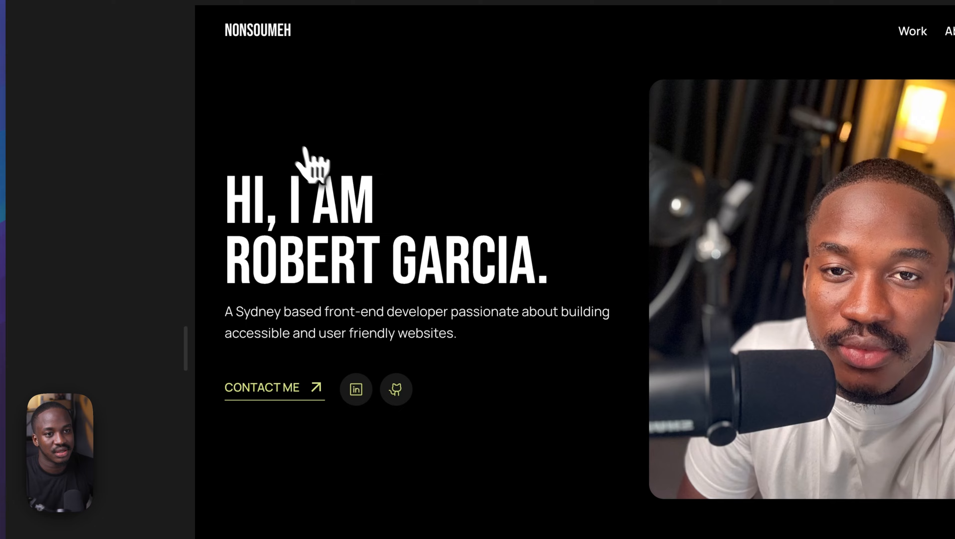
- Preview the featured projects to check the navigation's stacking above the Conceptual Work labels, and return to the canvas
{"action": "scroll", "coordinate": [441, 380], "scroll_direction": "down", "scroll_amount": 20}
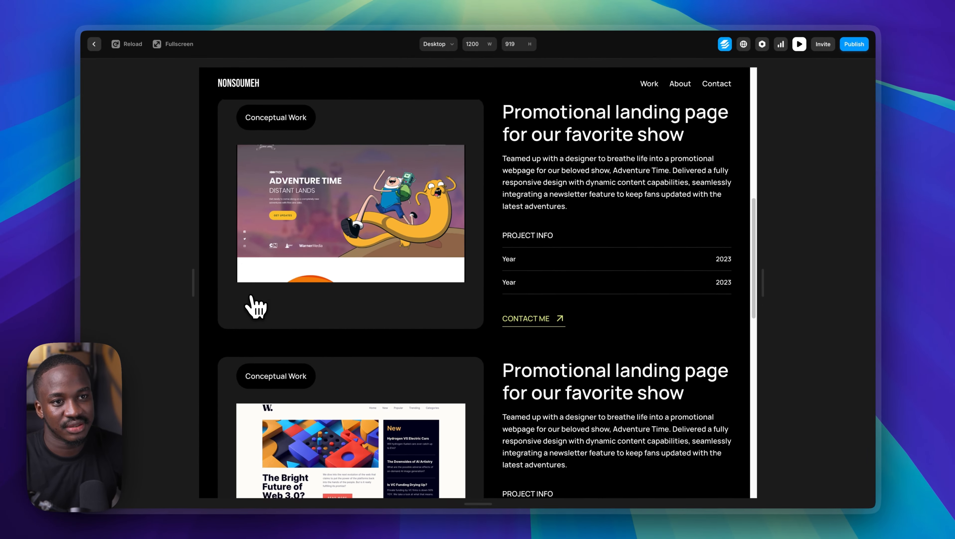
{"action": "scroll", "coordinate": [252, 300], "scroll_direction": "down", "scroll_amount": 3}
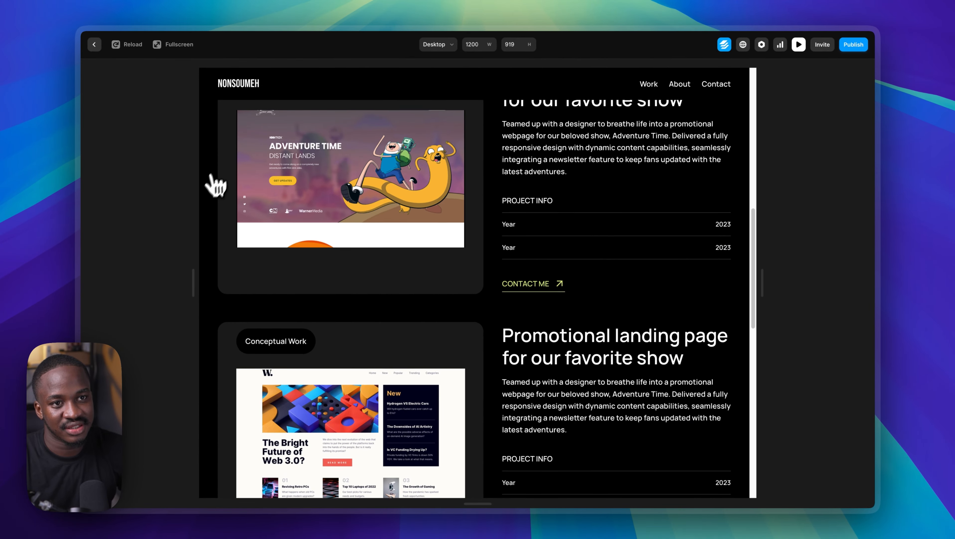
{"action": "scroll", "coordinate": [214, 181], "scroll_direction": "up", "scroll_amount": 1}
{"action": "scroll", "coordinate": [302, 169], "scroll_direction": "up", "scroll_amount": 1}
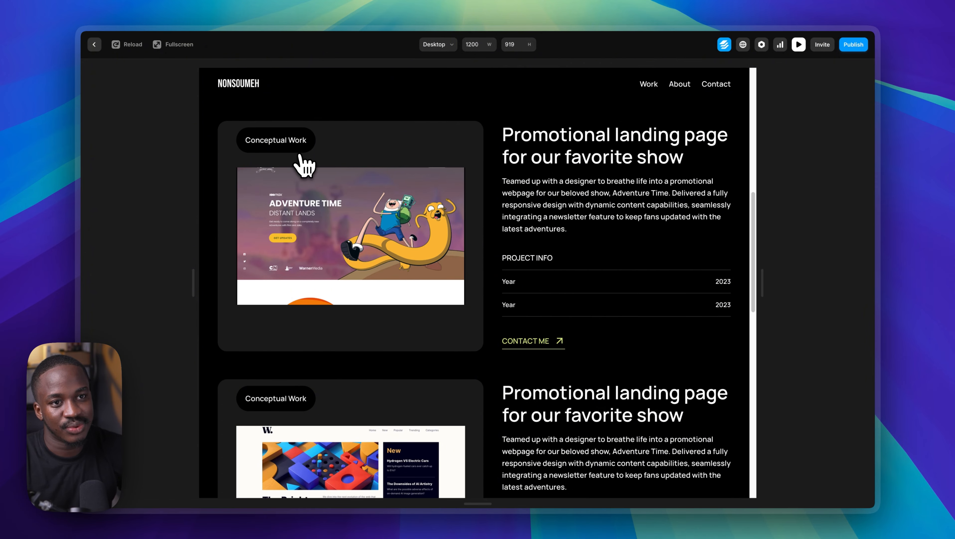
{"action": "scroll", "coordinate": [305, 165], "scroll_direction": "down", "scroll_amount": 3}
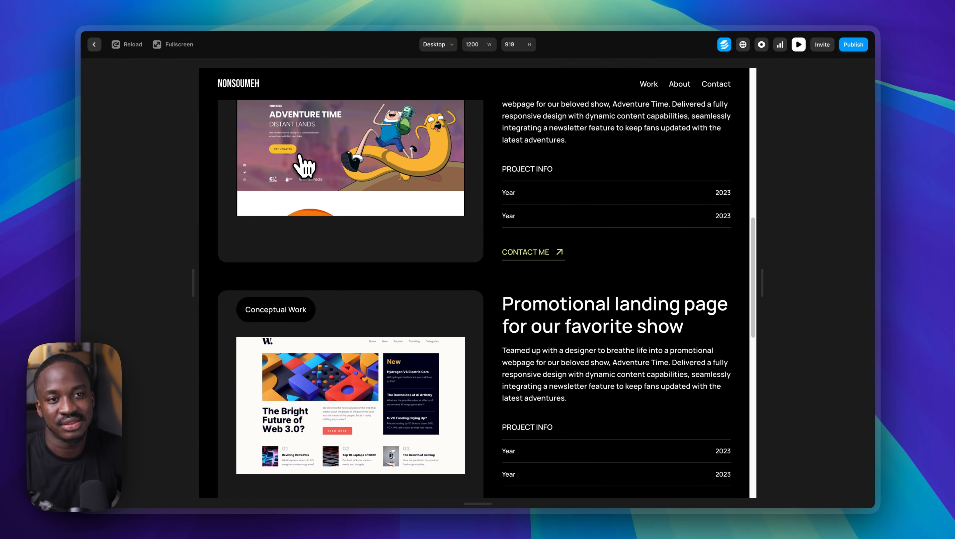
{"action": "left_click", "coordinate": [95, 44]}
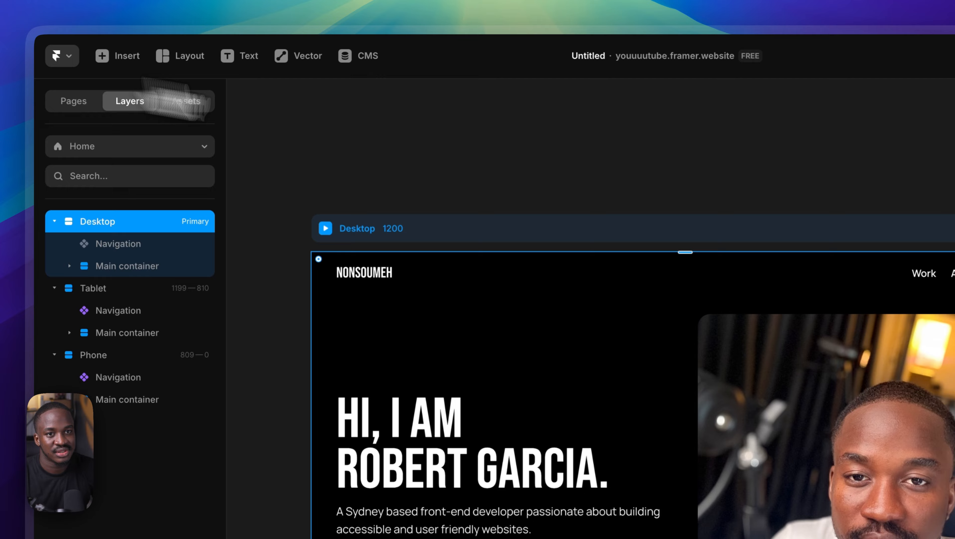
- Select the navigation on the Tablet breakpoint and open its component variant choices
{"action": "left_click", "coordinate": [668, 164]}
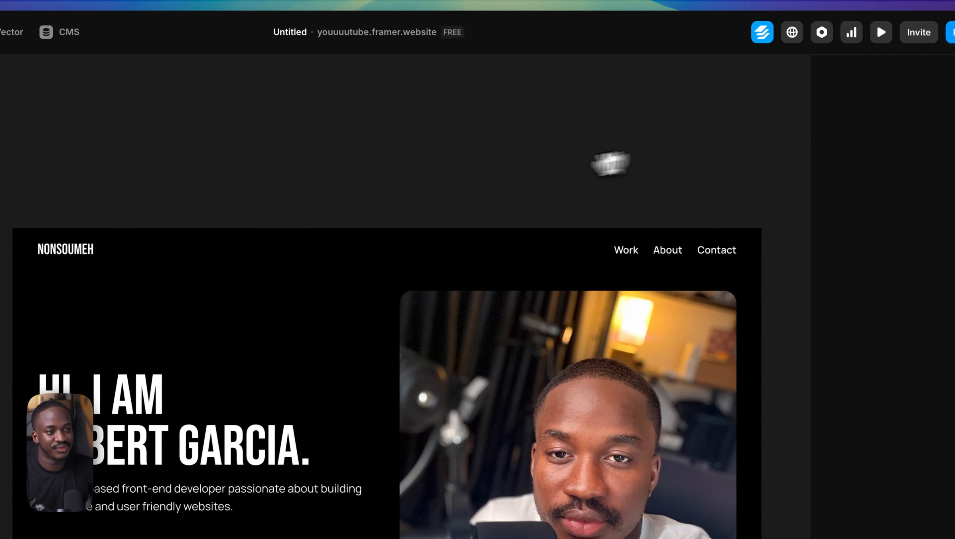
{"action": "left_click_drag", "start_coordinate": [781, 212], "coordinate": [549, 250]}
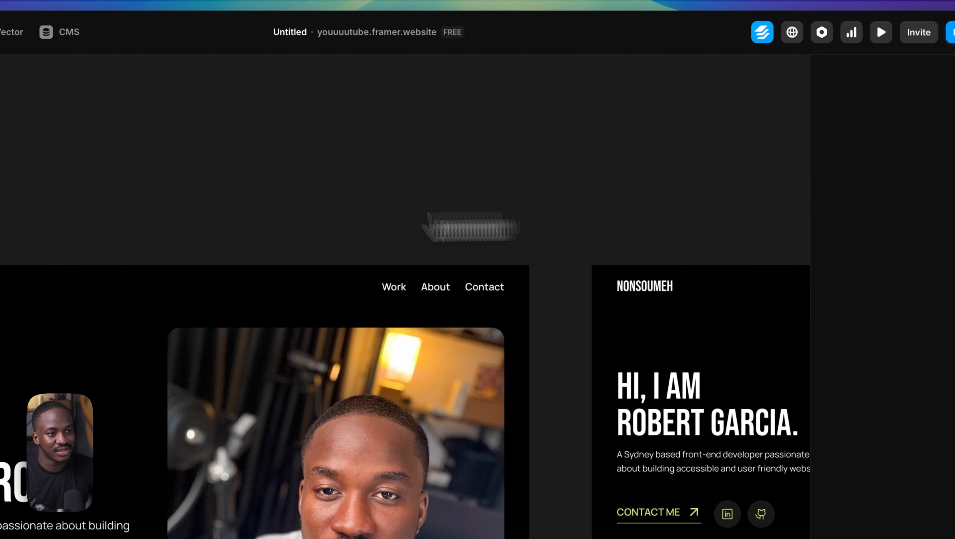
{"action": "scroll", "coordinate": [470, 227], "scroll_direction": "right", "scroll_amount": 10}
{"action": "left_click", "coordinate": [373, 264]}
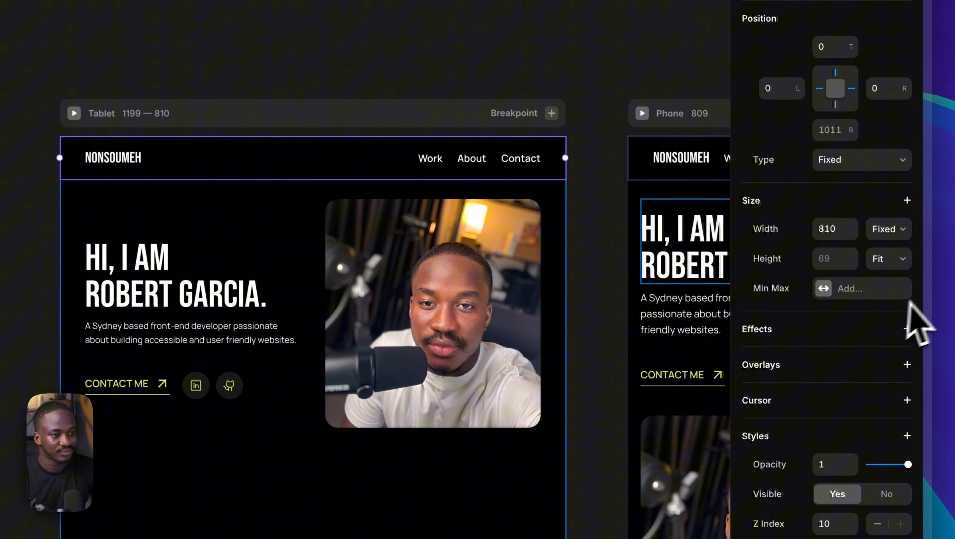
{"action": "scroll", "coordinate": [935, 402], "scroll_direction": "down", "scroll_amount": 5}
{"action": "scroll", "coordinate": [935, 402], "scroll_direction": "up", "scroll_amount": 5}
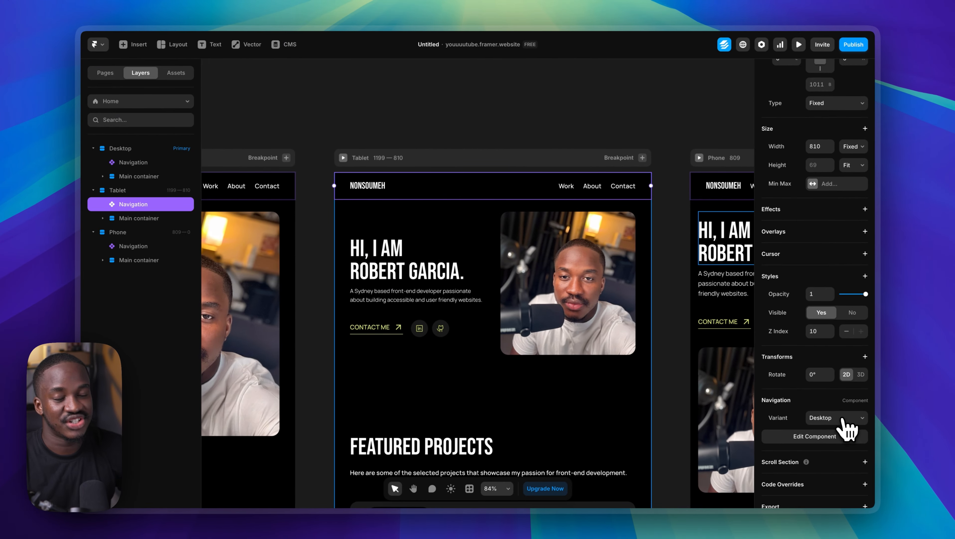
{"action": "left_click", "coordinate": [845, 418]}
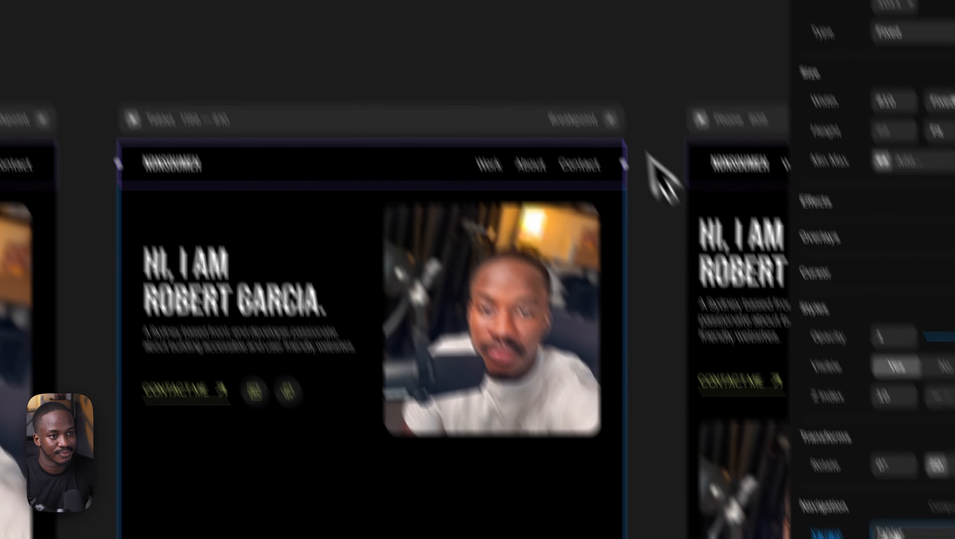
- Set the navigation on the Phone breakpoint to the Phone (Closed) variant
{"action": "left_click", "coordinate": [691, 143]}
{"action": "left_click_drag", "start_coordinate": [691, 143], "coordinate": [361, 162]}
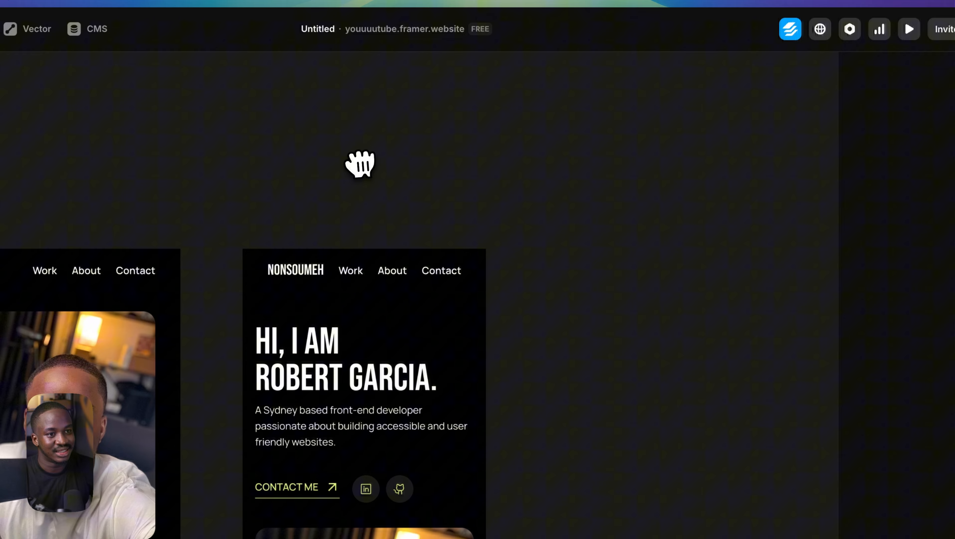
{"action": "left_click", "coordinate": [345, 272]}
{"action": "scroll", "coordinate": [882, 362], "scroll_direction": "down", "scroll_amount": 5}
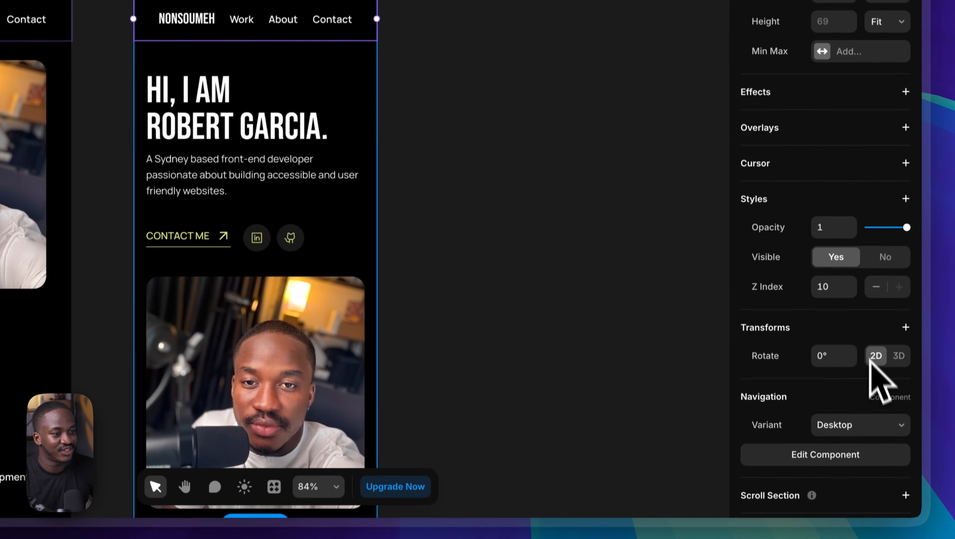
{"action": "left_click", "coordinate": [871, 420]}
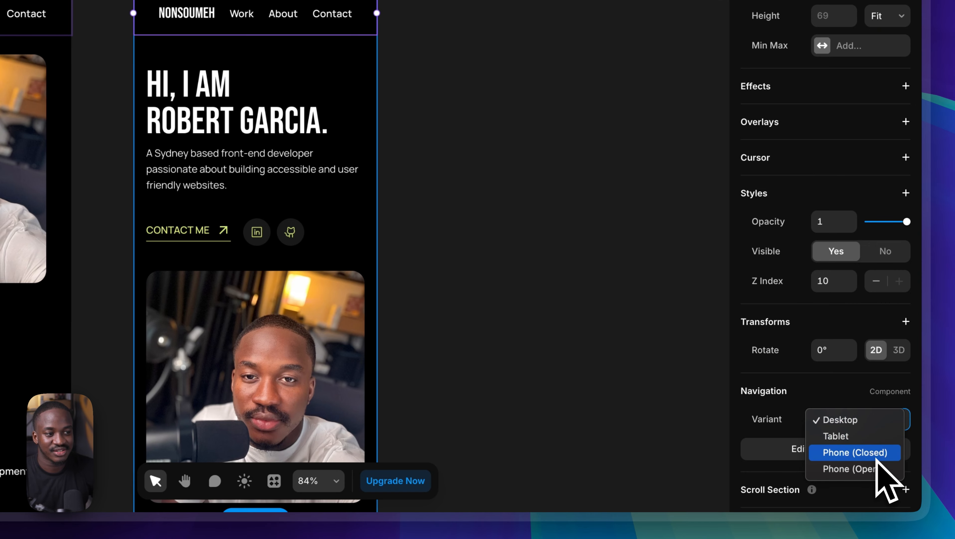
{"action": "left_click", "coordinate": [877, 456]}
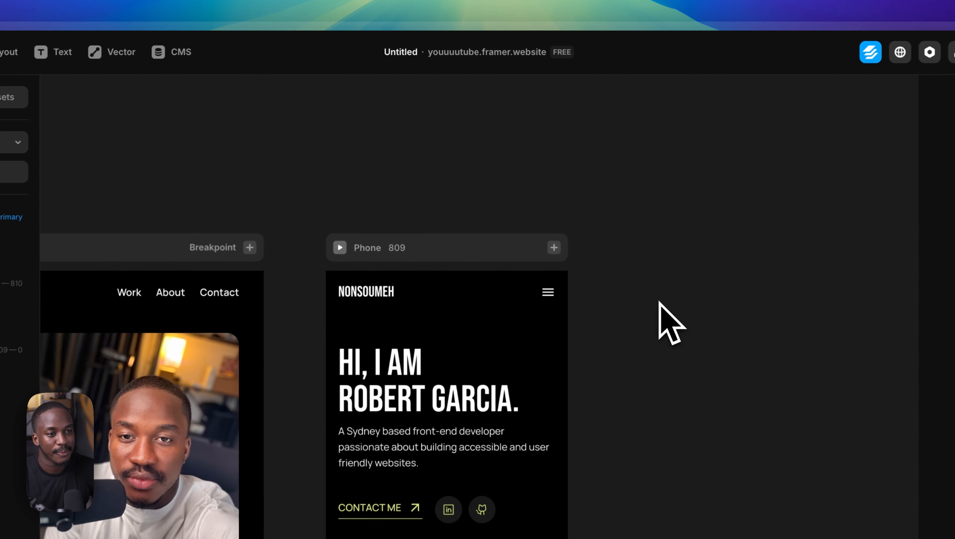
- Preview the Phone breakpoint, test opening and closing the navigation's hamburger menu, and return to the canvas
{"action": "left_click", "coordinate": [339, 250]}
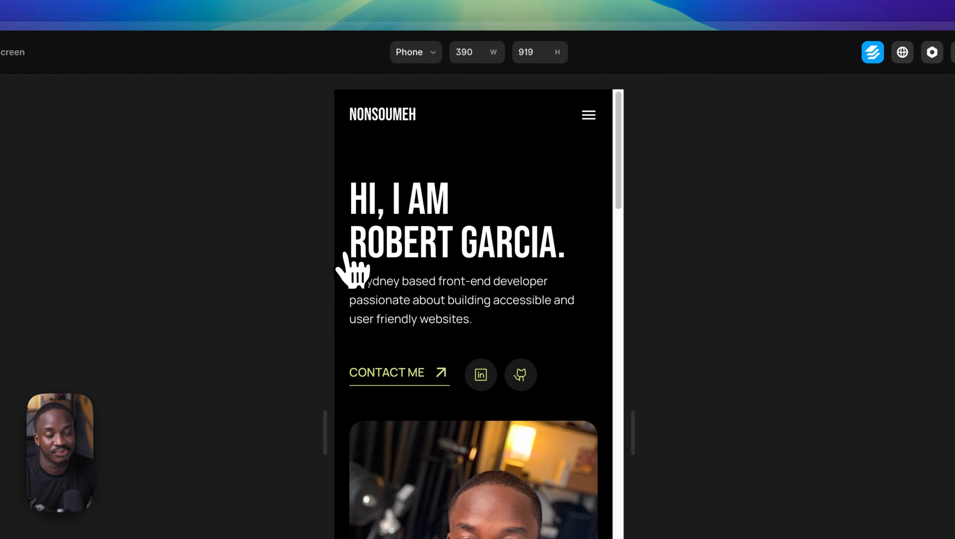
{"action": "left_click", "coordinate": [589, 117]}
{"action": "left_click", "coordinate": [590, 118]}
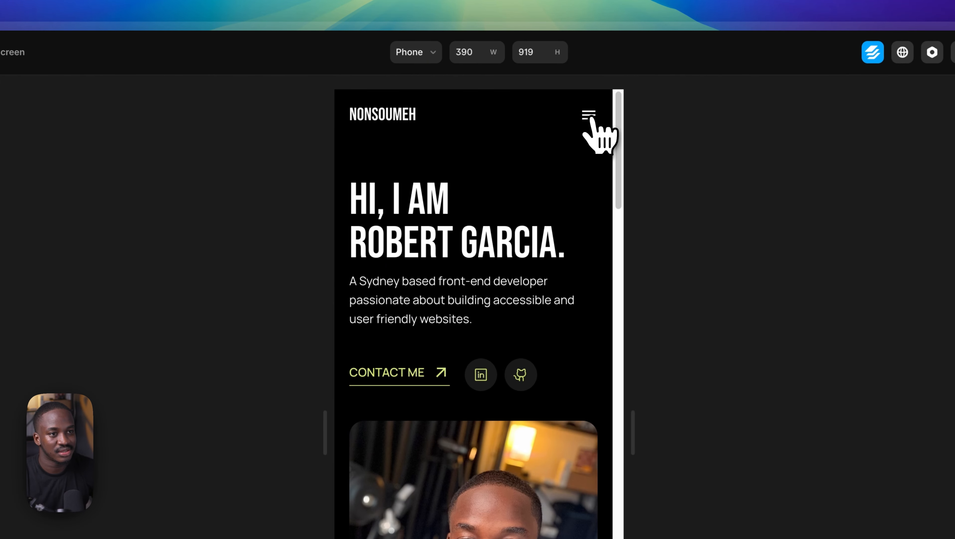
{"action": "left_click", "coordinate": [589, 118]}
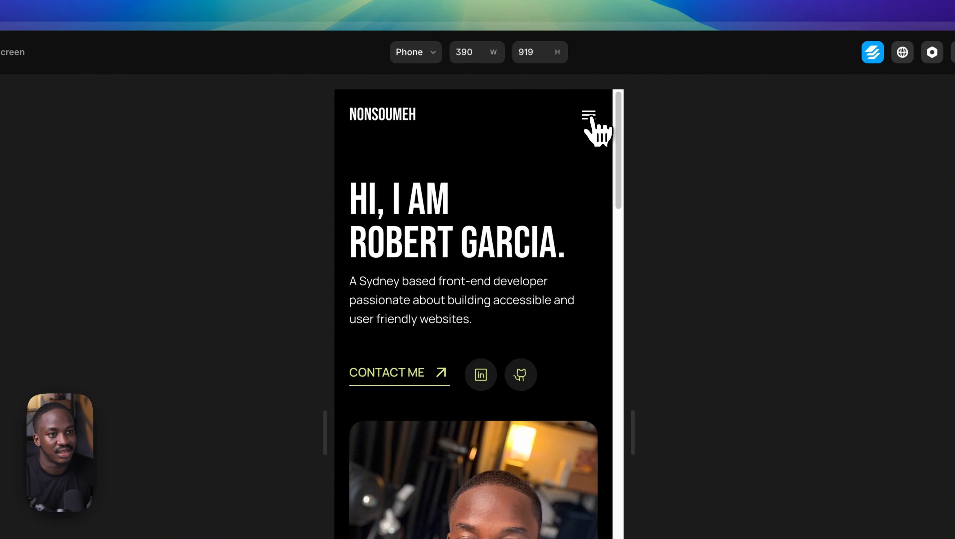
{"action": "left_click", "coordinate": [589, 116]}
{"action": "left_click", "coordinate": [590, 117]}
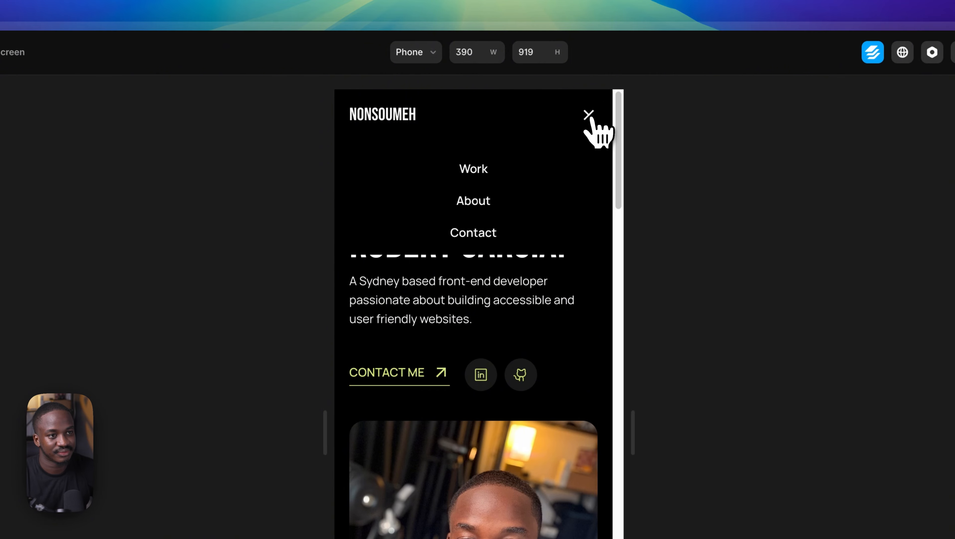
{"action": "left_click", "coordinate": [589, 115]}
{"action": "left_click", "coordinate": [55, 57]}
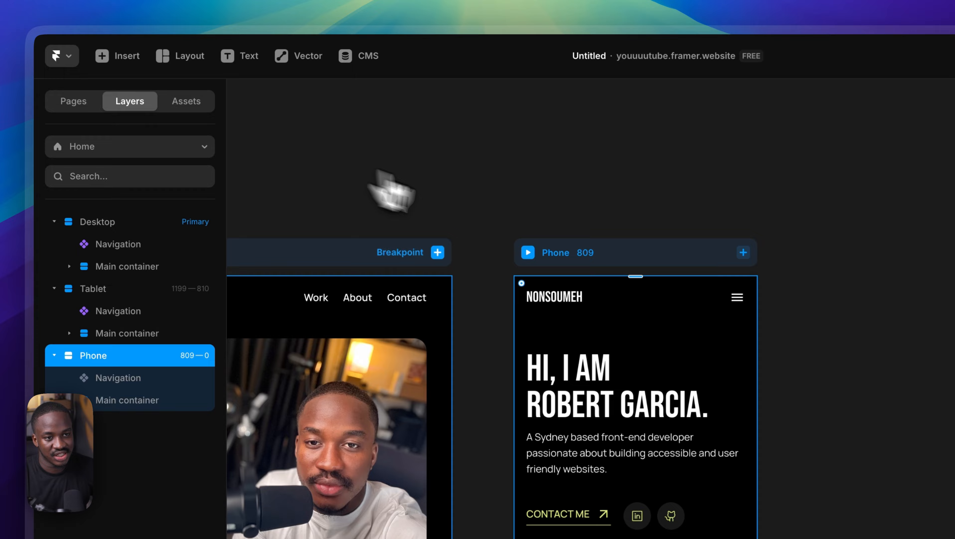
- Switch to the Figma portfolio design and examine its sections from Featured Projects through About Me to the Let's Connect contact section
{"action": "left_click", "coordinate": [403, 206]}
{"action": "left_click_drag", "start_coordinate": [424, 239], "coordinate": [611, 243]}
{"action": "left_click_drag", "start_coordinate": [372, 280], "coordinate": [865, 243]}
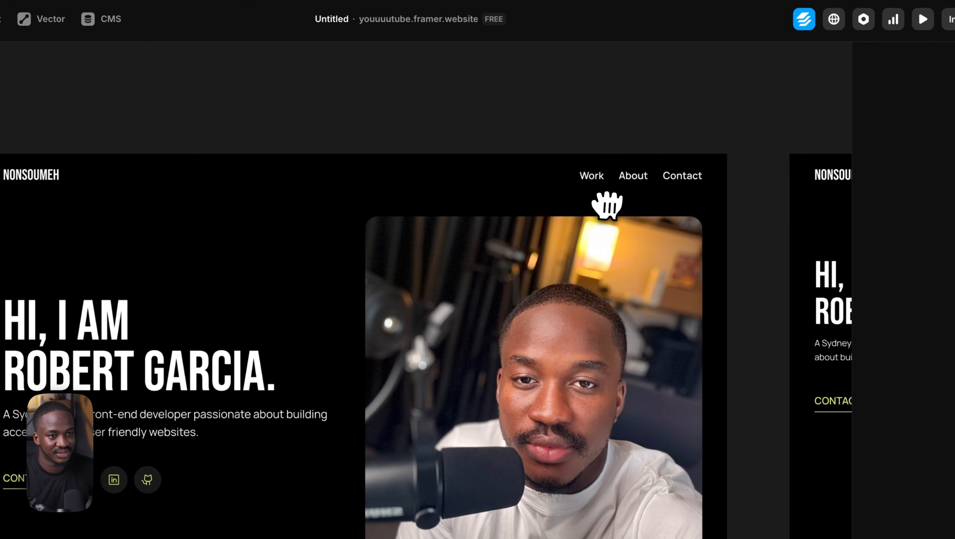
{"action": "scroll", "coordinate": [455, 181], "scroll_direction": "down", "scroll_amount": 2}
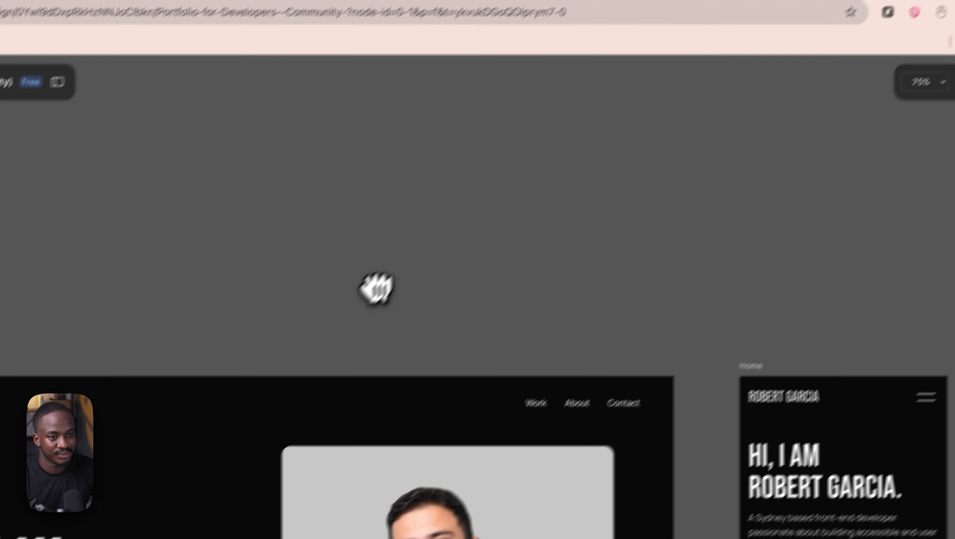
{"action": "scroll", "coordinate": [374, 284], "scroll_direction": "down", "scroll_amount": 5}
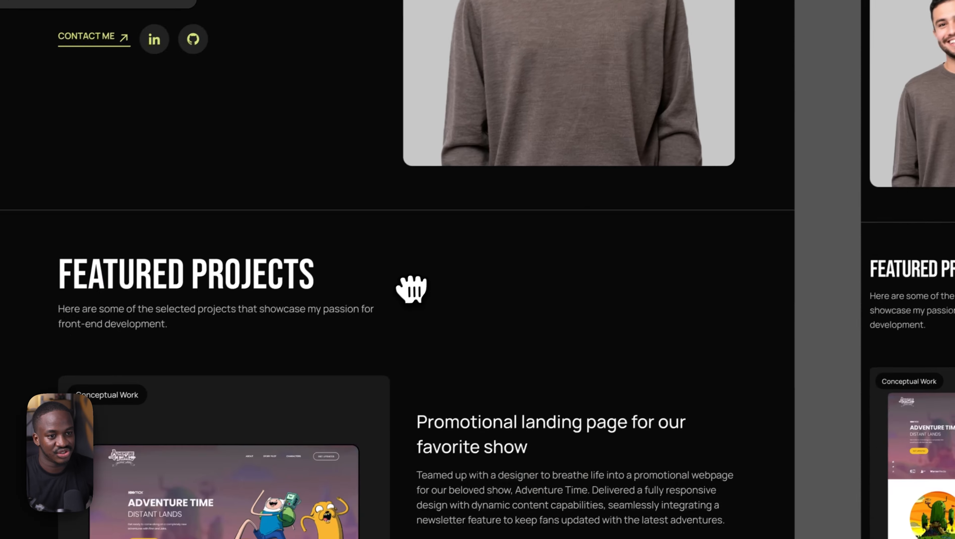
{"action": "scroll", "coordinate": [411, 288], "scroll_direction": "down", "scroll_amount": 10}
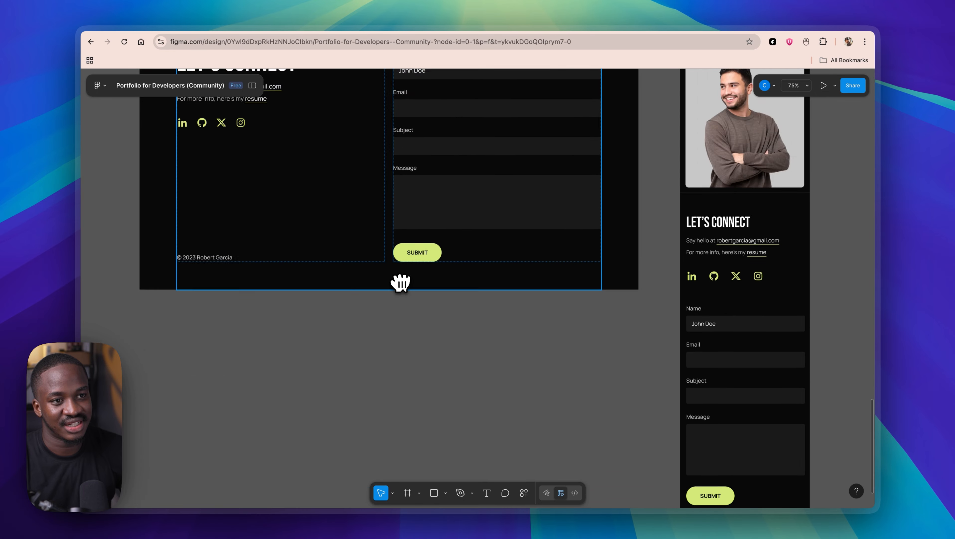
{"action": "scroll", "coordinate": [400, 282], "scroll_direction": "up", "scroll_amount": 5}
{"action": "scroll", "coordinate": [286, 251], "scroll_direction": "down", "scroll_amount": 3}
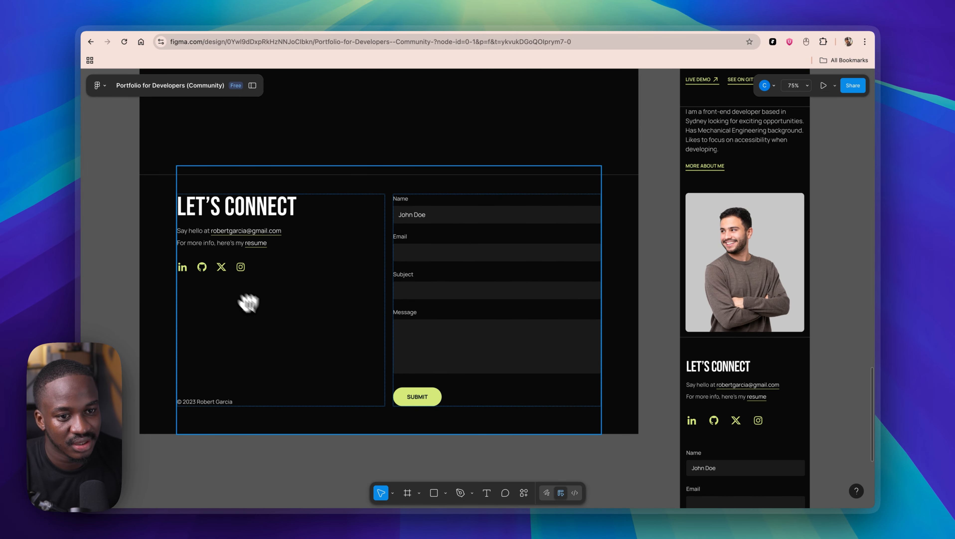
{"action": "scroll", "coordinate": [341, 298], "scroll_direction": "up", "scroll_amount": 10}
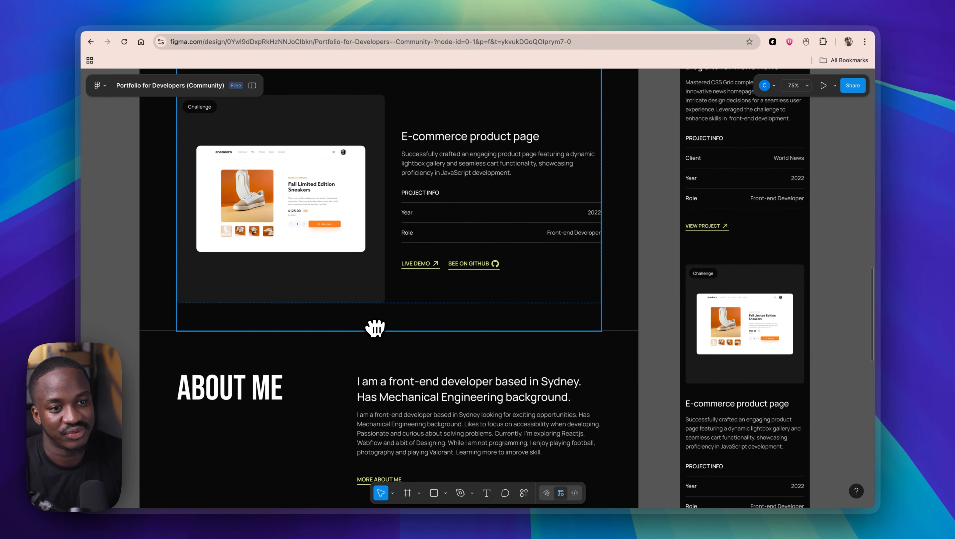
{"action": "scroll", "coordinate": [375, 328], "scroll_direction": "up", "scroll_amount": 15}
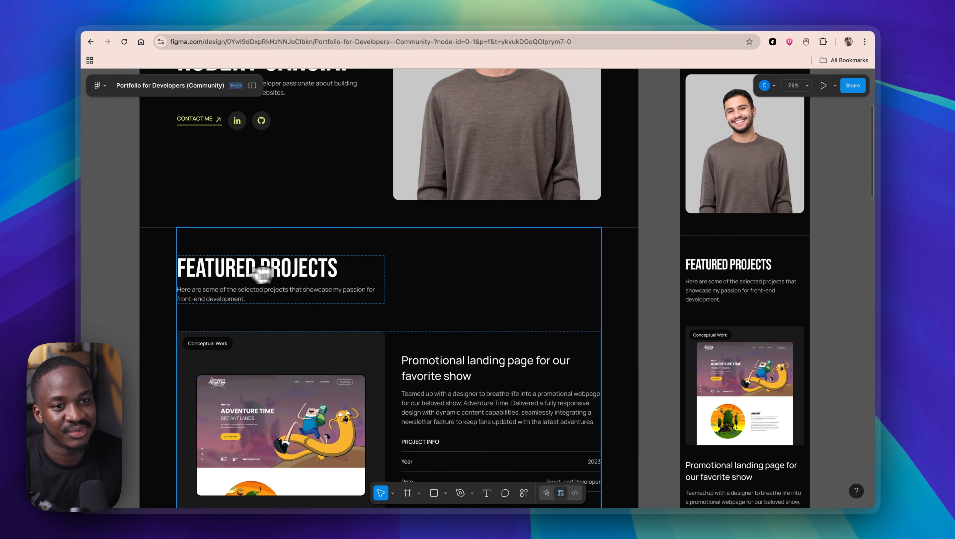
{"action": "scroll", "coordinate": [332, 298], "scroll_direction": "down", "scroll_amount": 20}
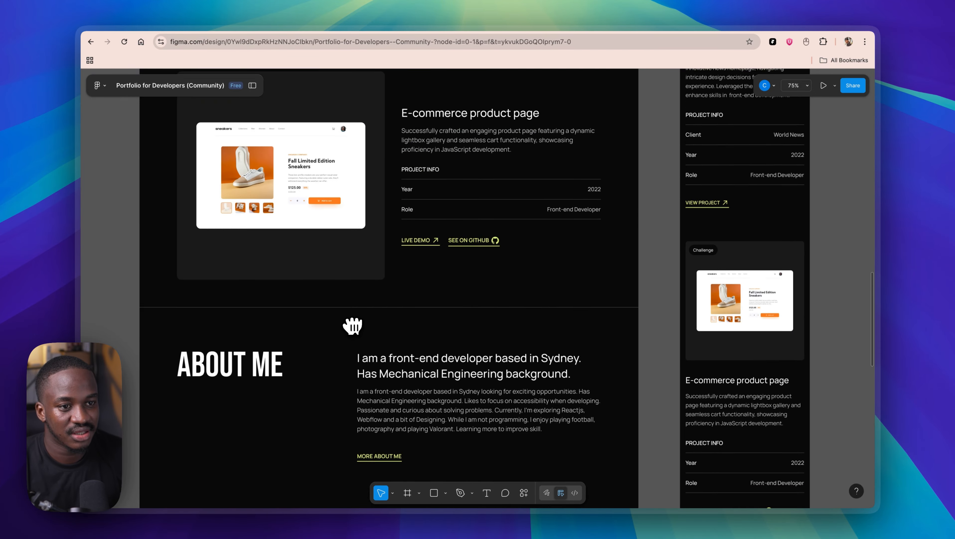
{"action": "scroll", "coordinate": [353, 325], "scroll_direction": "down", "scroll_amount": 5}
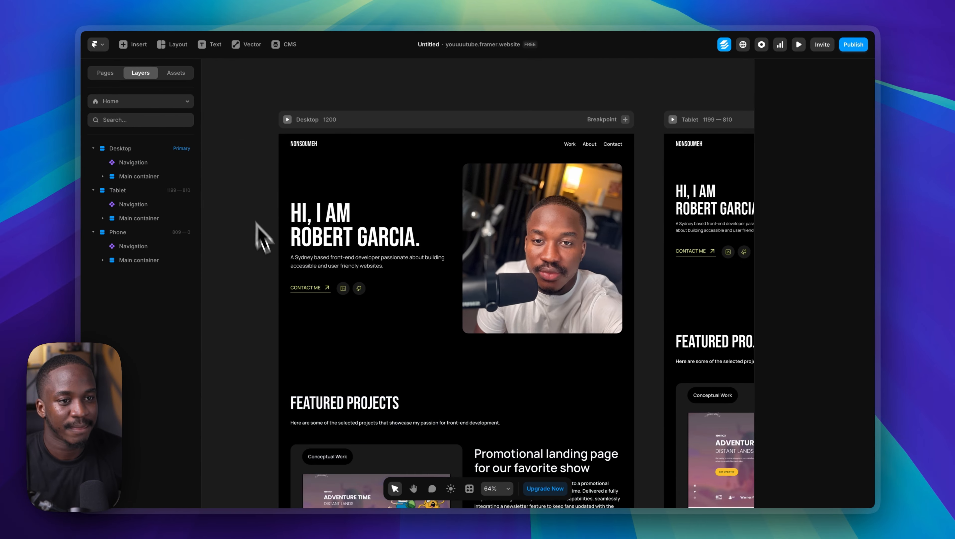
- Back in Framer, duplicate the About section at the end of the Desktop breakpoint's page
{"action": "scroll", "coordinate": [273, 267], "scroll_direction": "down", "scroll_amount": 5}
{"action": "left_click_drag", "start_coordinate": [274, 272], "coordinate": [346, 144]}
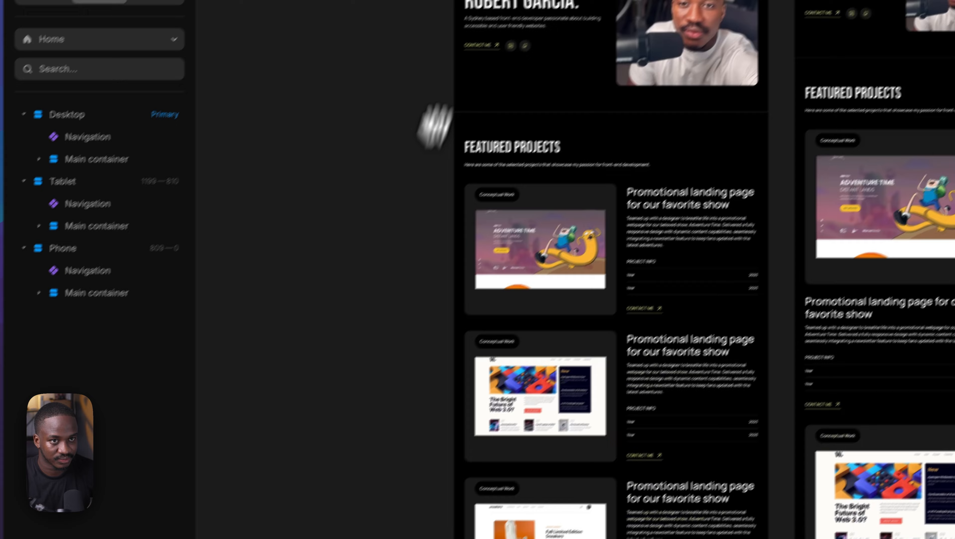
{"action": "scroll", "coordinate": [363, 241], "scroll_direction": "up", "scroll_amount": 5}
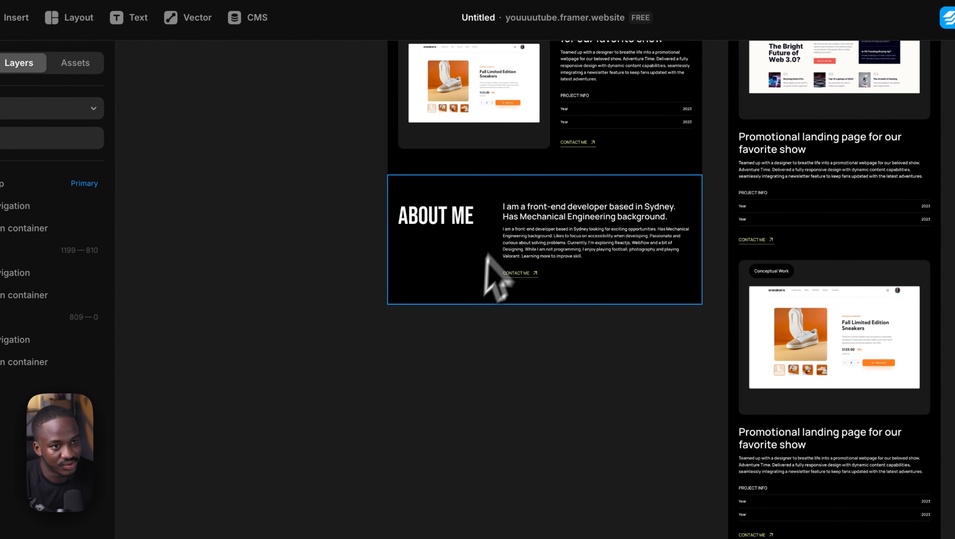
{"action": "scroll", "coordinate": [502, 203], "scroll_direction": "up", "scroll_amount": 2}
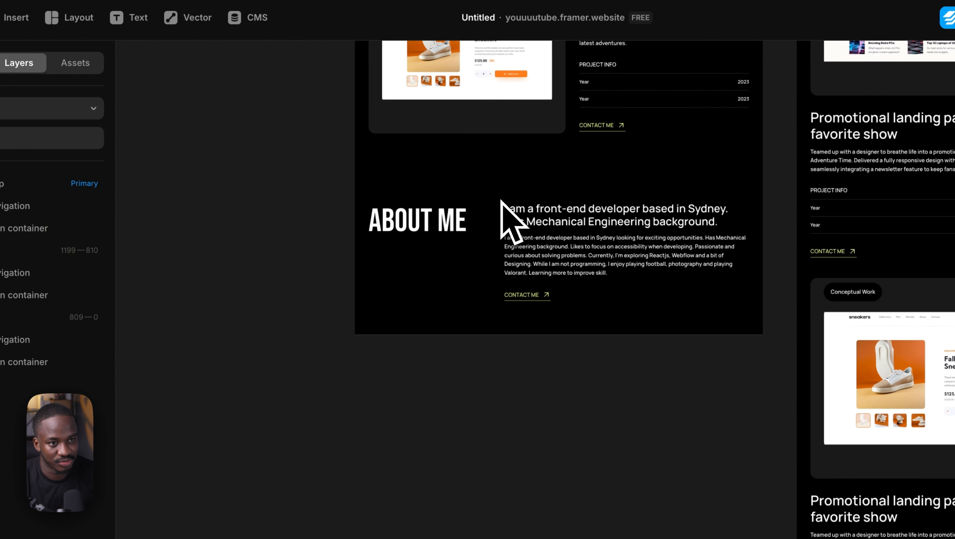
{"action": "left_click", "coordinate": [427, 185]}
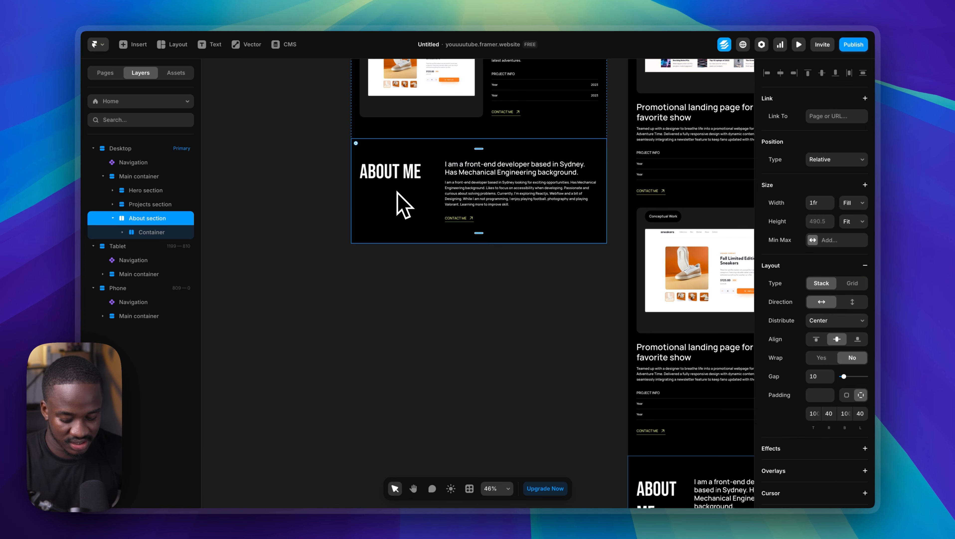
{"action": "key", "text": "super+d"}
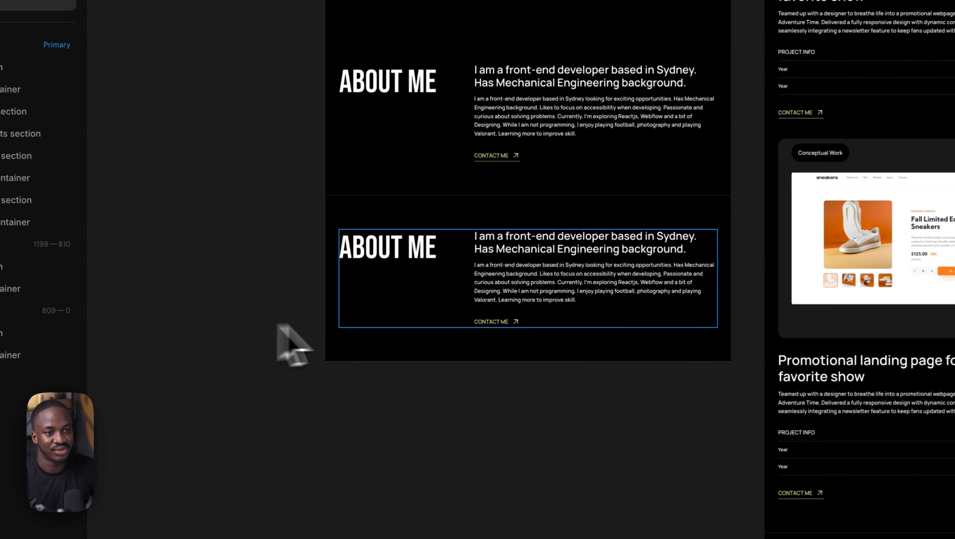
- Rename the duplicated About section layer as Contact section
{"action": "left_click", "coordinate": [451, 283]}
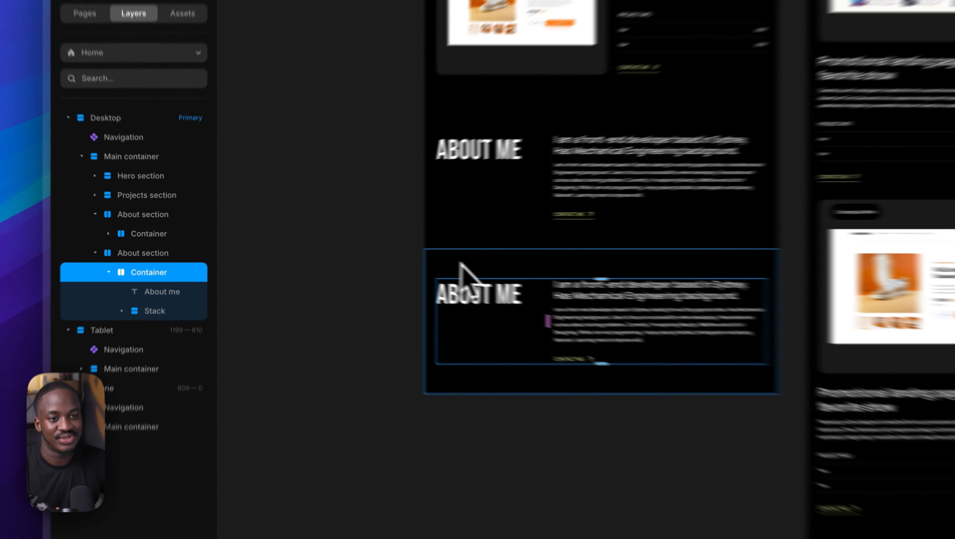
{"action": "left_click", "coordinate": [371, 256]}
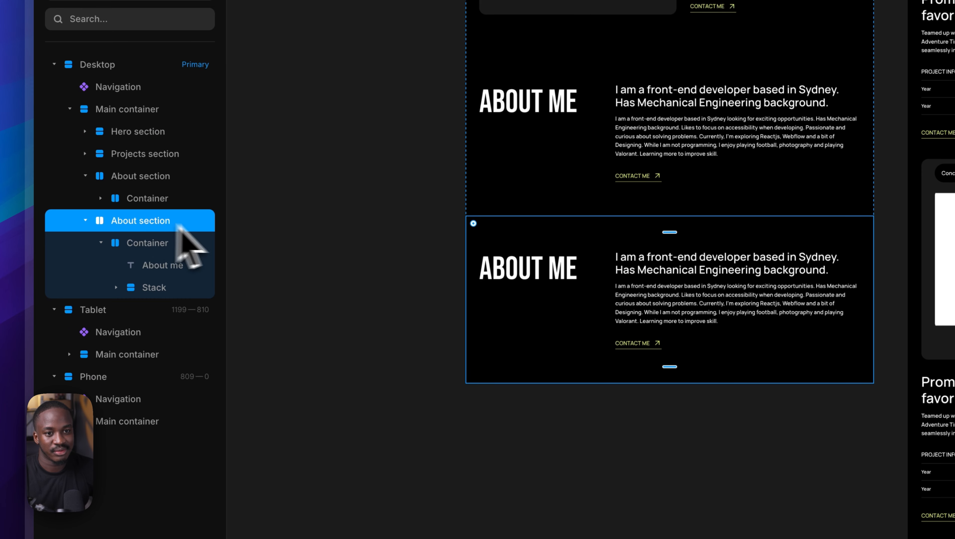
{"action": "double_click", "coordinate": [124, 225]}
{"action": "double_click", "coordinate": [92, 220]}
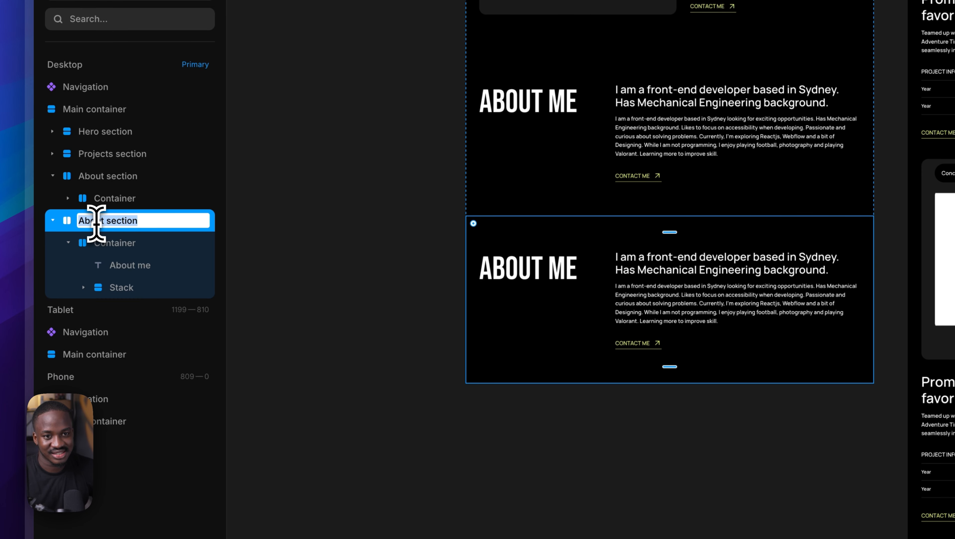
{"action": "type", "text": "Co"}
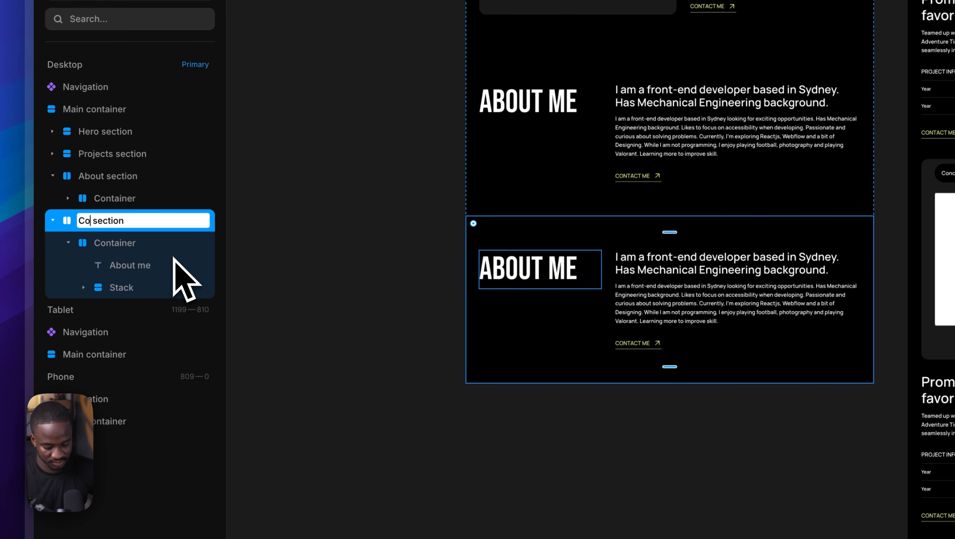
{"action": "type", "text": "ntact"}
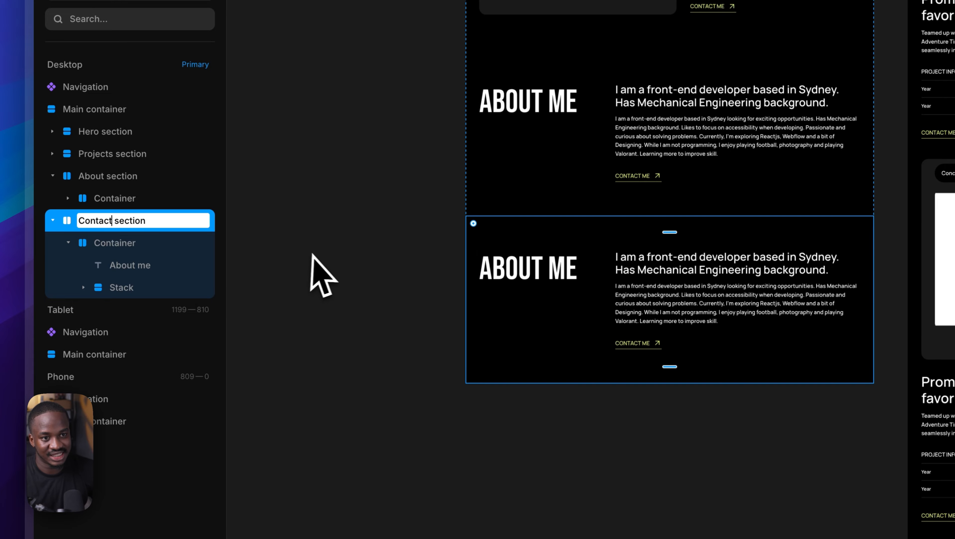
{"action": "left_click", "coordinate": [316, 256]}
- Switch to the Figma design and check the layout below its About Me section
{"action": "left_click_drag", "start_coordinate": [480, 277], "coordinate": [436, 316]}
{"action": "key", "text": "ctrl+Right"}
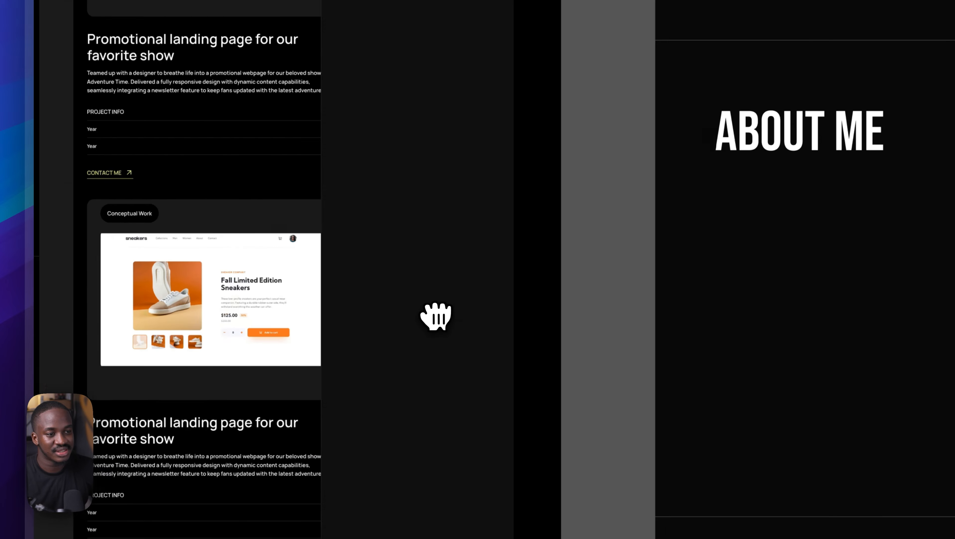
{"action": "scroll", "coordinate": [433, 323], "scroll_direction": "down", "scroll_amount": 8}
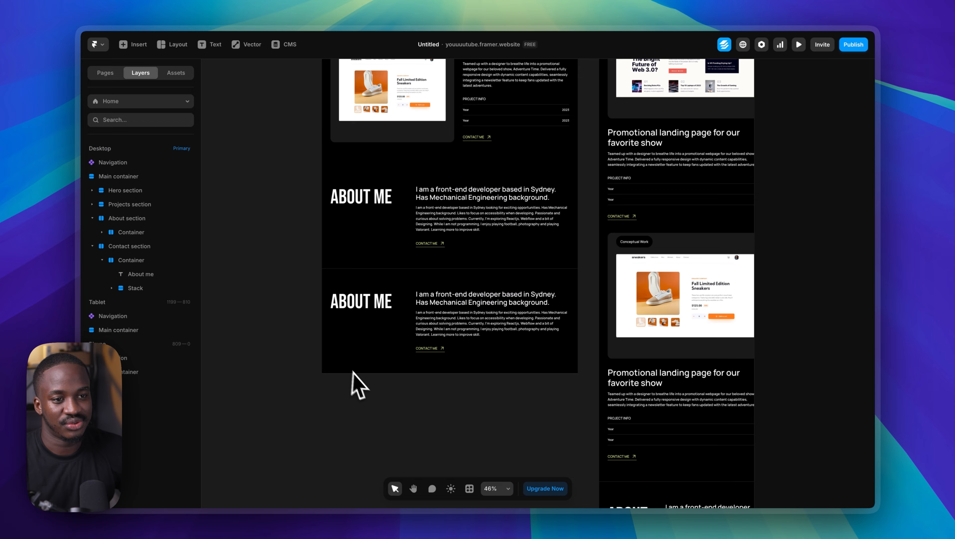
- Copy the stack holding the Featured Projects heading and its description from the Projects section's container
{"action": "scroll", "coordinate": [306, 391], "scroll_direction": "up", "scroll_amount": 5}
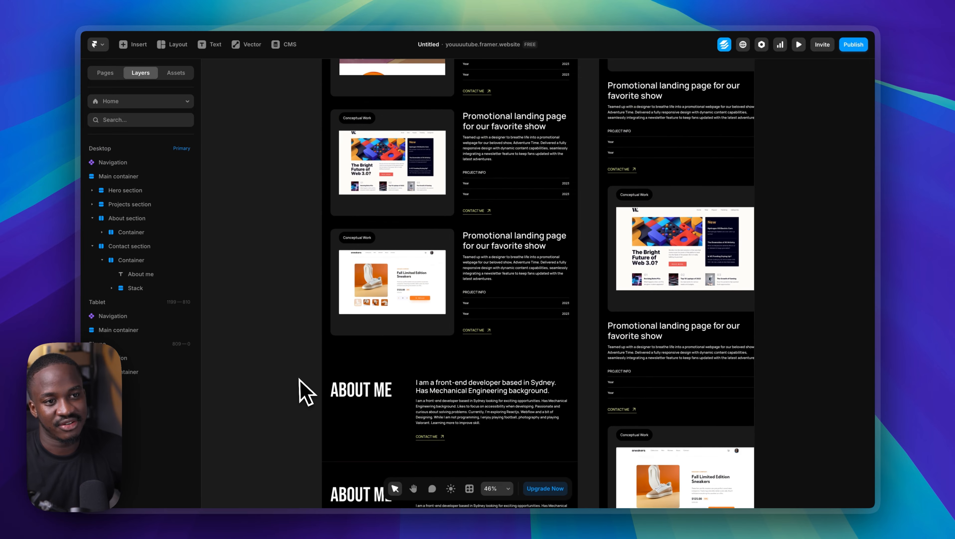
{"action": "scroll", "coordinate": [302, 391], "scroll_direction": "up", "scroll_amount": 5}
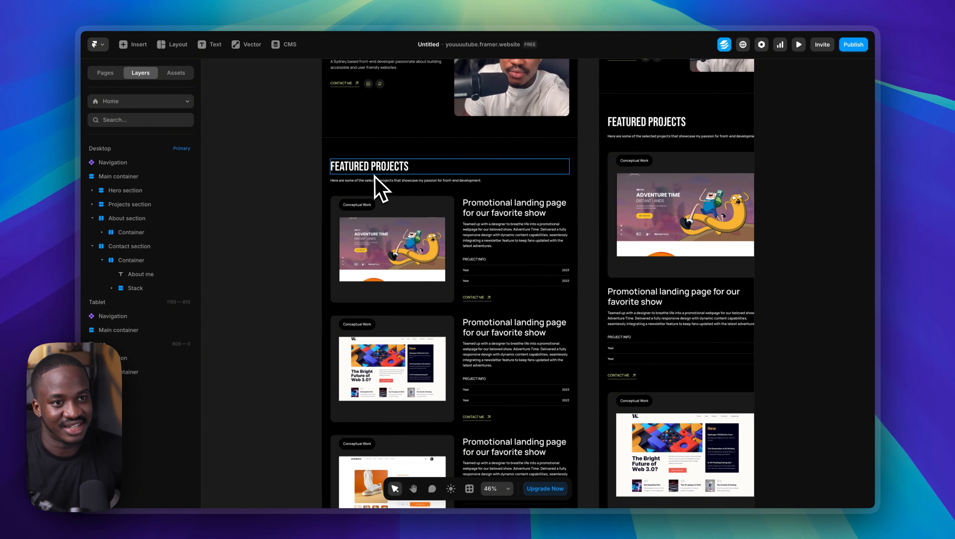
{"action": "left_click", "coordinate": [375, 175]}
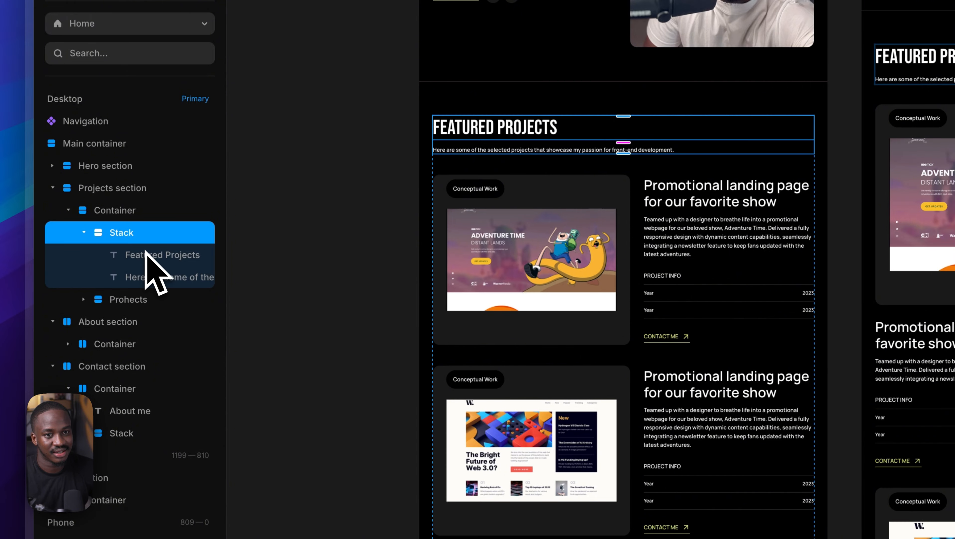
{"action": "left_click", "coordinate": [154, 255]}
{"action": "left_click", "coordinate": [161, 278]}
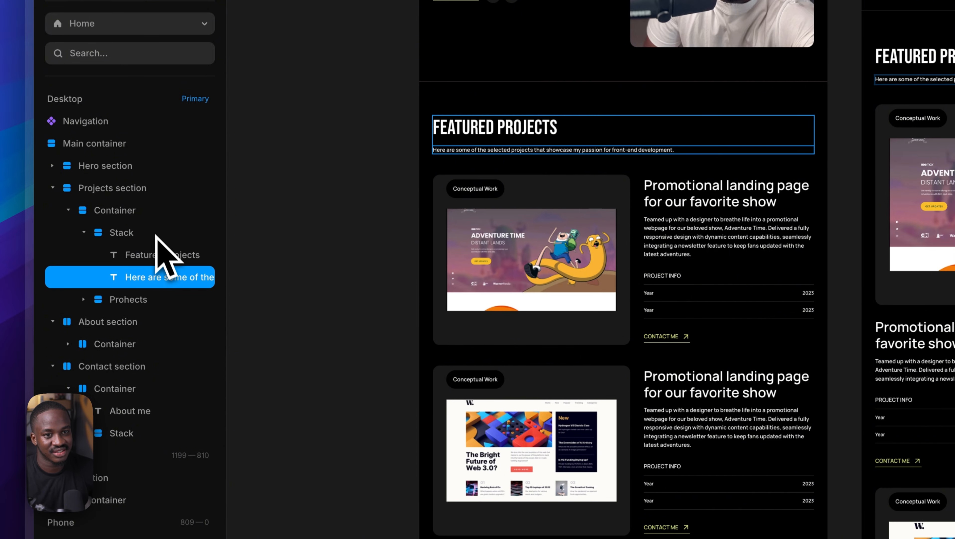
{"action": "left_click", "coordinate": [155, 233]}
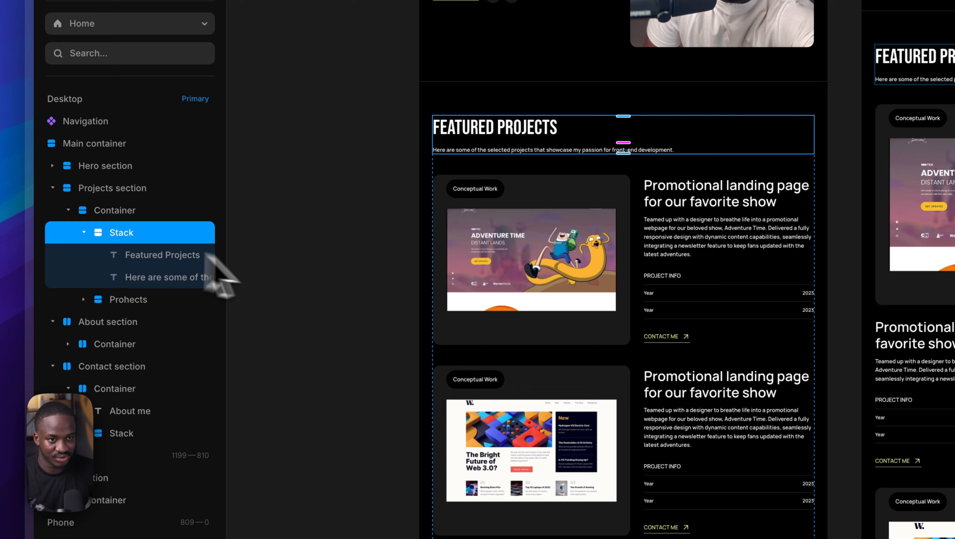
{"action": "scroll", "coordinate": [326, 299], "scroll_direction": "down", "scroll_amount": 15}
{"action": "scroll", "coordinate": [416, 312], "scroll_direction": "up", "scroll_amount": 3}
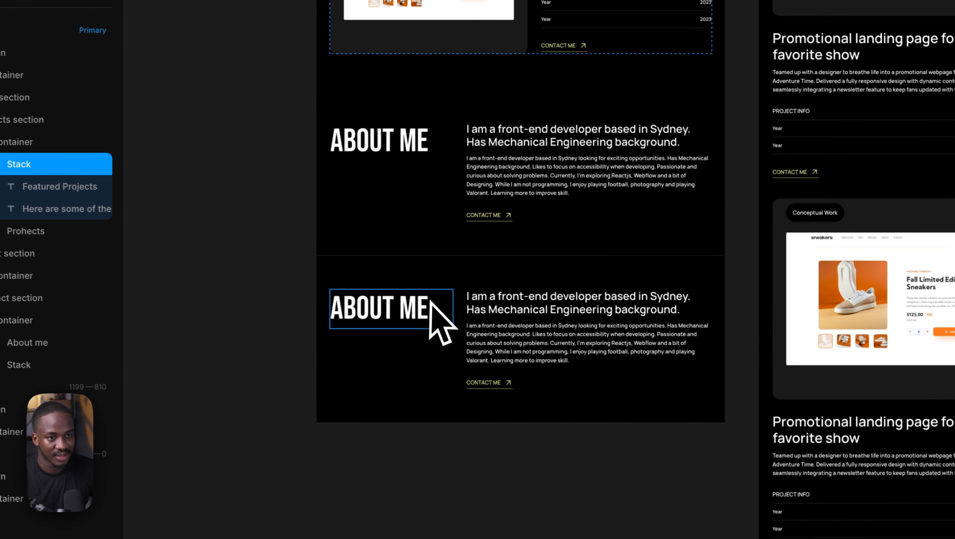
- Paste the copied heading stack into the Contact section's container and delete the duplicated About description stack there
{"action": "left_click", "coordinate": [553, 382]}
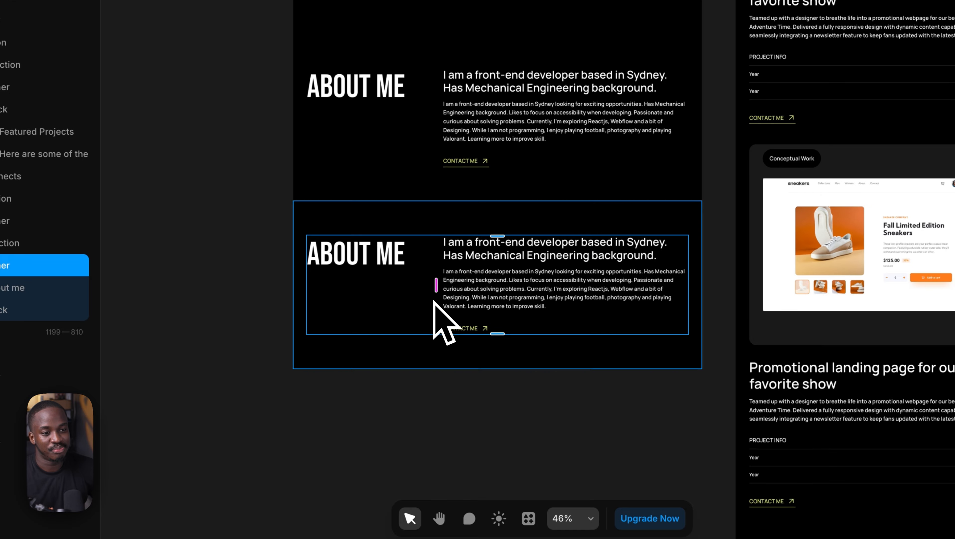
{"action": "left_click_drag", "start_coordinate": [434, 300], "coordinate": [433, 301]}
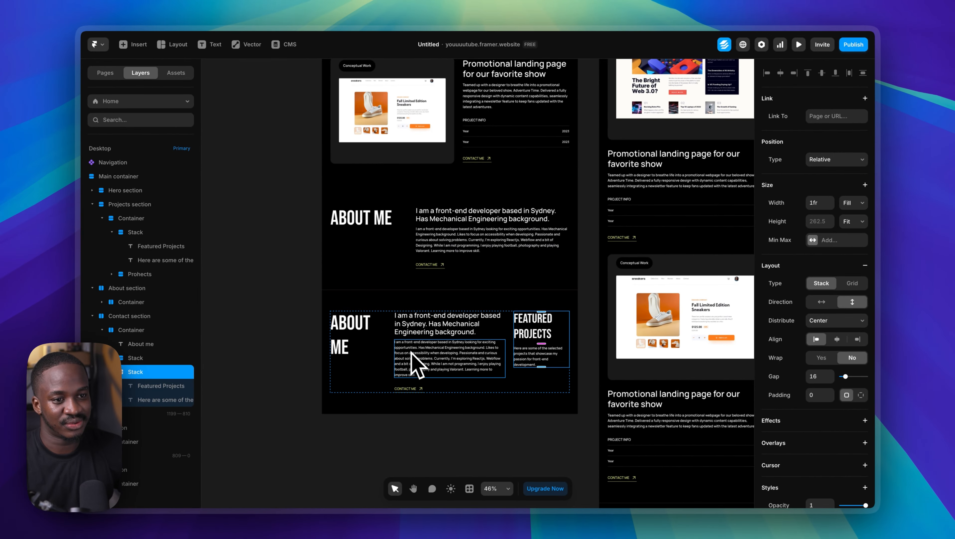
{"action": "left_click", "coordinate": [438, 381]}
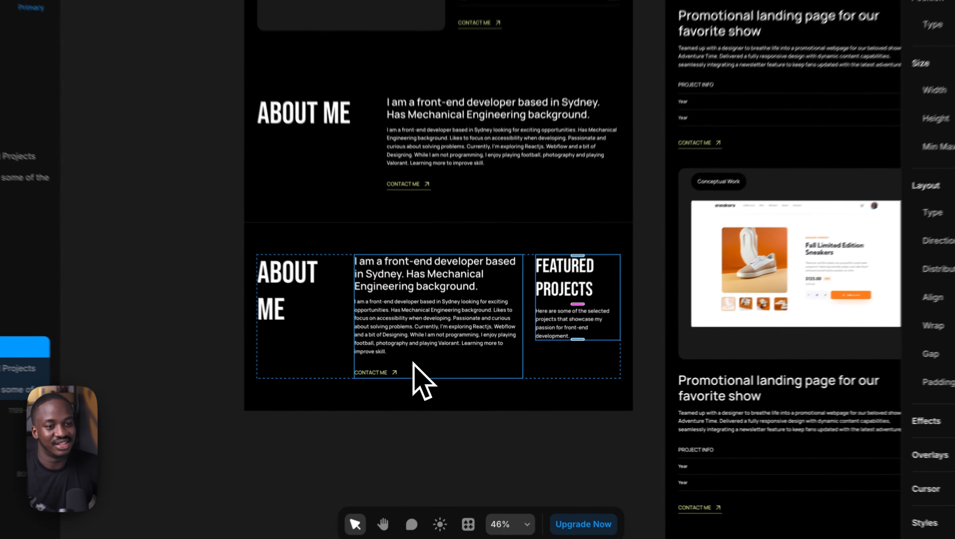
{"action": "key", "text": "Delete"}
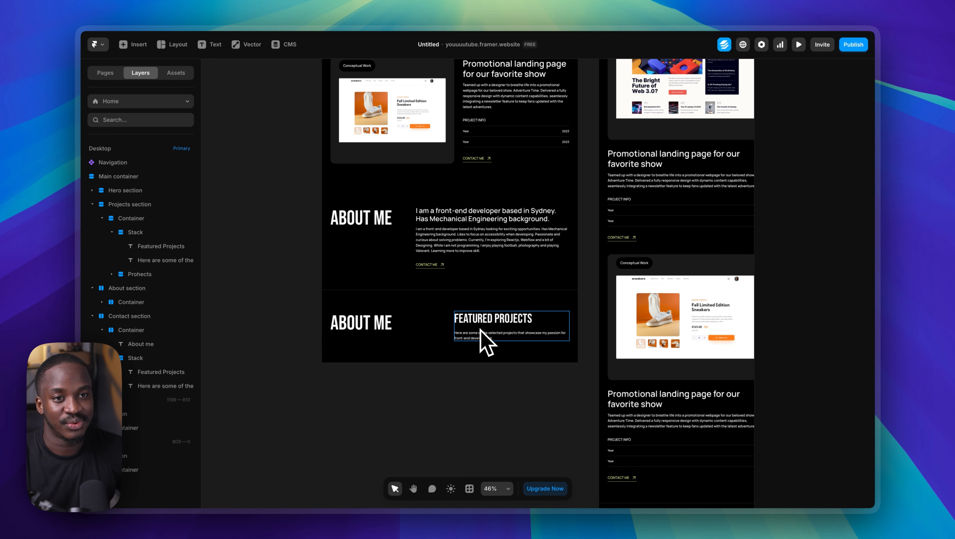
- Insert a Form Builder form into the Contact section's container and delete the section's About Me heading
{"action": "left_click", "coordinate": [135, 49]}
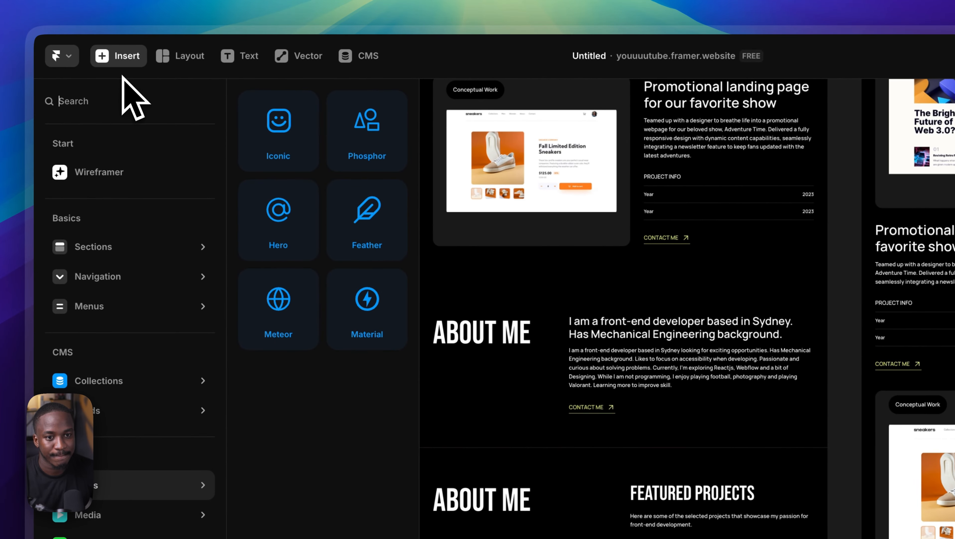
{"action": "mouse_move", "coordinate": [93, 373]}
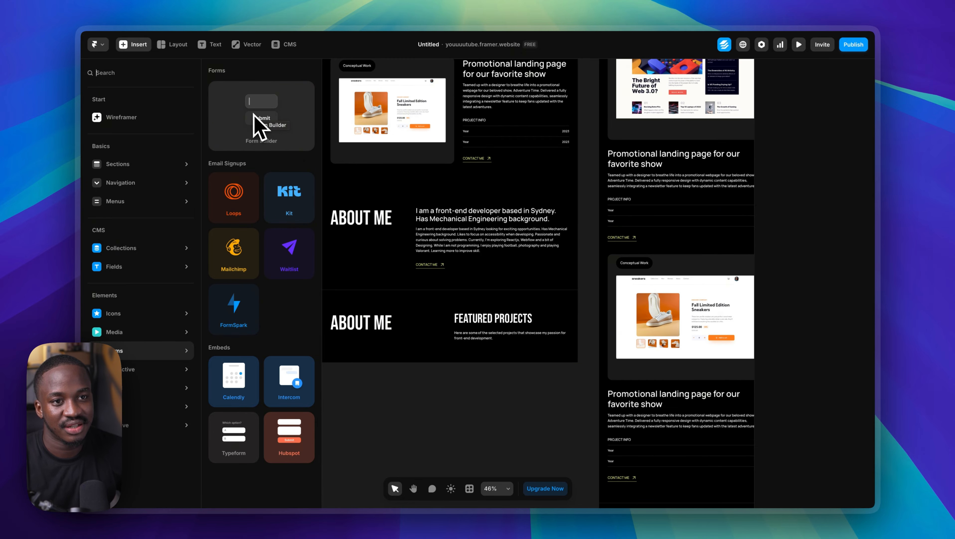
{"action": "left_click_drag", "start_coordinate": [253, 114], "coordinate": [446, 328]}
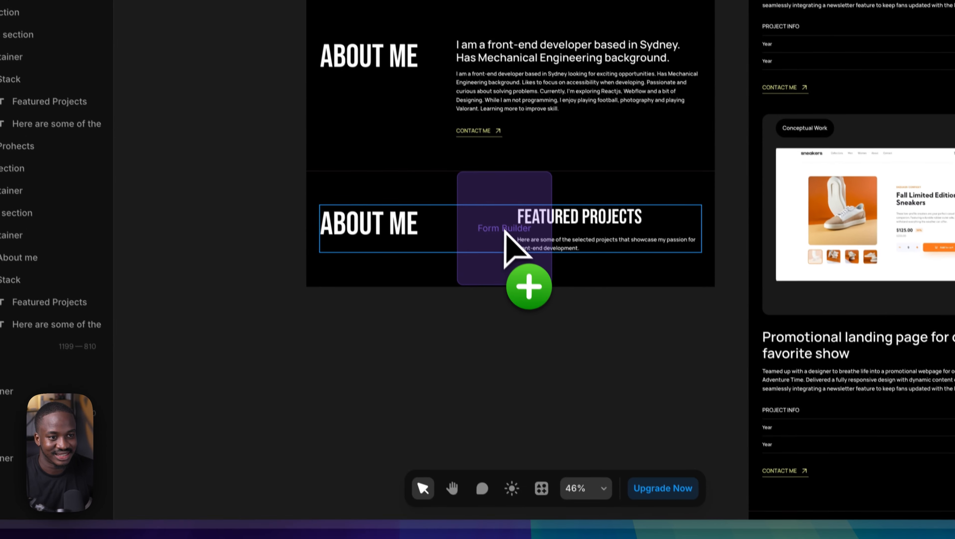
{"action": "left_click_drag", "start_coordinate": [505, 231], "coordinate": [504, 229]}
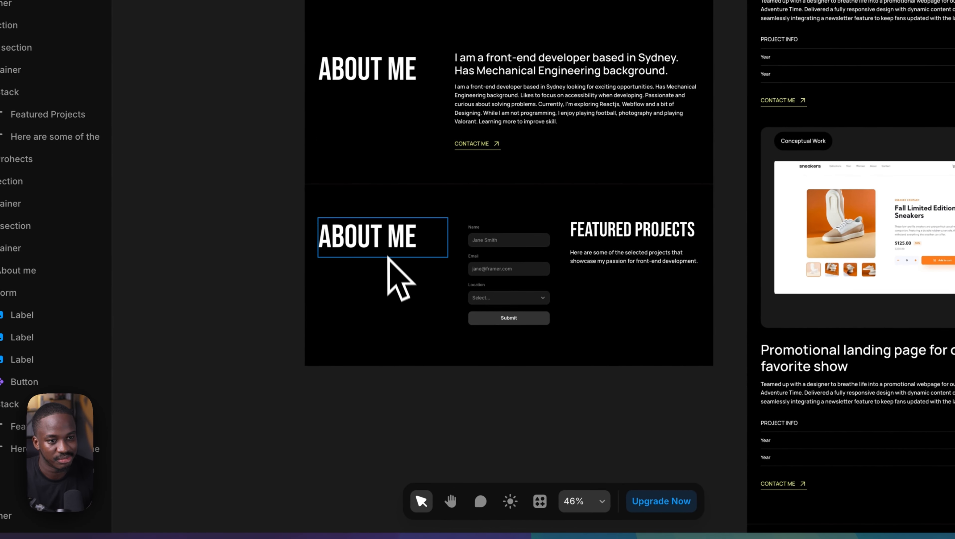
{"action": "left_click", "coordinate": [389, 255]}
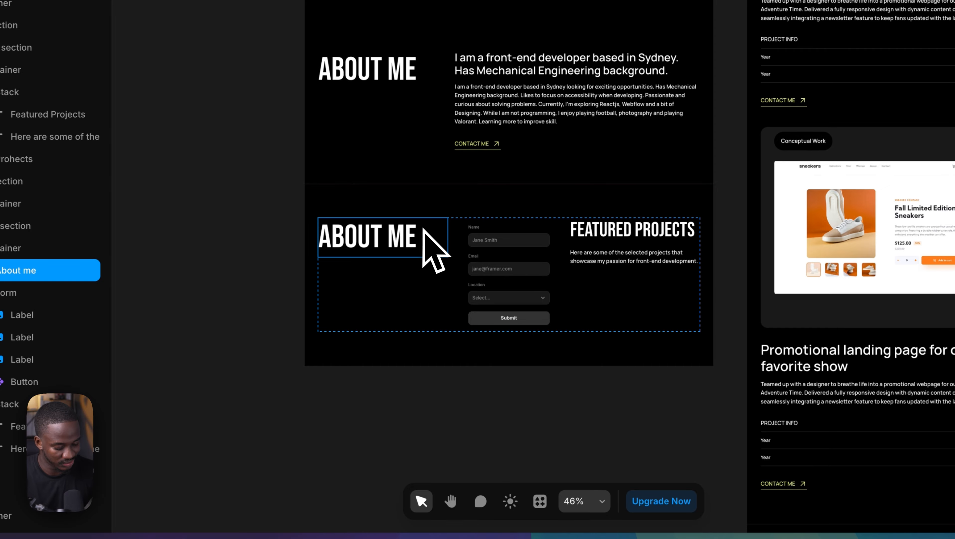
{"action": "key", "text": "Delete"}
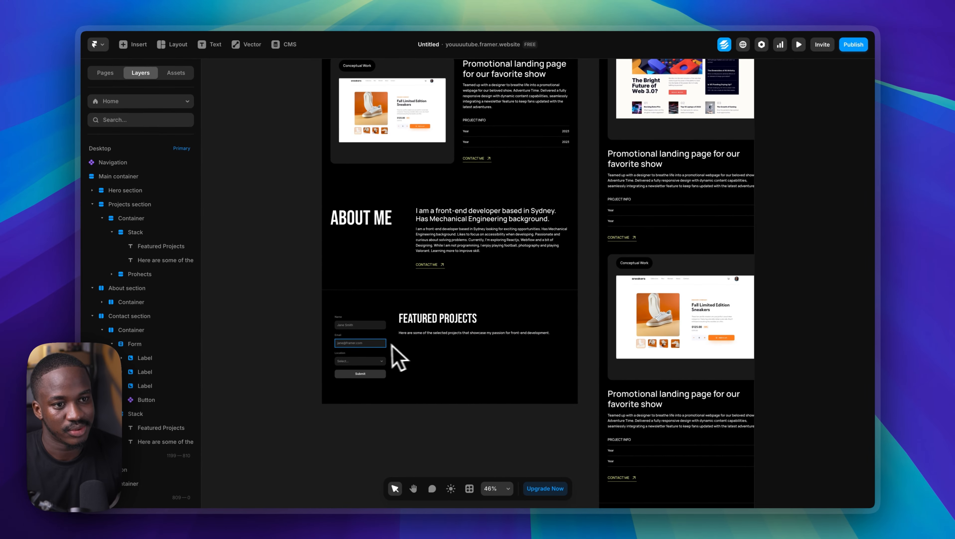
- Check the Let's Connect layout in Figma and, back in Framer, move the Contact section's heading stack ahead of the form
{"action": "key", "text": "ctrl+Right"}
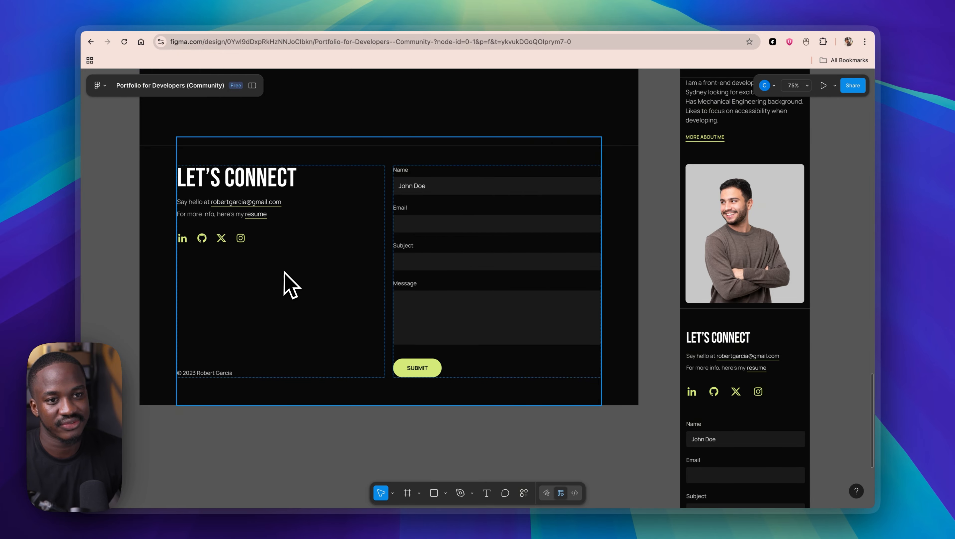
{"action": "key", "text": "ctrl+Left"}
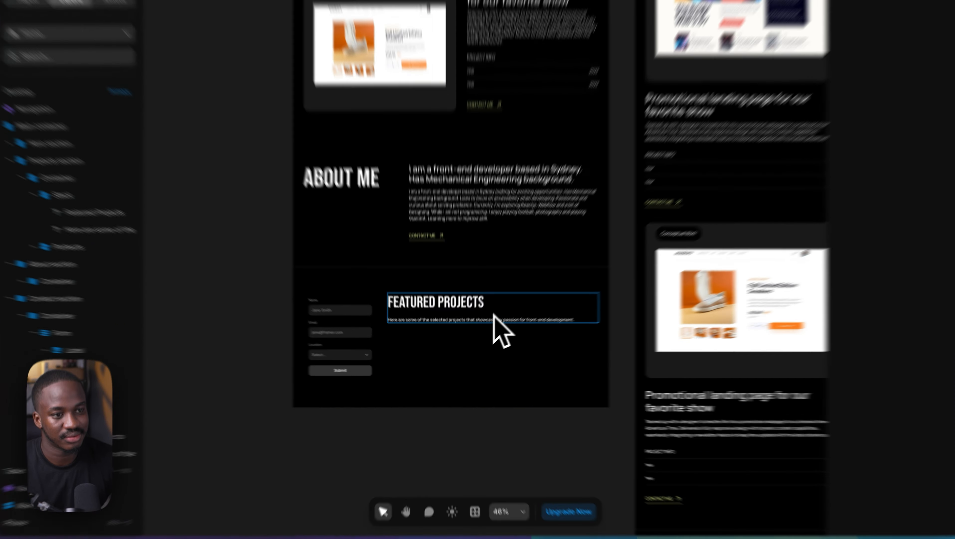
{"action": "left_click", "coordinate": [483, 328]}
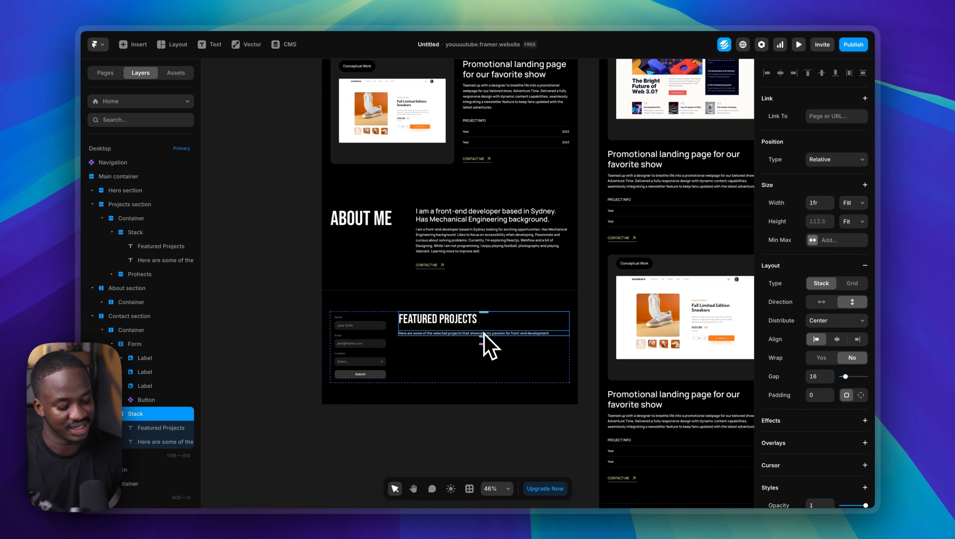
{"action": "key", "text": "Left"}
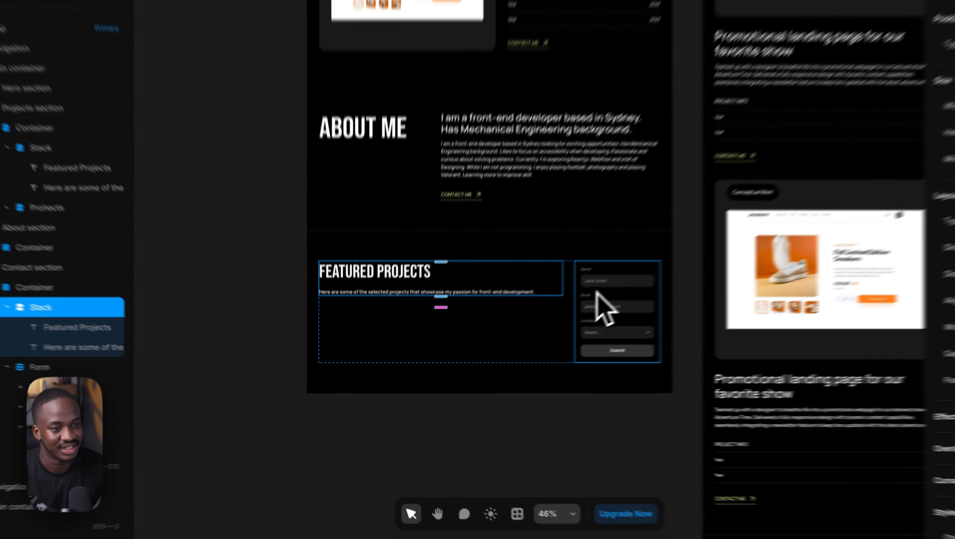
- Set the contact form's width to Fill and deselect it
{"action": "left_click", "coordinate": [528, 336]}
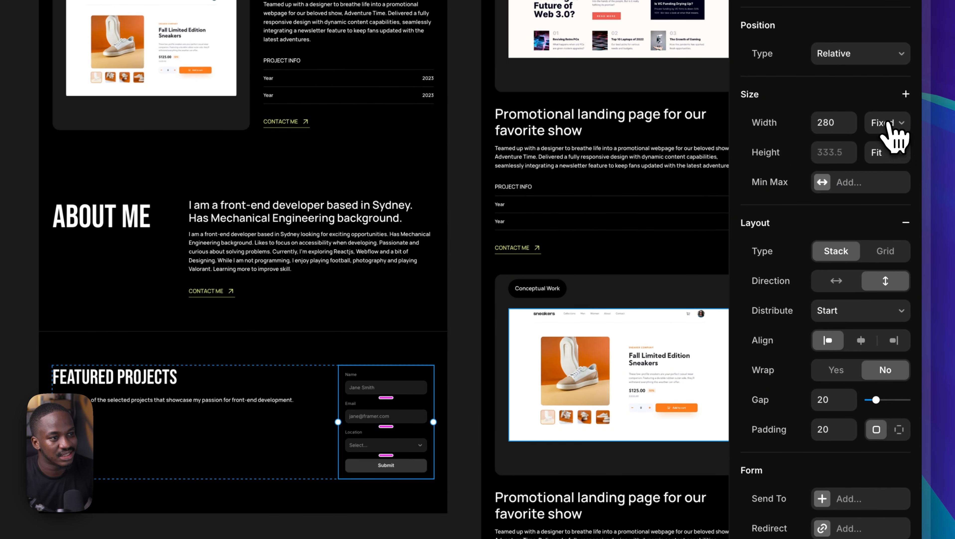
{"action": "left_click", "coordinate": [891, 123]}
{"action": "left_click", "coordinate": [876, 154]}
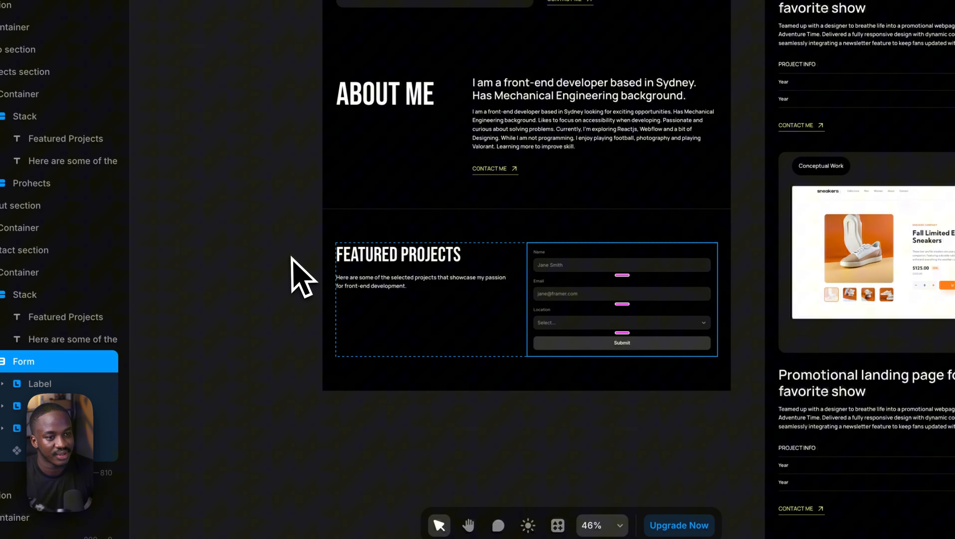
{"action": "left_click", "coordinate": [8, 380]}
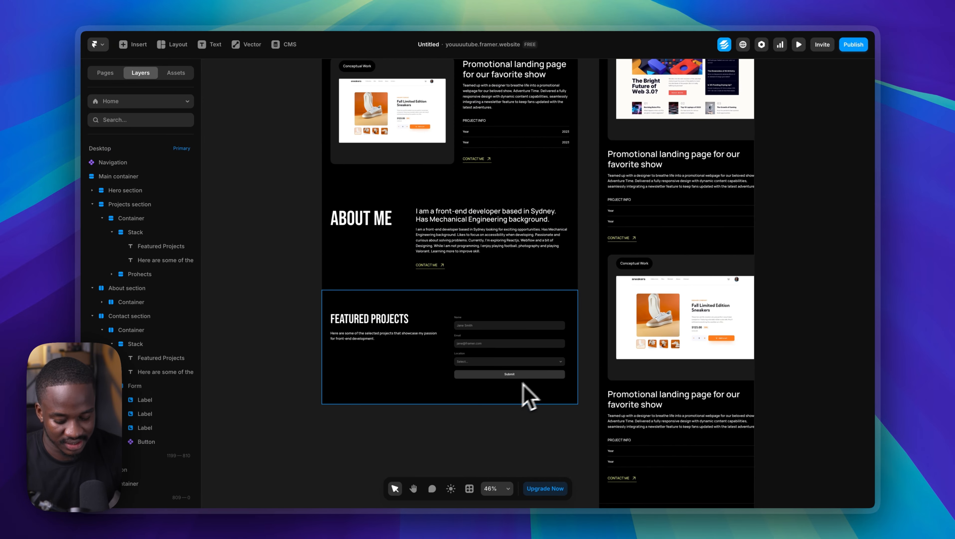
- Duplicate the contact form's Email field and delete the Location dropdown field
{"action": "scroll", "coordinate": [490, 378], "scroll_direction": "up", "scroll_amount": 5}
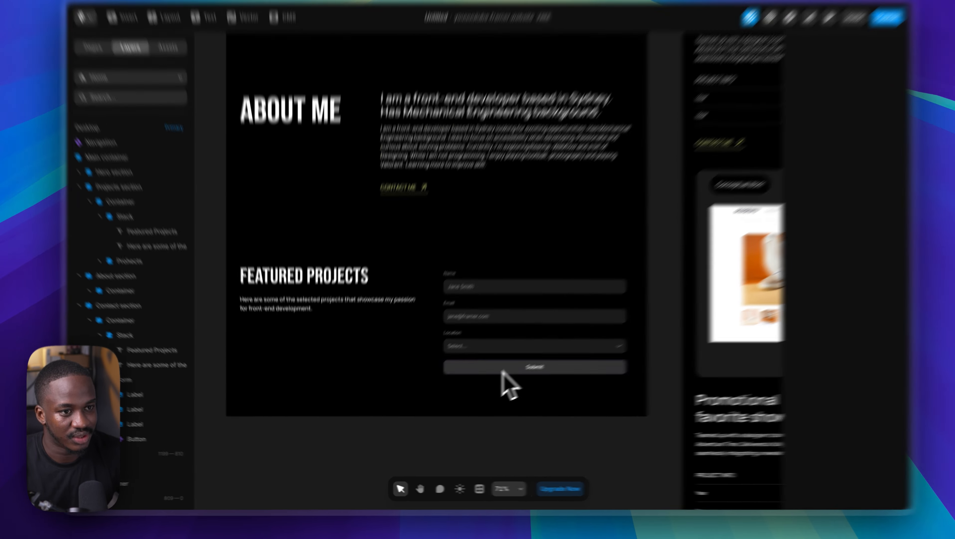
{"action": "key", "text": "space"}
{"action": "left_click_drag", "start_coordinate": [490, 378], "coordinate": [464, 377]}
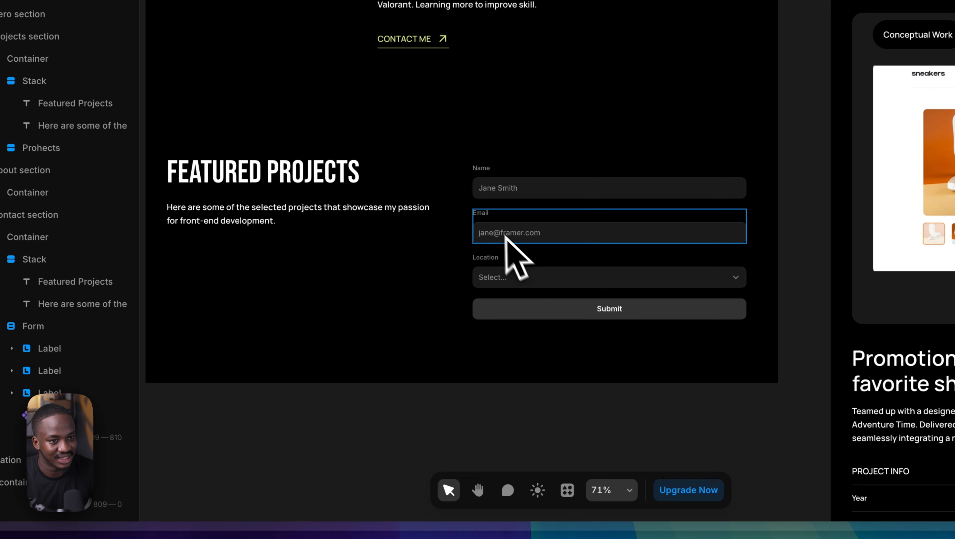
{"action": "left_click", "coordinate": [494, 223]}
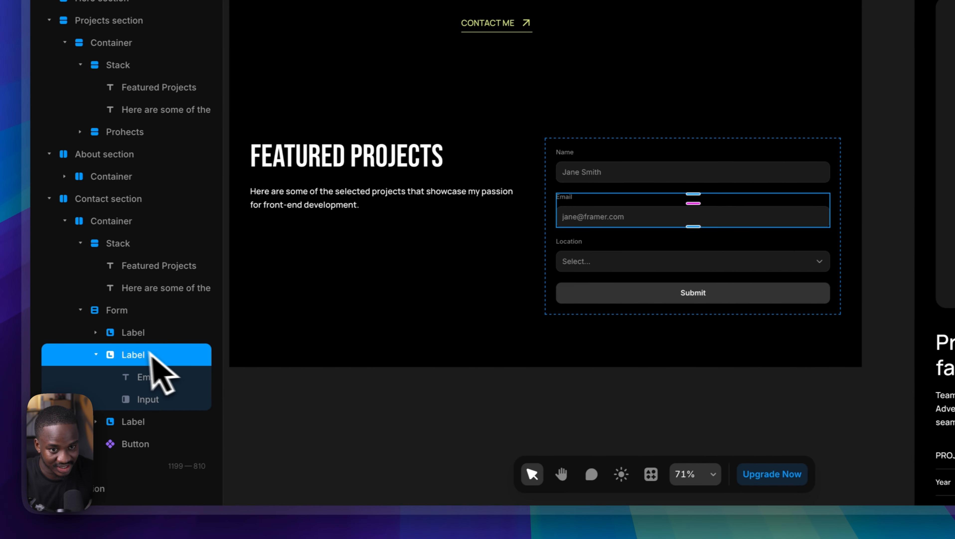
{"action": "left_click", "coordinate": [101, 354]}
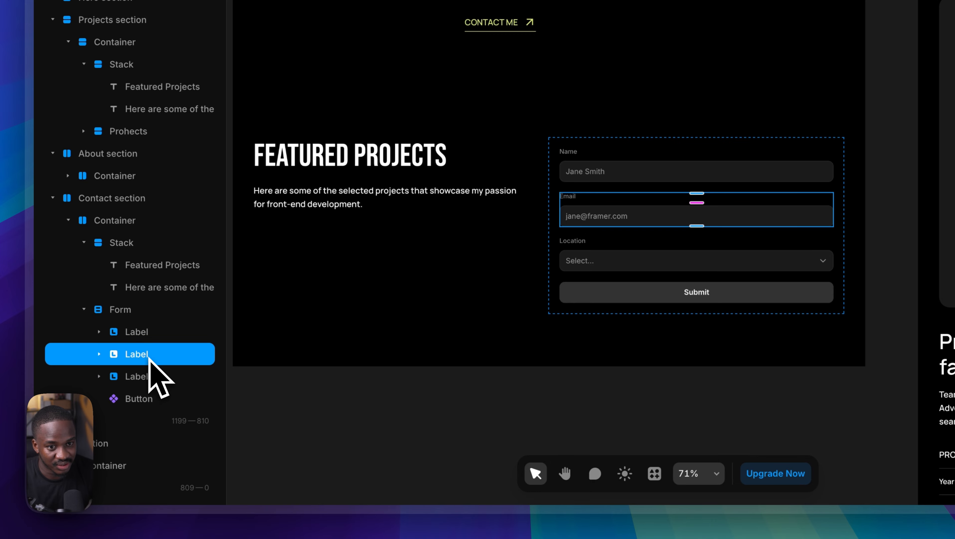
{"action": "left_click", "coordinate": [99, 354]}
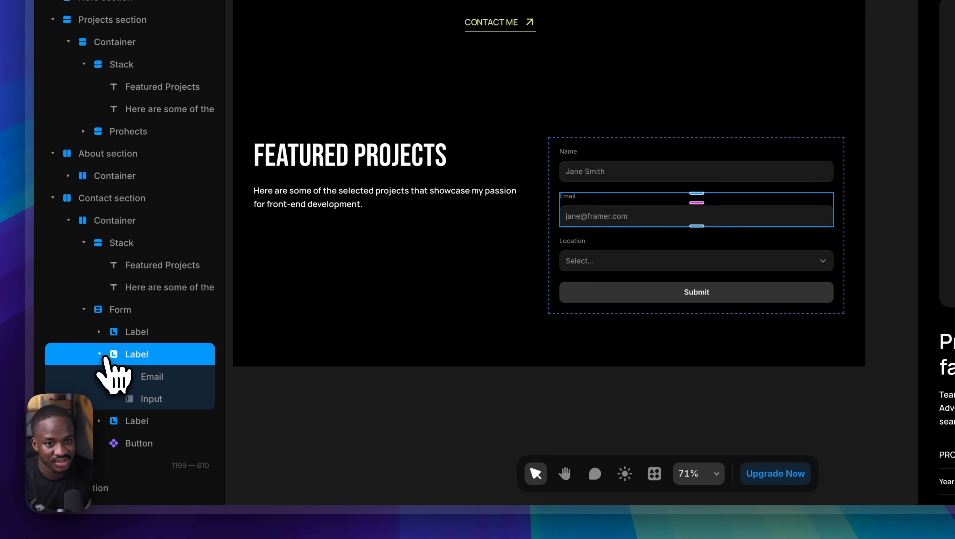
{"action": "left_click", "coordinate": [99, 354]}
{"action": "key", "text": "super+d"}
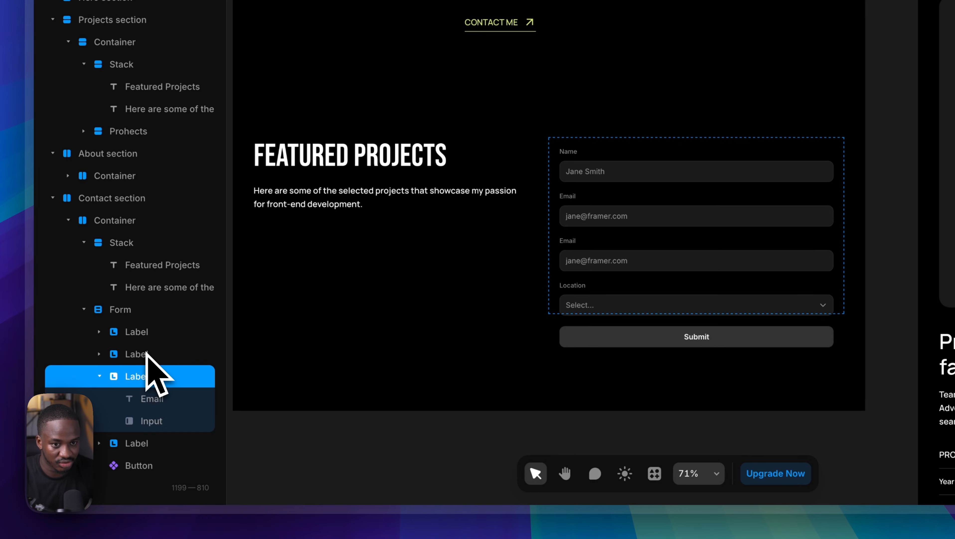
{"action": "left_click", "coordinate": [99, 376]}
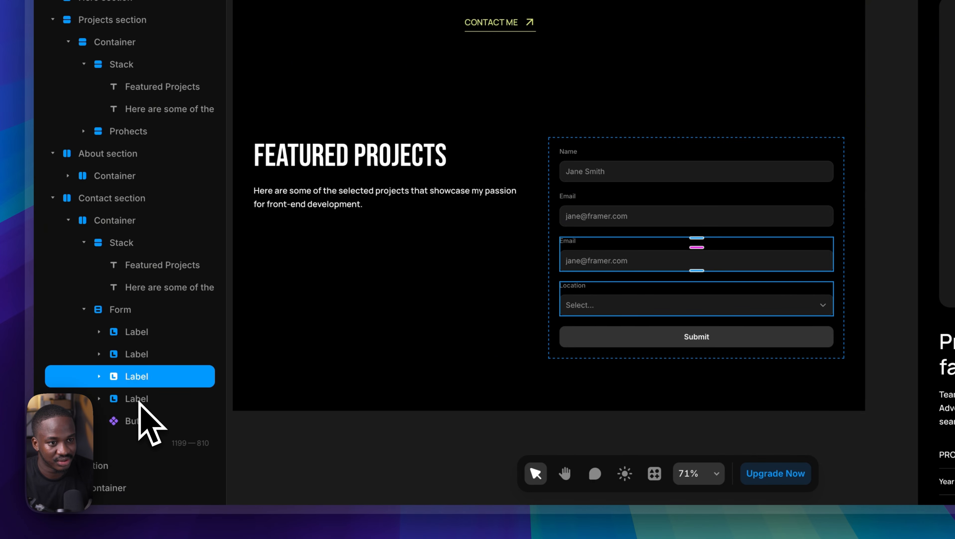
{"action": "left_click", "coordinate": [139, 402]}
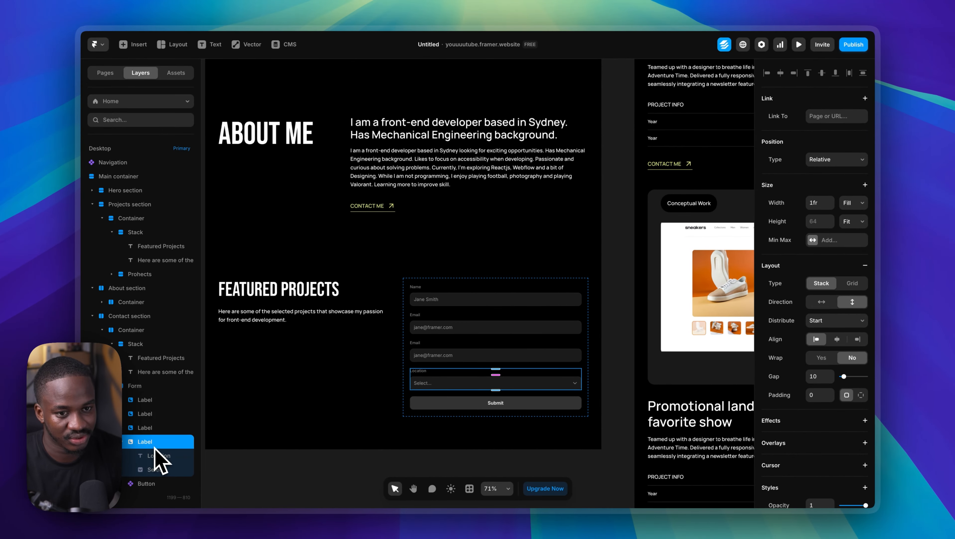
{"action": "key", "text": "Delete"}
- Change the label text of the contact form's duplicated Email field to Subject
{"action": "left_click", "coordinate": [151, 428]}
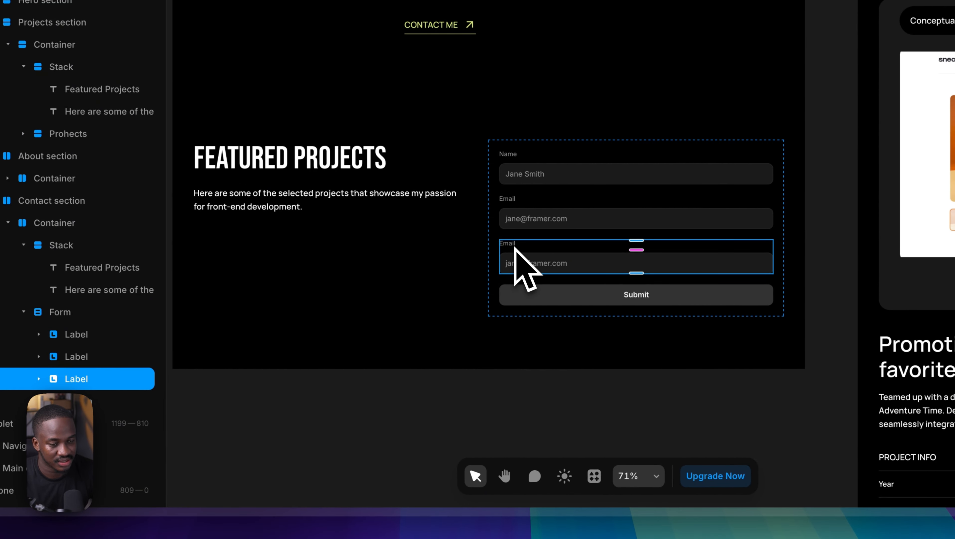
{"action": "scroll", "coordinate": [515, 246], "scroll_direction": "up", "scroll_amount": 5}
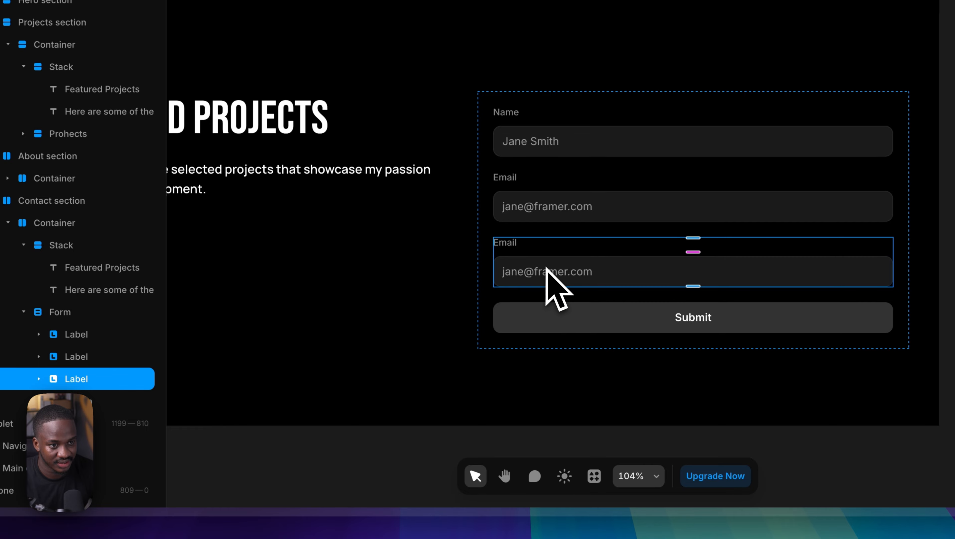
{"action": "left_click", "coordinate": [38, 378]}
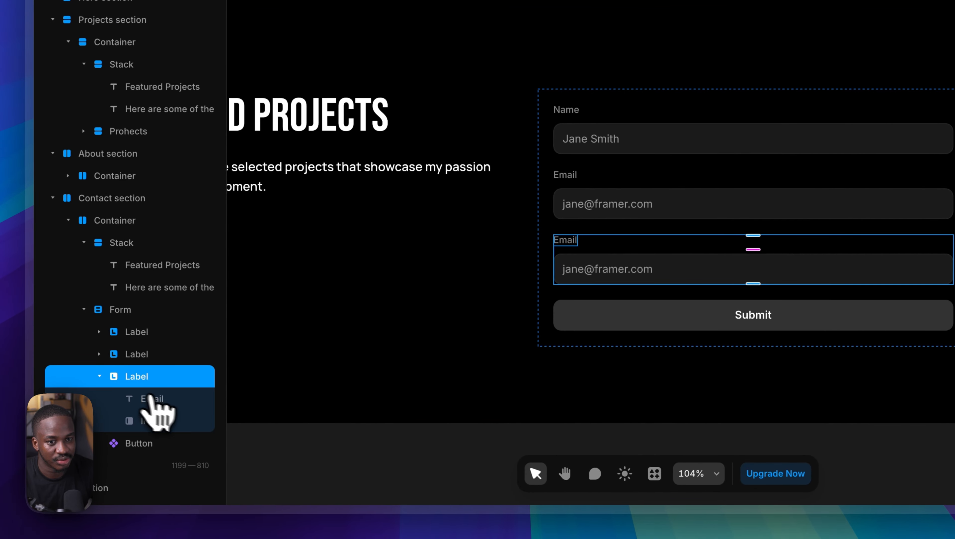
{"action": "left_click", "coordinate": [153, 399]}
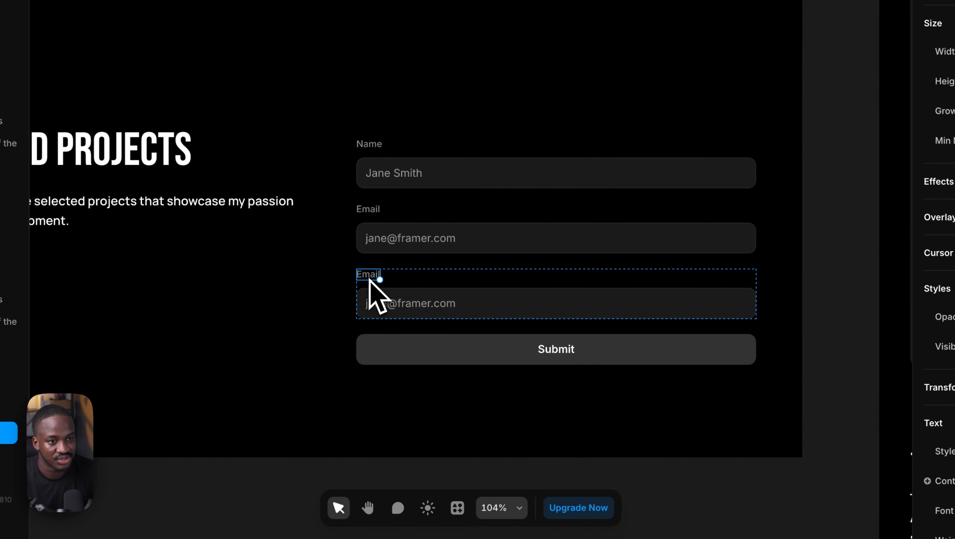
{"action": "double_click", "coordinate": [369, 277]}
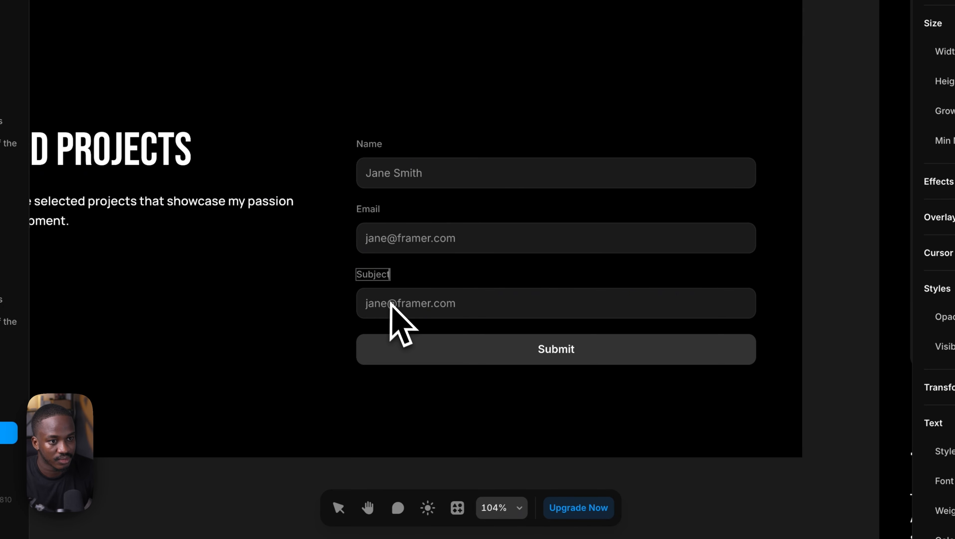
- Set the Subject field's input type to Text and its input name to Subject
{"action": "left_click", "coordinate": [417, 302]}
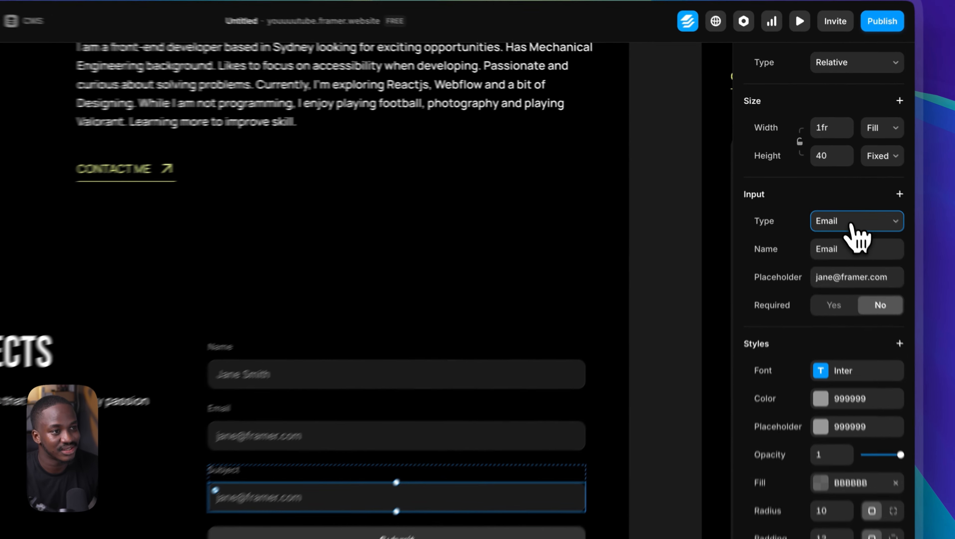
{"action": "left_click", "coordinate": [835, 178]}
{"action": "left_click", "coordinate": [851, 196]}
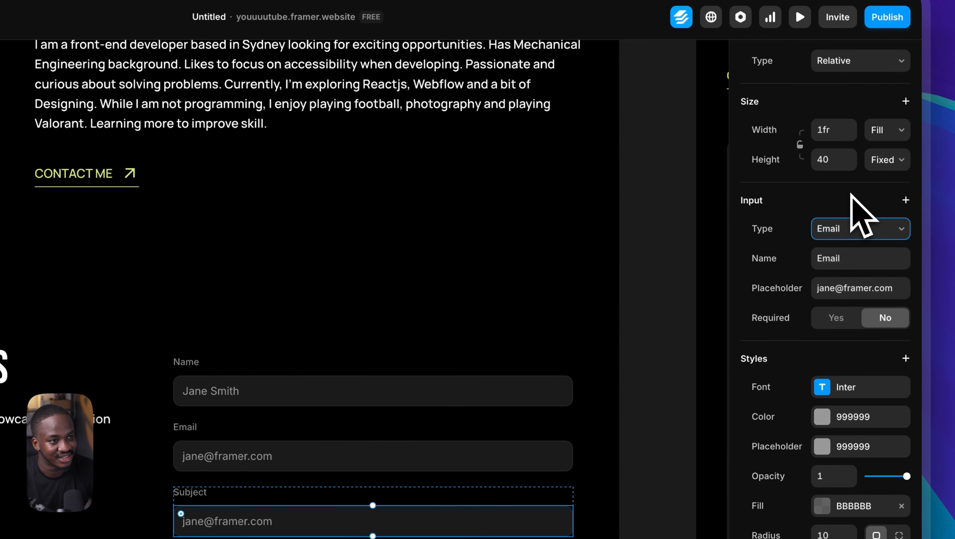
{"action": "left_click", "coordinate": [850, 260]}
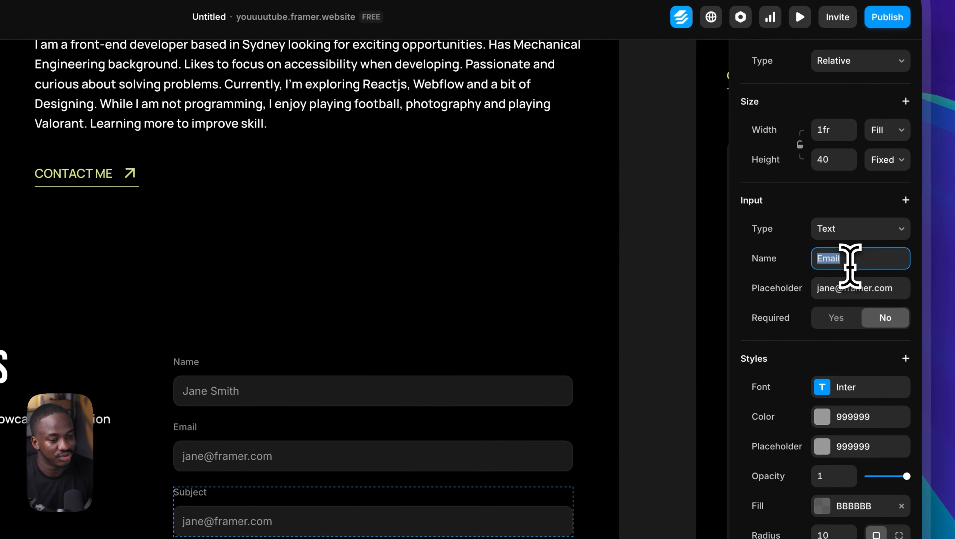
{"action": "type", "text": "S"}
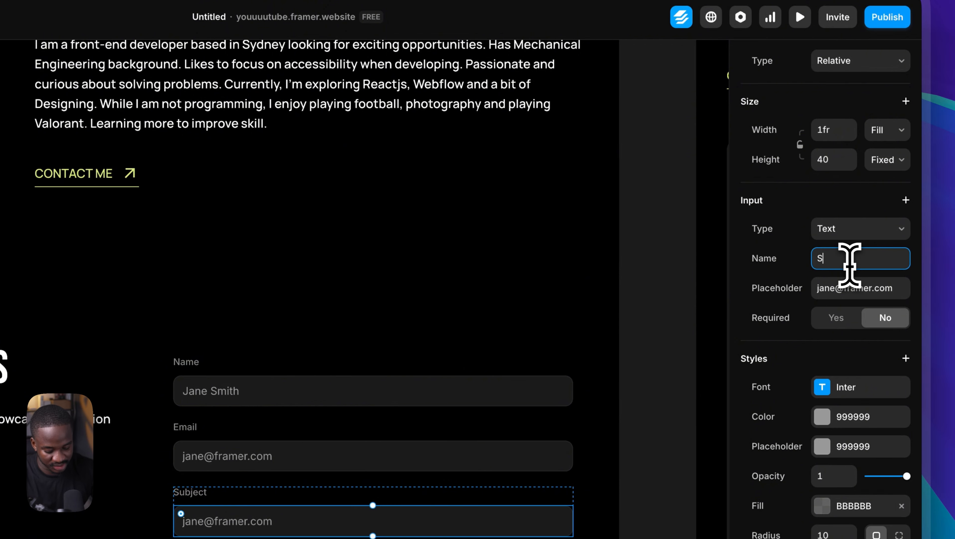
{"action": "type", "text": "ubject"}
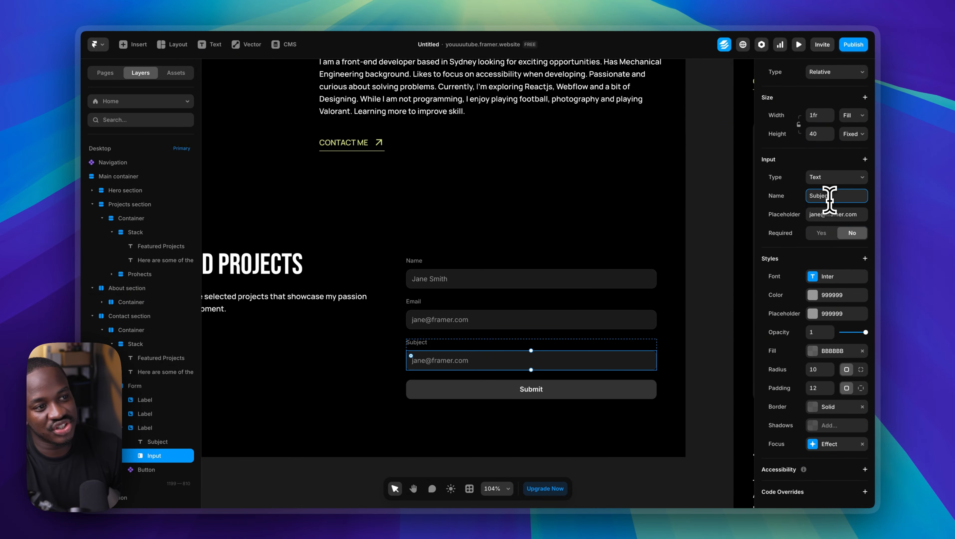
- Clear the placeholder text of the Subject field's input
{"action": "left_click", "coordinate": [778, 197]}
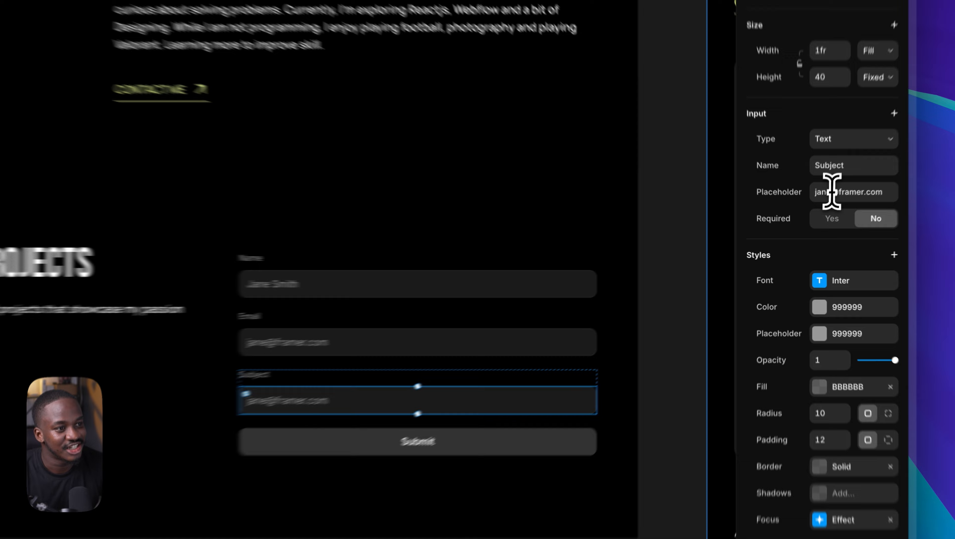
{"action": "left_click", "coordinate": [817, 213]}
{"action": "key", "text": "BackSpace"}
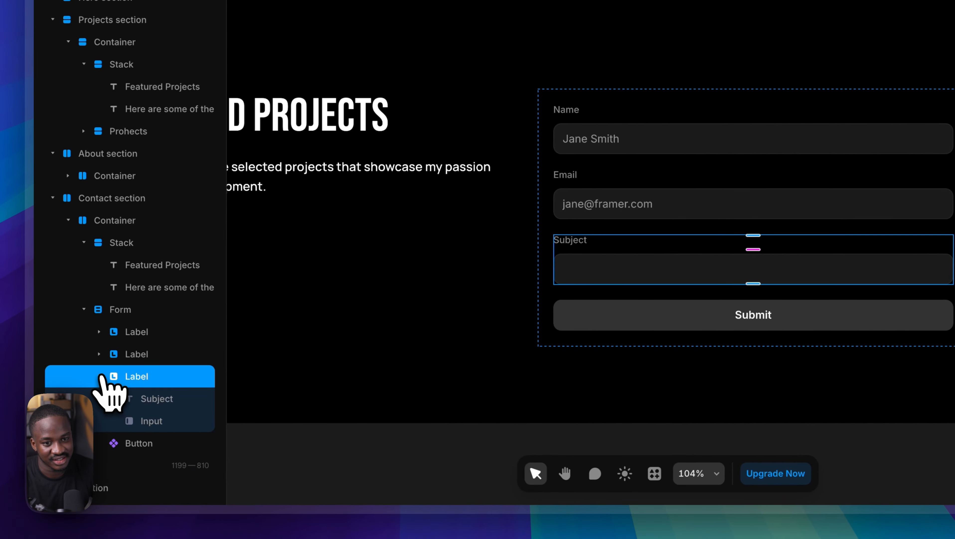
- Duplicate the Subject field in the contact form and change the copy's label text to Message
{"action": "left_click", "coordinate": [99, 376]}
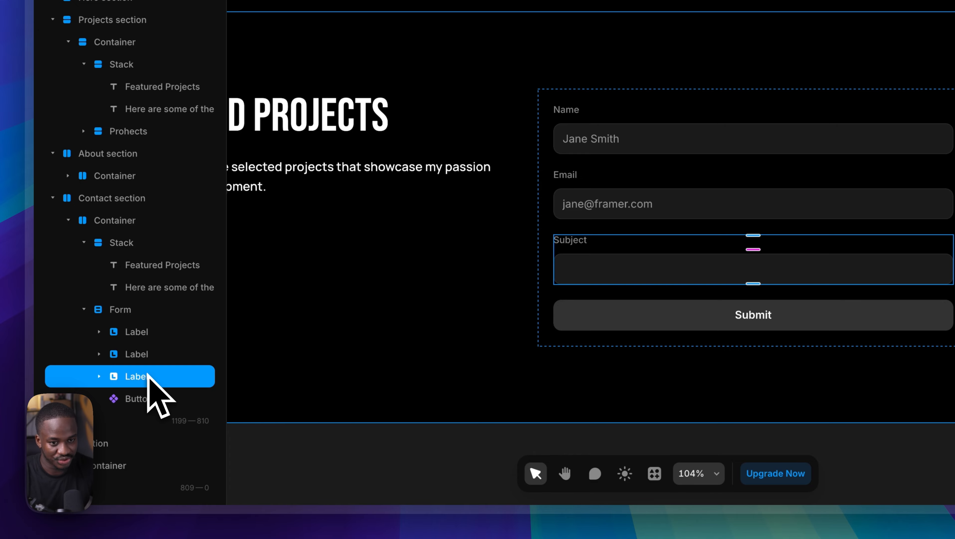
{"action": "key", "text": "ctrl+d"}
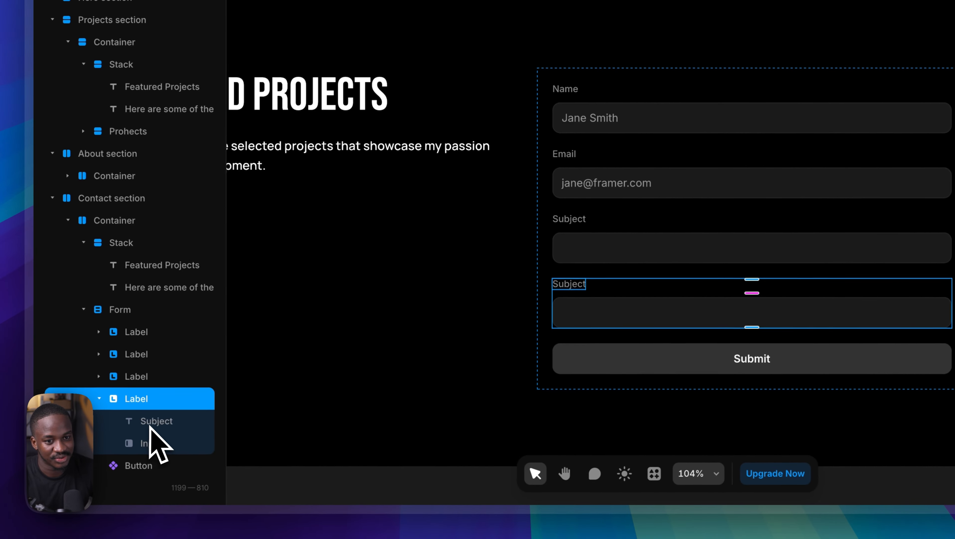
{"action": "left_click", "coordinate": [151, 423]}
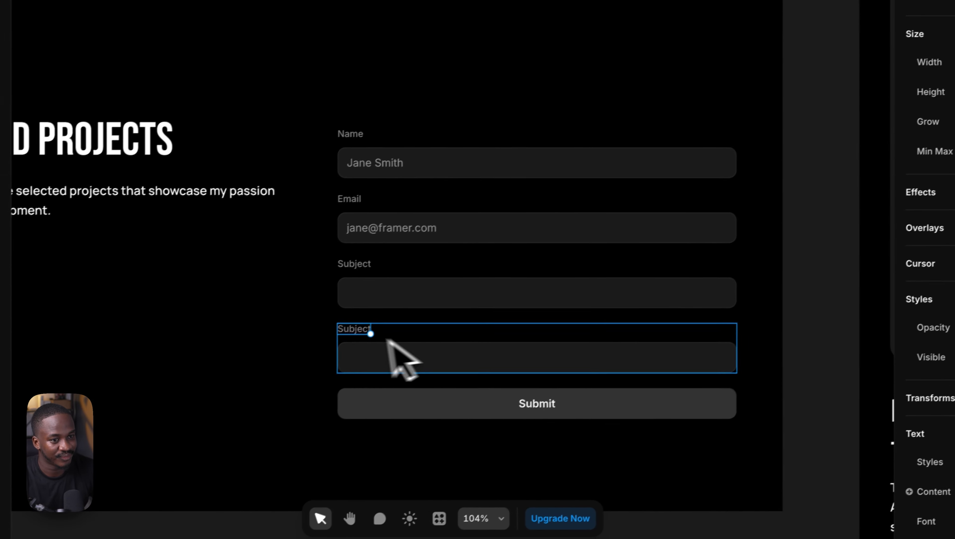
{"action": "double_click", "coordinate": [356, 329]}
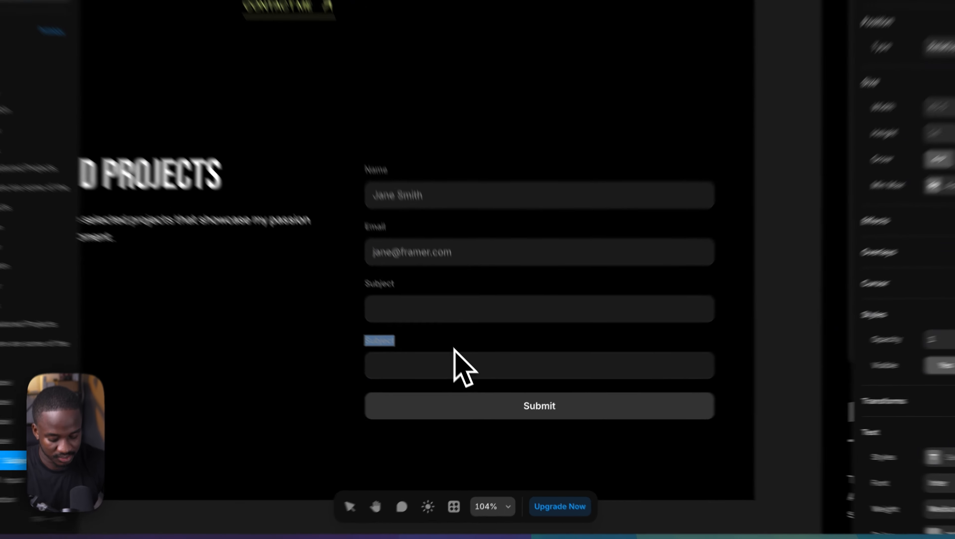
{"action": "type", "text": "Message"}
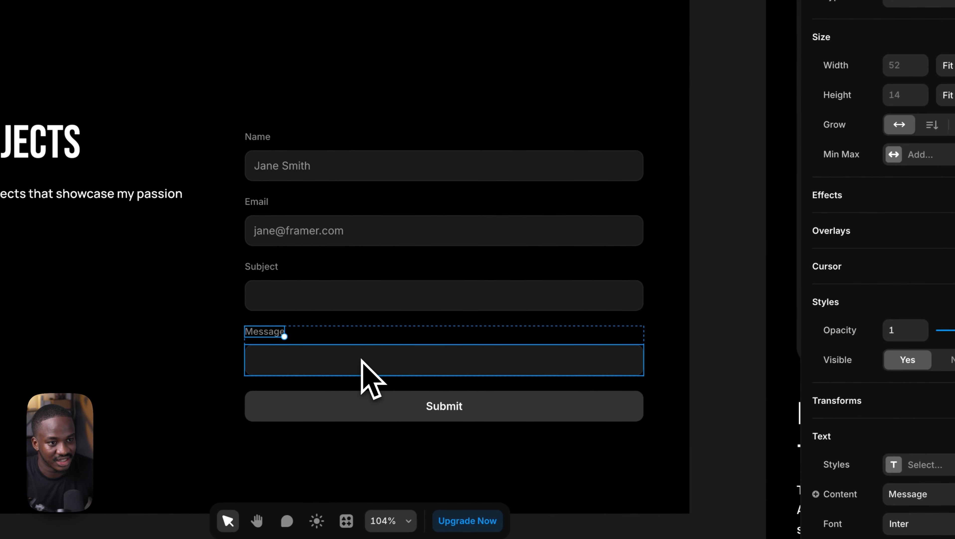
- Set the Message field's input type to Text Area and its input name to Message
{"action": "left_click", "coordinate": [479, 388]}
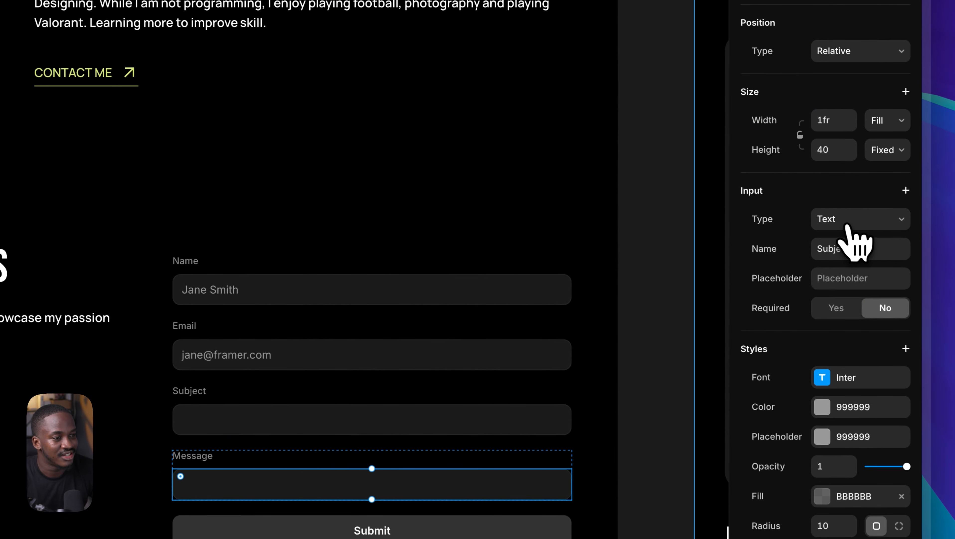
{"action": "left_click", "coordinate": [848, 221]}
{"action": "left_click", "coordinate": [850, 236]}
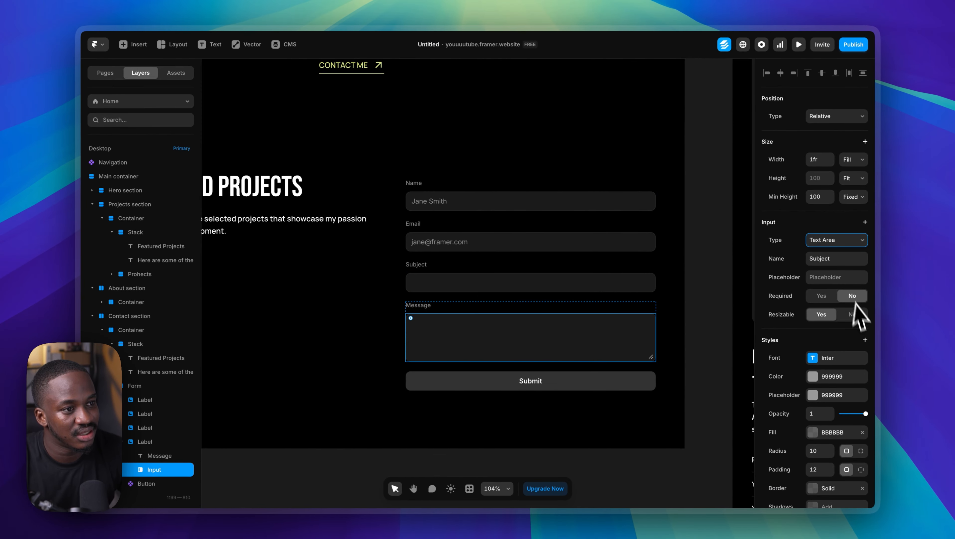
{"action": "left_click", "coordinate": [848, 258]}
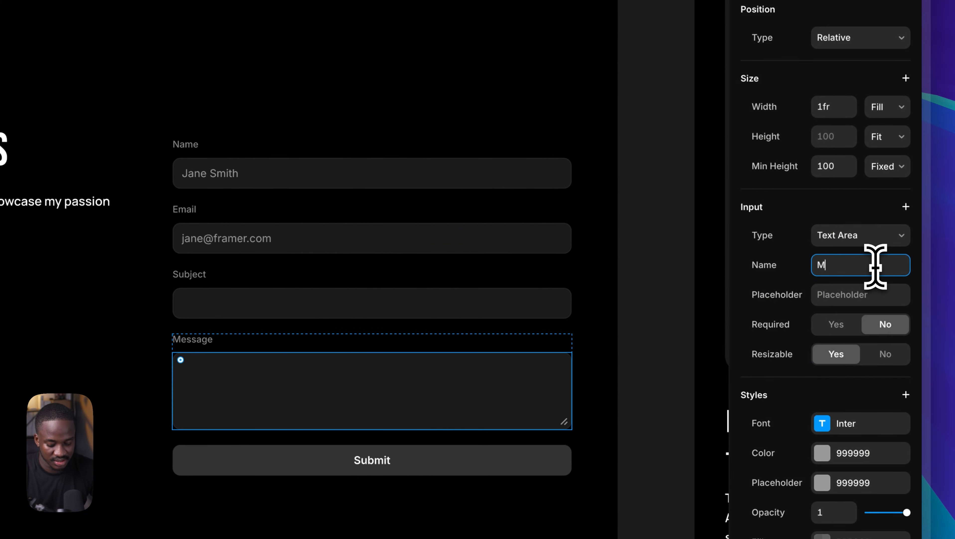
{"action": "type", "text": "Message"}
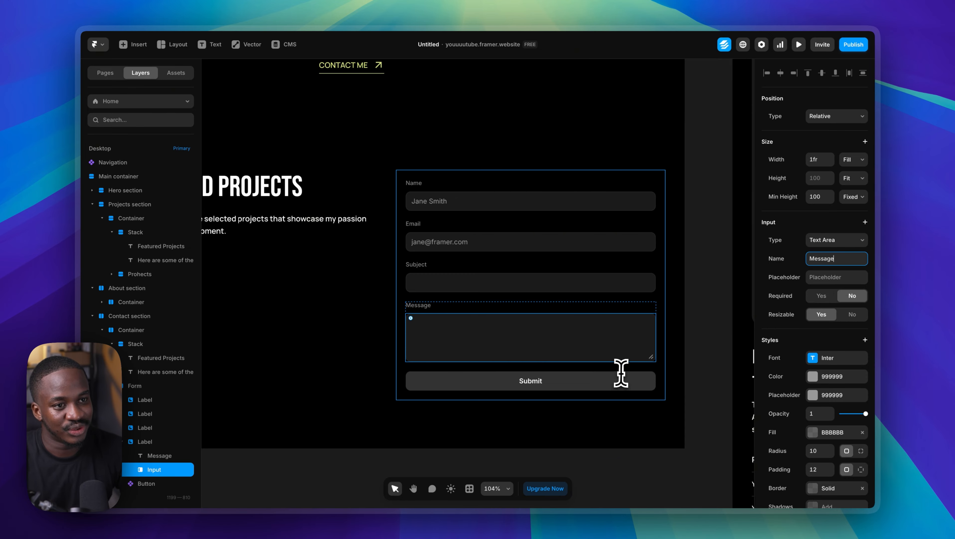
- Check the Submit button's design in Figma and, back in Framer, open the form's Submit button component and look over its variants
{"action": "key", "text": "ctrl+Right"}
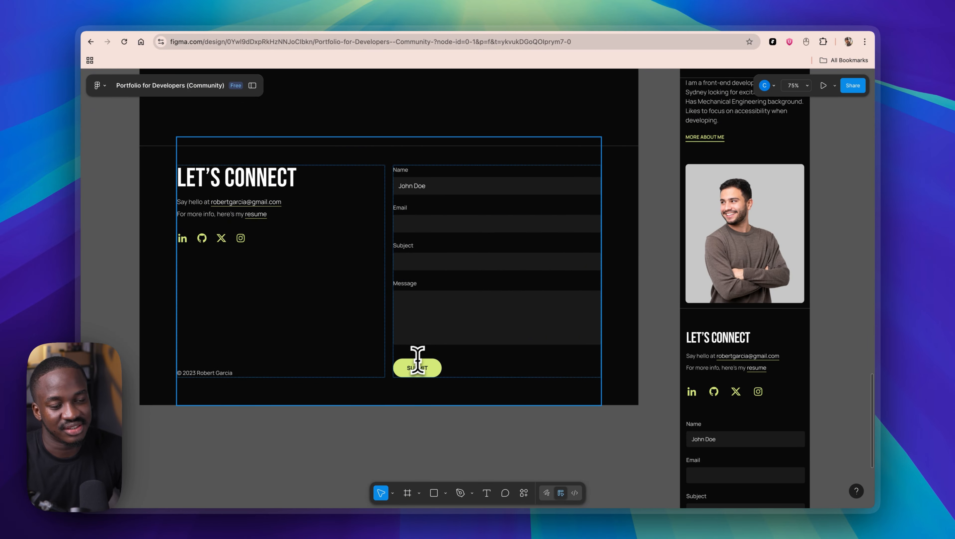
{"action": "key", "text": "ctrl+Left"}
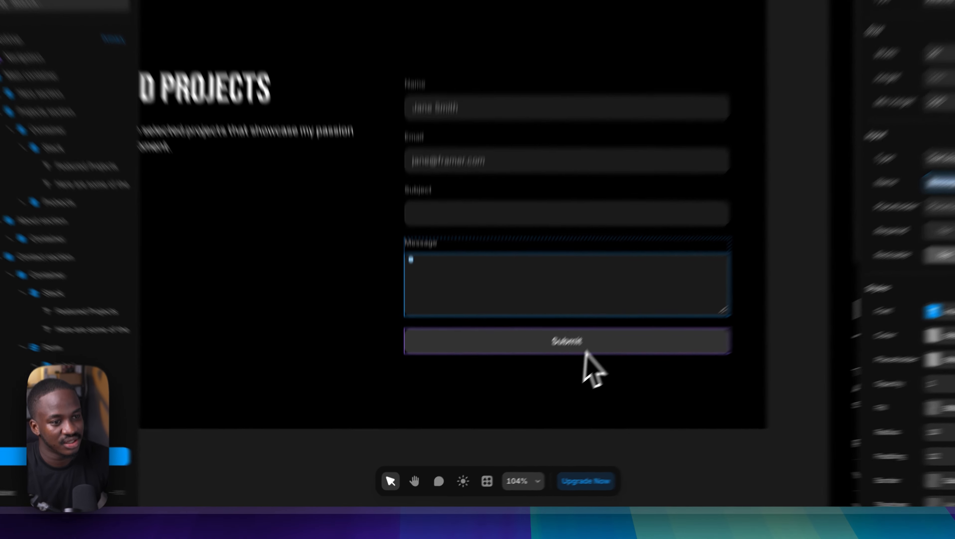
{"action": "left_click", "coordinate": [524, 384]}
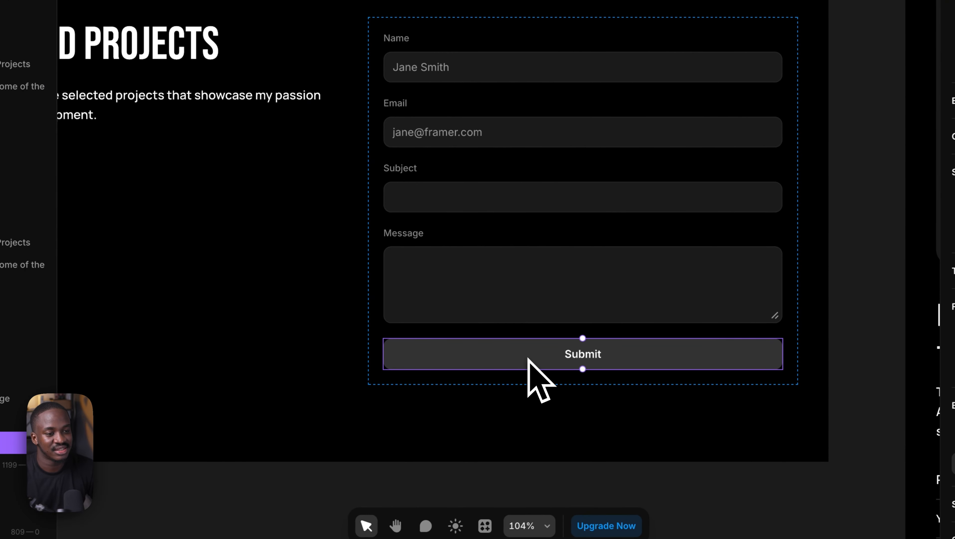
{"action": "double_click", "coordinate": [527, 358]}
{"action": "key", "text": "space"}
{"action": "left_click_drag", "start_coordinate": [527, 253], "coordinate": [416, 213]}
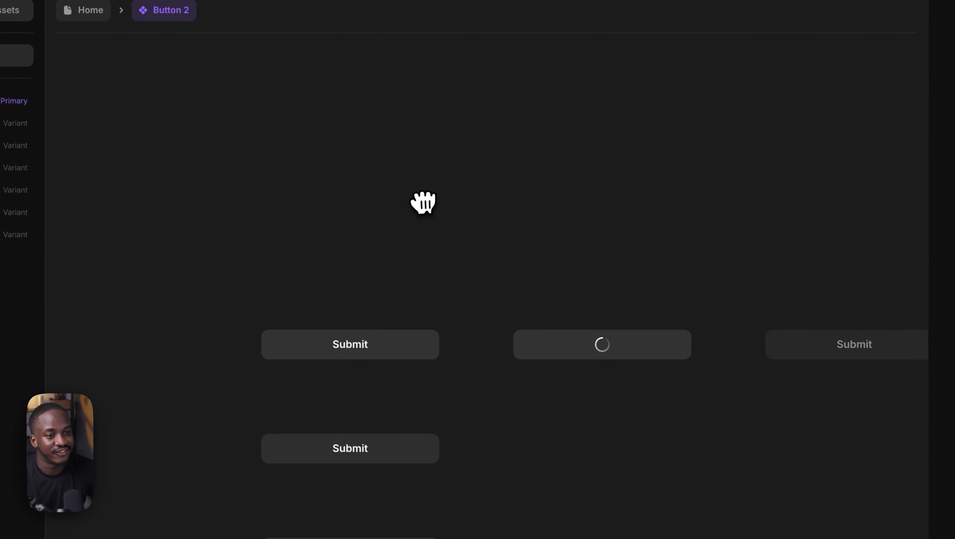
{"action": "left_click_drag", "start_coordinate": [603, 185], "coordinate": [282, 187]}
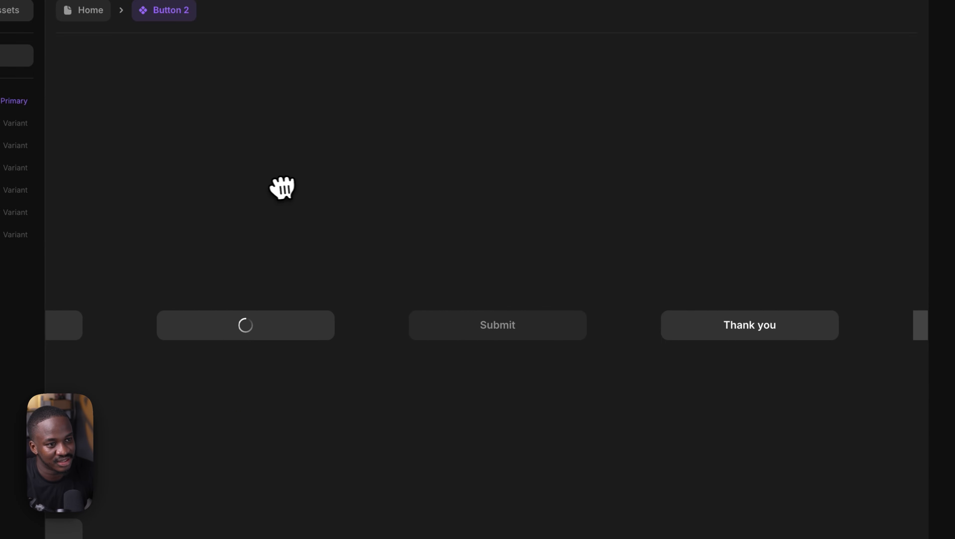
{"action": "left_click_drag", "start_coordinate": [473, 188], "coordinate": [639, 230]}
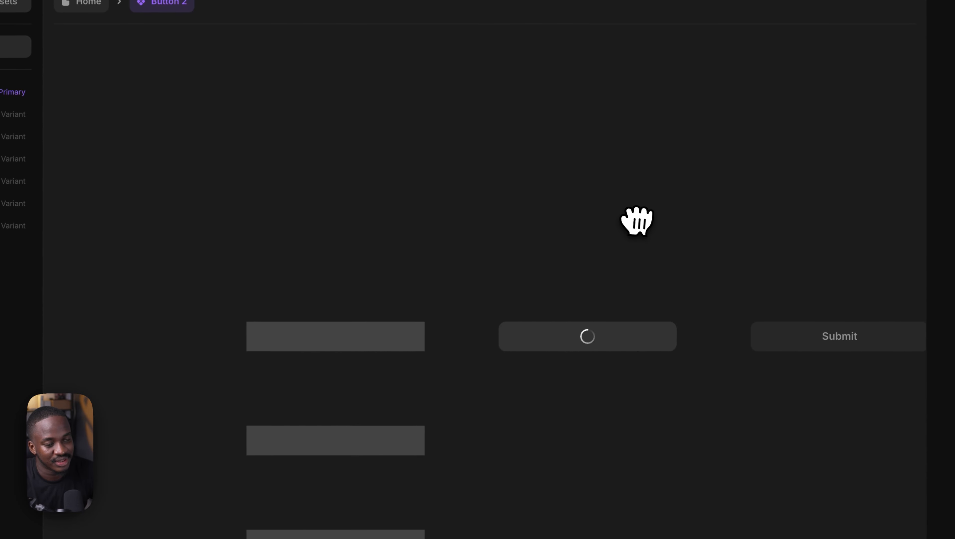
- Copy the fill colour D3E97A from the Submit button in Figma and apply it to the Default Primary button variant in Framer
{"action": "left_click", "coordinate": [277, 311]}
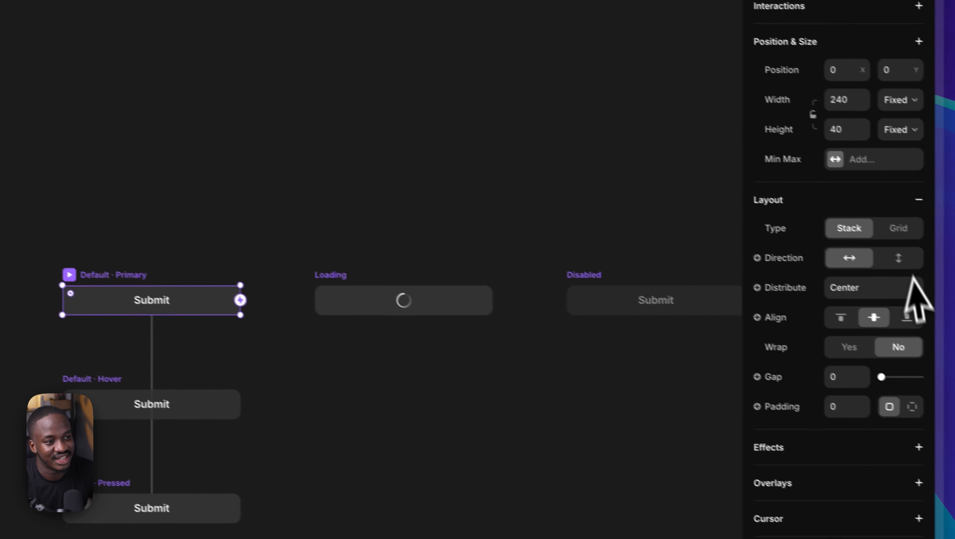
{"action": "scroll", "coordinate": [913, 301], "scroll_direction": "down", "scroll_amount": 10}
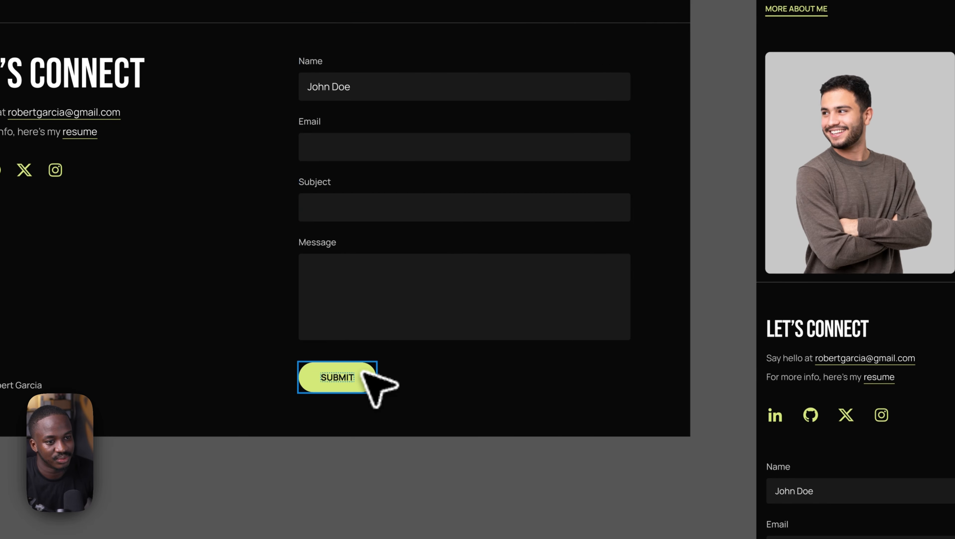
{"action": "left_click", "coordinate": [364, 374]}
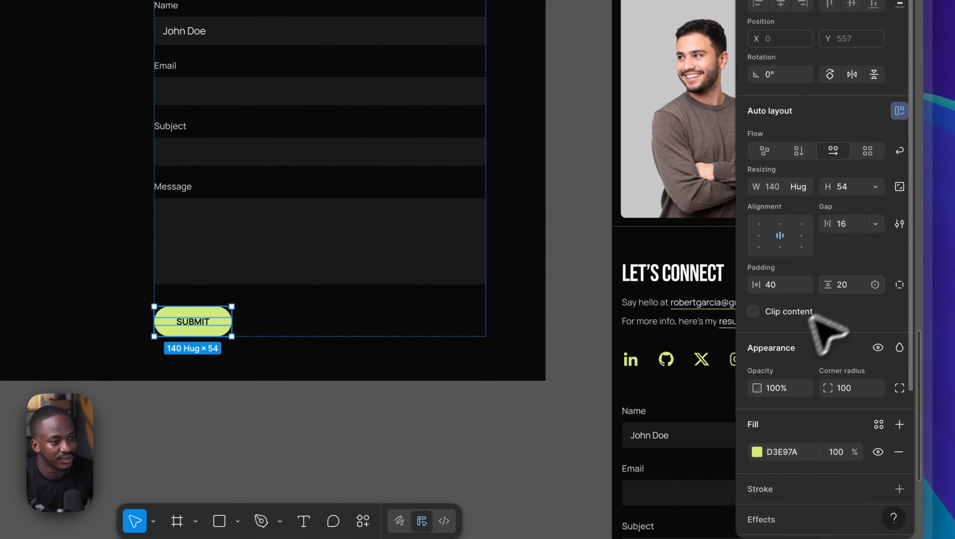
{"action": "scroll", "coordinate": [864, 332], "scroll_direction": "down", "scroll_amount": 5}
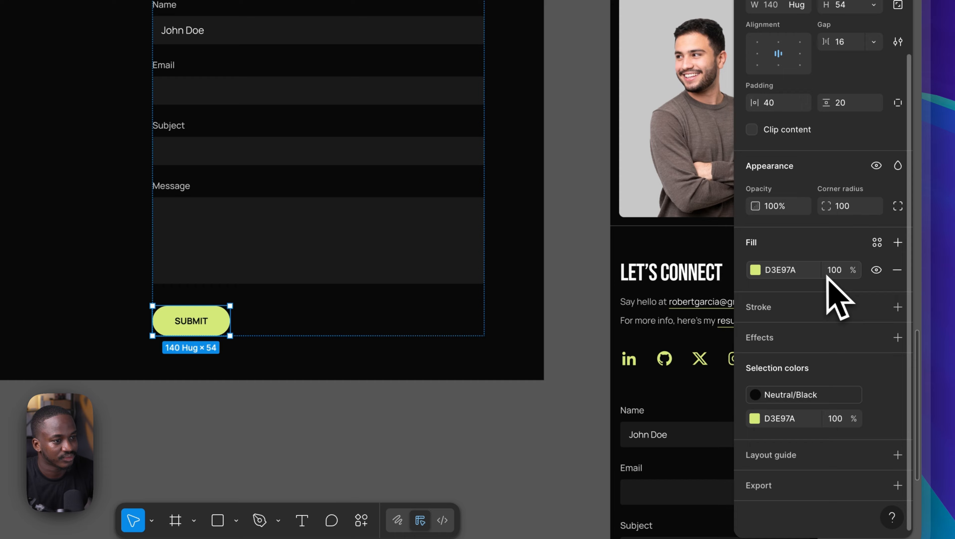
{"action": "left_click", "coordinate": [789, 272]}
{"action": "key", "text": "super+c"}
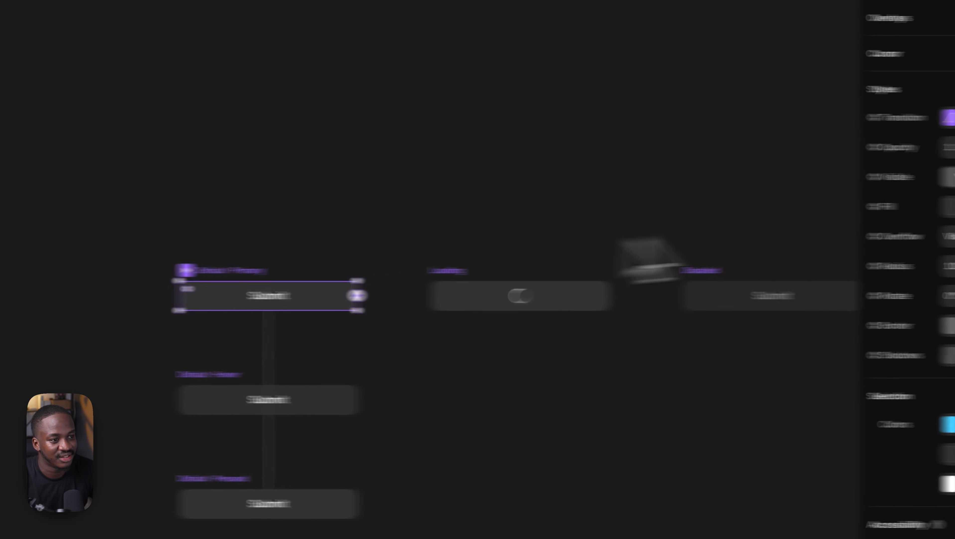
{"action": "left_click", "coordinate": [948, 206]}
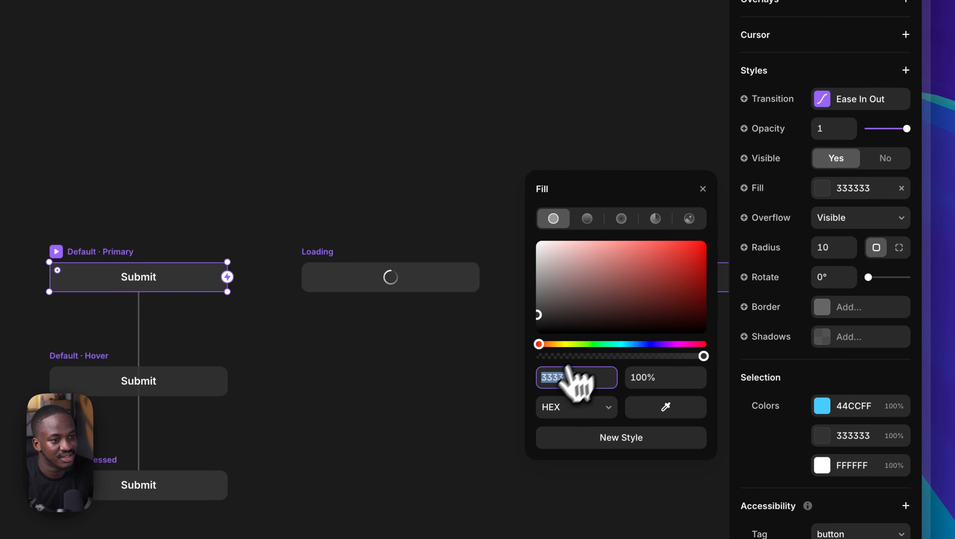
{"action": "key", "text": "super+v"}
{"action": "left_click", "coordinate": [341, 205]}
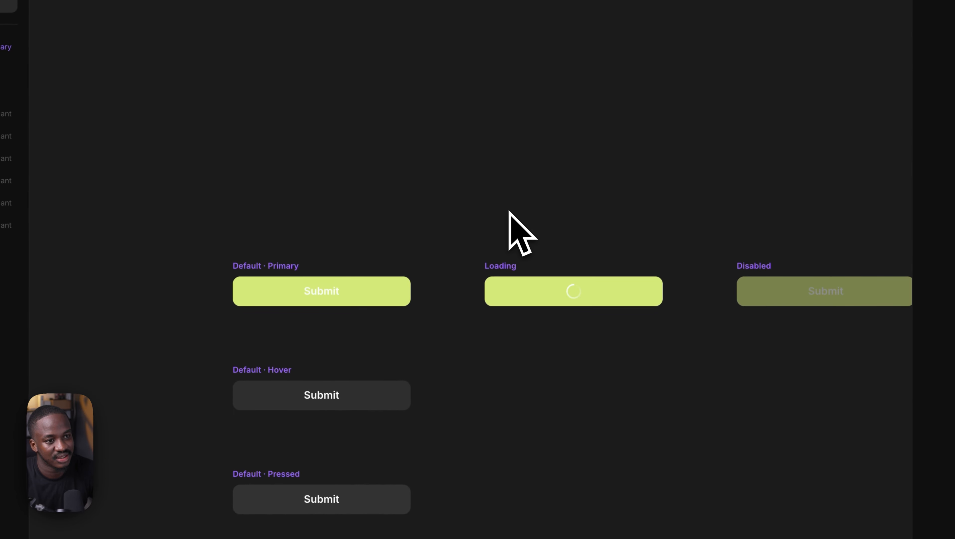
- Change the Submit text colour in the Default · Primary button variant to black, 000000
{"action": "double_click", "coordinate": [328, 300]}
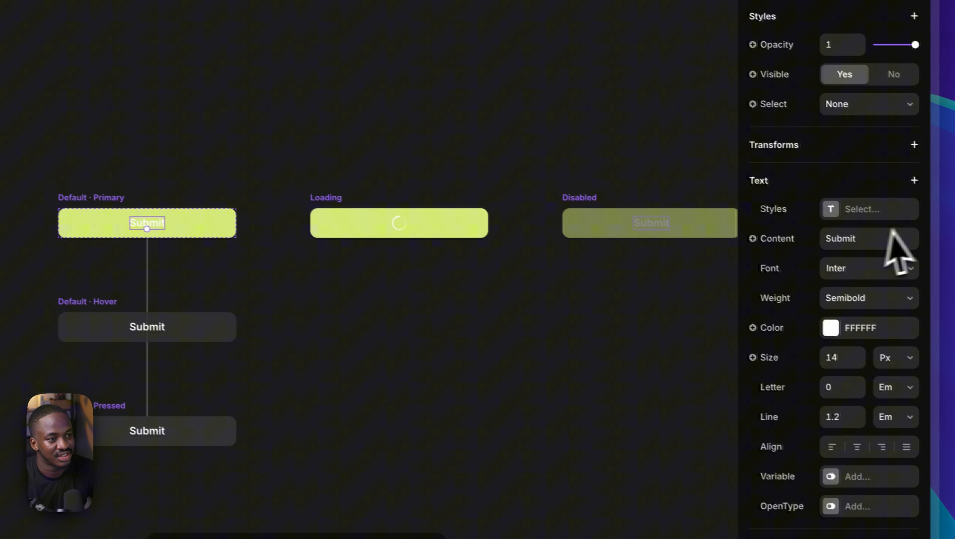
{"action": "scroll", "coordinate": [879, 255], "scroll_direction": "down", "scroll_amount": 3}
{"action": "left_click", "coordinate": [825, 232]}
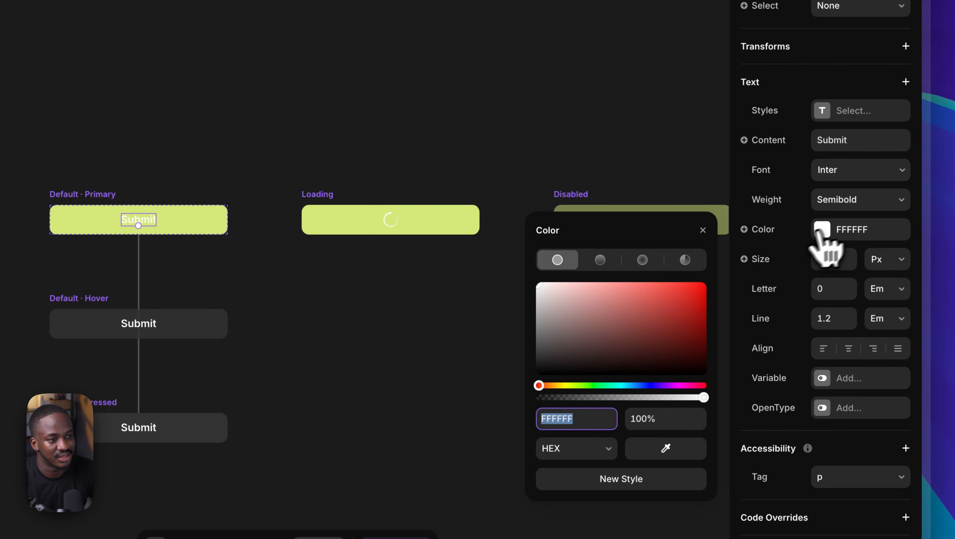
{"action": "left_click_drag", "start_coordinate": [576, 300], "coordinate": [538, 369]}
{"action": "left_click", "coordinate": [260, 157]}
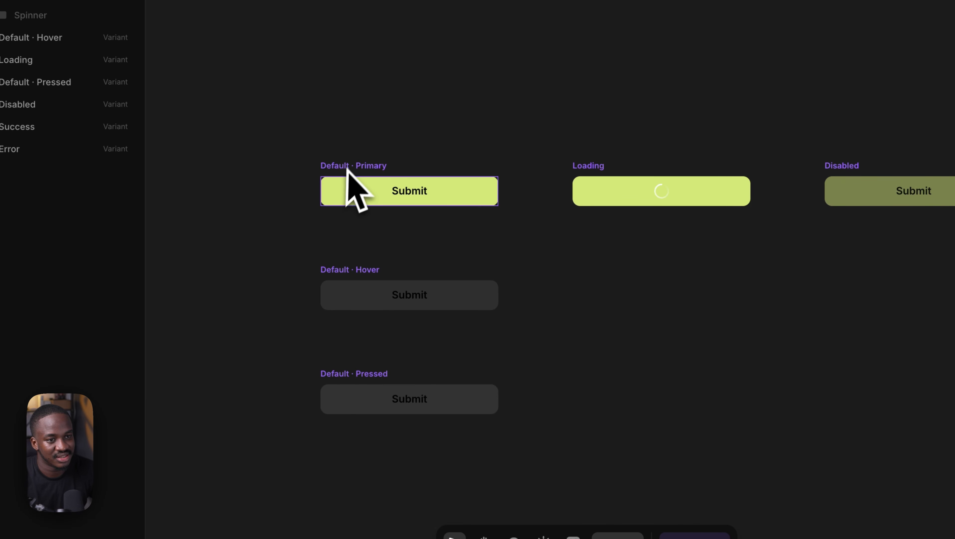
- Set the corner radius of the Default · Primary button variant to 100
{"action": "left_click", "coordinate": [352, 187]}
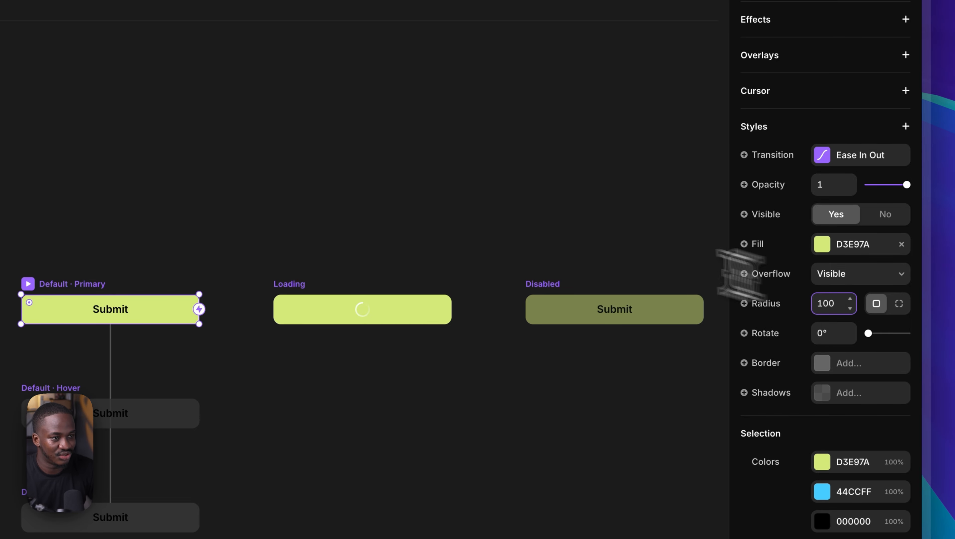
{"action": "left_click", "coordinate": [455, 191]}
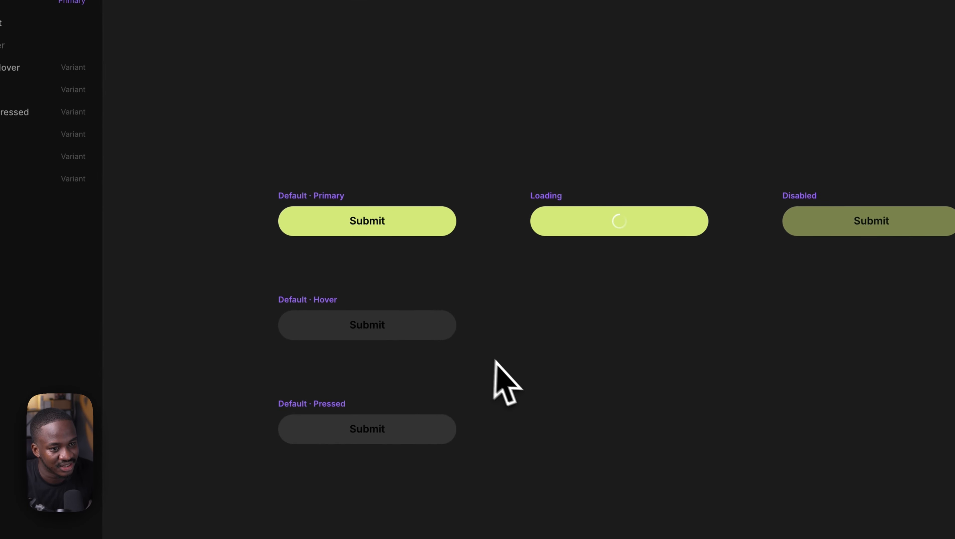
{"action": "left_click_drag", "start_coordinate": [482, 381], "coordinate": [514, 354]}
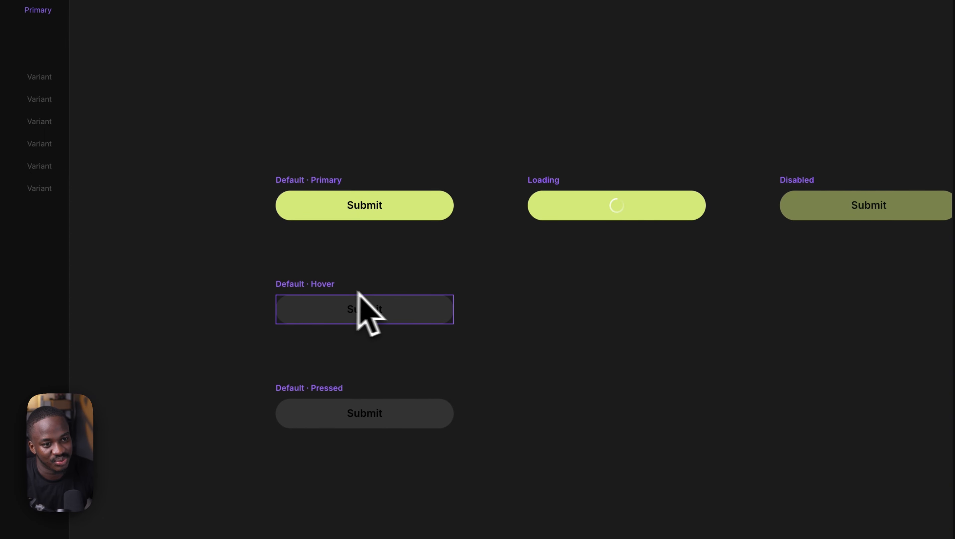
- Preview the Default · Primary button variant to check its hover state, then return to the component canvas
{"action": "left_click", "coordinate": [303, 182]}
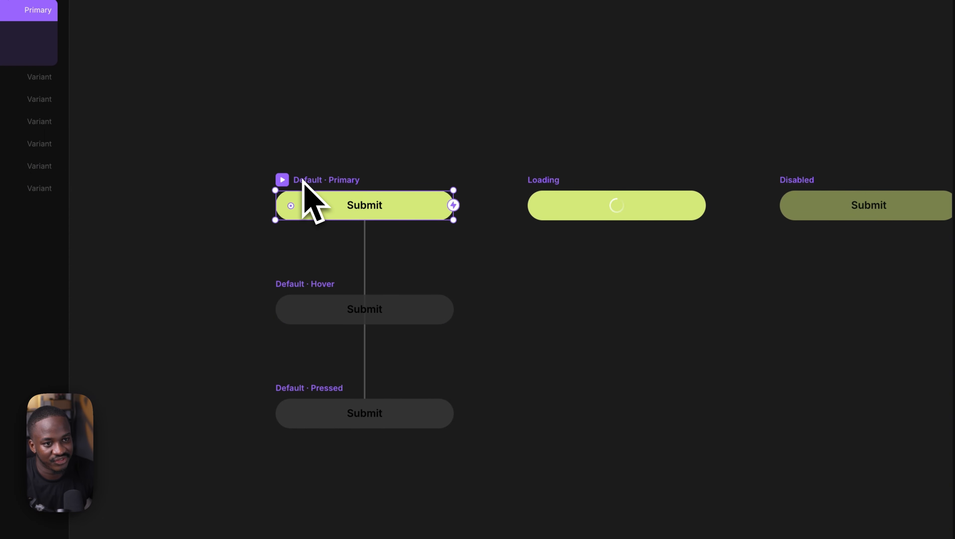
{"action": "left_click", "coordinate": [282, 180]}
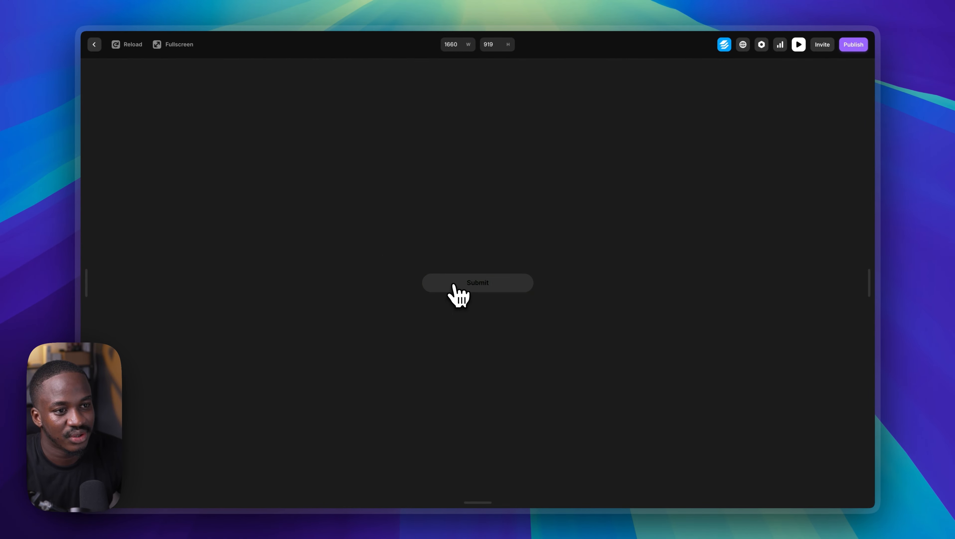
{"action": "left_click", "coordinate": [94, 44]}
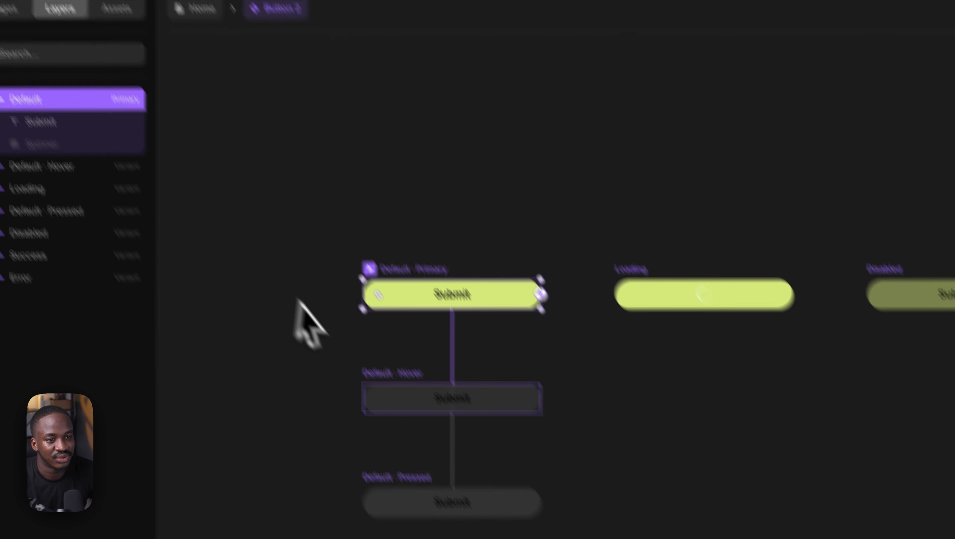
- Set the Default · Hover variant's fill to D3E97A and darken it to A9C244 at 85% opacity
{"action": "left_click", "coordinate": [375, 320]}
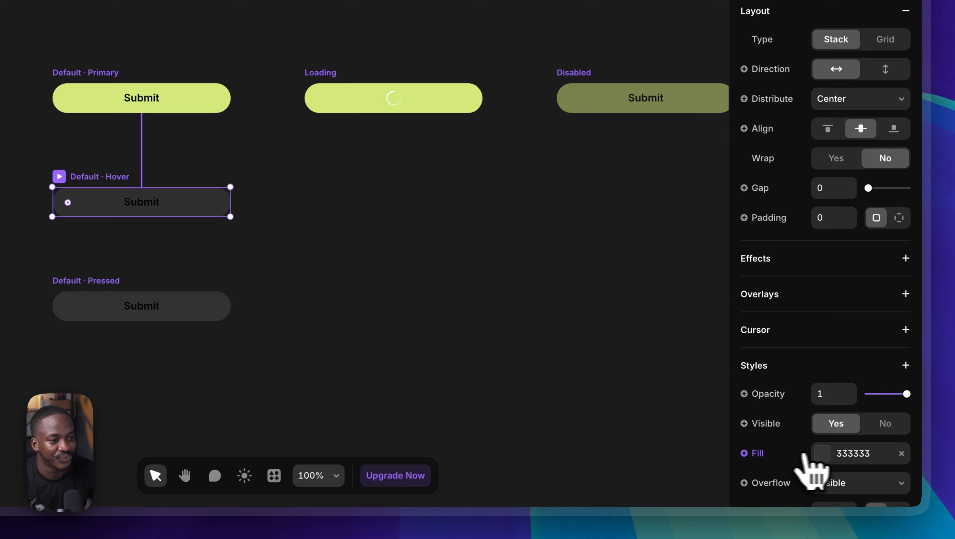
{"action": "left_click", "coordinate": [824, 454]}
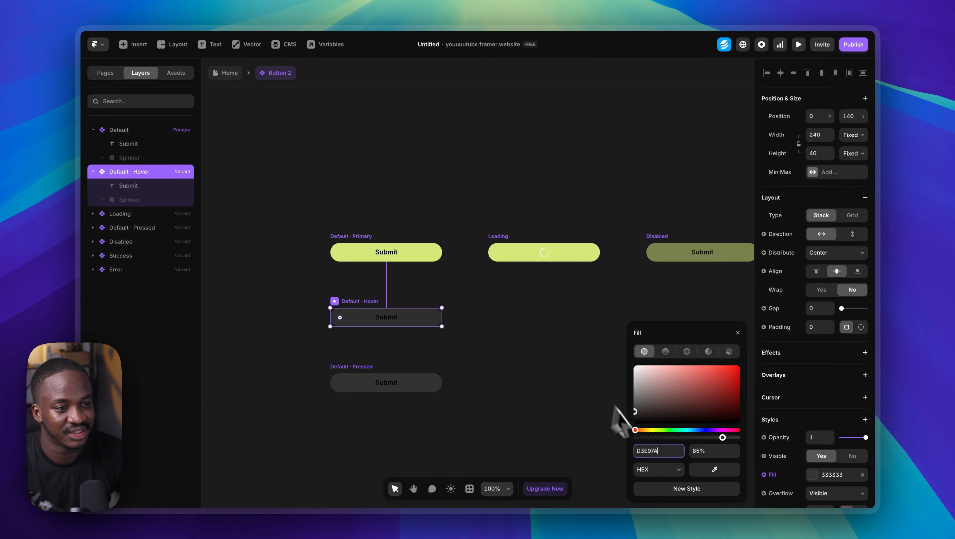
{"action": "key", "text": "Return"}
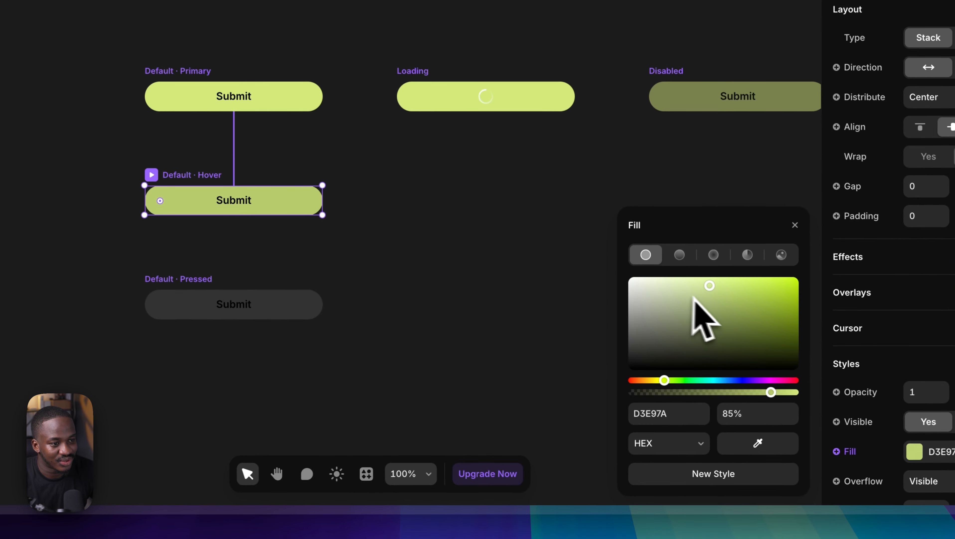
{"action": "left_click_drag", "start_coordinate": [711, 289], "coordinate": [725, 291]}
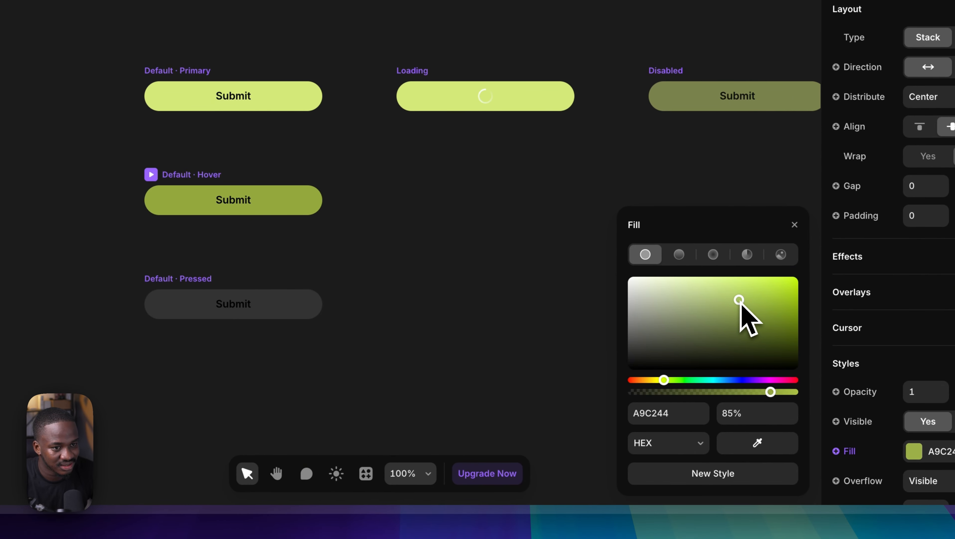
{"action": "left_click", "coordinate": [474, 273]}
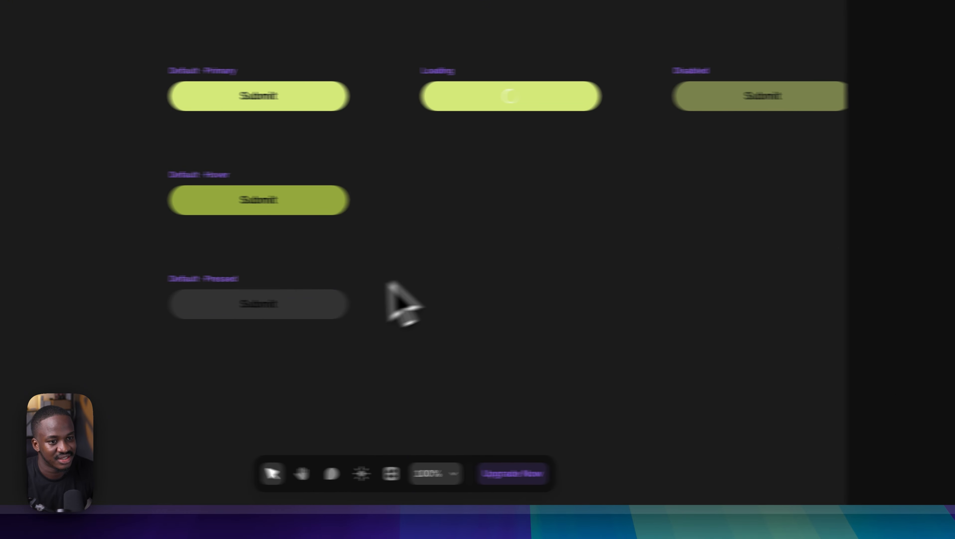
- Change the fill colour of the Submit button's Default · Pressed variant
{"action": "left_click", "coordinate": [202, 285]}
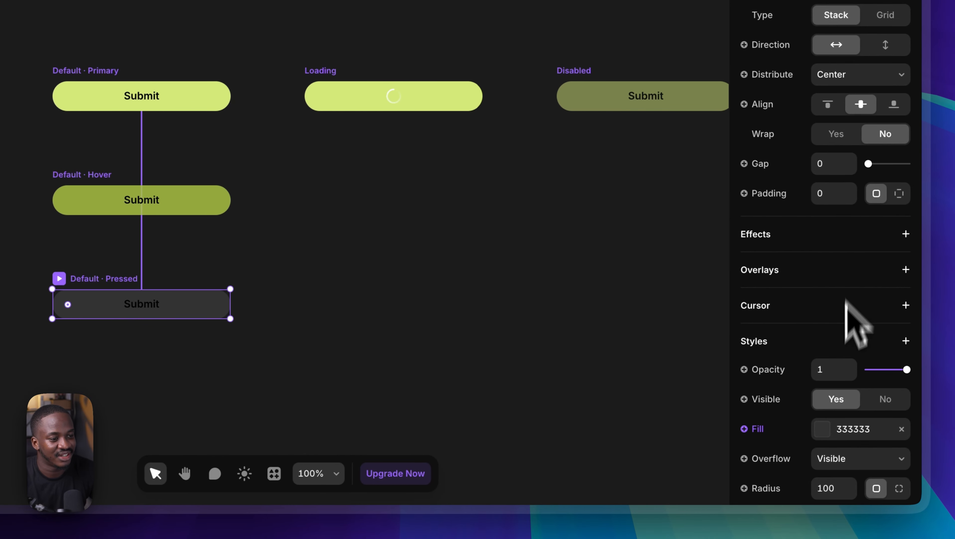
{"action": "left_click", "coordinate": [827, 434]}
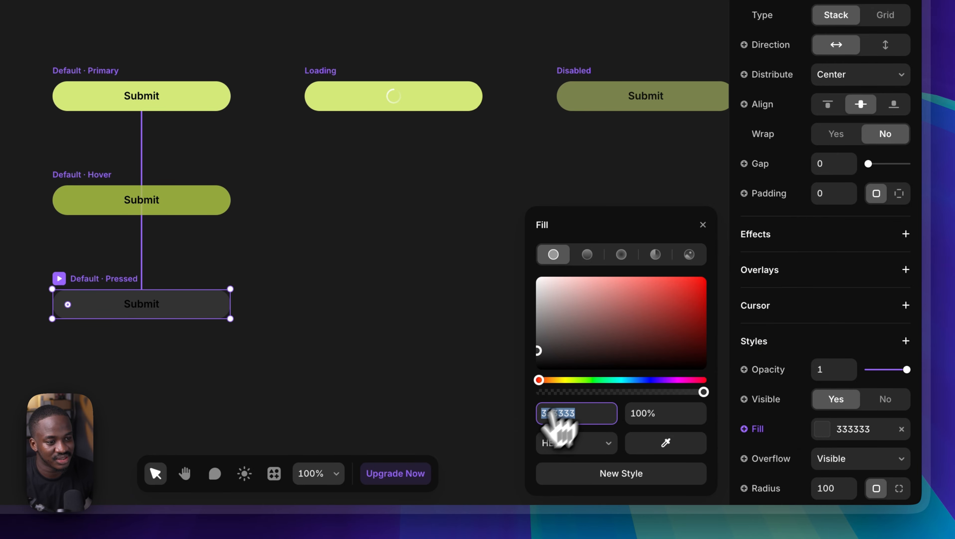
{"action": "left_click", "coordinate": [472, 392]}
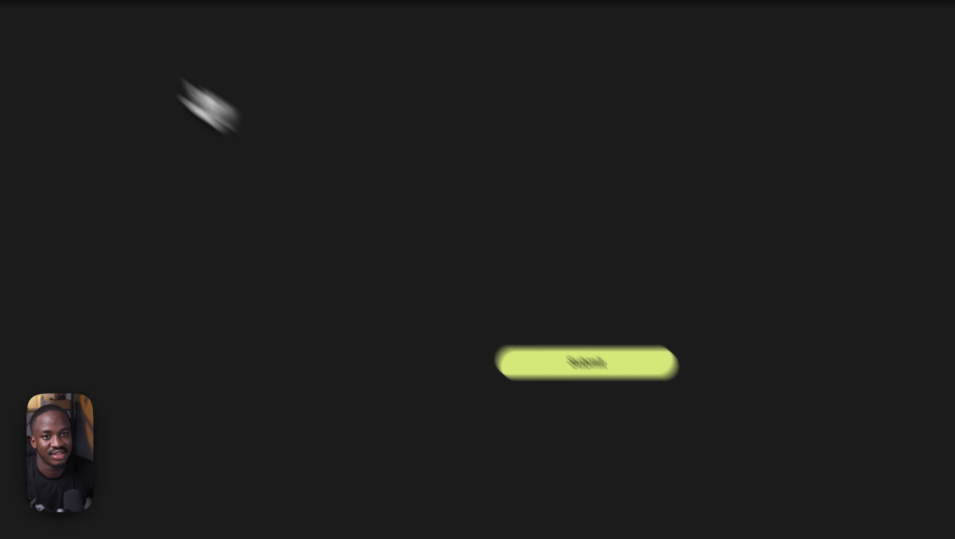
- Leave the button preview, return to the Home page and set the contact form's Submit button width to fit its content
{"action": "left_click", "coordinate": [54, 60]}
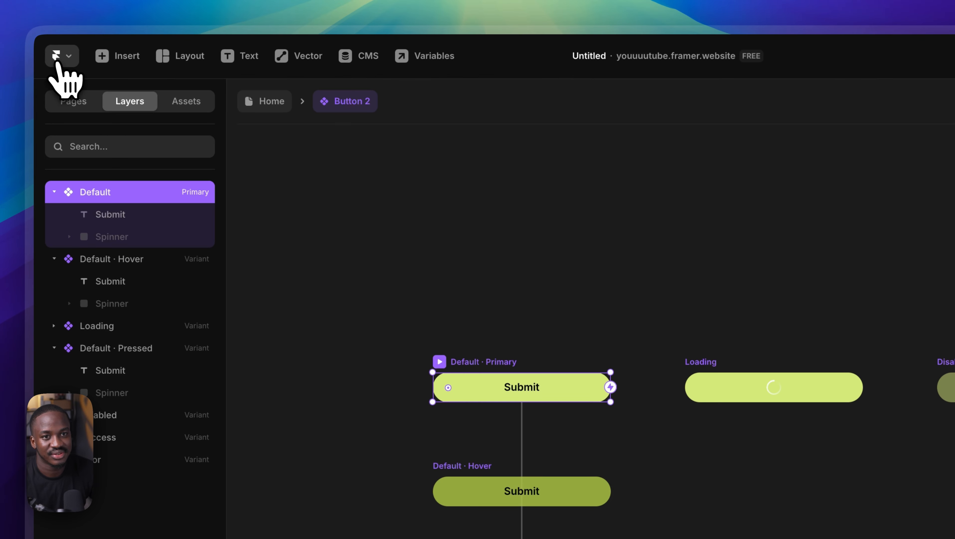
{"action": "left_click_drag", "start_coordinate": [461, 236], "coordinate": [430, 229]}
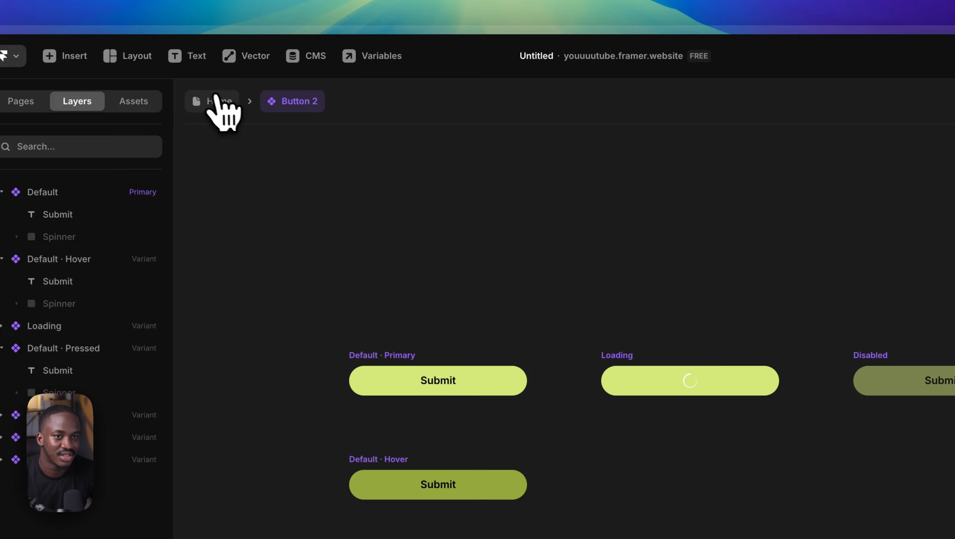
{"action": "left_click", "coordinate": [222, 105]}
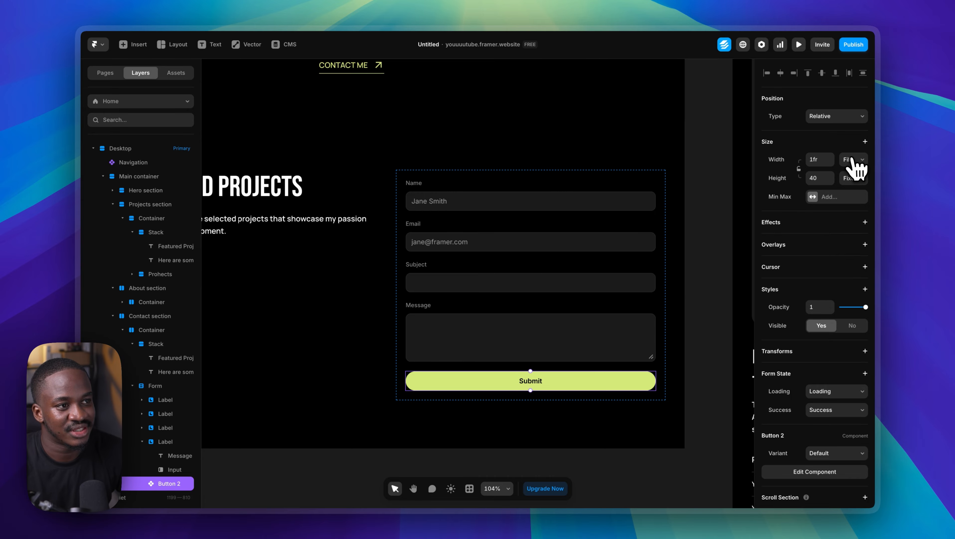
{"action": "left_click", "coordinate": [854, 160]}
{"action": "left_click", "coordinate": [852, 169]}
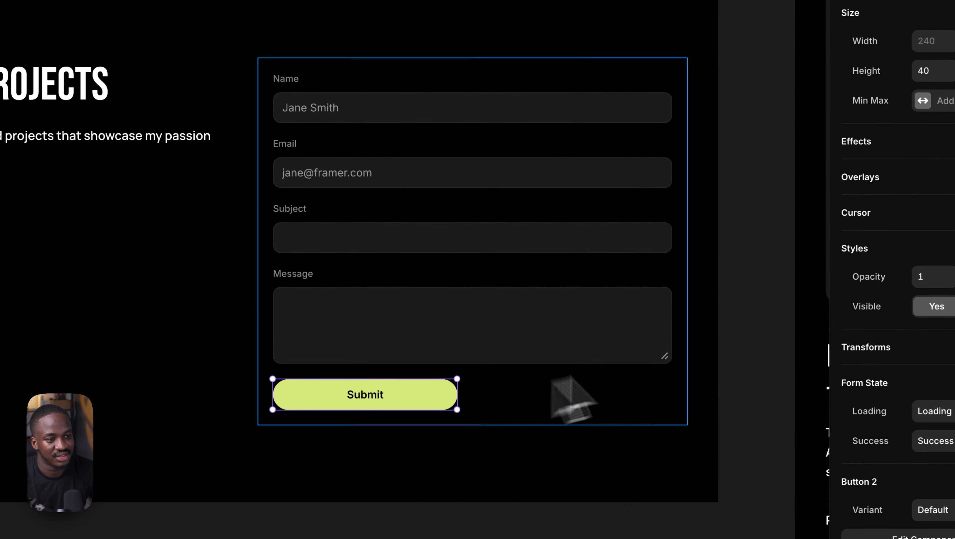
{"action": "left_click", "coordinate": [725, 352]}
- Copy the "Let's connect" heading from the Figma design and replace the Contact section's Featured Projects heading in Framer with it
{"action": "left_click_drag", "start_coordinate": [343, 245], "coordinate": [538, 211]}
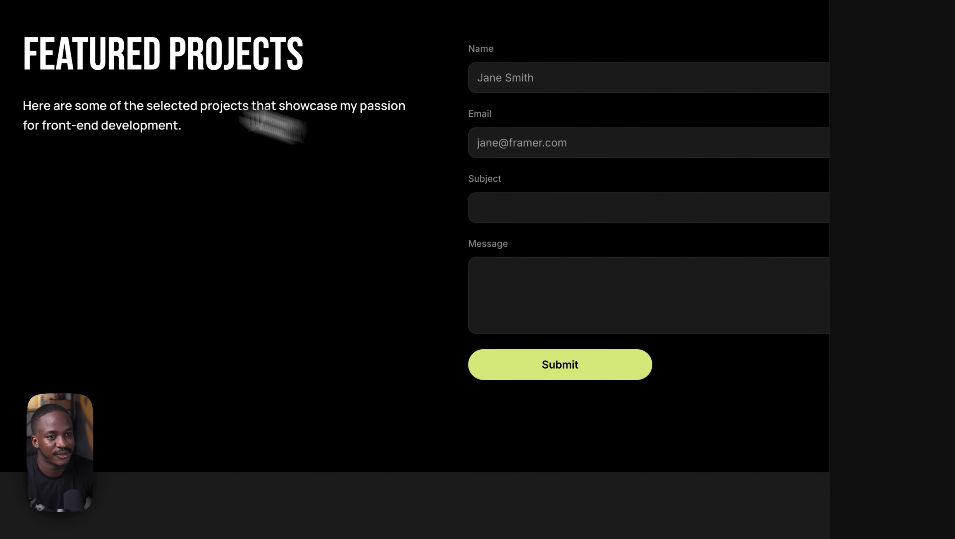
{"action": "left_click_drag", "start_coordinate": [234, 105], "coordinate": [299, 188]}
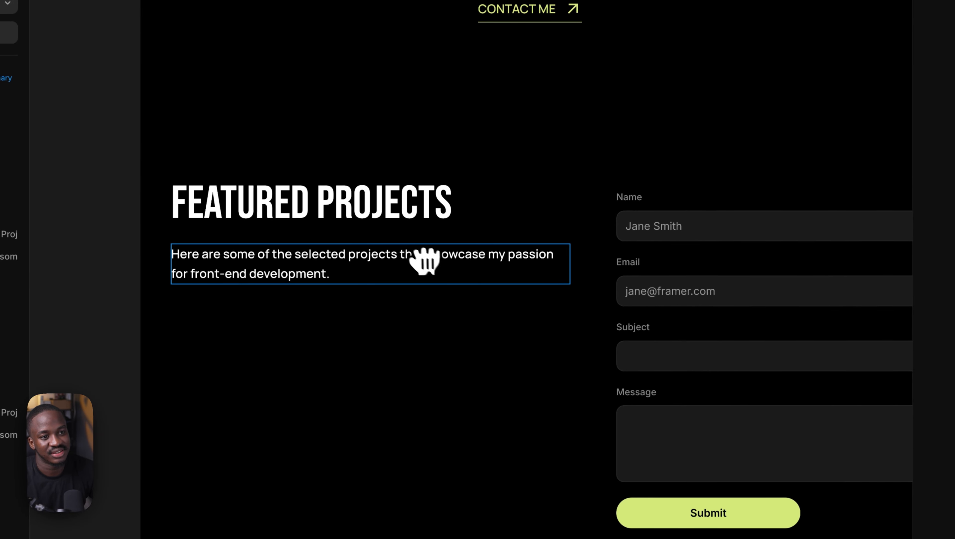
{"action": "key", "text": "super+Tab"}
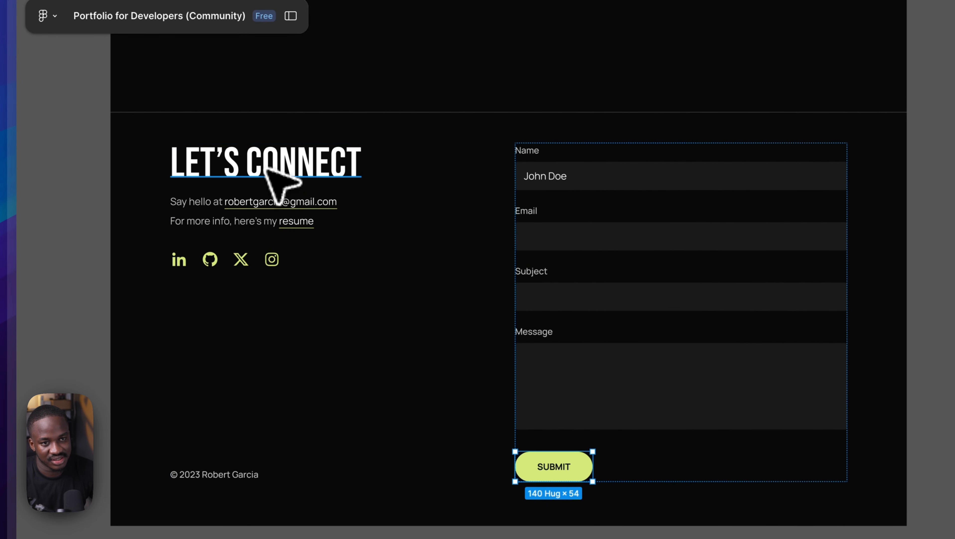
{"action": "double_click", "coordinate": [266, 170]}
{"action": "key", "text": "ctrl+c"}
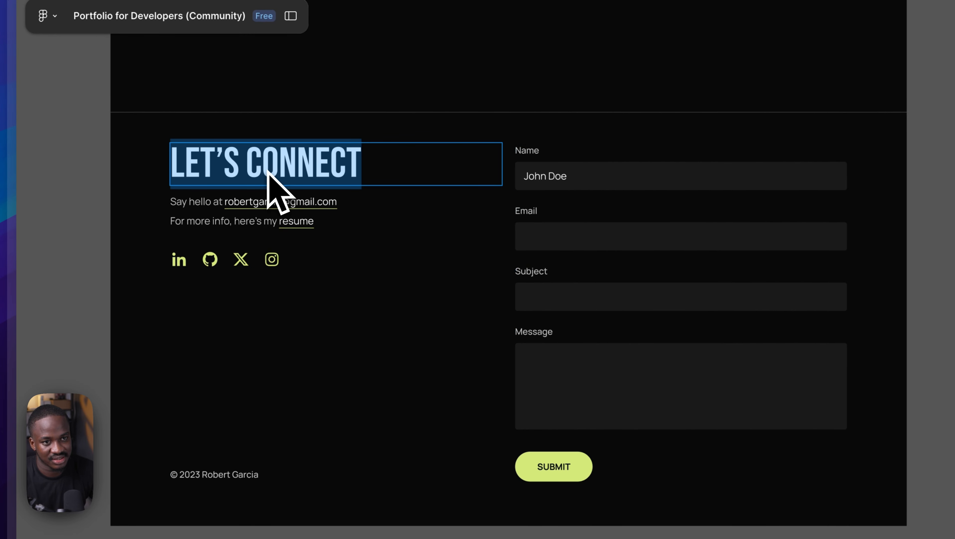
{"action": "key", "text": "super+Tab"}
{"action": "double_click", "coordinate": [423, 255]}
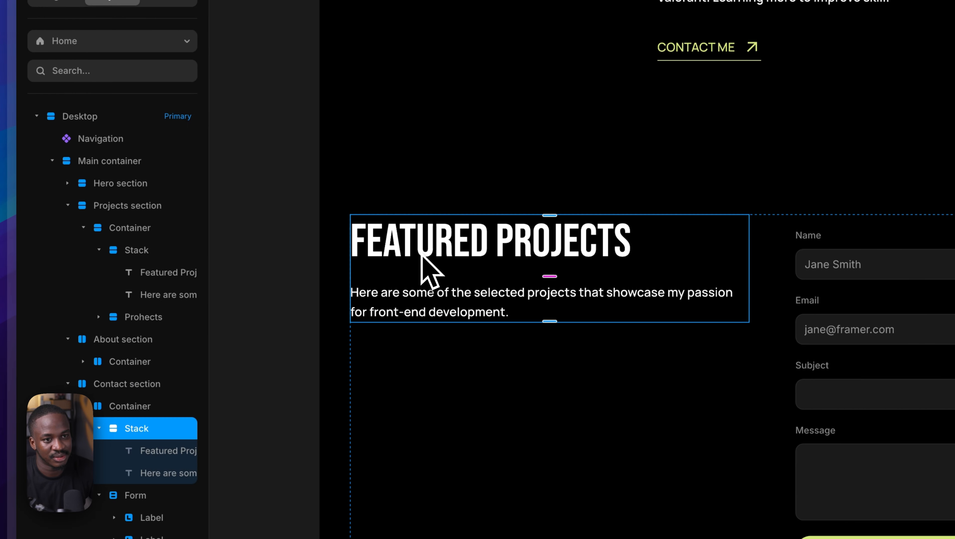
{"action": "double_click", "coordinate": [427, 254]}
{"action": "key", "text": "ctrl+a"}
{"action": "key", "text": "ctrl+v"}
{"action": "key", "text": "Escape"}
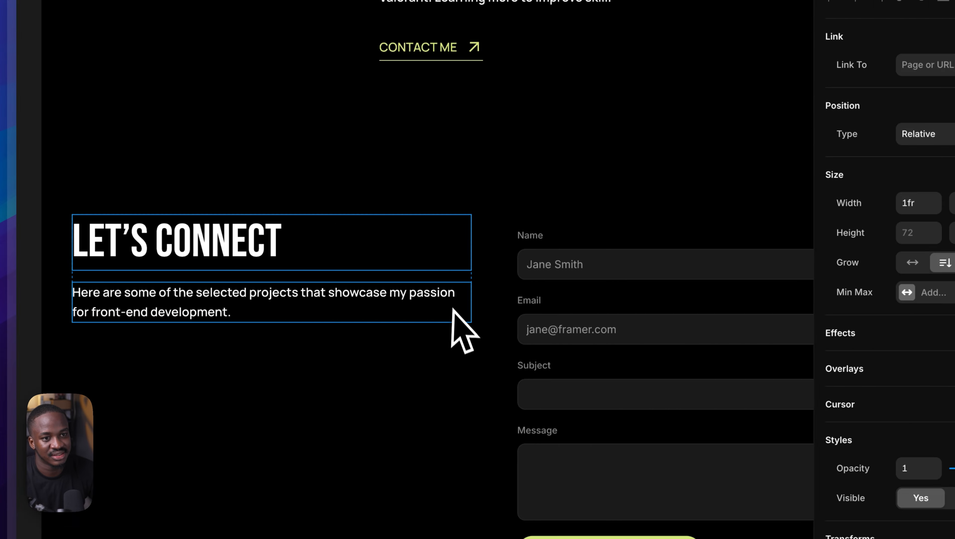
- Replace the Contact section's description in Framer with "Say hello at" followed by the e-mail address from the Figma design
{"action": "key", "text": "super+Tab"}
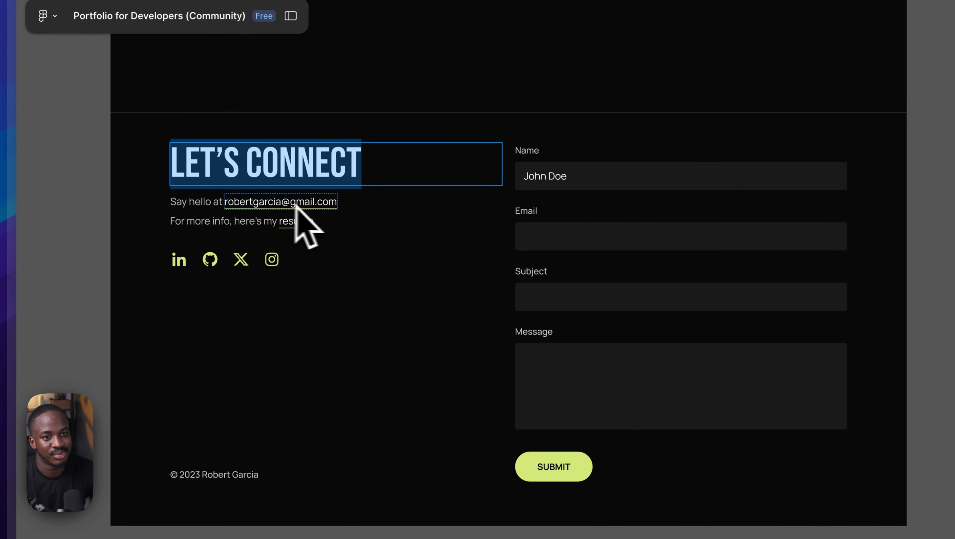
{"action": "left_click", "coordinate": [172, 202]}
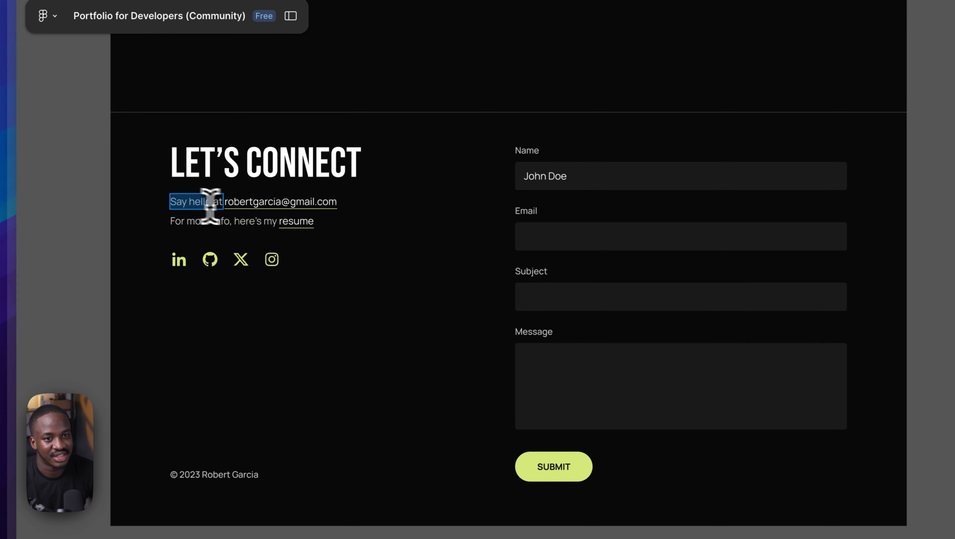
{"action": "key", "text": "ctrl+Left"}
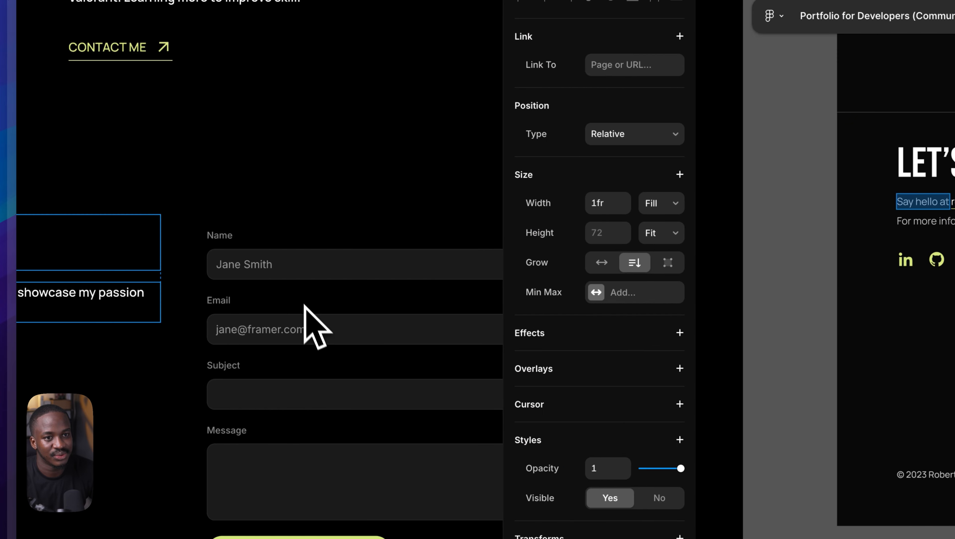
{"action": "double_click", "coordinate": [391, 296]}
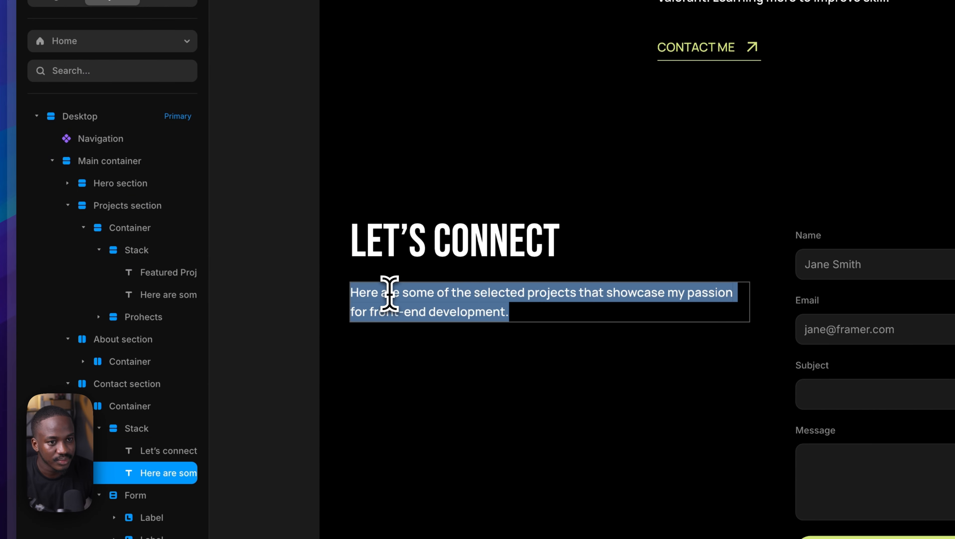
{"action": "type", "text": "Say hello at"}
{"action": "key", "text": "ctrl+Right"}
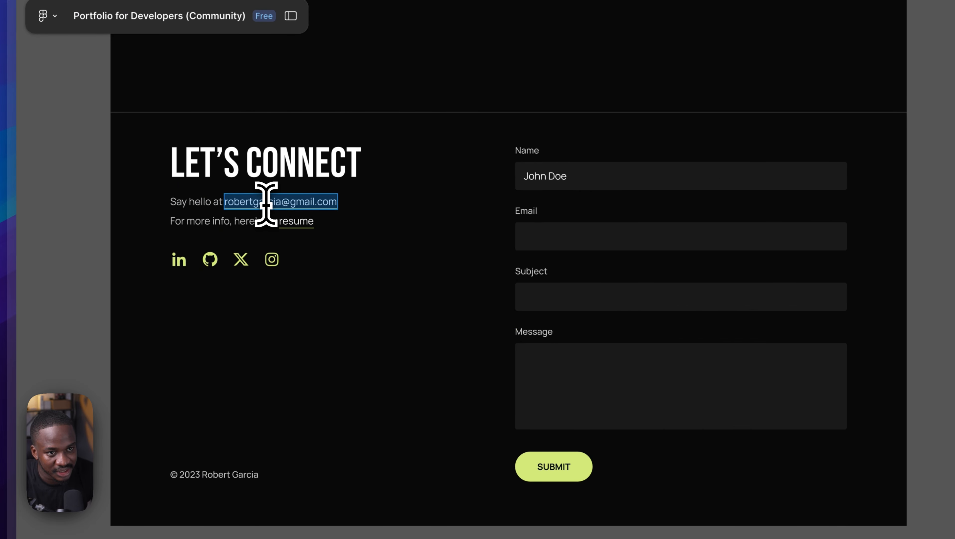
{"action": "key", "text": "ctrl+Left"}
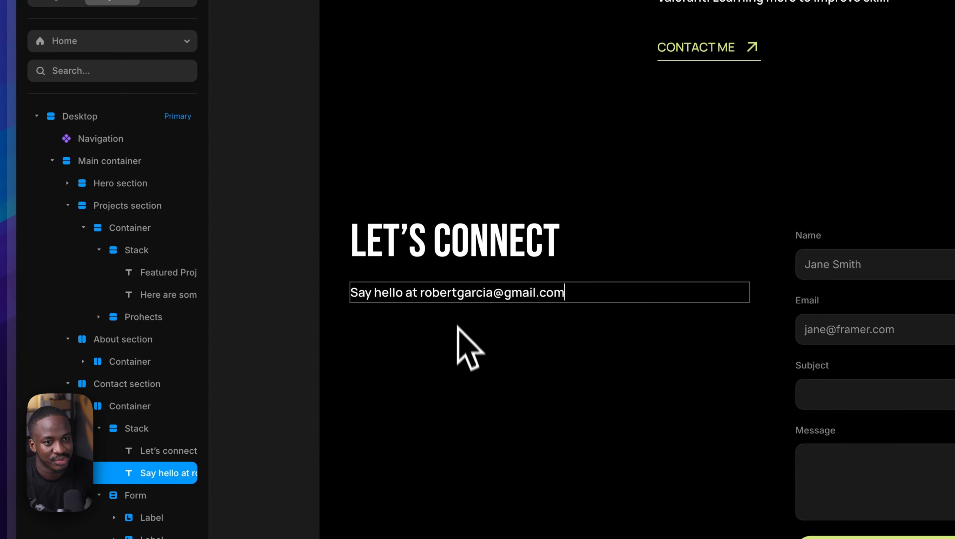
{"action": "key", "text": "Escape"}
- Duplicate the "Say hello at" text line within the Contact section's stack
{"action": "left_click", "coordinate": [214, 296]}
{"action": "left_click", "coordinate": [461, 297]}
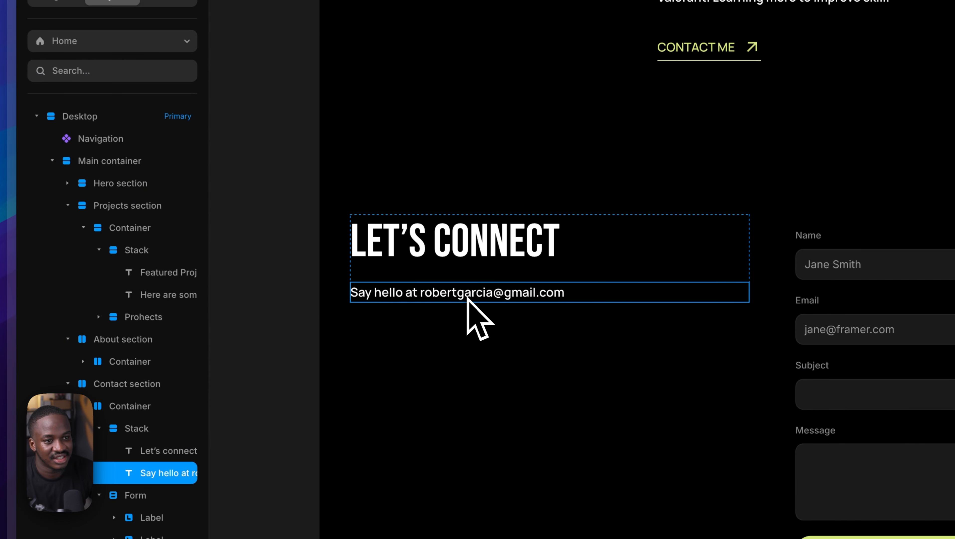
{"action": "key", "text": "super+d"}
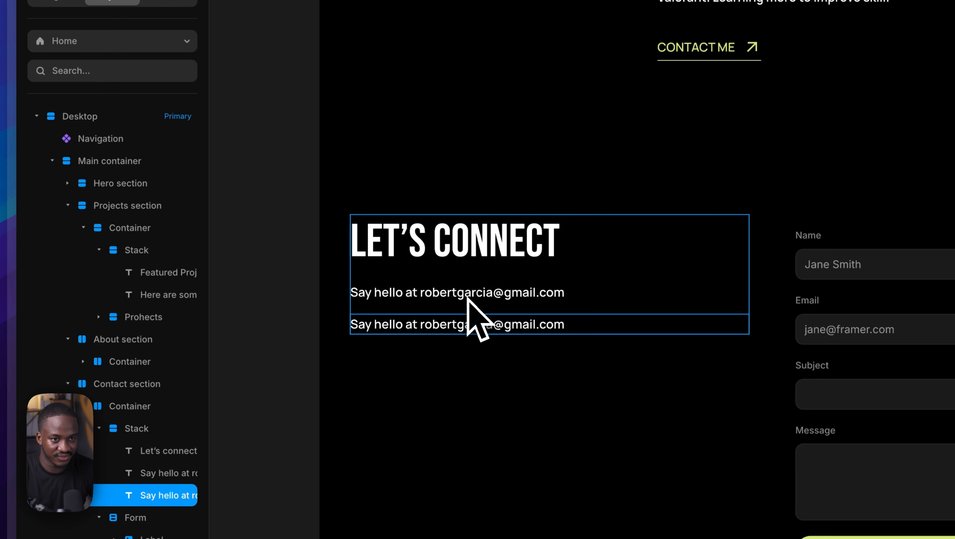
- Replace the duplicated "Say hello at" line in Framer with "For more info, here's my resume", copying the text from the Figma design
{"action": "key", "text": "ctrl+Right"}
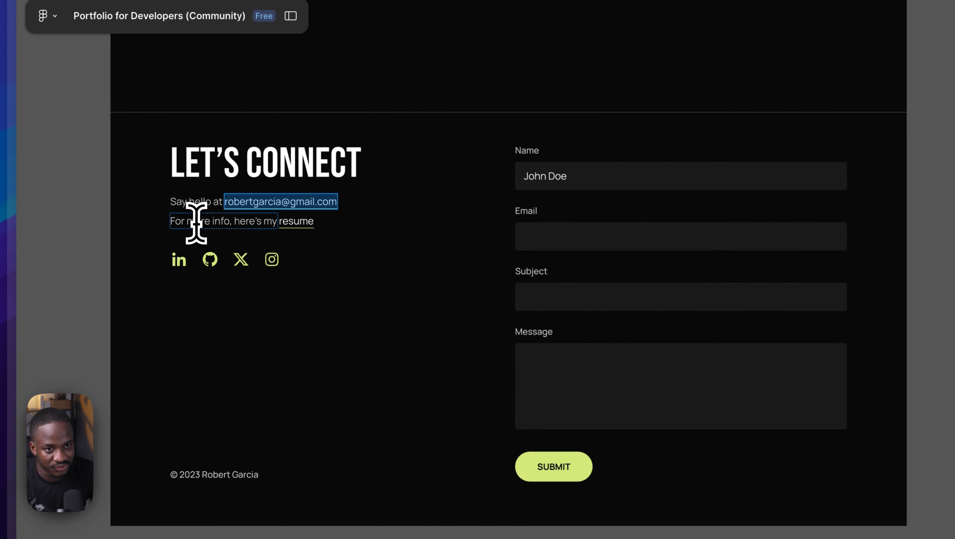
{"action": "left_click", "coordinate": [196, 221]}
{"action": "key", "text": "ctrl+Left"}
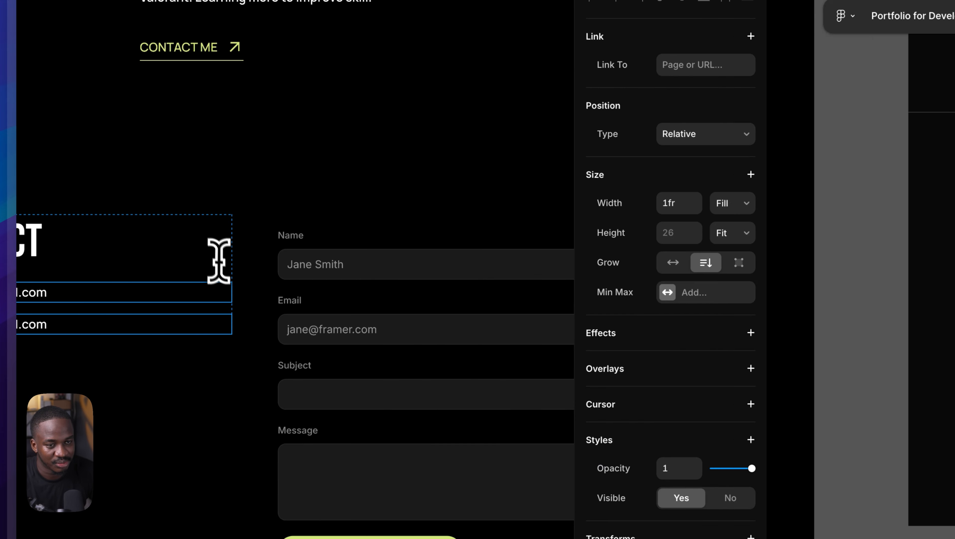
{"action": "double_click", "coordinate": [411, 328]}
{"action": "type", "text": "For more info, here’s my"}
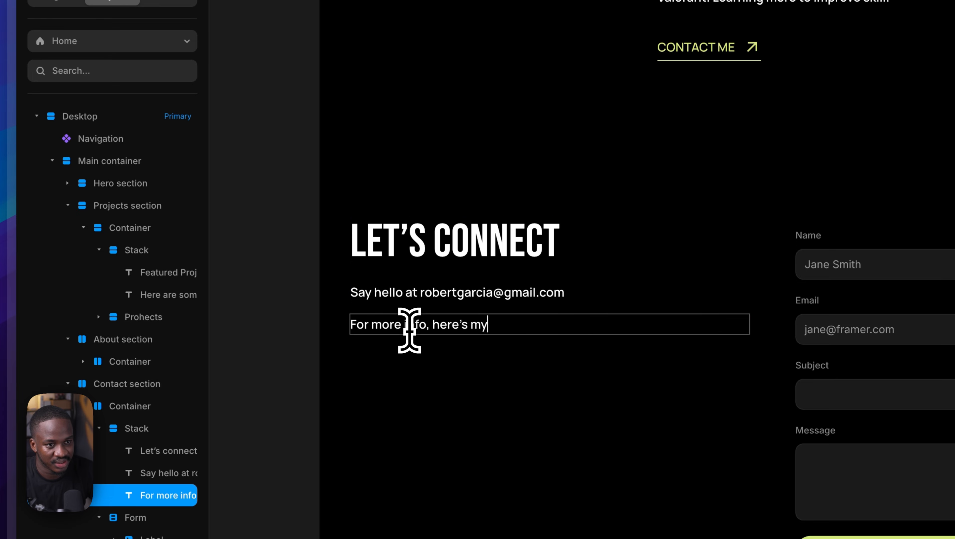
{"action": "key", "text": "ctrl+Right"}
{"action": "left_click", "coordinate": [306, 221]}
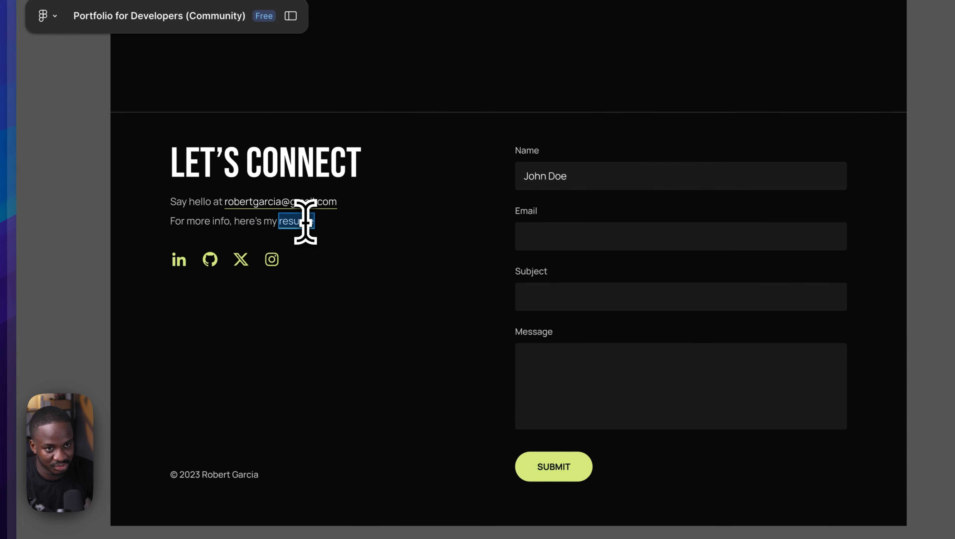
{"action": "key", "text": "ctrl+Left"}
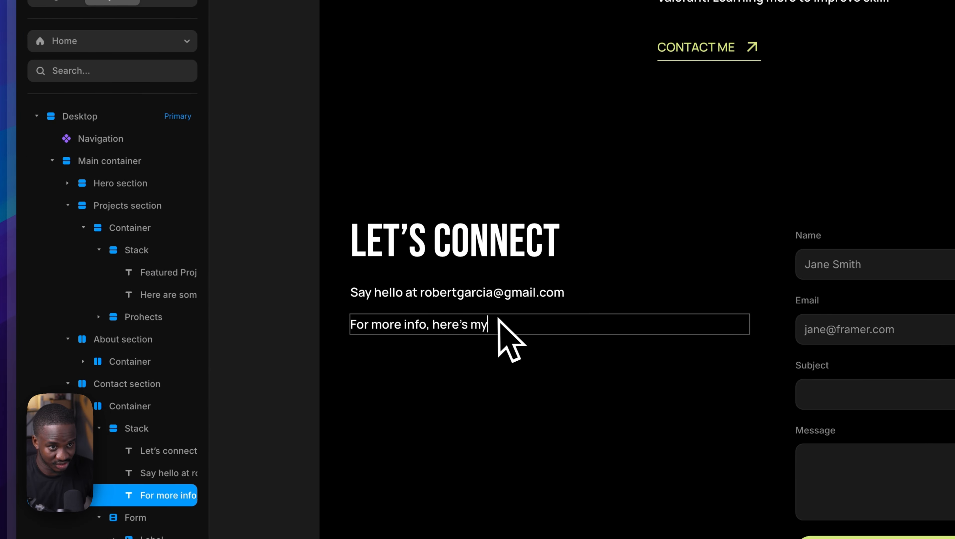
{"action": "type", "text": "resume"}
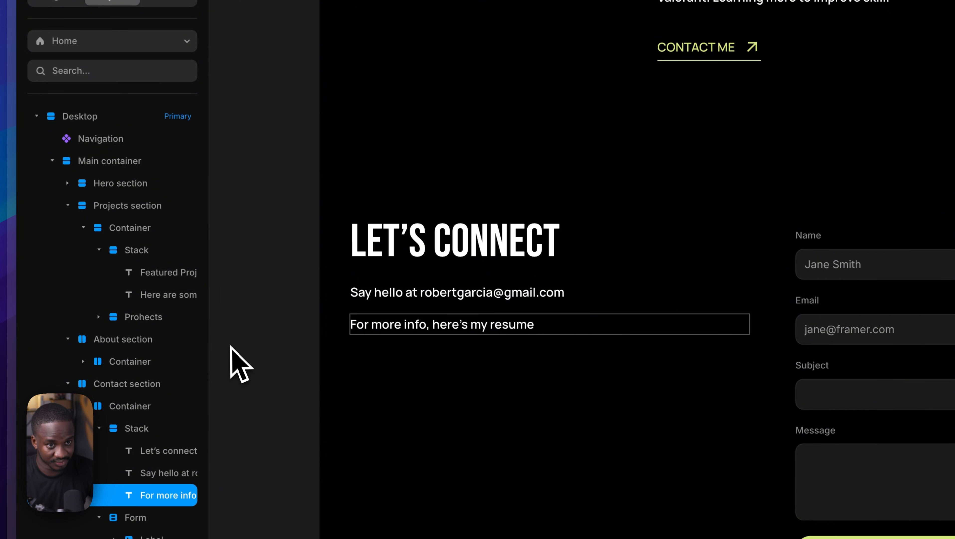
{"action": "key", "text": "Escape"}
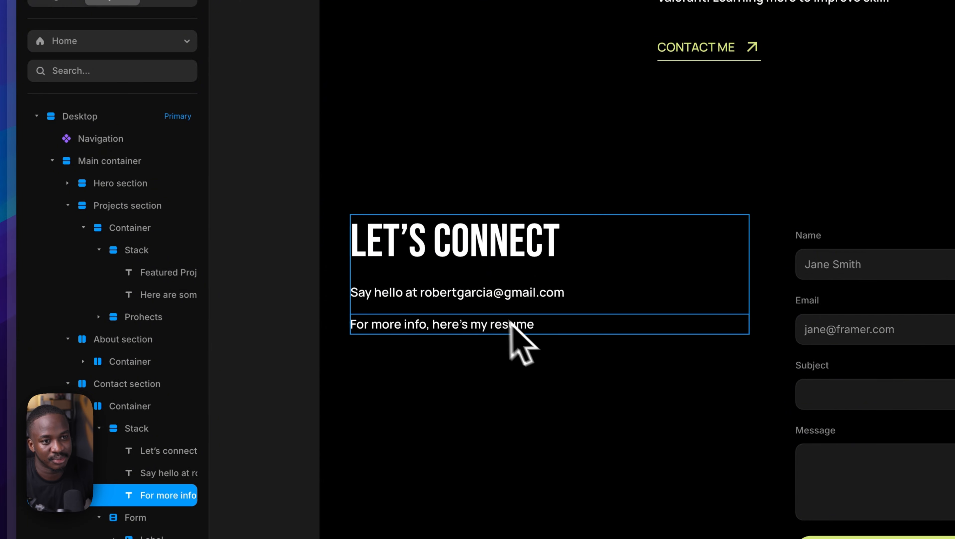
- Wrap the "Say hello at" and "For more info" text lines together in a new stack
{"action": "left_click", "coordinate": [494, 298]}
{"action": "left_click", "coordinate": [315, 302]}
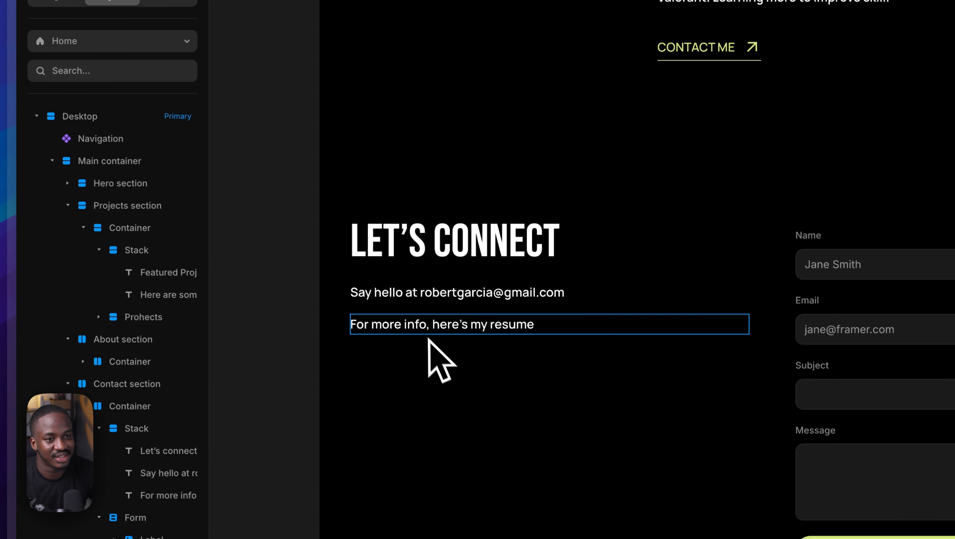
{"action": "left_click", "coordinate": [403, 298]}
{"action": "left_click", "coordinate": [420, 328], "text": "shift"}
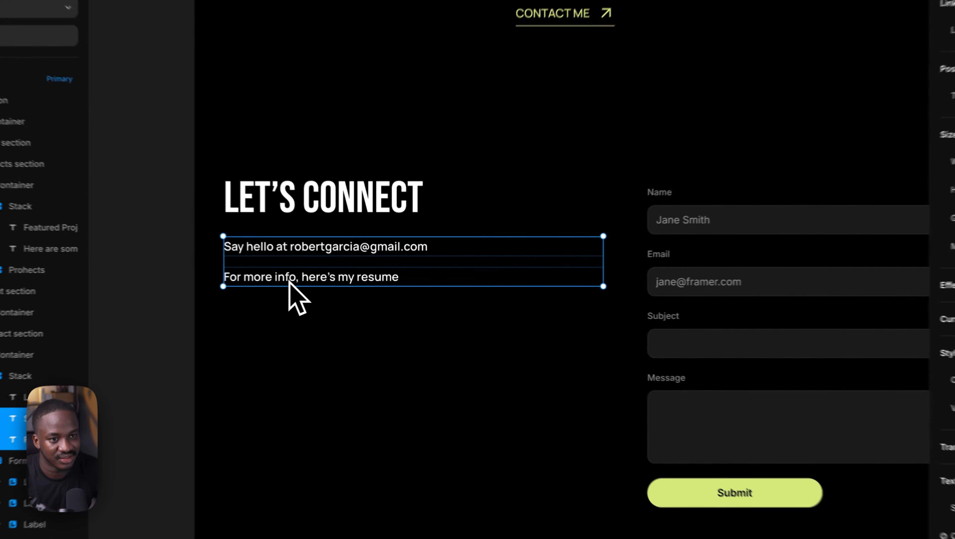
{"action": "right_click", "coordinate": [336, 284]}
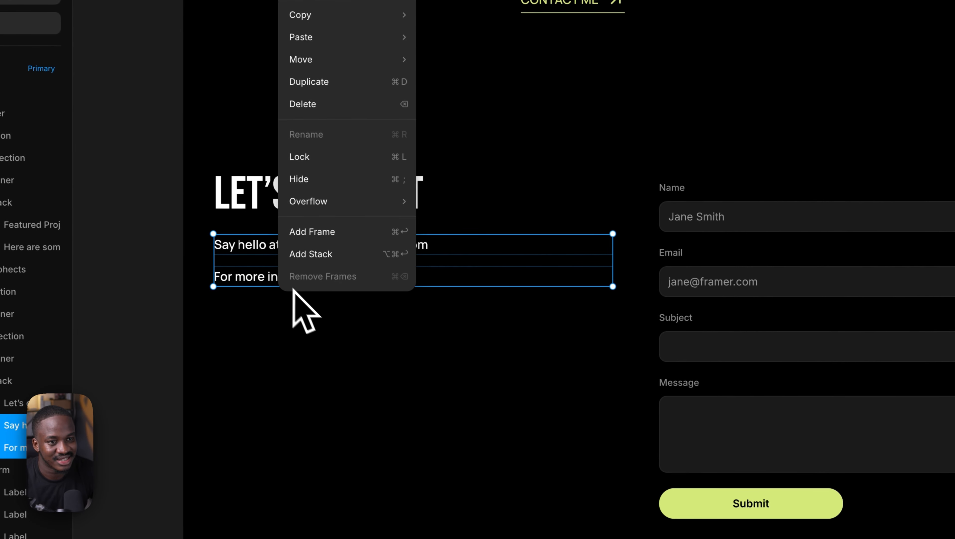
{"action": "left_click", "coordinate": [353, 268]}
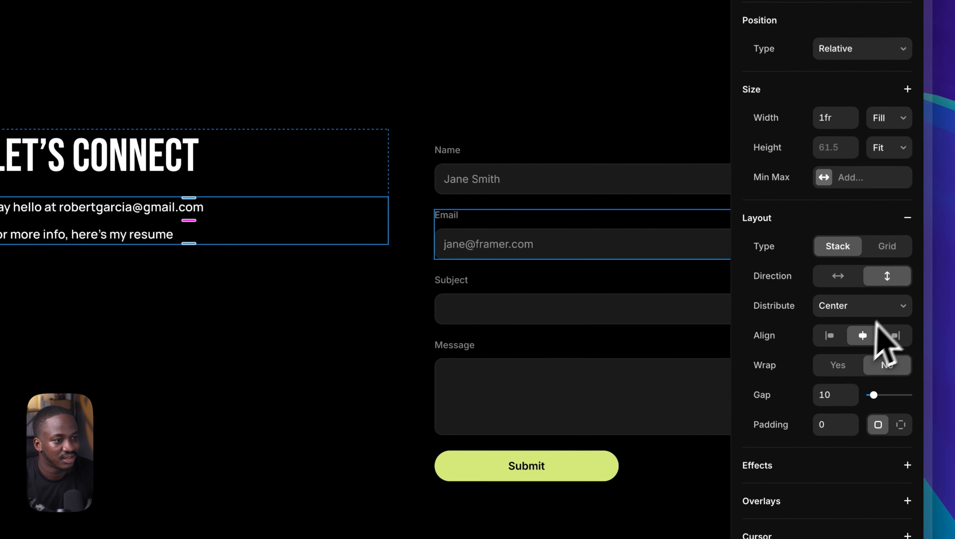
- Reduce the gap between the two text lines in the new stack
{"action": "scroll", "coordinate": [856, 345], "scroll_direction": "down", "scroll_amount": 3}
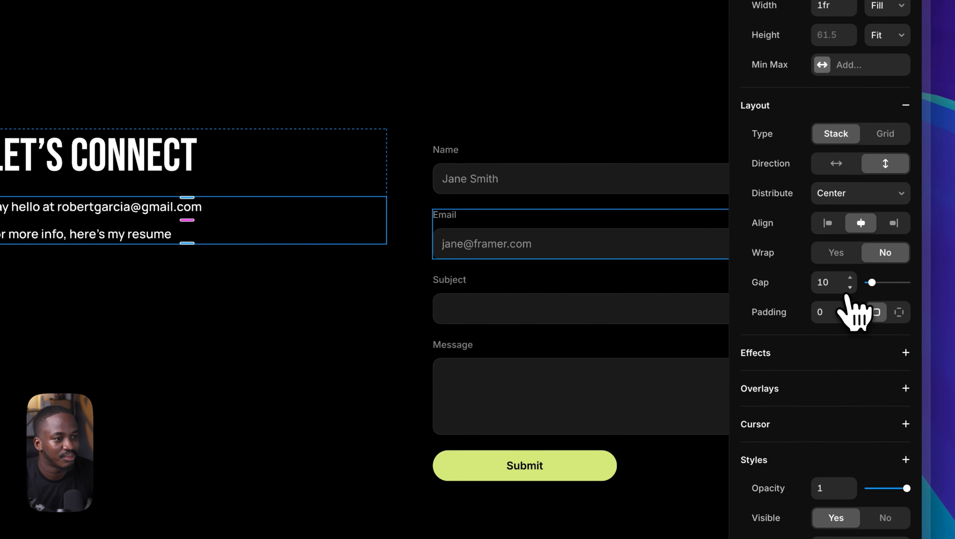
{"action": "left_click", "coordinate": [851, 288]}
{"action": "left_click", "coordinate": [851, 288]}
{"action": "left_click", "coordinate": [851, 288]}
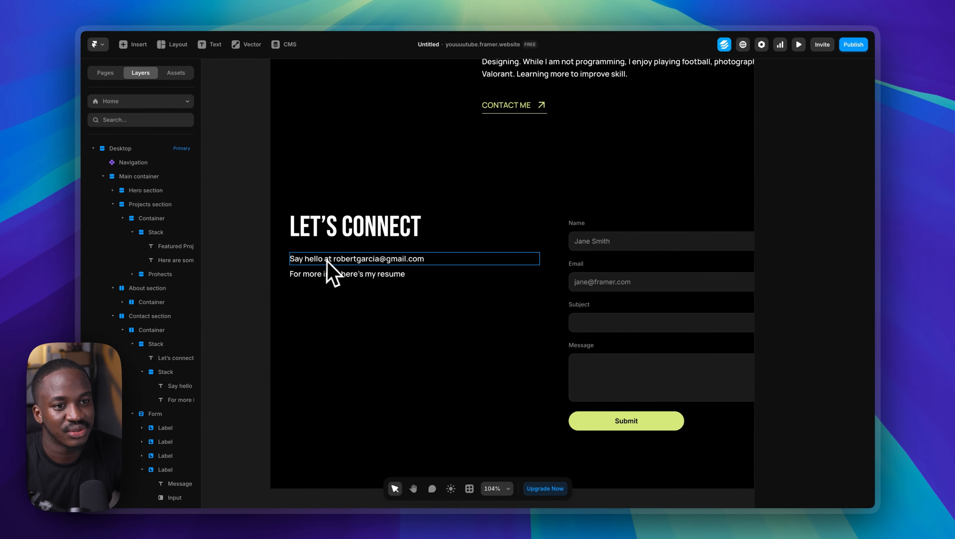
{"action": "double_click", "coordinate": [349, 262]}
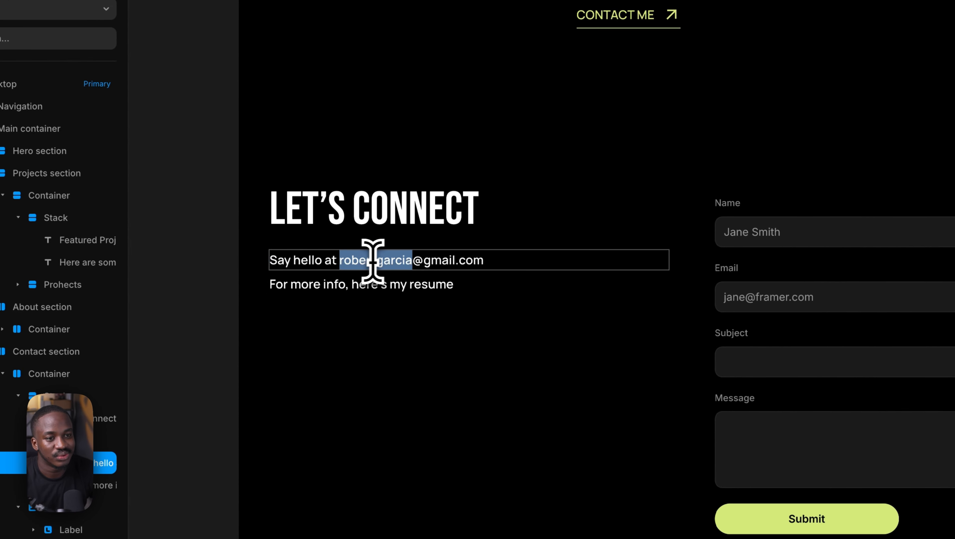
{"action": "left_click", "coordinate": [359, 259]}
{"action": "left_click_drag", "start_coordinate": [341, 263], "coordinate": [488, 265]}
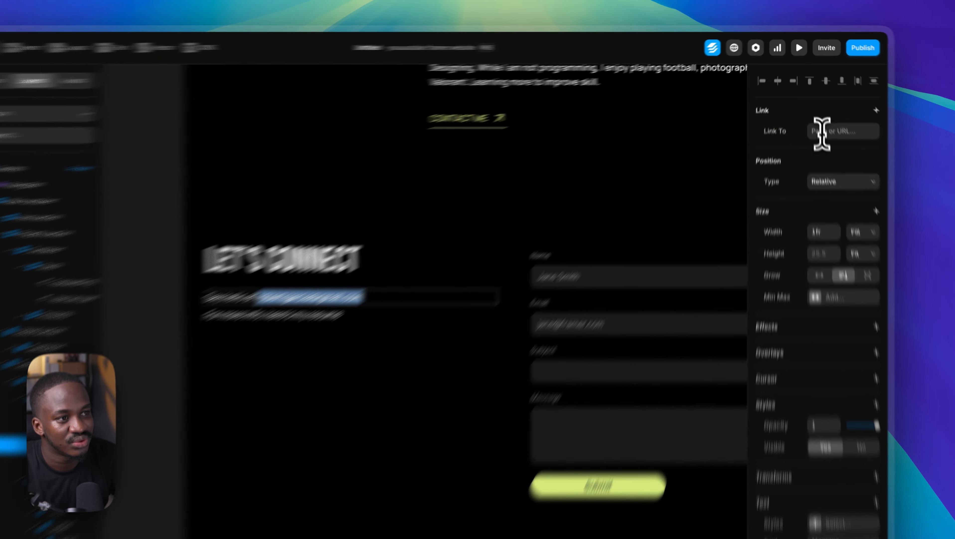
{"action": "left_click", "coordinate": [807, 116]}
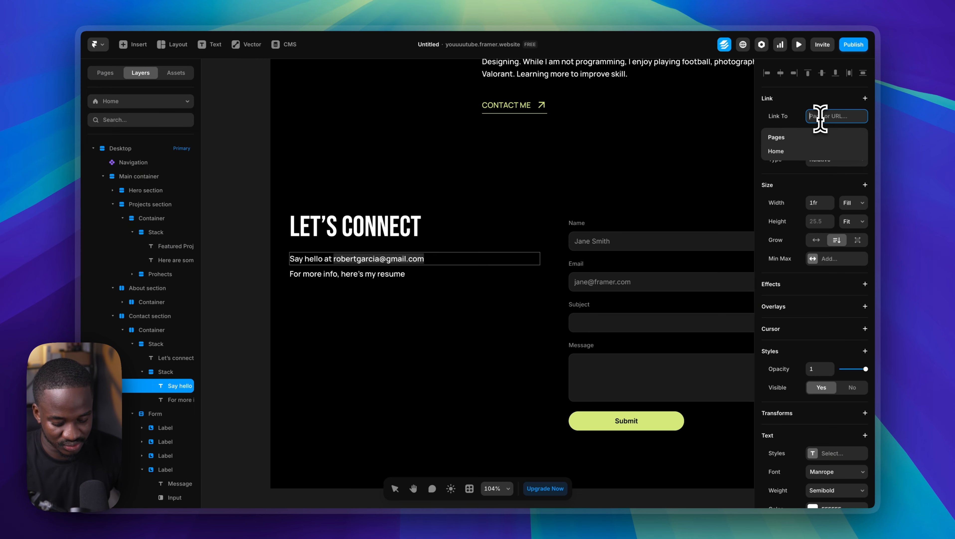
{"action": "type", "text": "www.framer.com"}
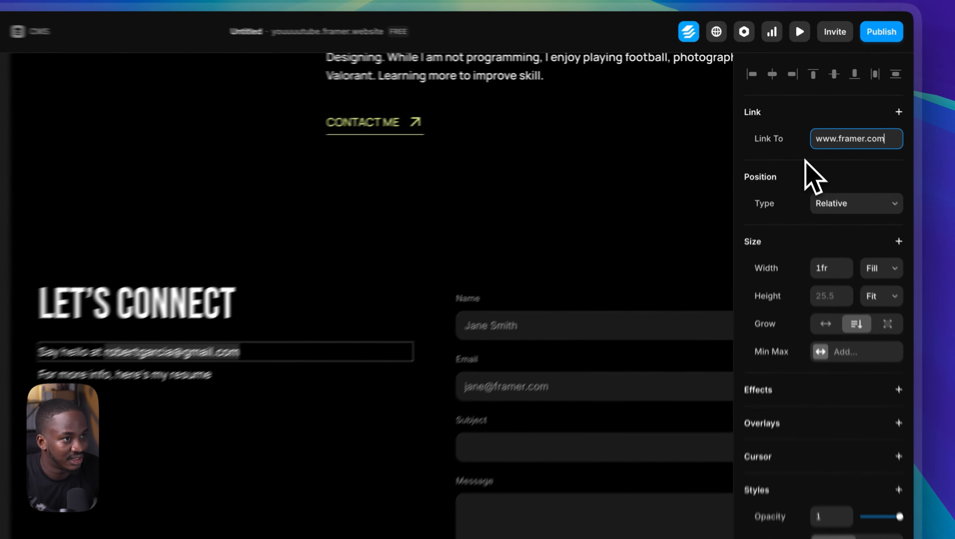
{"action": "key", "text": "Return"}
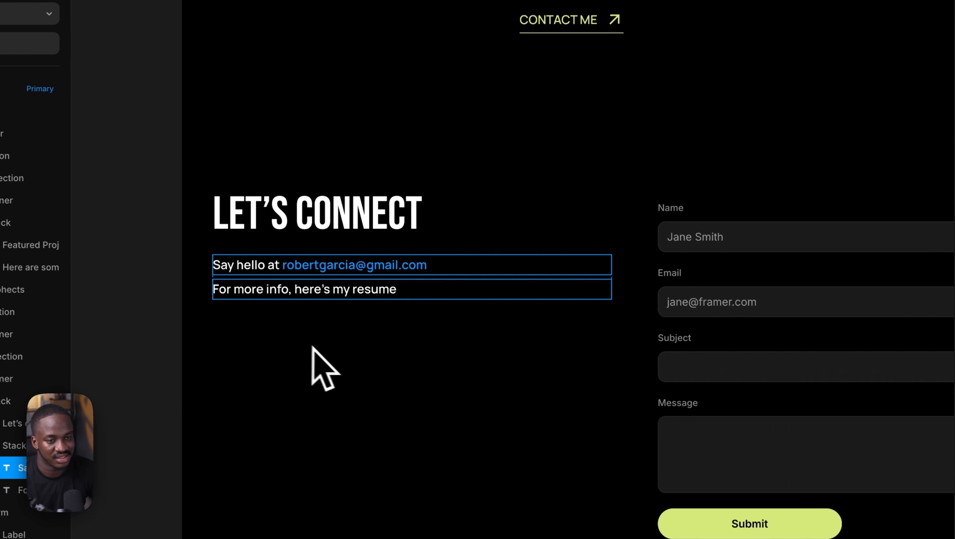
- Edit the link style used by the e-mail address and set its default color to FFFFFF
{"action": "double_click", "coordinate": [437, 266]}
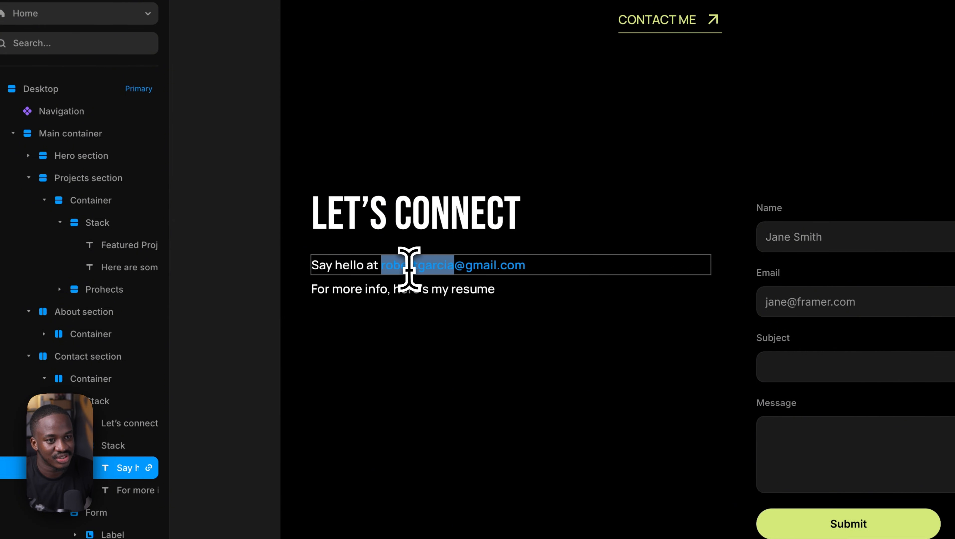
{"action": "left_click_drag", "start_coordinate": [381, 264], "coordinate": [601, 268]}
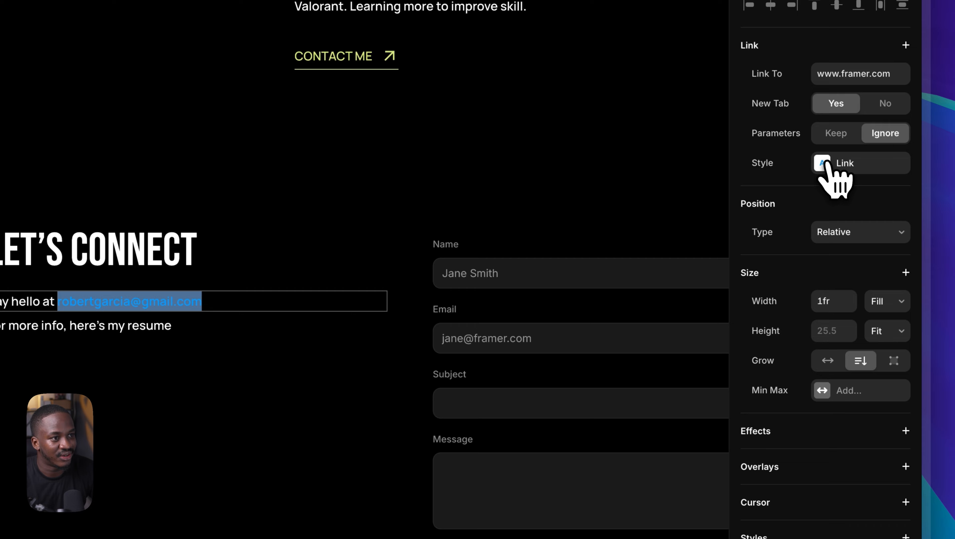
{"action": "left_click", "coordinate": [823, 162]}
{"action": "mouse_move", "coordinate": [574, 235]}
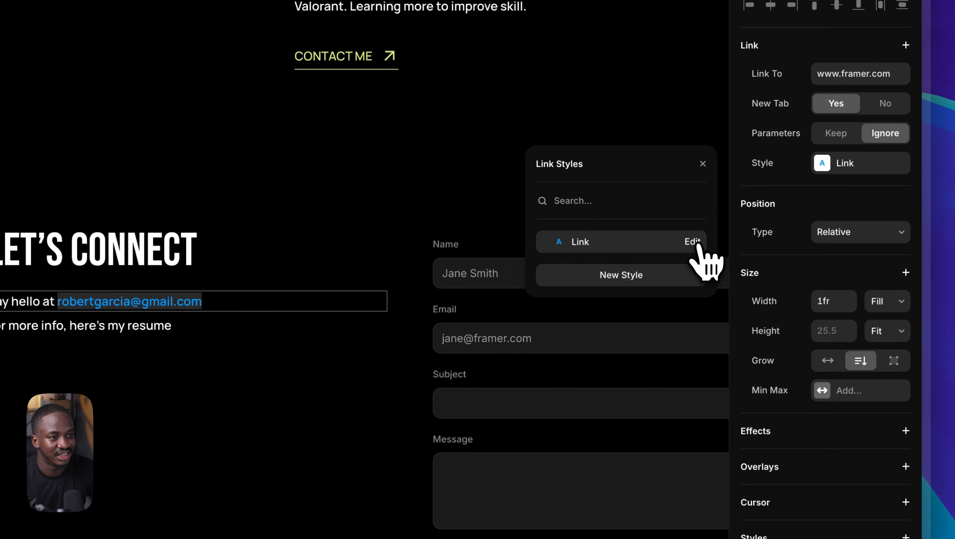
{"action": "left_click", "coordinate": [691, 242]}
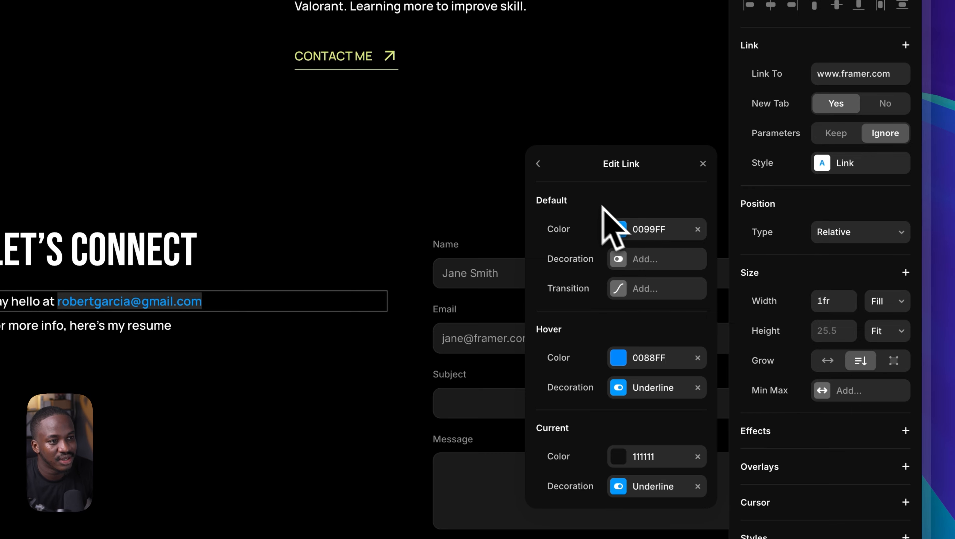
{"action": "left_click", "coordinate": [626, 230]}
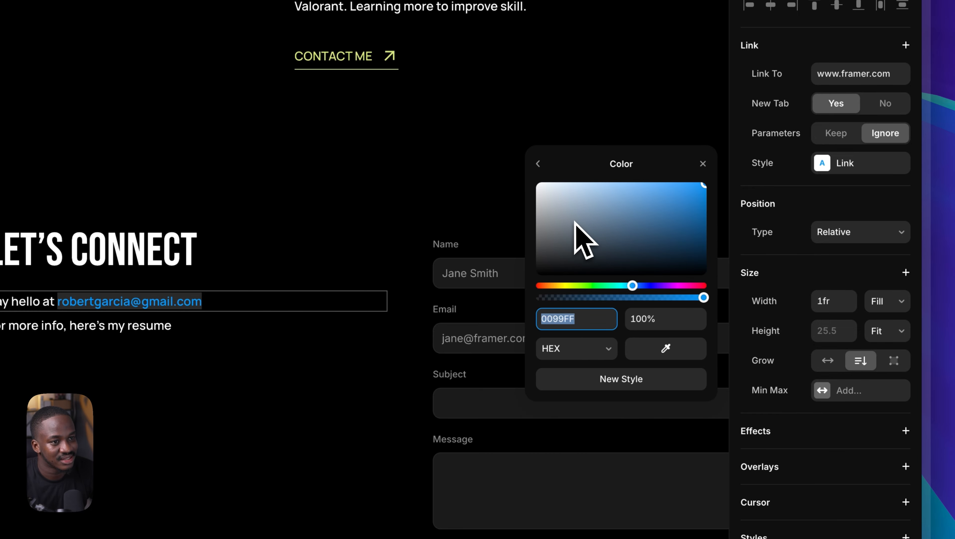
{"action": "type", "text": "ffffff"}
{"action": "key", "text": "Return"}
{"action": "left_click", "coordinate": [538, 165]}
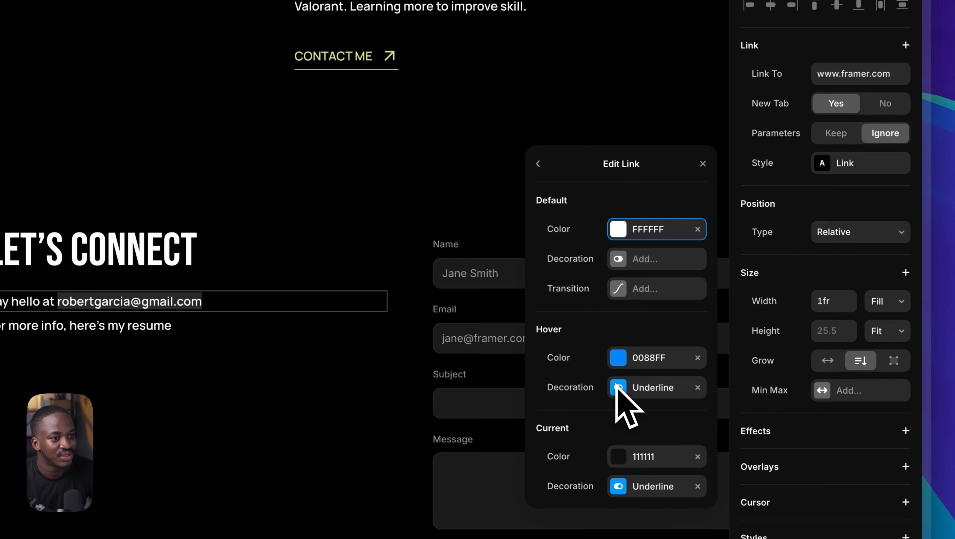
- Give the link style's hover underline a bright green 95FF0A color and a thickness of 1 px
{"action": "left_click", "coordinate": [625, 388]}
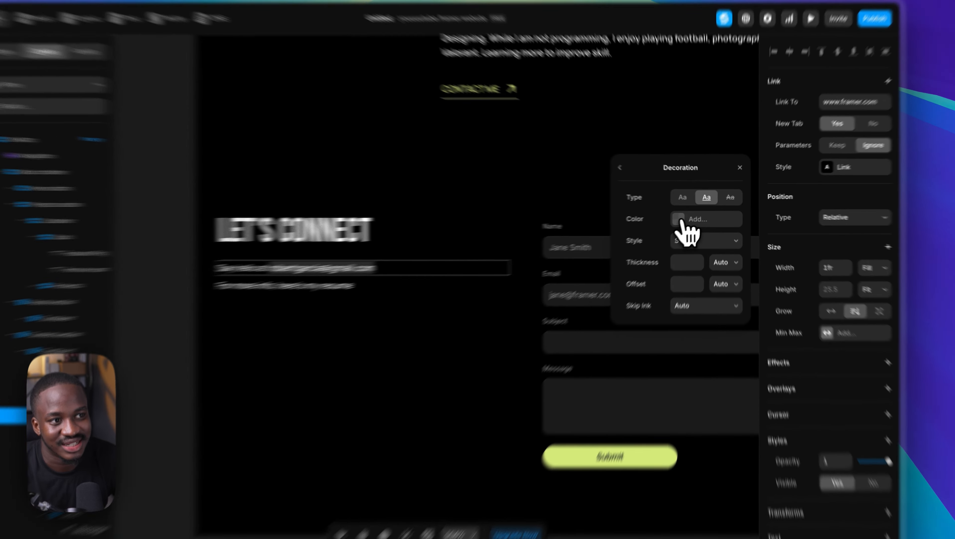
{"action": "left_click", "coordinate": [694, 221]}
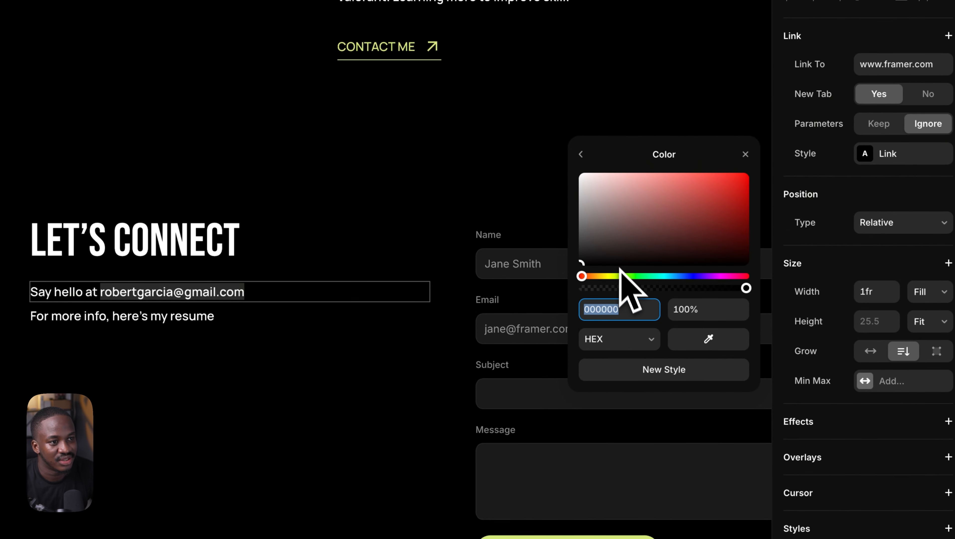
{"action": "left_click", "coordinate": [621, 276]}
{"action": "left_click", "coordinate": [727, 176]}
{"action": "left_click_drag", "start_coordinate": [725, 177], "coordinate": [742, 166]}
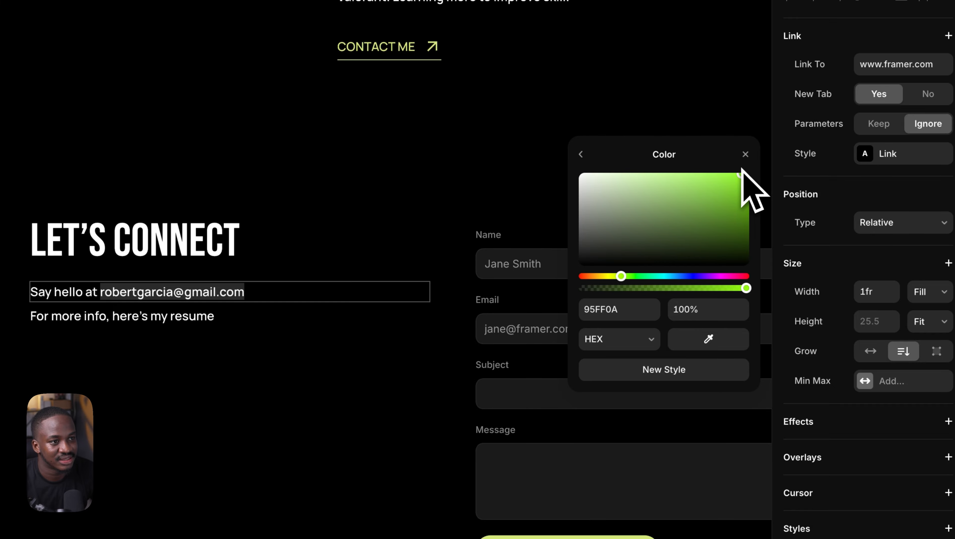
{"action": "left_click", "coordinate": [584, 158]}
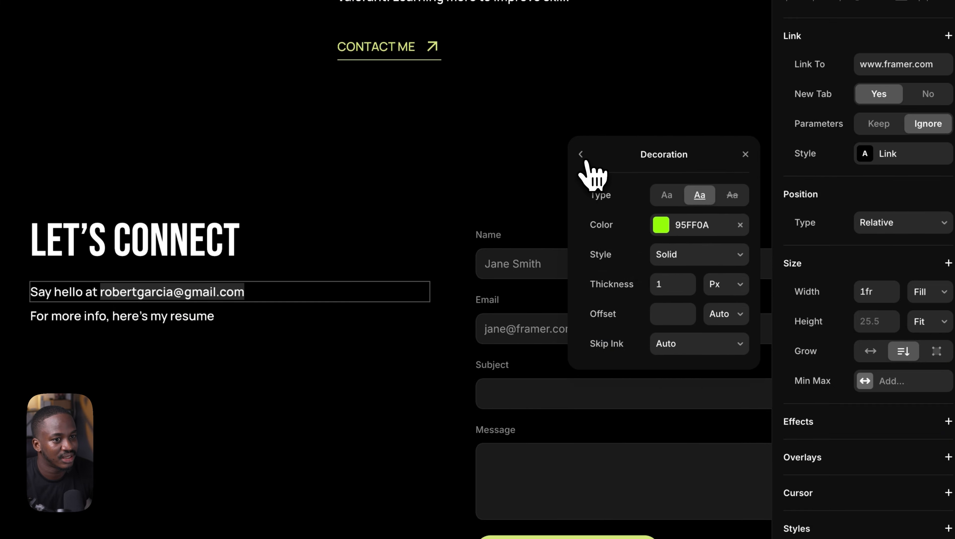
{"action": "left_click", "coordinate": [582, 155]}
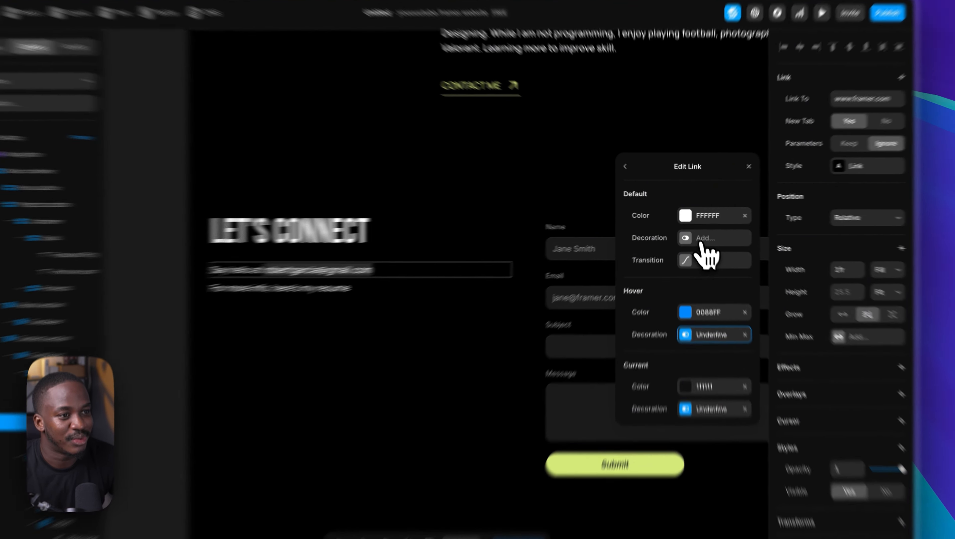
- Add an underline decoration to the link style's default state with color 8BFF52 and a thickness of 1
{"action": "left_click", "coordinate": [696, 232]}
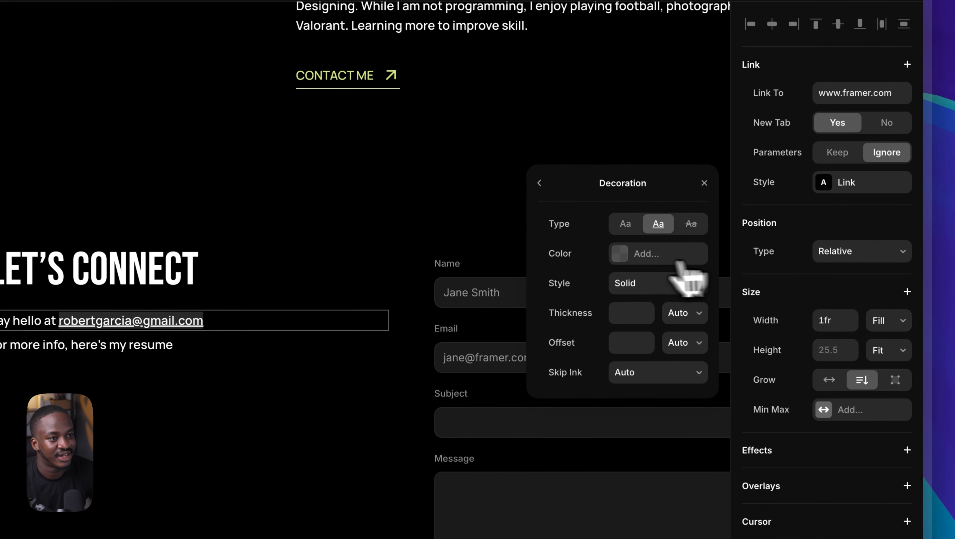
{"action": "left_click", "coordinate": [764, 206]}
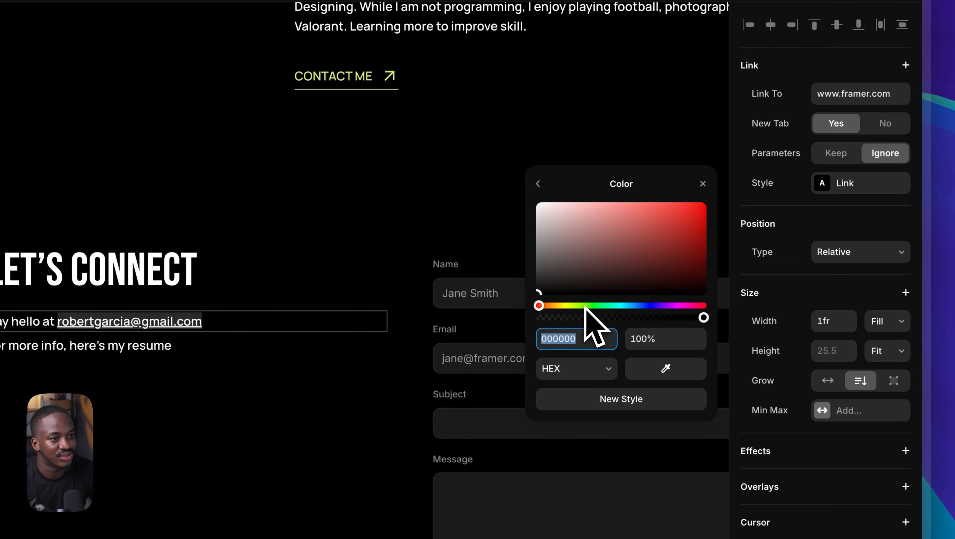
{"action": "left_click", "coordinate": [584, 305]}
{"action": "left_click_drag", "start_coordinate": [614, 256], "coordinate": [651, 203]}
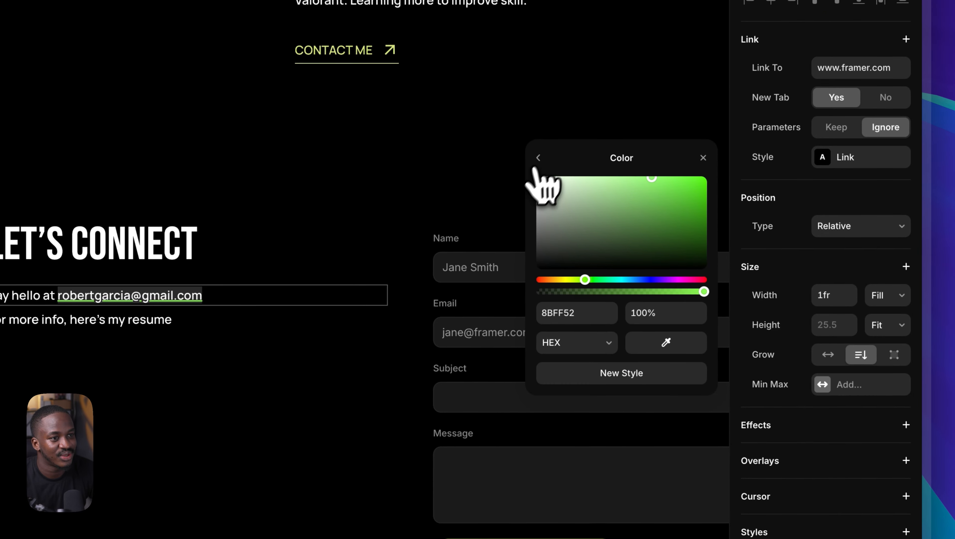
{"action": "left_click", "coordinate": [539, 158]}
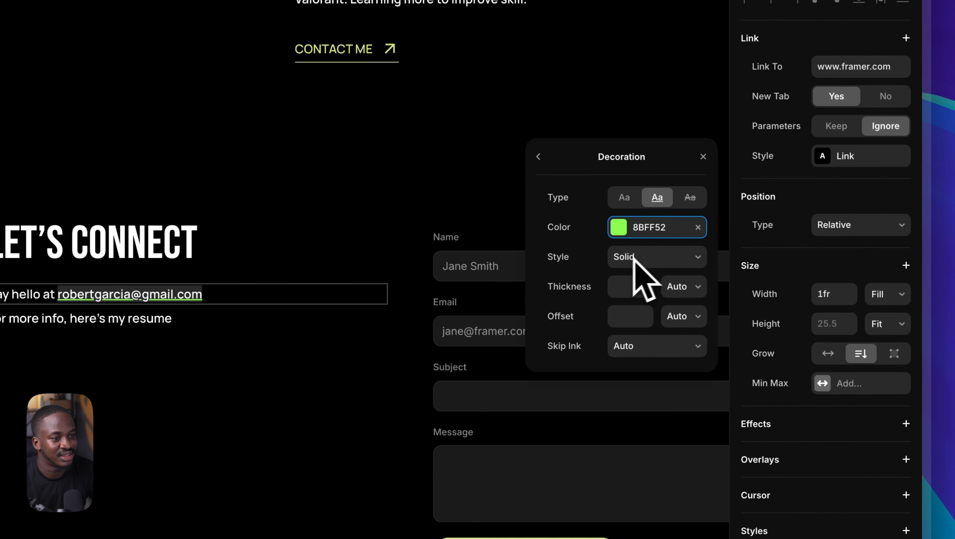
{"action": "left_click", "coordinate": [628, 291]}
{"action": "type", "text": "1"}
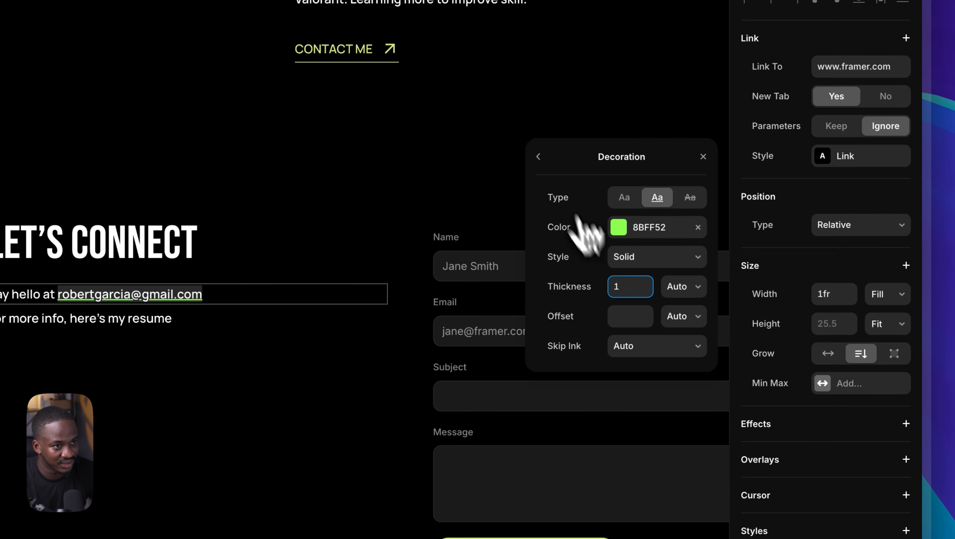
{"action": "left_click", "coordinate": [539, 157]}
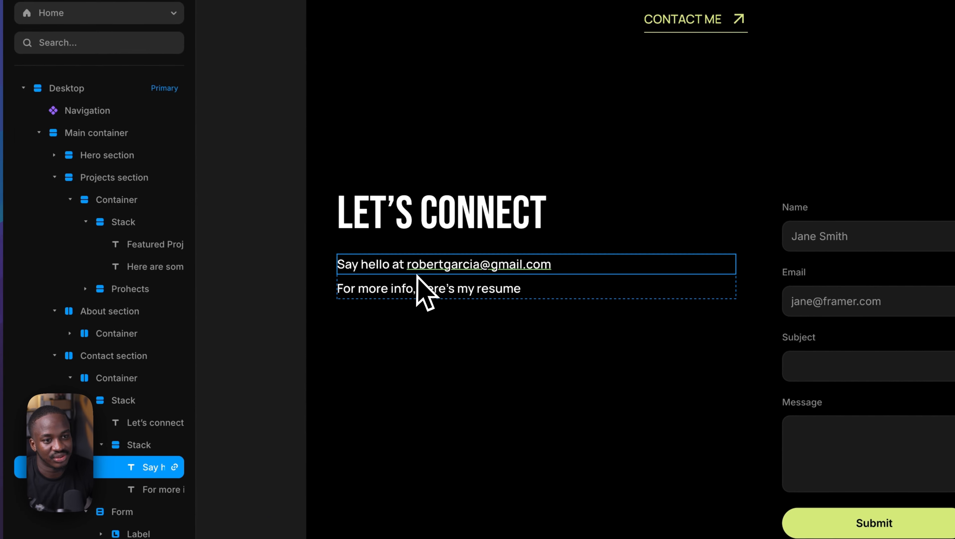
{"action": "left_click", "coordinate": [387, 279]}
{"action": "double_click", "coordinate": [505, 289]}
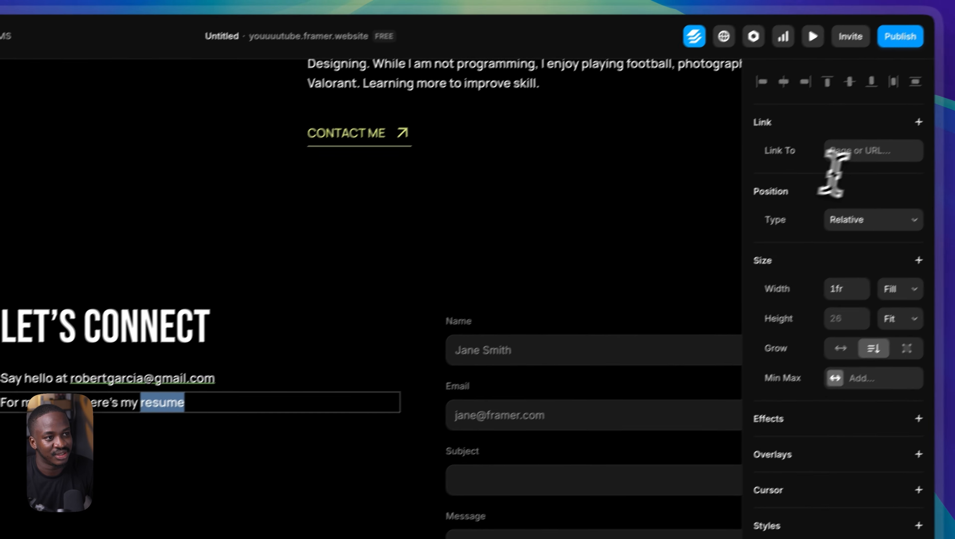
{"action": "left_click", "coordinate": [870, 157]}
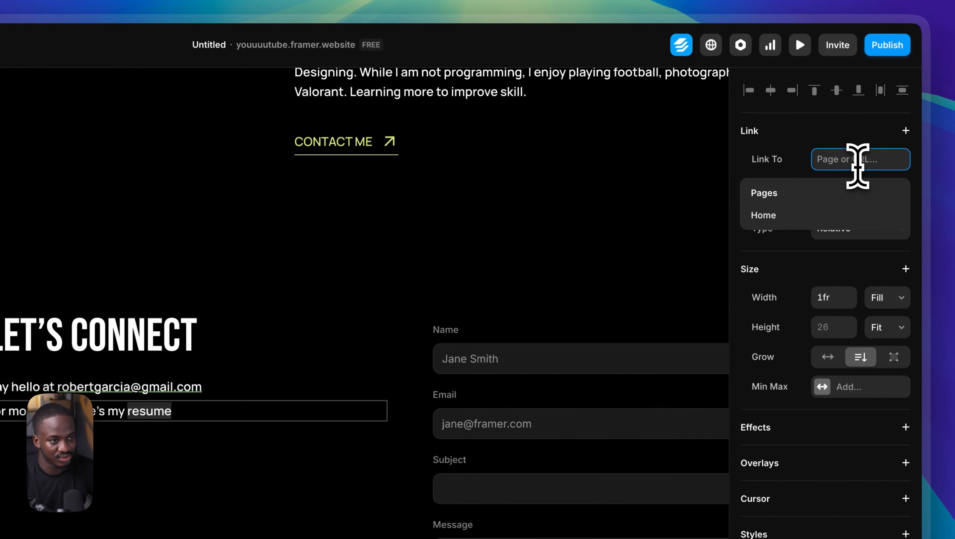
{"action": "type", "text": "www.x.com"}
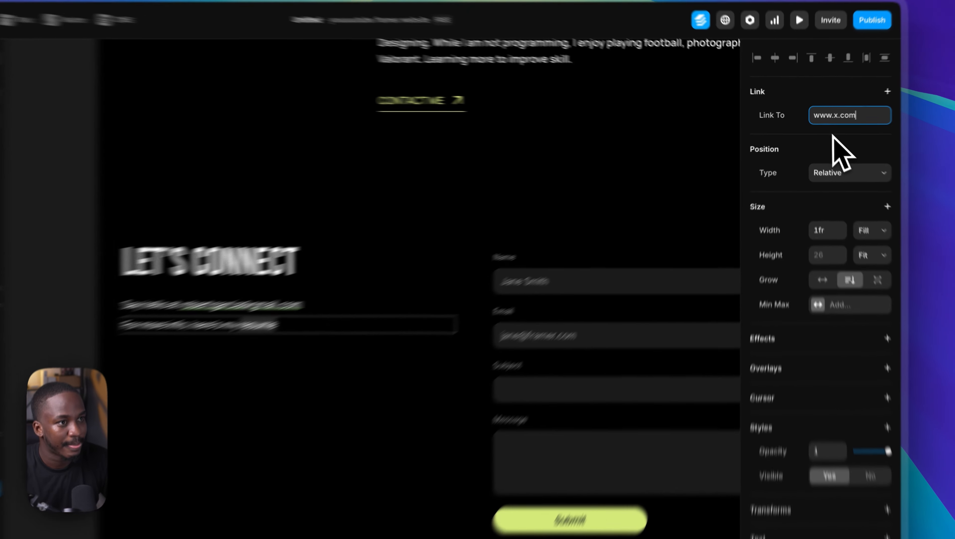
{"action": "left_click", "coordinate": [825, 134]}
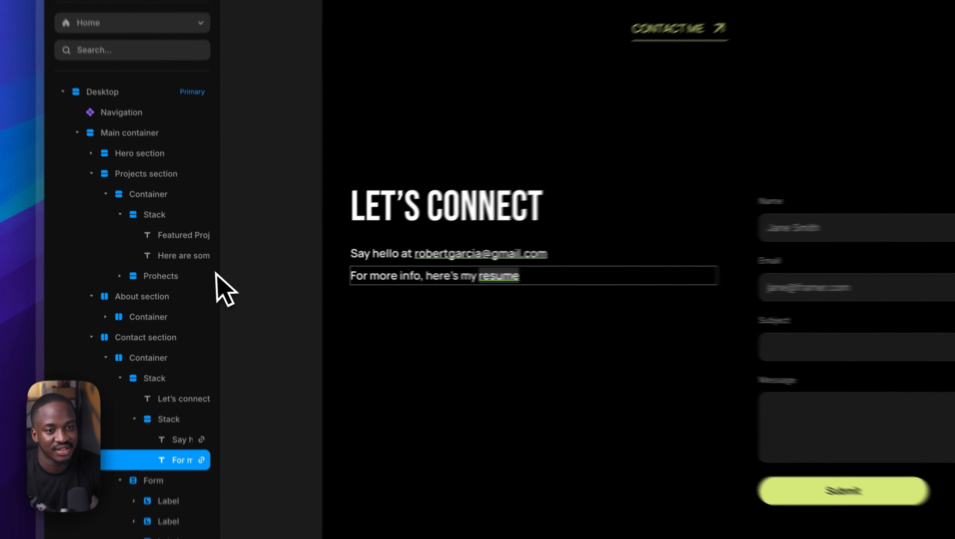
{"action": "left_click", "coordinate": [259, 271]}
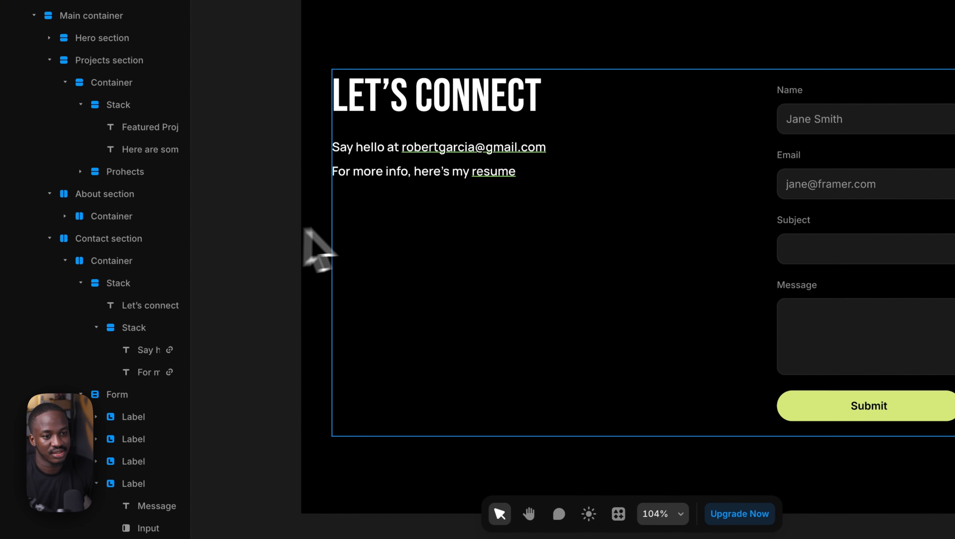
- Copy the hero section's stack of social icons into the Contact section's left stack, below the resume line
{"action": "scroll", "coordinate": [407, 362], "scroll_direction": "up", "scroll_amount": 20}
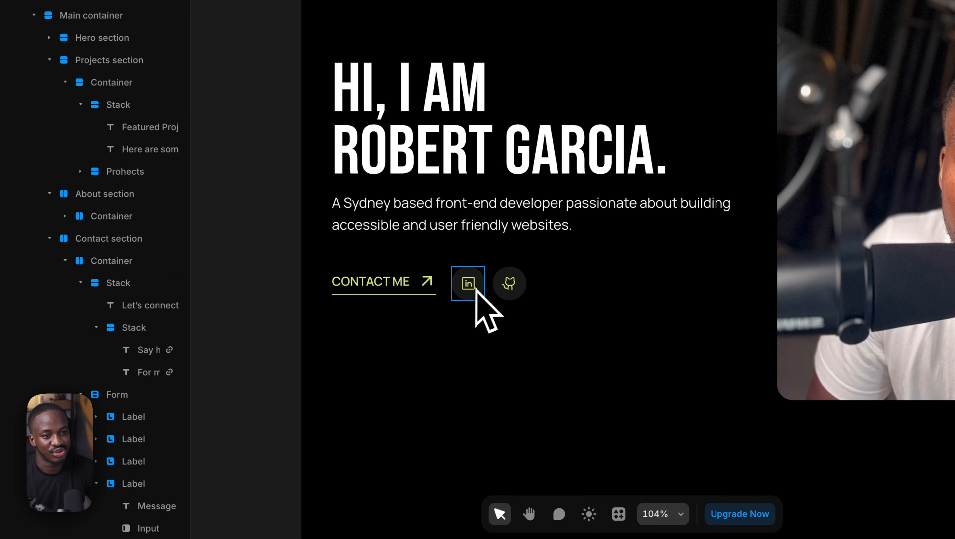
{"action": "left_click", "coordinate": [490, 285]}
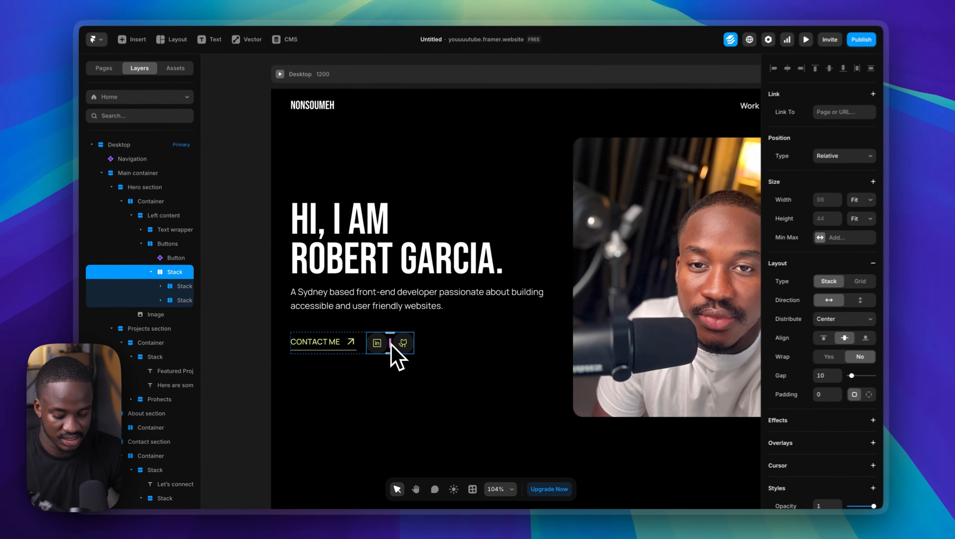
{"action": "scroll", "coordinate": [390, 350], "scroll_direction": "down", "scroll_amount": 20}
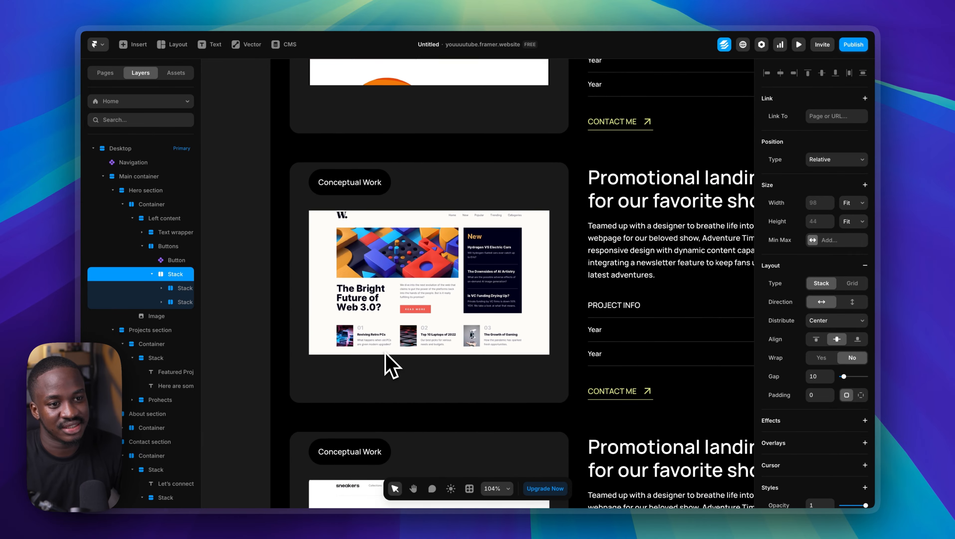
{"action": "scroll", "coordinate": [386, 362], "scroll_direction": "down", "scroll_amount": 3}
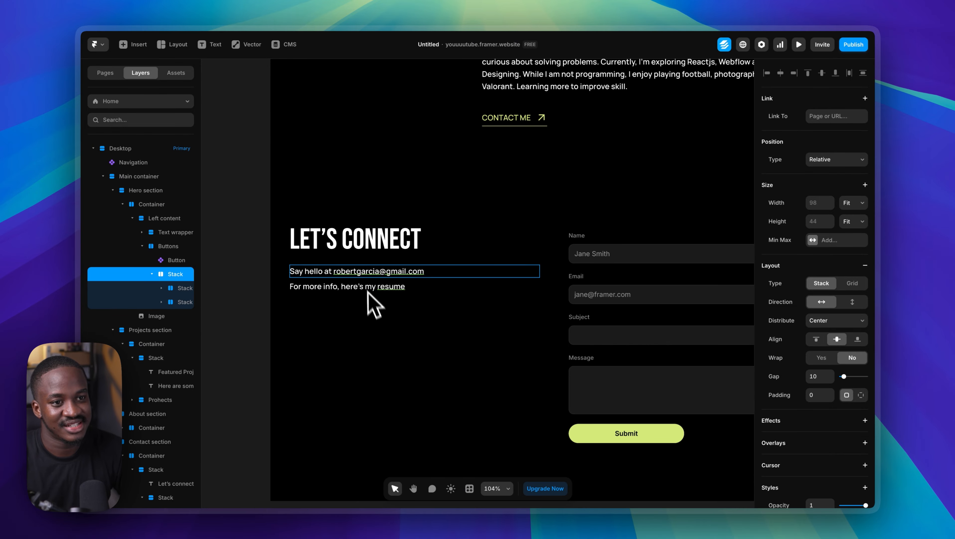
{"action": "left_click", "coordinate": [362, 260]}
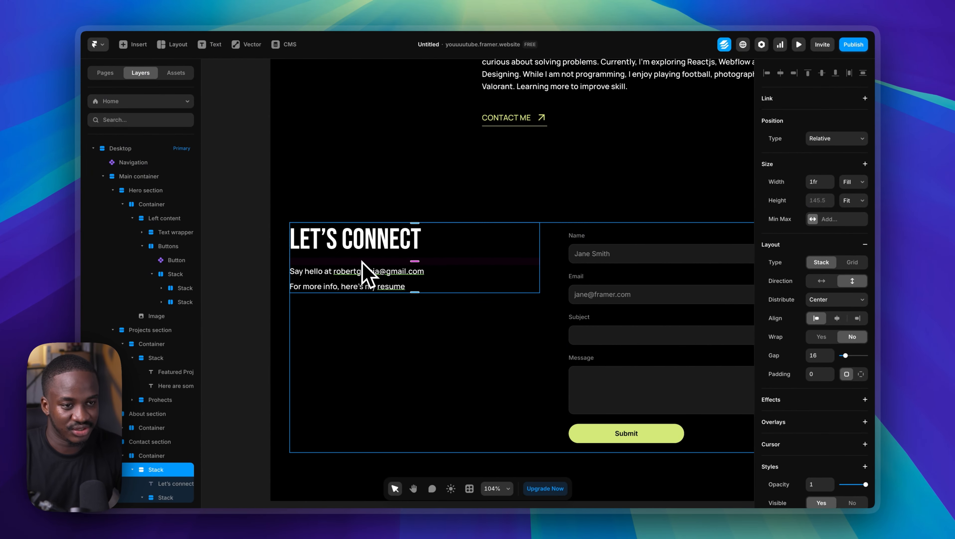
{"action": "key", "text": "super+p"}
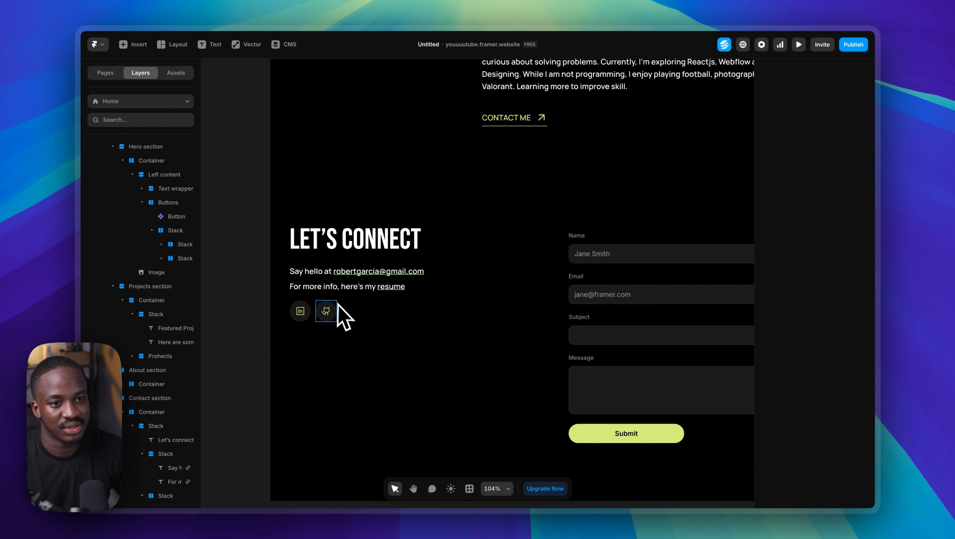
- Duplicate the GitHub icon twice in the Contact section's social row and open the third icon's symbol selection
{"action": "left_click", "coordinate": [325, 311]}
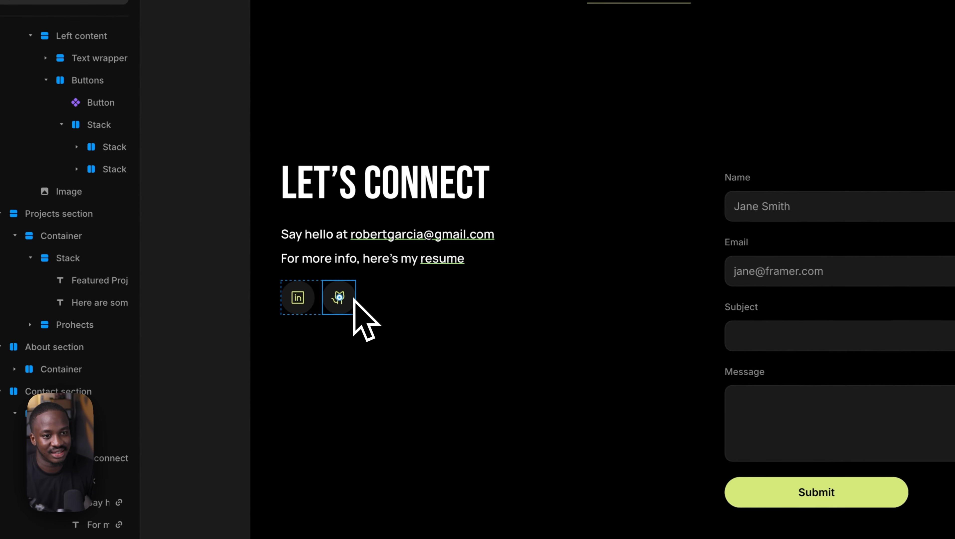
{"action": "key", "text": "ctrl+d"}
{"action": "key", "text": "ctrl+d"}
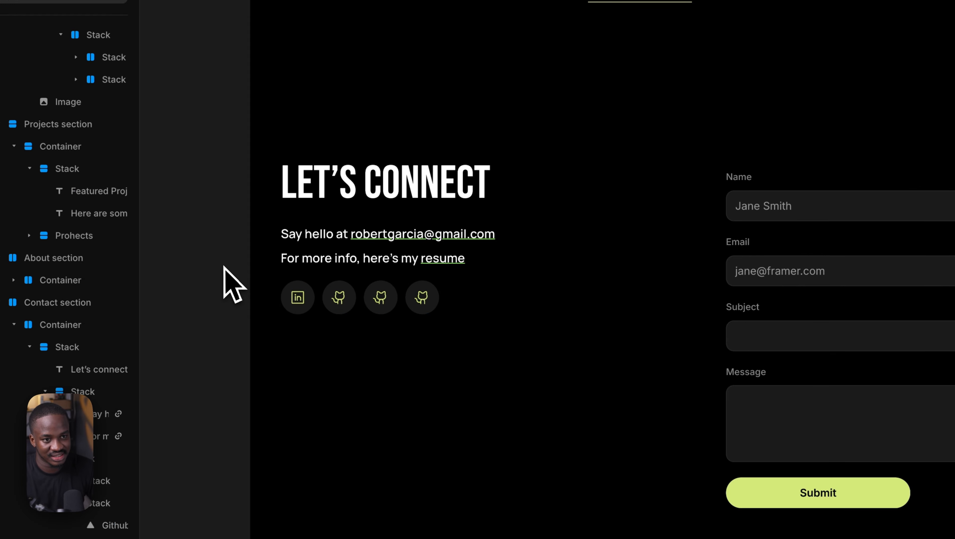
{"action": "left_click", "coordinate": [387, 299]}
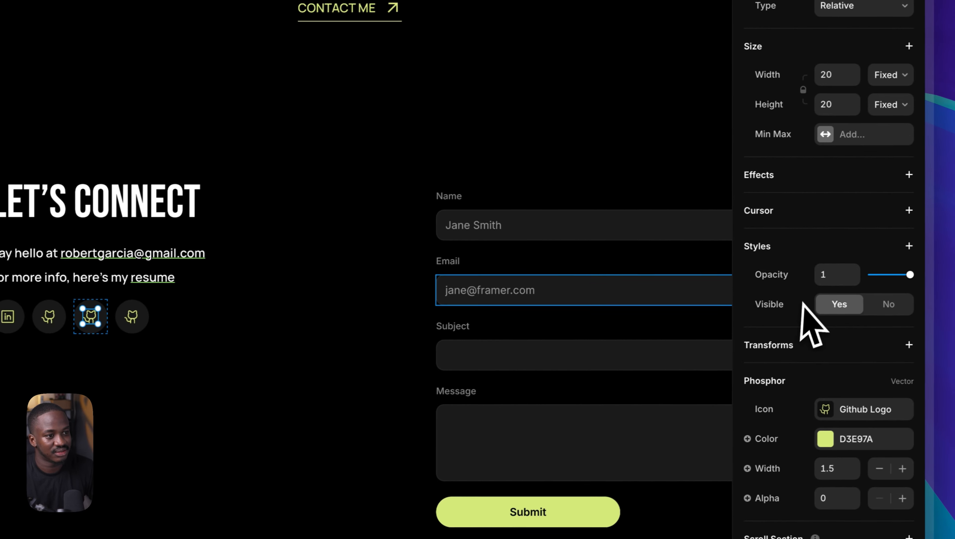
{"action": "left_click", "coordinate": [863, 409]}
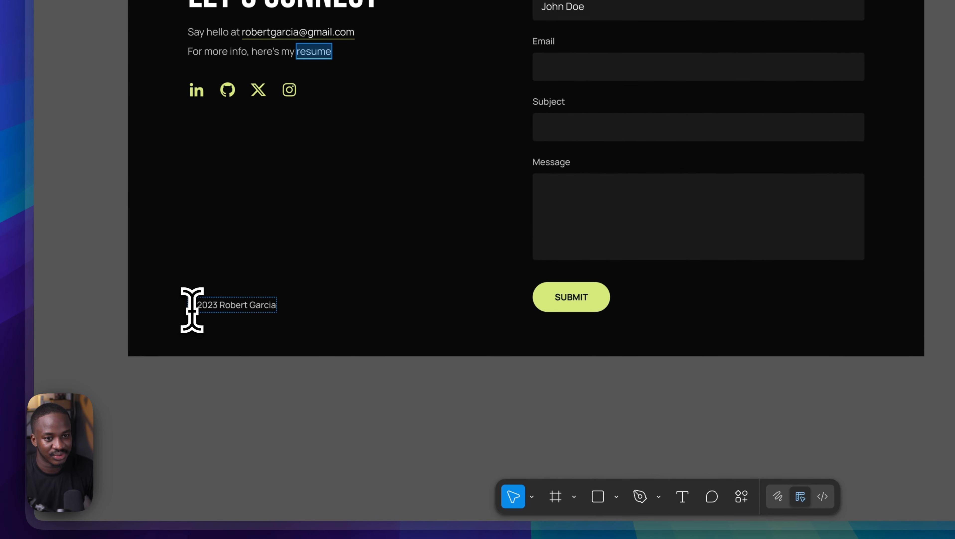
- Switch to the Figma design and select the text of the copyright line below the social icons
{"action": "left_click", "coordinate": [192, 306]}
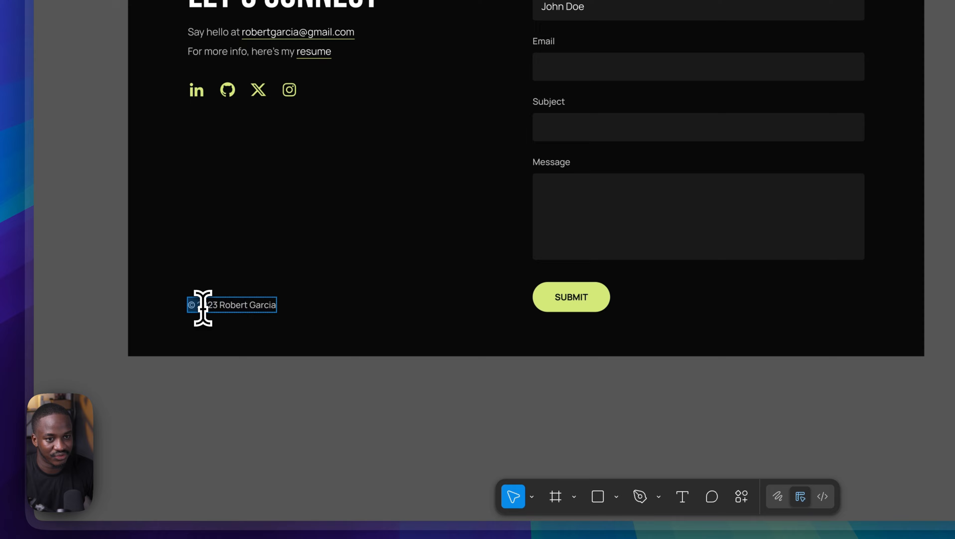
{"action": "triple_click", "coordinate": [234, 312]}
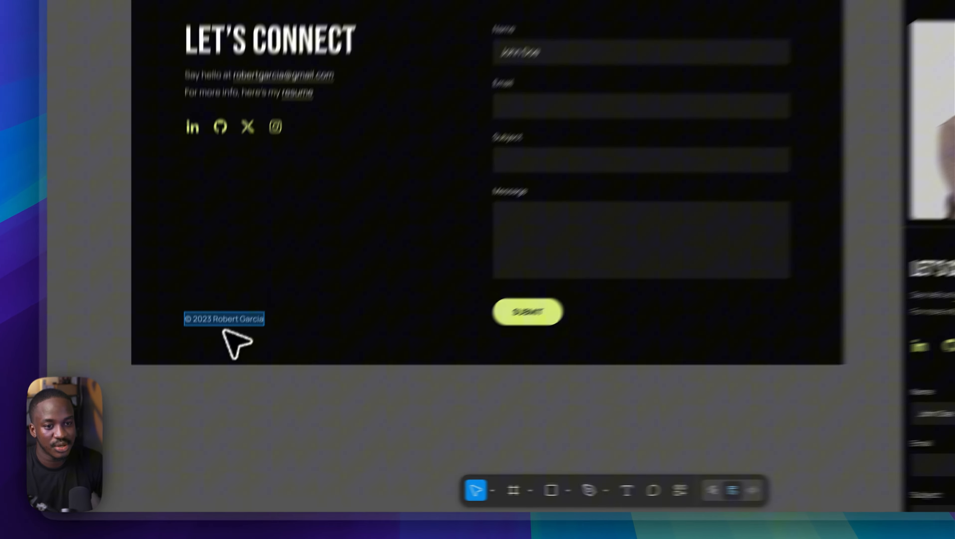
{"action": "key", "text": "Escape"}
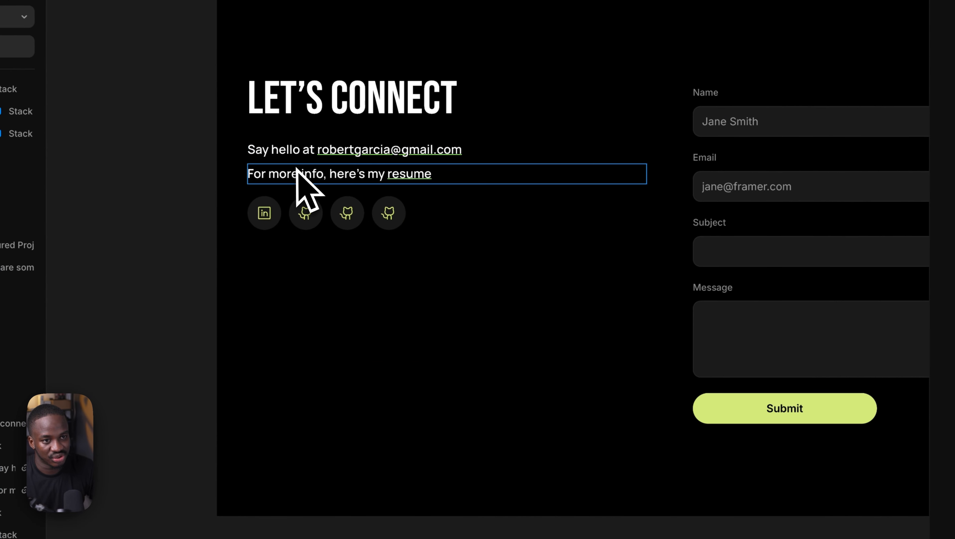
- In Framer, paste a copy of the "For more info" line directly into the Contact section's container
{"action": "left_click", "coordinate": [296, 169]}
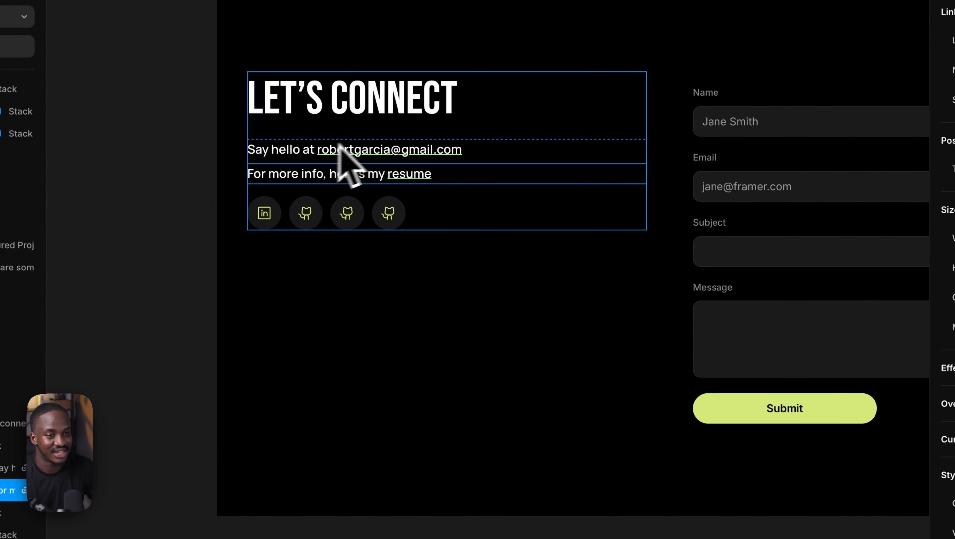
{"action": "left_click", "coordinate": [495, 363]}
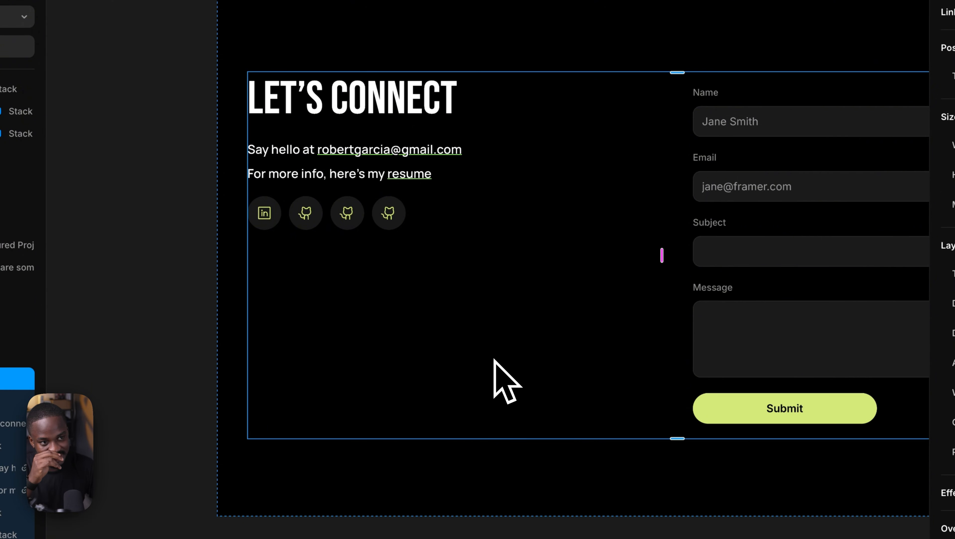
{"action": "key", "text": "super+v"}
{"action": "left_click", "coordinate": [492, 381]}
{"action": "left_click_drag", "start_coordinate": [539, 396], "coordinate": [410, 374]}
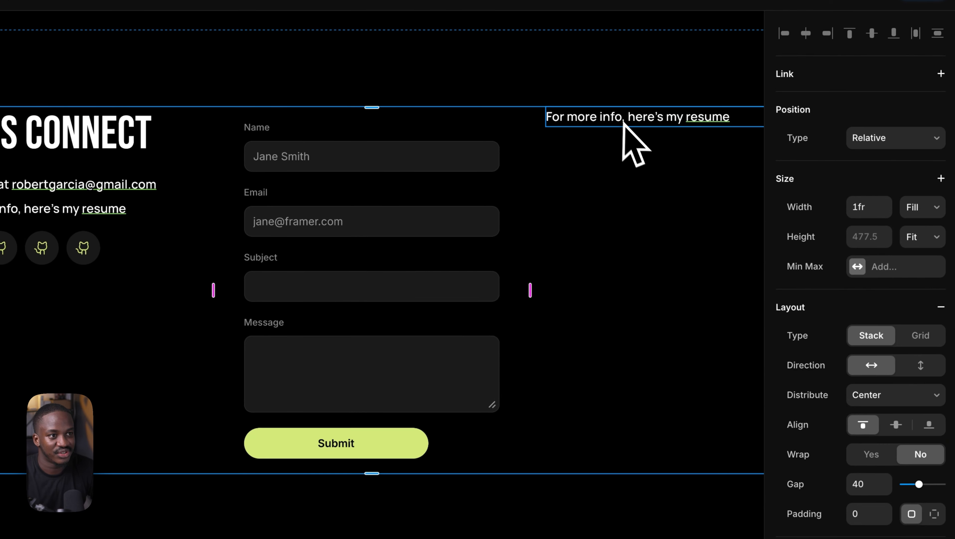
{"action": "left_click", "coordinate": [803, 63]}
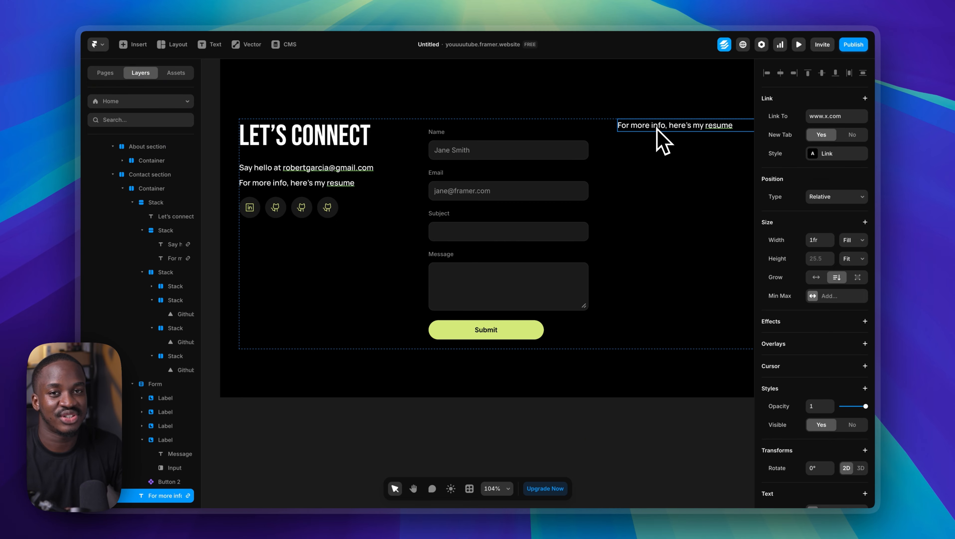
- Give the copied text line an Absolute position and align it to the container's bottom and left edges
{"action": "left_click", "coordinate": [841, 197]}
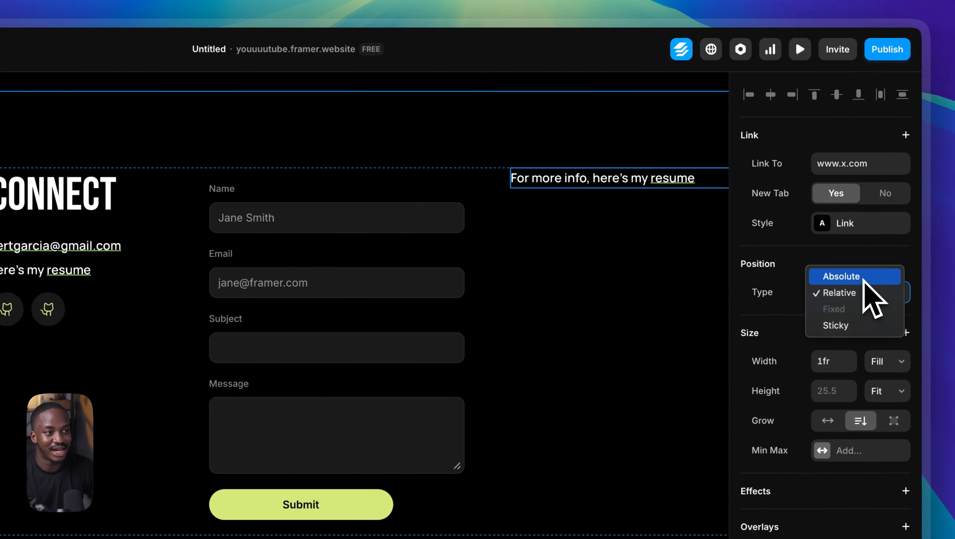
{"action": "left_click", "coordinate": [864, 279]}
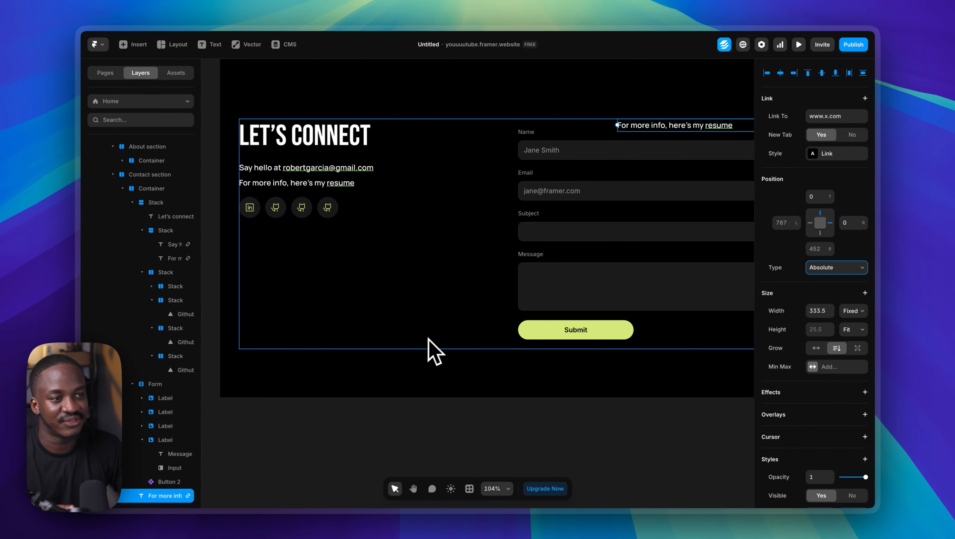
{"action": "left_click", "coordinate": [835, 73]}
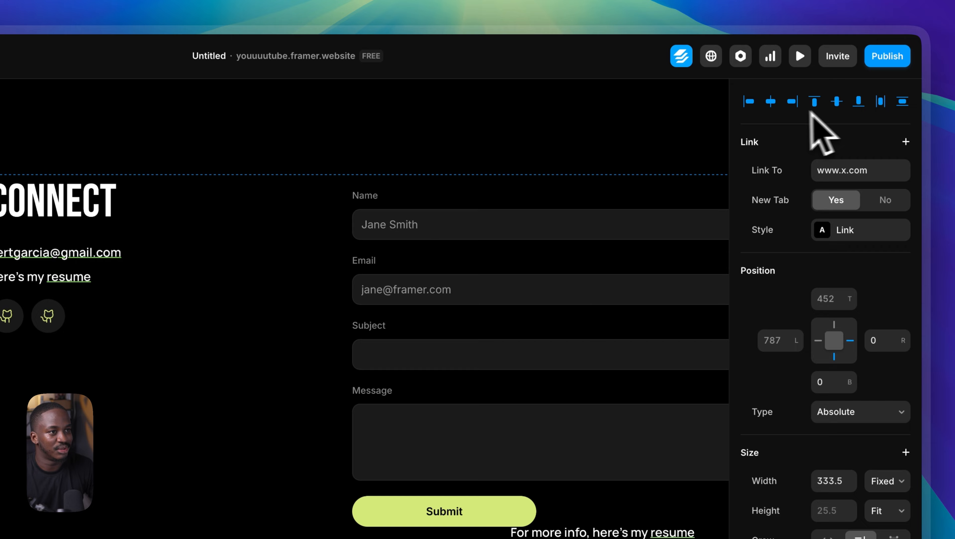
{"action": "left_click", "coordinate": [767, 73]}
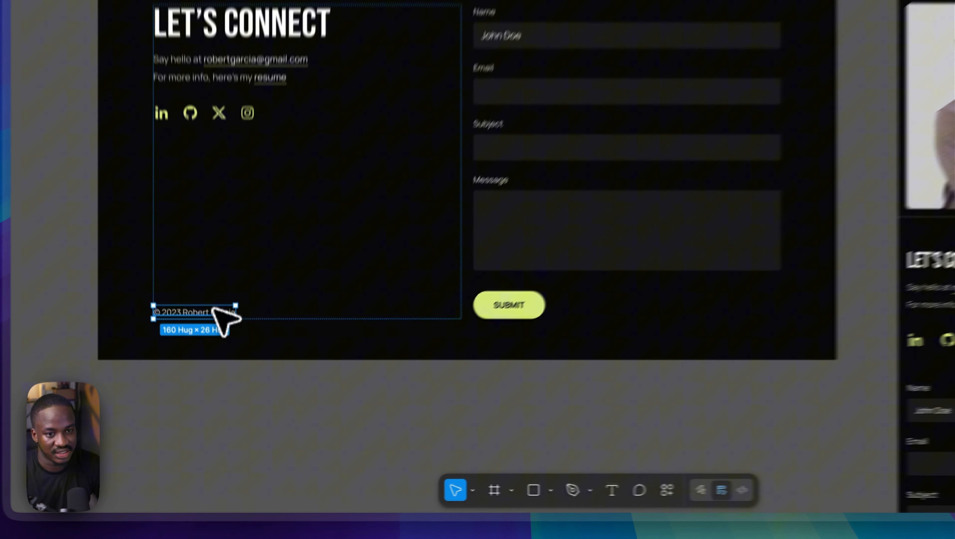
- Copy the 2023 copyright line from the Figma design and replace the absolutely positioned text in Framer with it
{"action": "double_click", "coordinate": [213, 297]}
{"action": "key", "text": "ctrl+c"}
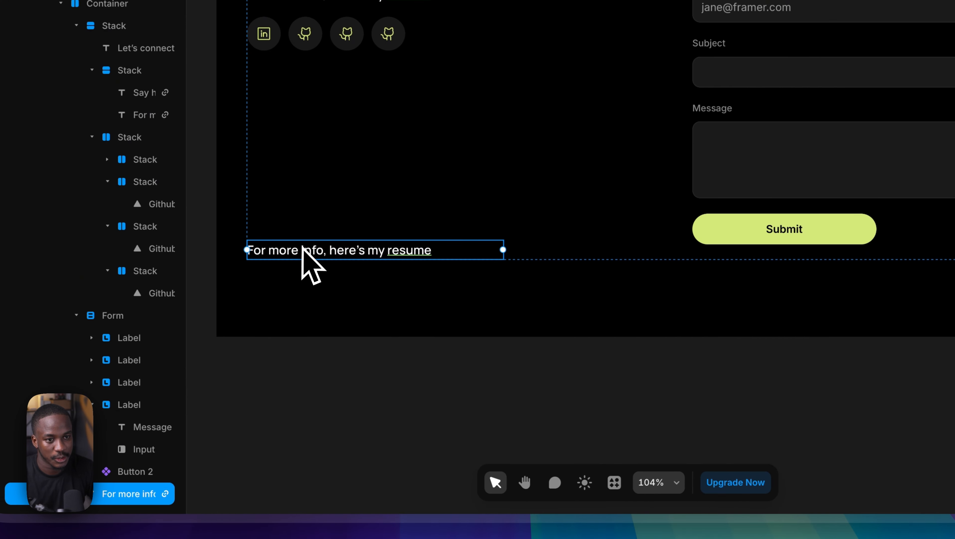
{"action": "double_click", "coordinate": [302, 249]}
{"action": "key", "text": "ctrl+v"}
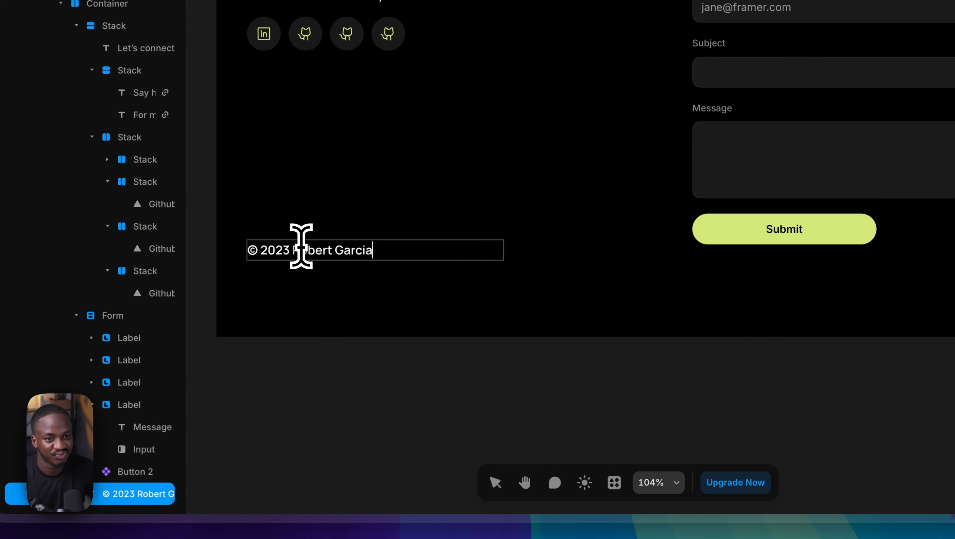
{"action": "key", "text": "Escape"}
{"action": "left_click", "coordinate": [217, 382]}
- Reduce the font size of the copyright line below the social icons
{"action": "left_click", "coordinate": [316, 251]}
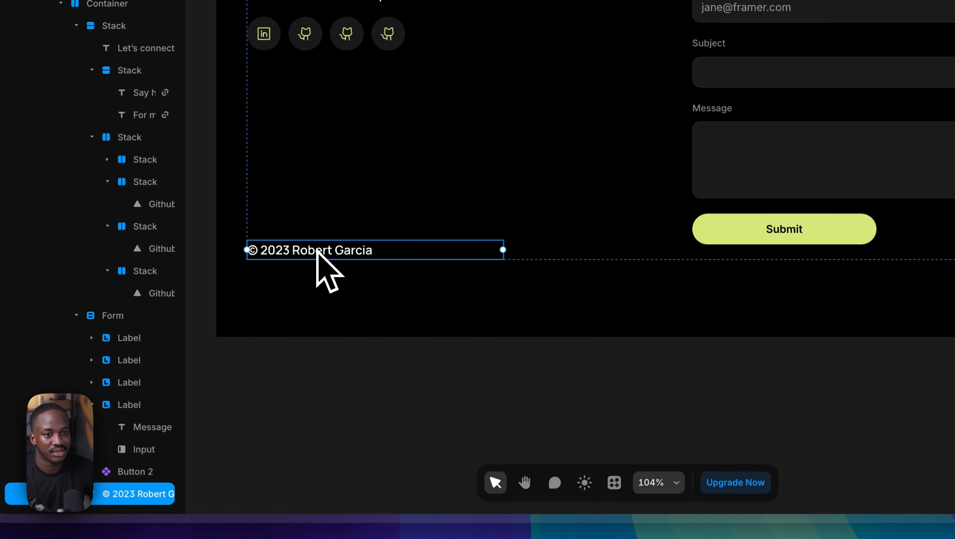
{"action": "scroll", "coordinate": [878, 301], "scroll_direction": "up", "scroll_amount": 1}
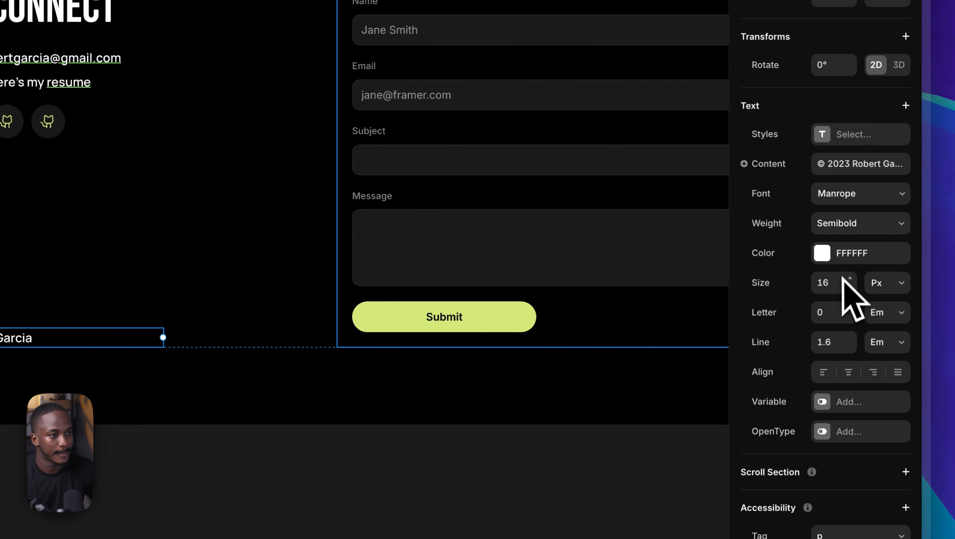
{"action": "left_click", "coordinate": [851, 288]}
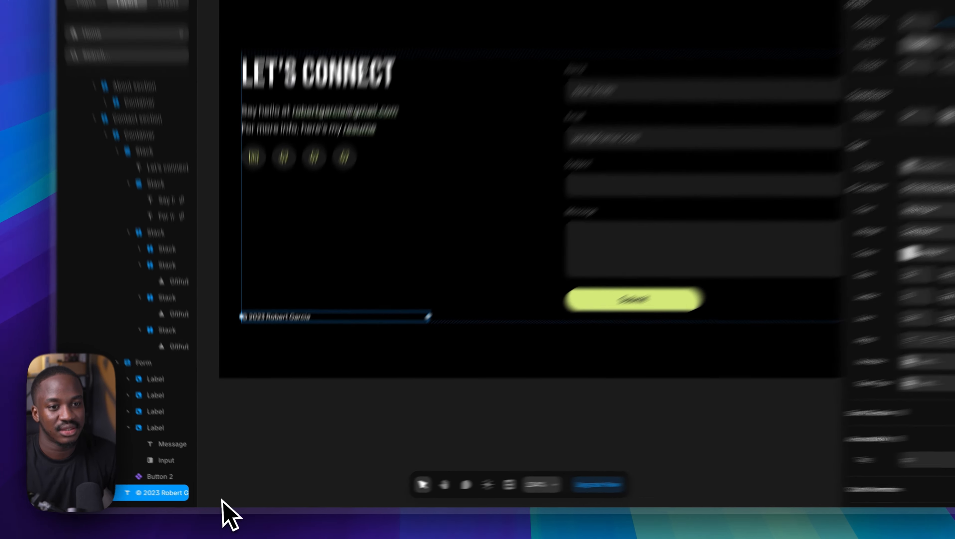
{"action": "left_click", "coordinate": [225, 504]}
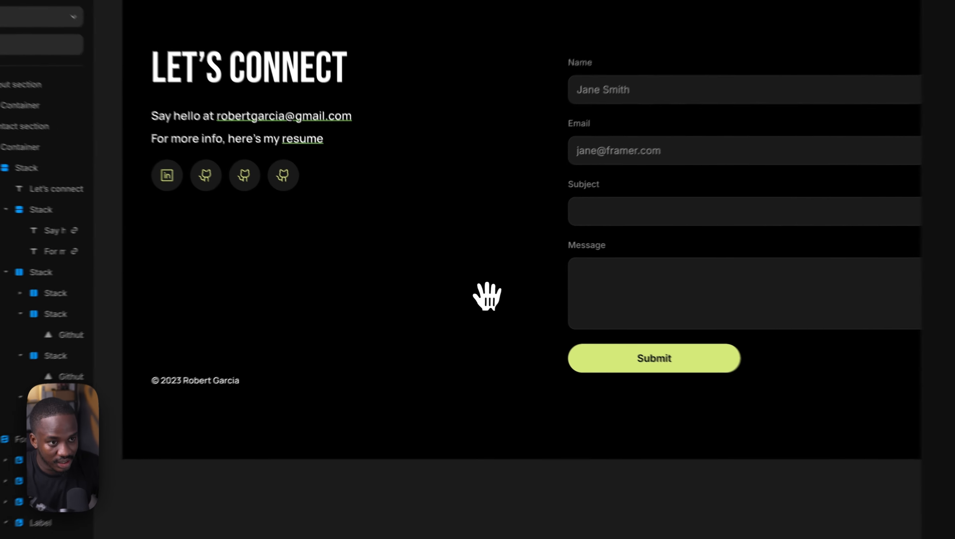
- Set the position type of the copyright line in the phone breakpoint's Contact section to Relative
{"action": "left_click_drag", "start_coordinate": [679, 274], "coordinate": [446, 293]}
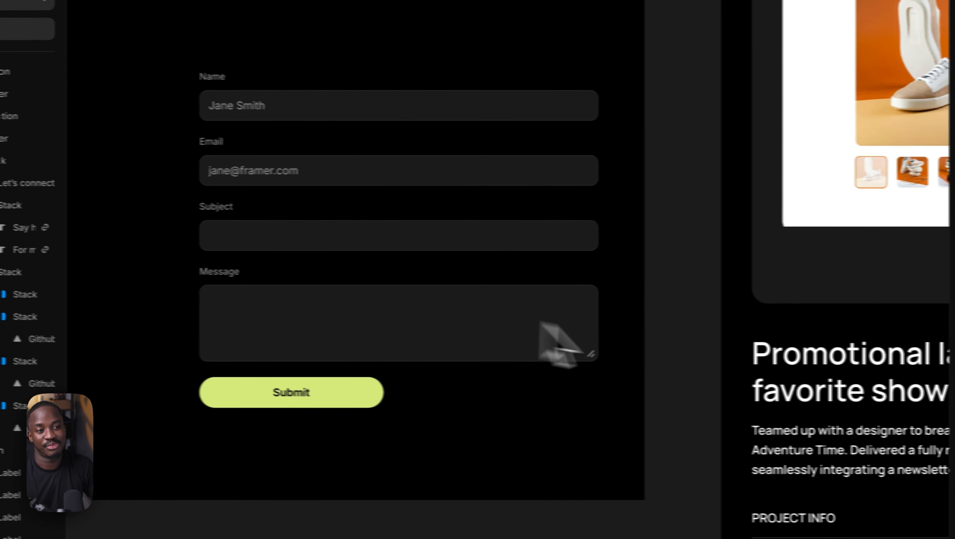
{"action": "left_click_drag", "start_coordinate": [618, 315], "coordinate": [547, 292]}
{"action": "scroll", "coordinate": [547, 292], "scroll_direction": "down", "scroll_amount": 3}
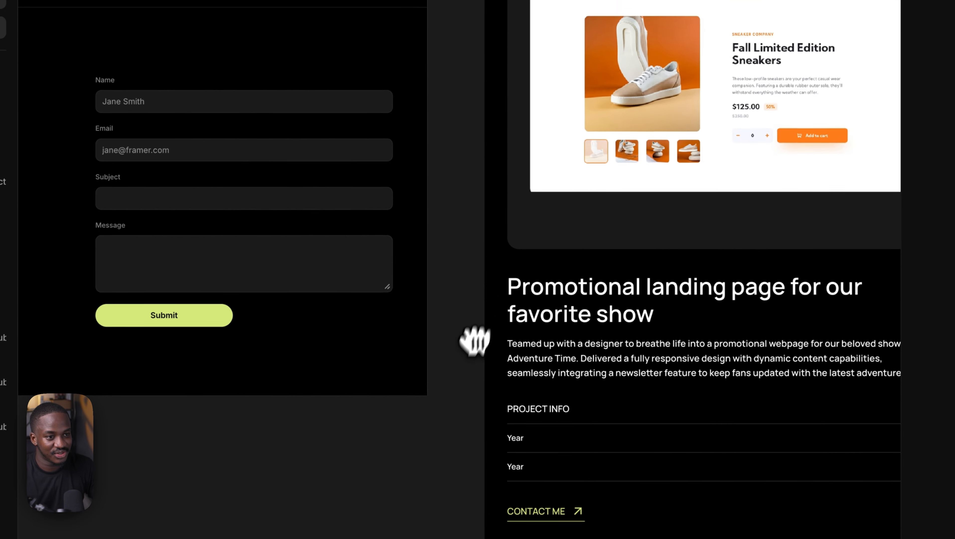
{"action": "scroll", "coordinate": [475, 340], "scroll_direction": "down", "scroll_amount": 15}
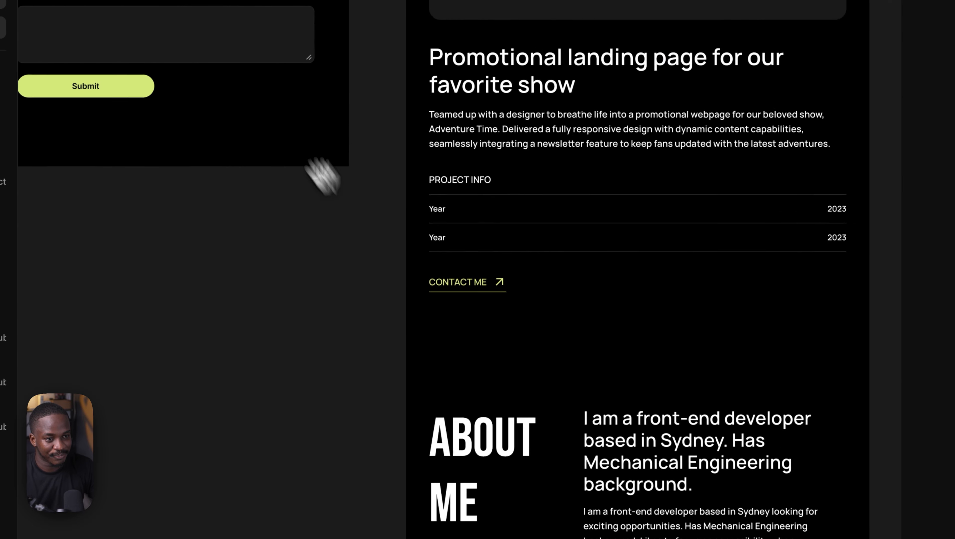
{"action": "scroll", "coordinate": [377, 271], "scroll_direction": "down", "scroll_amount": 5}
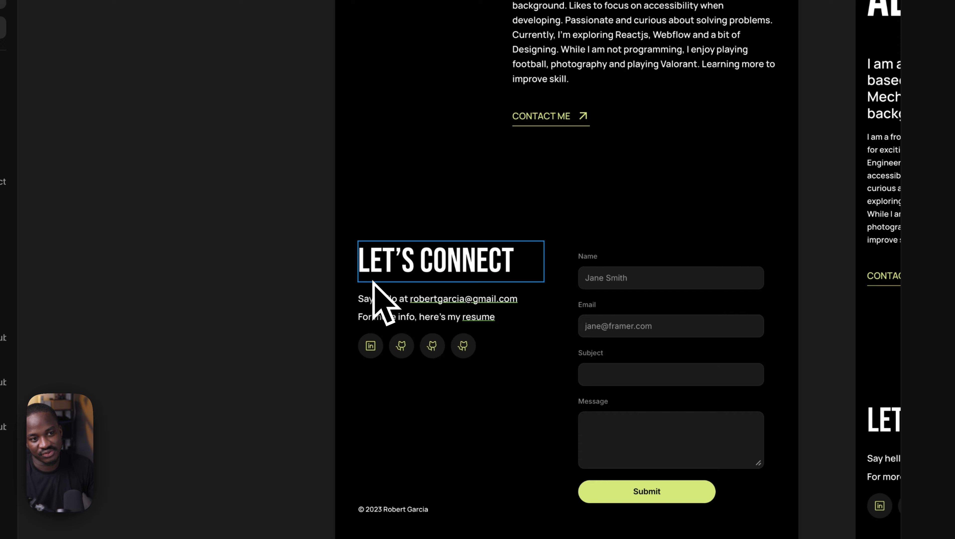
{"action": "left_click_drag", "start_coordinate": [373, 284], "coordinate": [255, 173]}
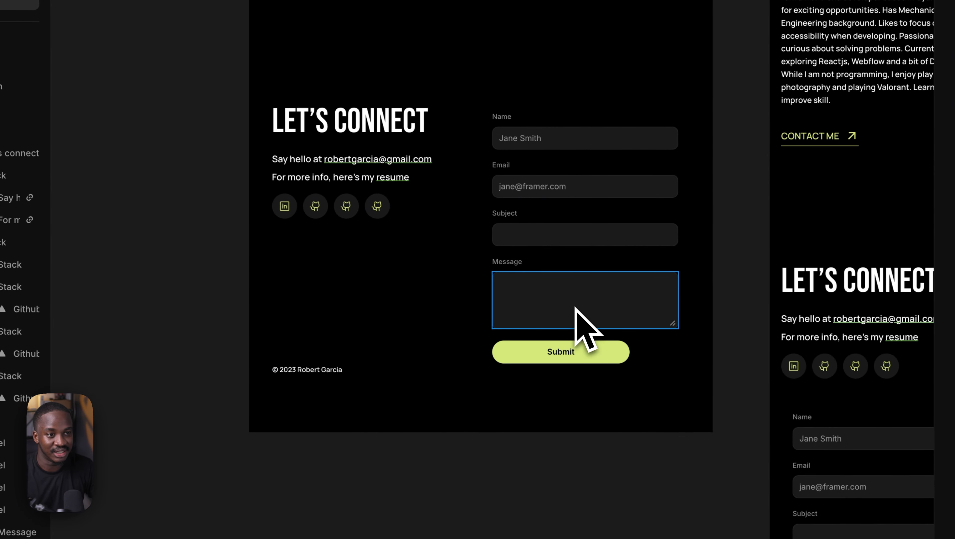
{"action": "left_click_drag", "start_coordinate": [648, 411], "coordinate": [317, 222]}
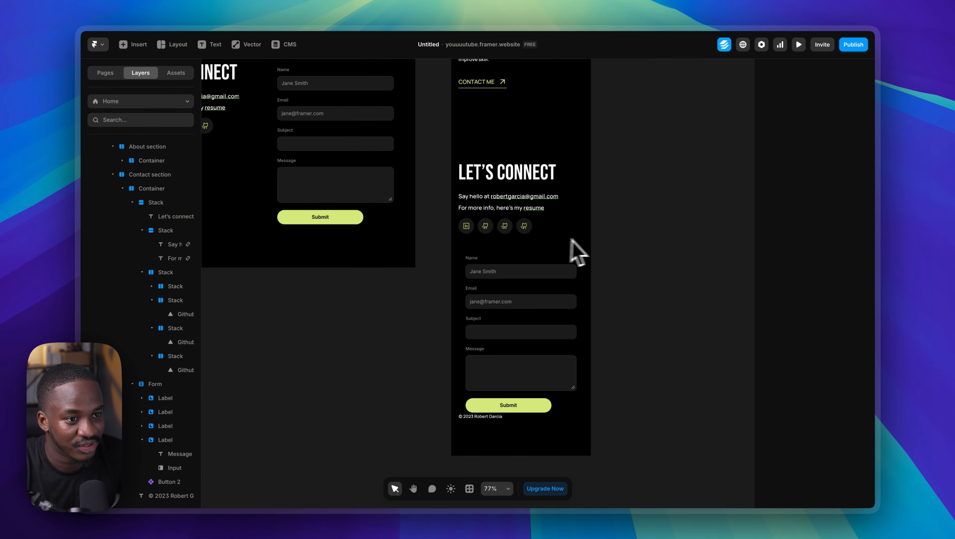
{"action": "left_click", "coordinate": [482, 416]}
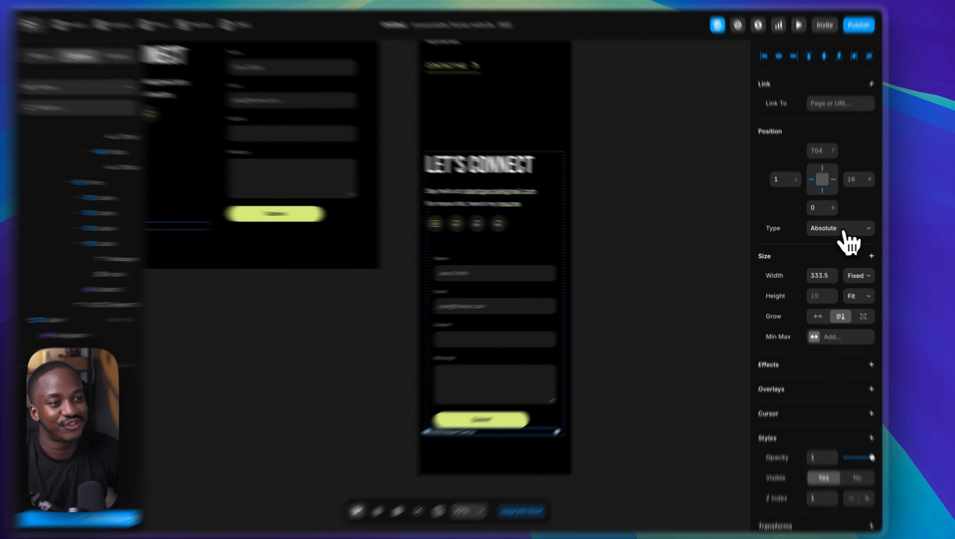
{"action": "left_click", "coordinate": [846, 231]}
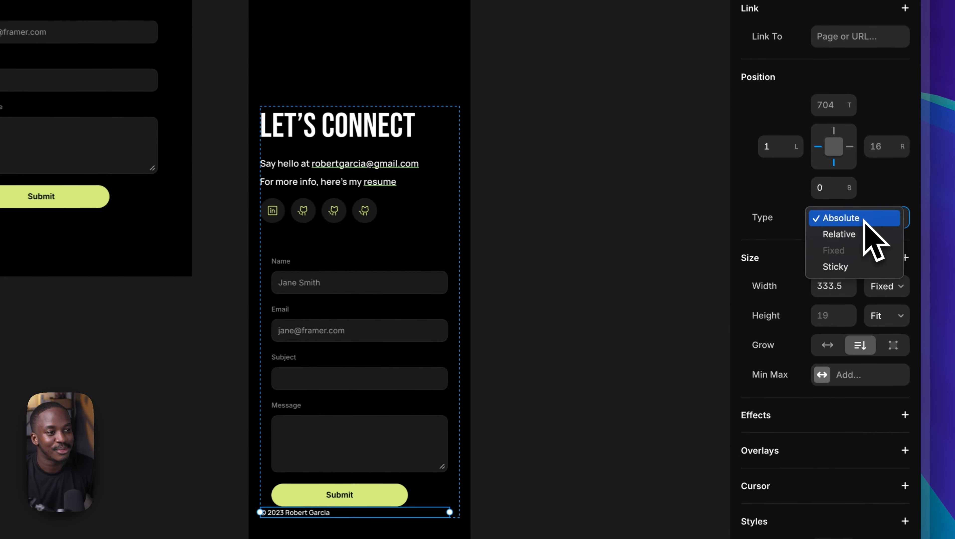
{"action": "left_click", "coordinate": [860, 231]}
{"action": "left_click", "coordinate": [600, 315]}
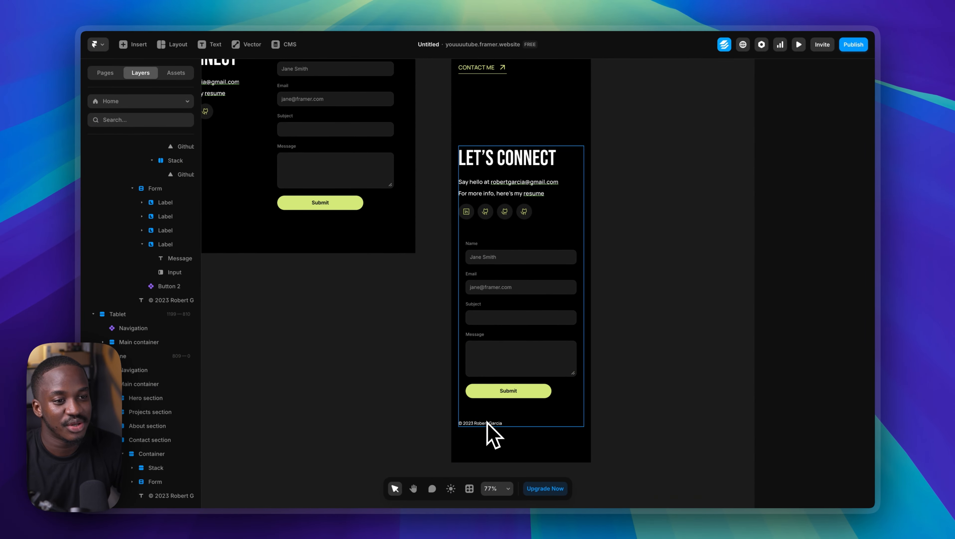
- Review the breakpoint layouts on the canvas from the Contact sections up to the hero sections
{"action": "key", "text": "space"}
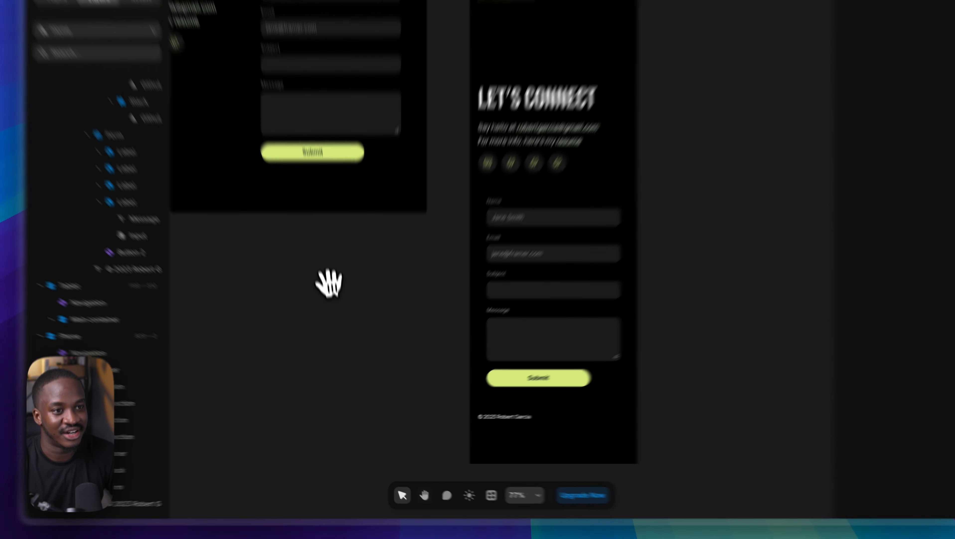
{"action": "left_click_drag", "start_coordinate": [334, 315], "coordinate": [516, 306]}
{"action": "left_click_drag", "start_coordinate": [332, 249], "coordinate": [366, 366]}
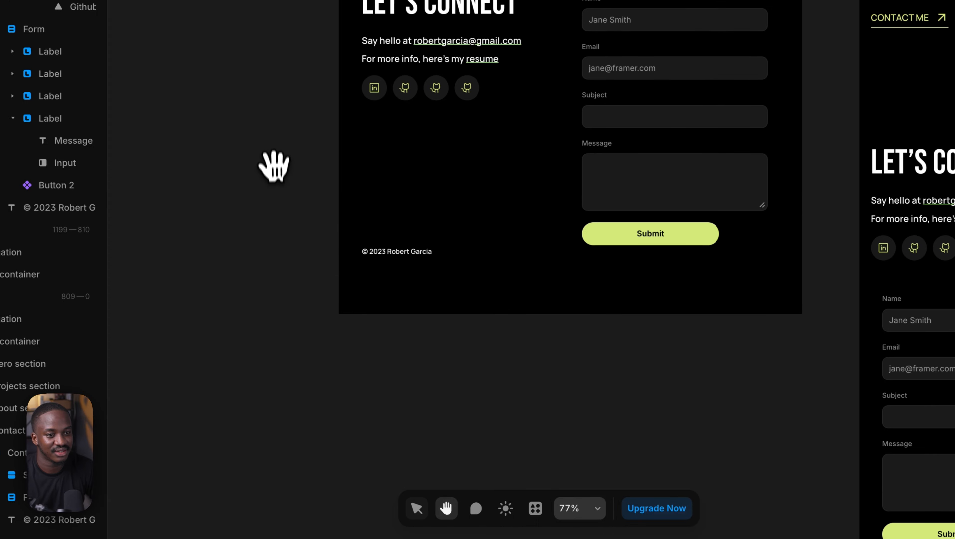
{"action": "left_click_drag", "start_coordinate": [273, 167], "coordinate": [280, 297]}
{"action": "scroll", "coordinate": [283, 299], "scroll_direction": "up", "scroll_amount": 2}
{"action": "scroll", "coordinate": [283, 300], "scroll_direction": "down", "scroll_amount": 3}
{"action": "scroll", "coordinate": [284, 300], "scroll_direction": "down", "scroll_amount": 3}
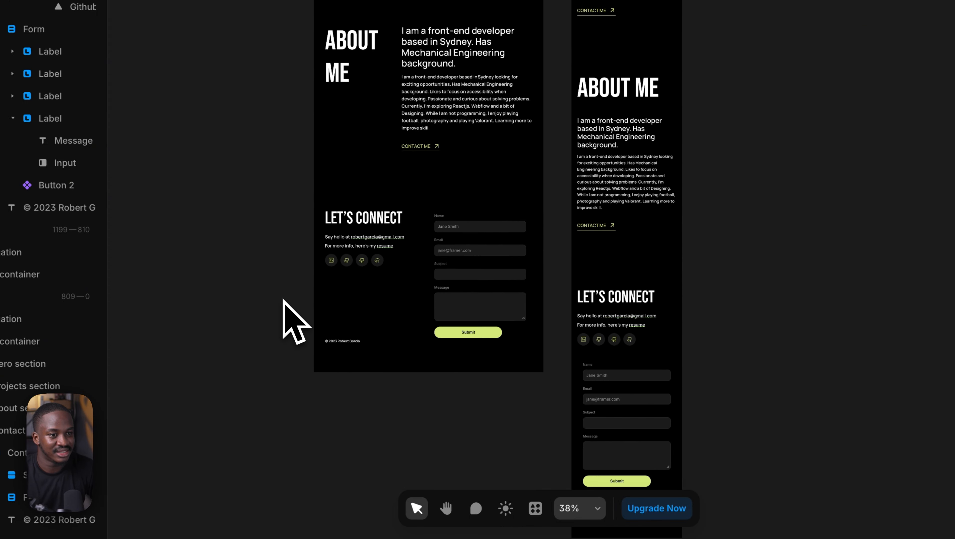
{"action": "key", "text": "space"}
{"action": "left_click_drag", "start_coordinate": [271, 179], "coordinate": [415, 362]}
{"action": "left_click_drag", "start_coordinate": [319, 98], "coordinate": [411, 343]}
{"action": "left_click_drag", "start_coordinate": [349, 4], "coordinate": [409, 362]}
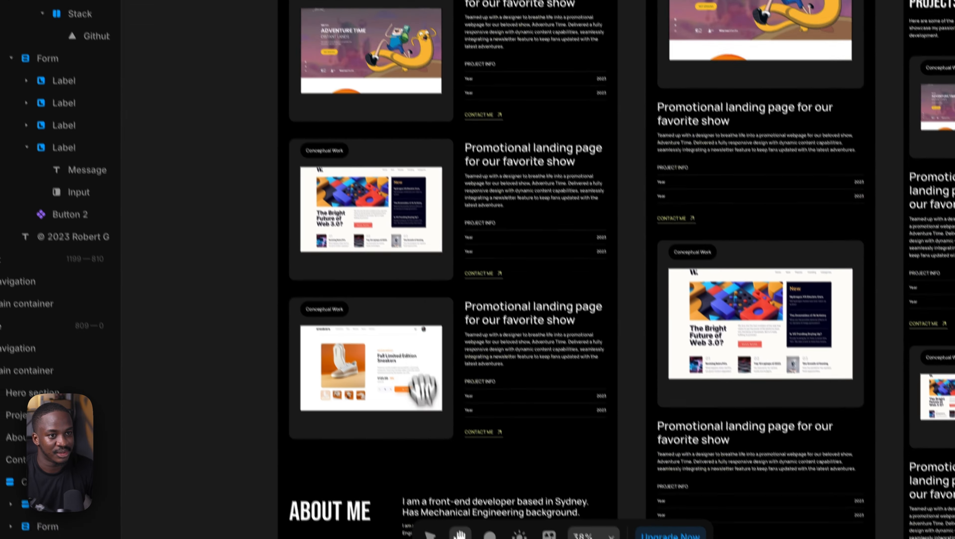
{"action": "left_click_drag", "start_coordinate": [399, 116], "coordinate": [356, 362]}
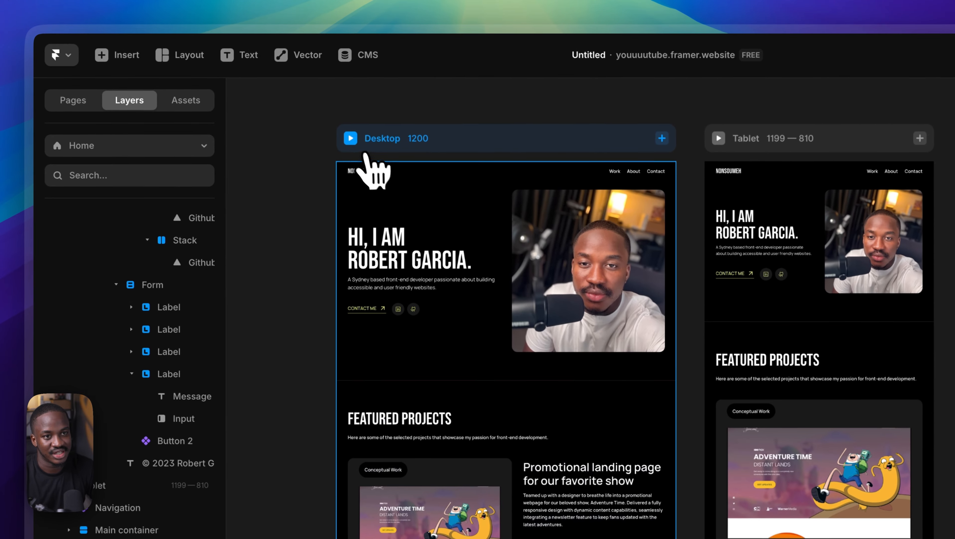
- Preview the Desktop breakpoint in fullscreen and examine the page from the hero section through the Contact section
{"action": "left_click", "coordinate": [351, 139]}
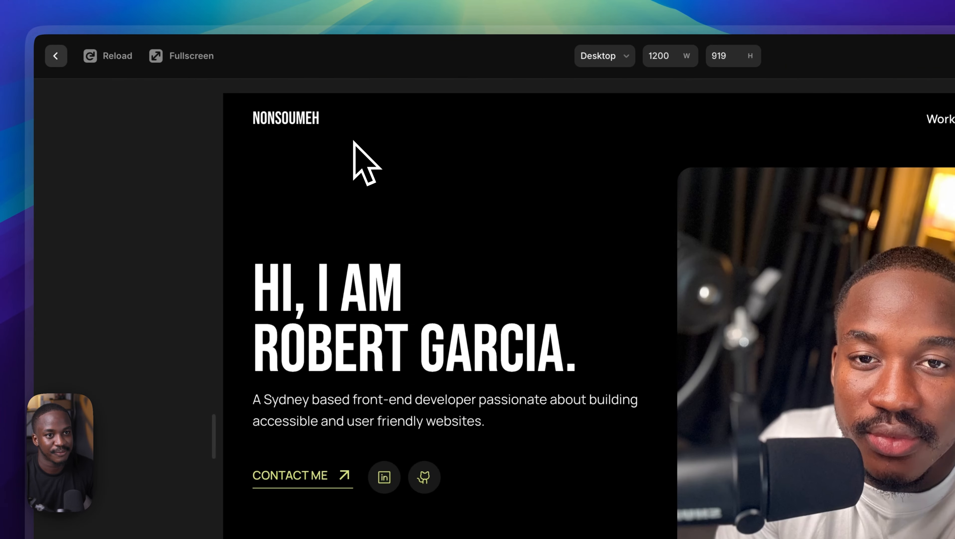
{"action": "left_click", "coordinate": [155, 56]}
{"action": "scroll", "coordinate": [157, 271], "scroll_direction": "down", "scroll_amount": 20}
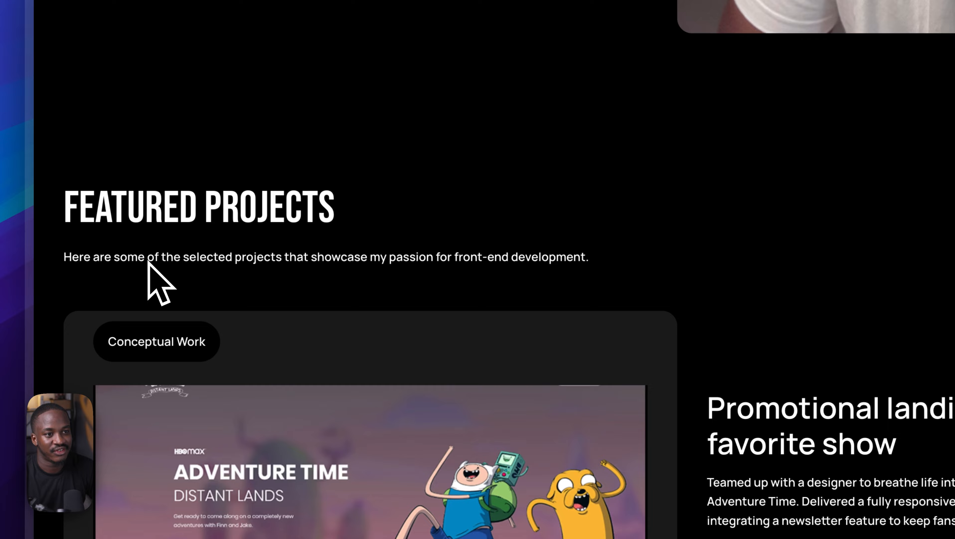
{"action": "scroll", "coordinate": [152, 265], "scroll_direction": "down", "scroll_amount": 15}
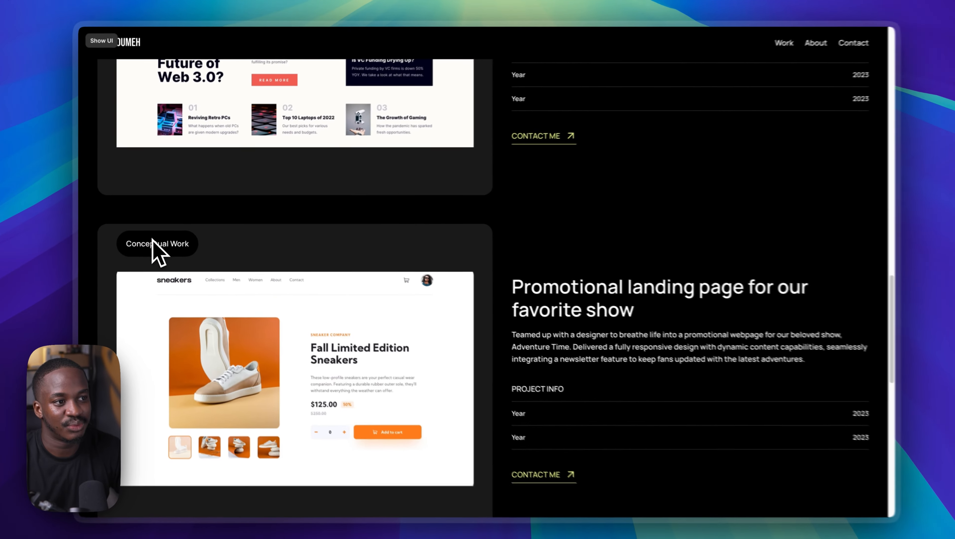
{"action": "scroll", "coordinate": [154, 245], "scroll_direction": "down", "scroll_amount": 3}
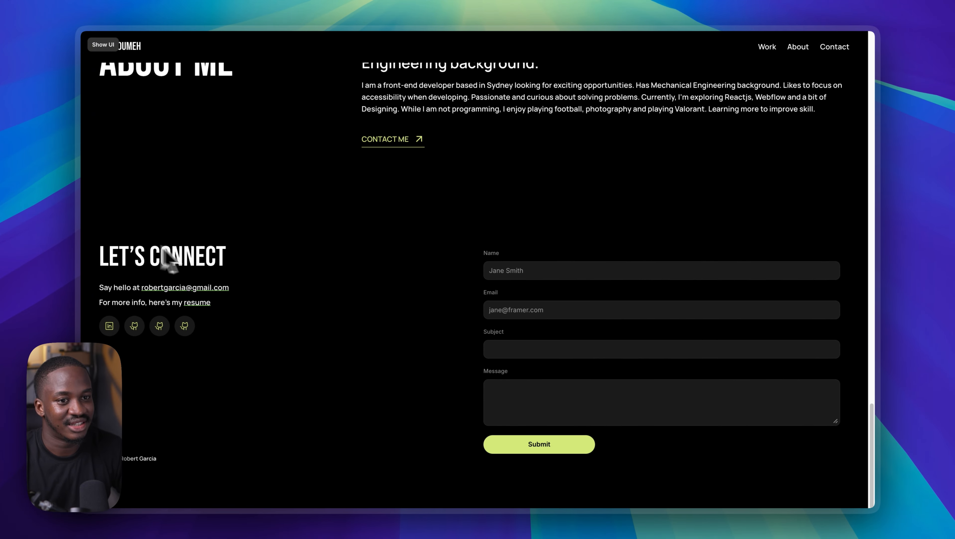
{"action": "scroll", "coordinate": [340, 362], "scroll_direction": "up", "scroll_amount": 12}
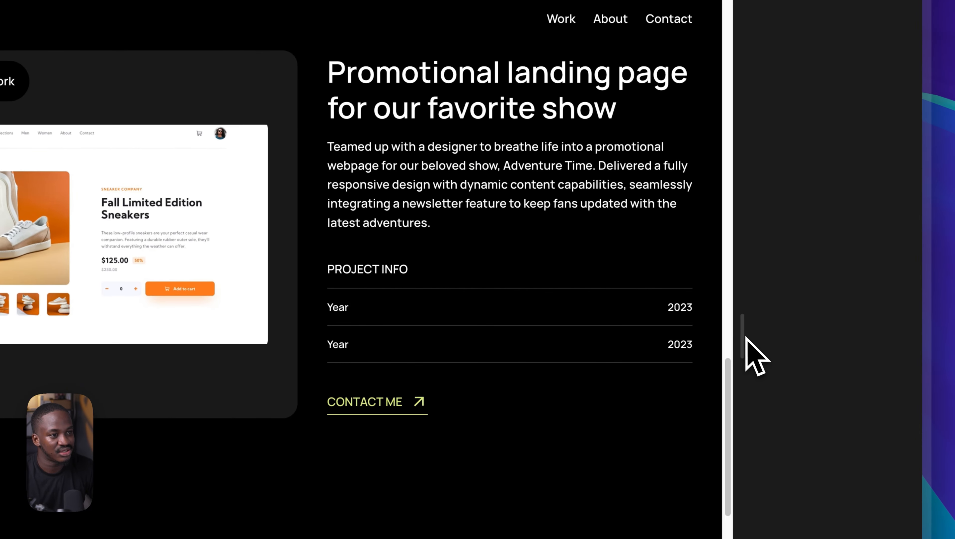
- Narrow the preview to the phone layout at a width of 640 and examine its sections and navigation menu
{"action": "left_click_drag", "start_coordinate": [746, 337], "coordinate": [522, 374]}
{"action": "scroll", "coordinate": [465, 367], "scroll_direction": "down", "scroll_amount": 10}
{"action": "scroll", "coordinate": [528, 339], "scroll_direction": "down", "scroll_amount": 5}
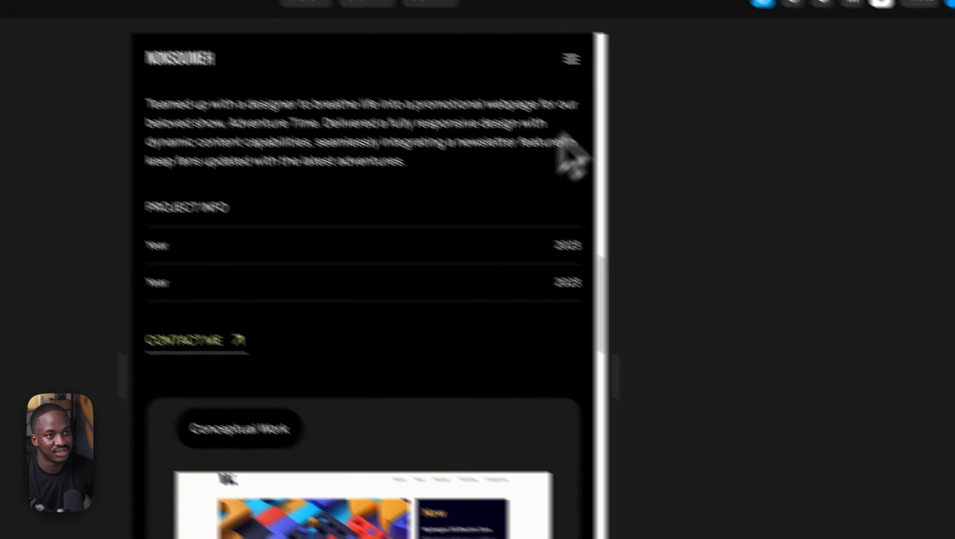
{"action": "left_click", "coordinate": [645, 102]}
{"action": "left_click", "coordinate": [646, 104]}
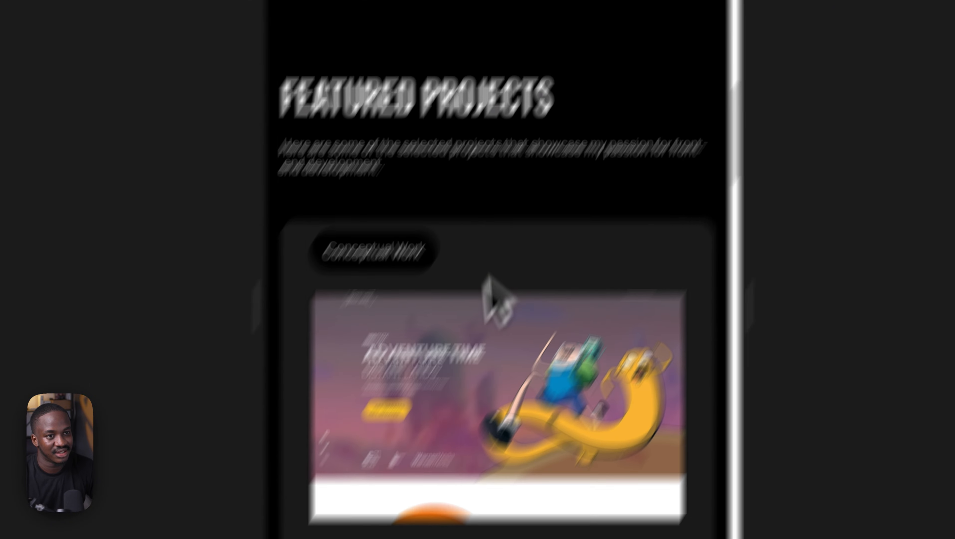
{"action": "scroll", "coordinate": [489, 276], "scroll_direction": "up", "scroll_amount": 10}
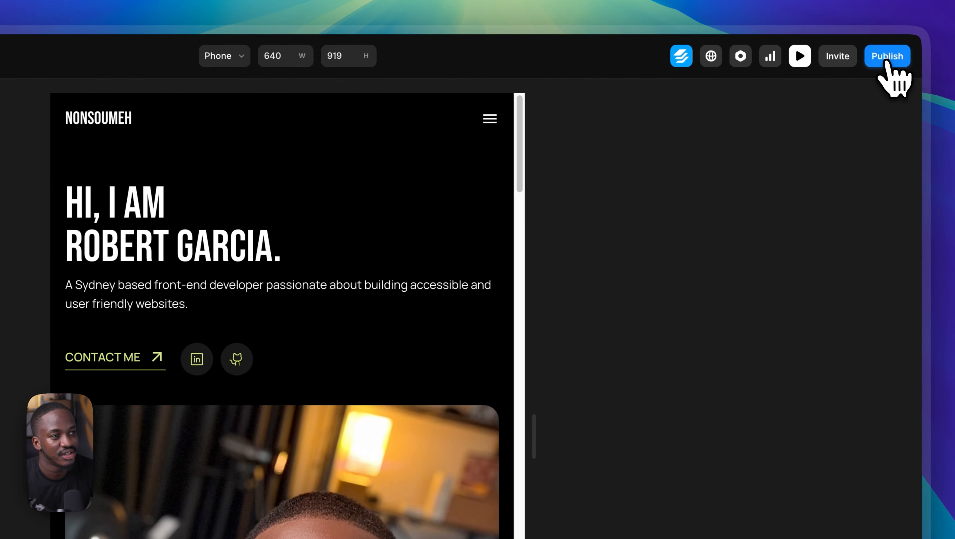
- Publish the updated site to youuuutube.framer.website, leave the preview and open the live site in the browser
{"action": "left_click", "coordinate": [853, 46]}
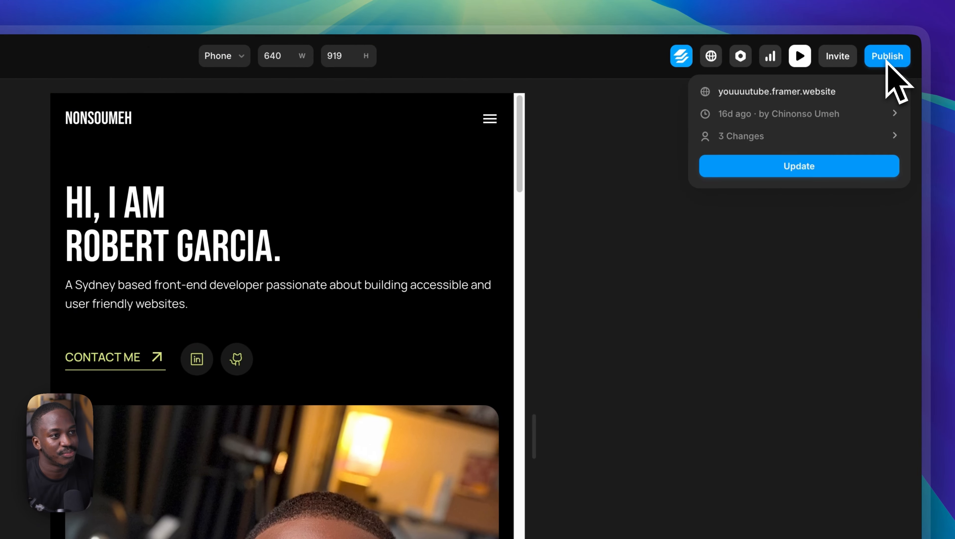
{"action": "left_click", "coordinate": [806, 171]}
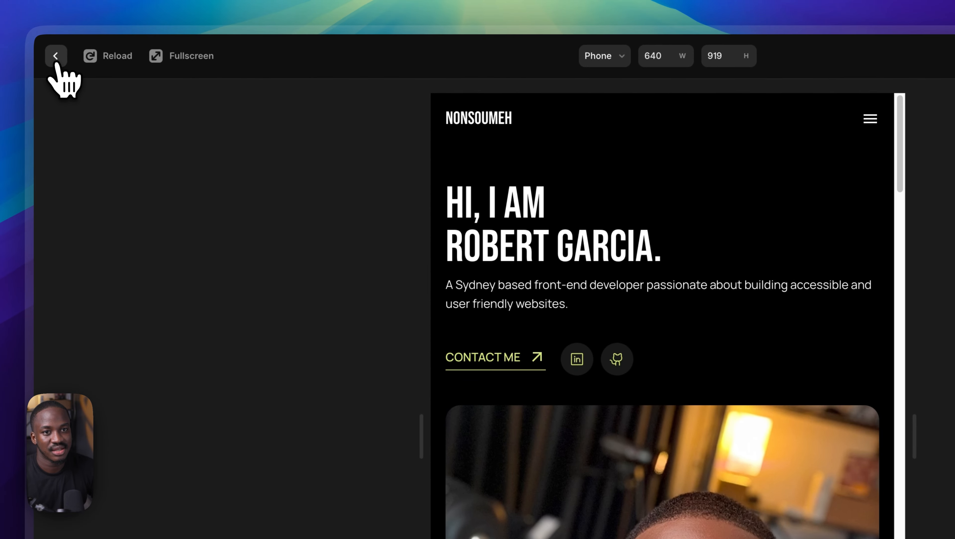
{"action": "left_click", "coordinate": [55, 57]}
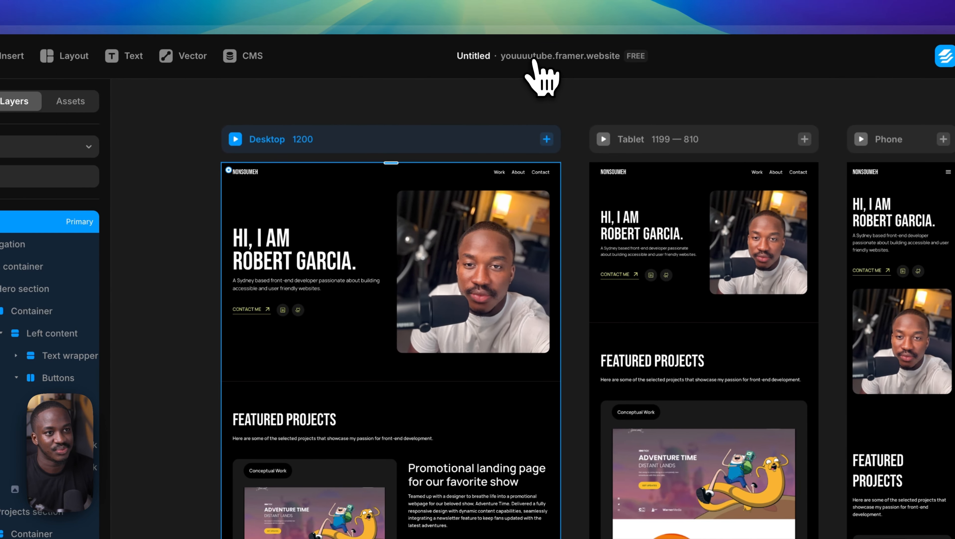
{"action": "left_click", "coordinate": [535, 57]}
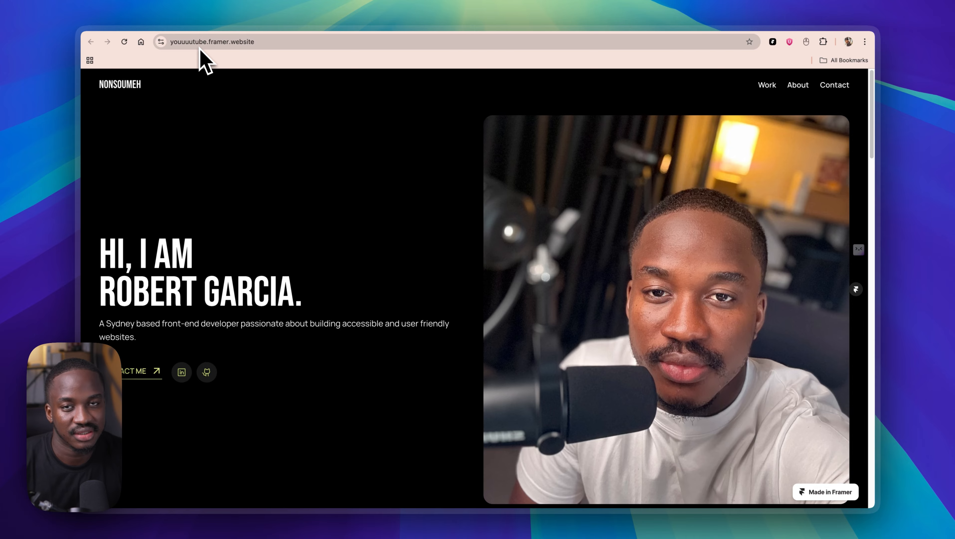
- Review the published site from the hero section through the projects, About and Contact sections
{"action": "scroll", "coordinate": [245, 241], "scroll_direction": "down", "scroll_amount": 20}
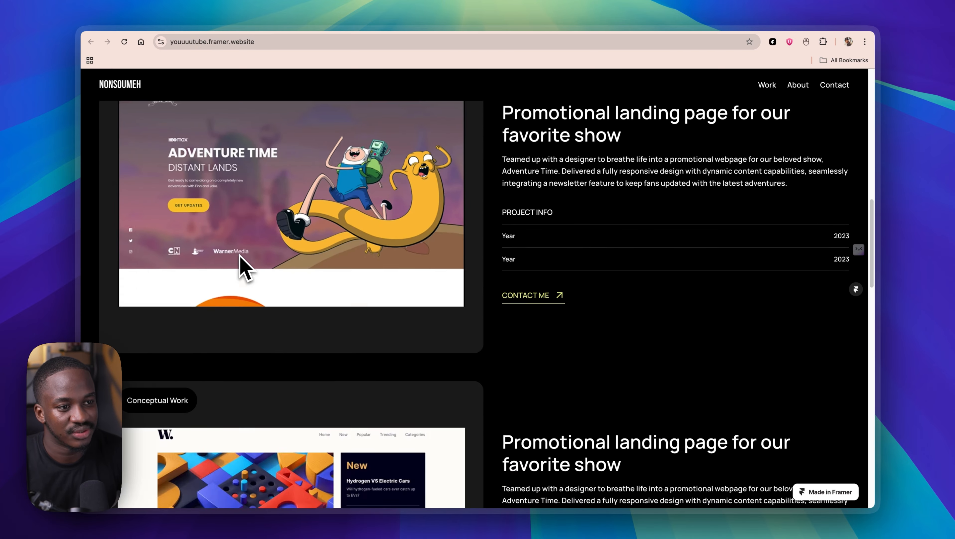
{"action": "scroll", "coordinate": [269, 270], "scroll_direction": "down", "scroll_amount": 5}
{"action": "scroll", "coordinate": [269, 270], "scroll_direction": "up", "scroll_amount": 5}
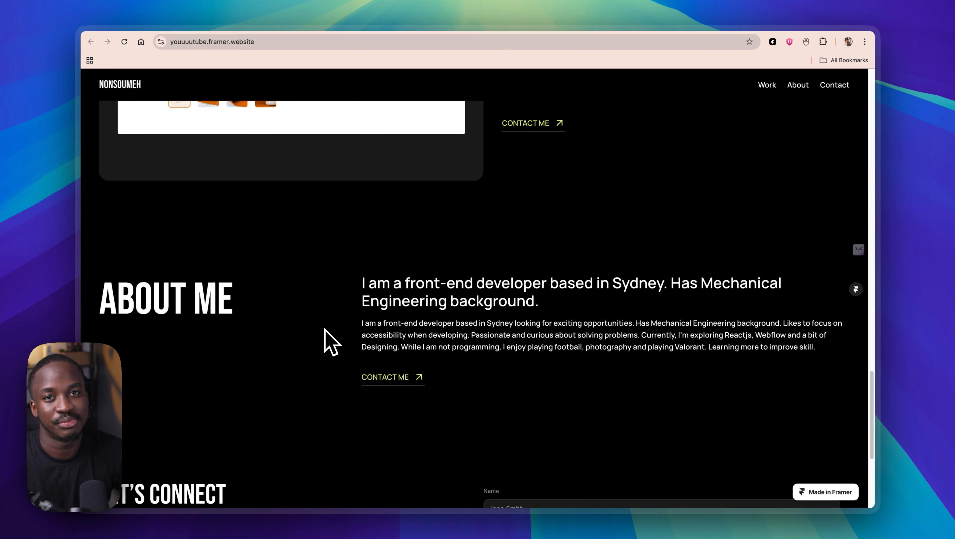
{"action": "scroll", "coordinate": [325, 332], "scroll_direction": "down", "scroll_amount": 5}
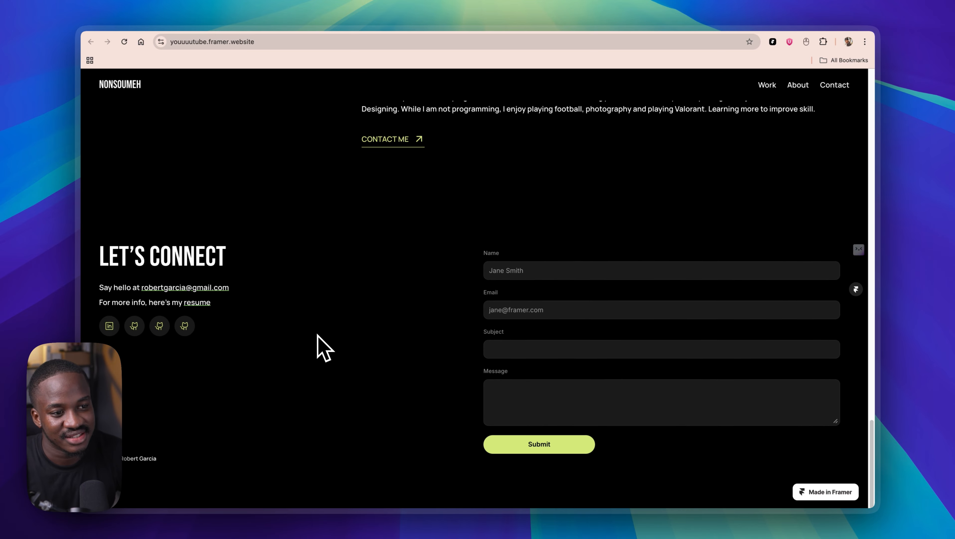
{"action": "scroll", "coordinate": [320, 341], "scroll_direction": "up", "scroll_amount": 5}
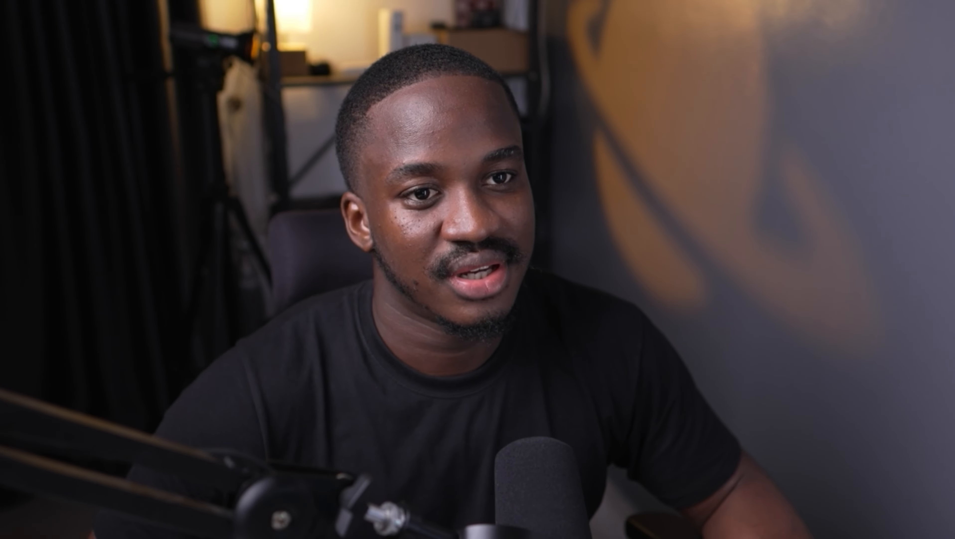